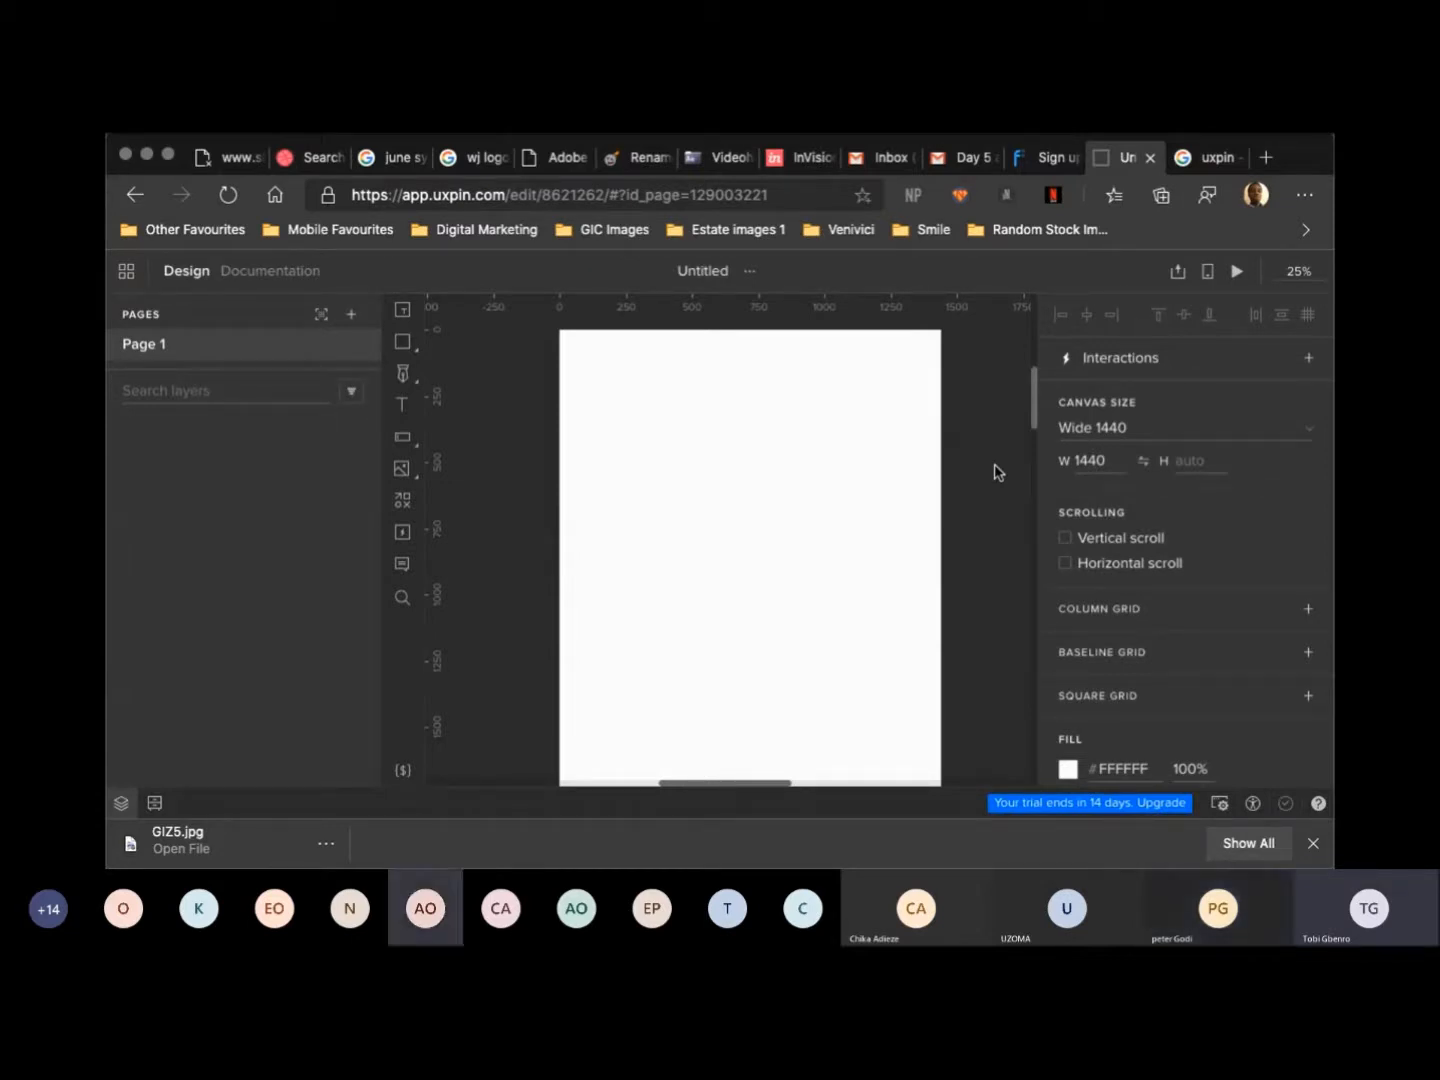
# Change the canvas size of the blank page to the iPhone Xs preset
pyautogui.scroll(-2, 995, 473)
pyautogui.hscroll(2, 994, 472)
pyautogui.scroll(3, 995, 470)
pyautogui.hscroll(-1, 996, 469)
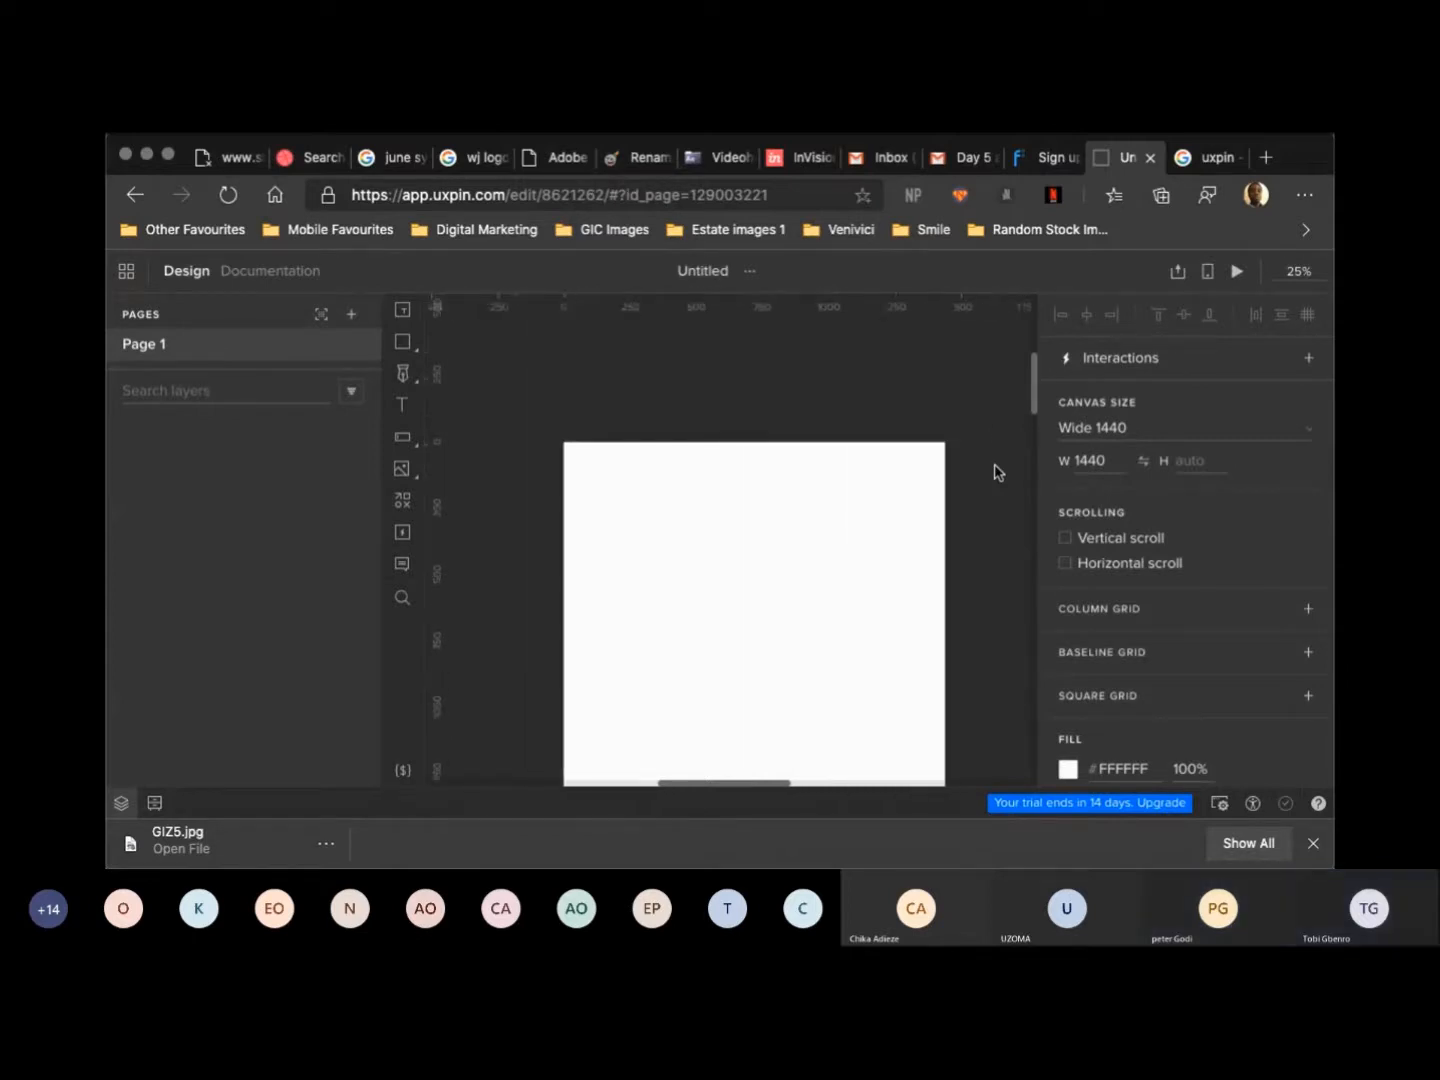
pyautogui.hscroll(1, 974, 411)
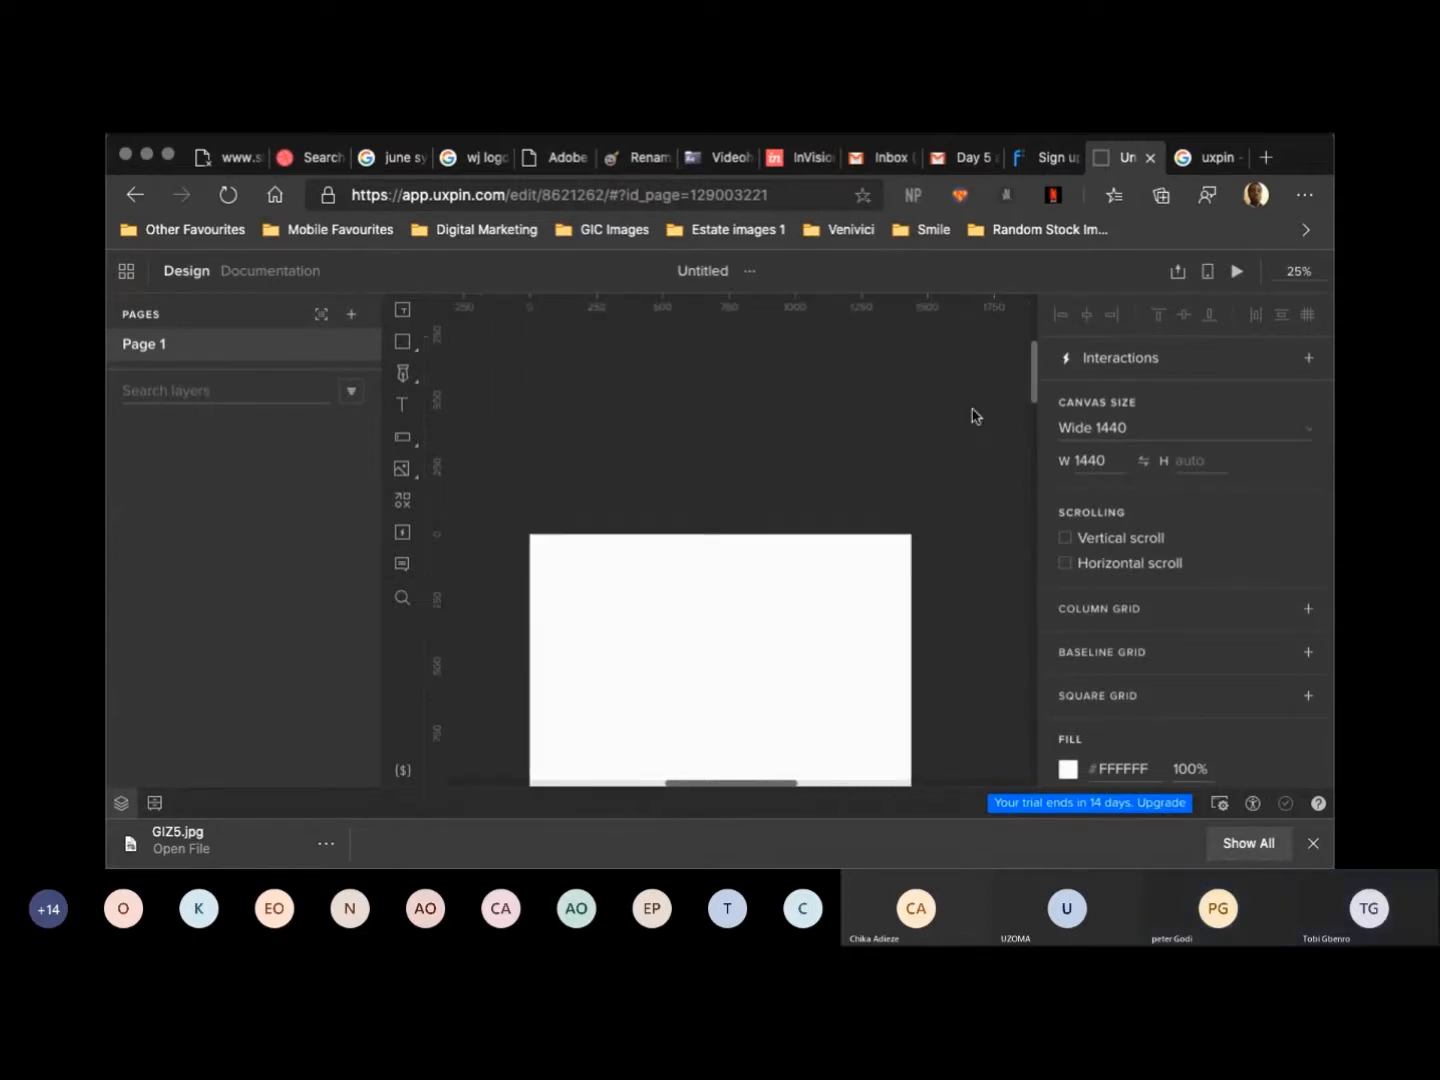
pyautogui.click(1304, 429)
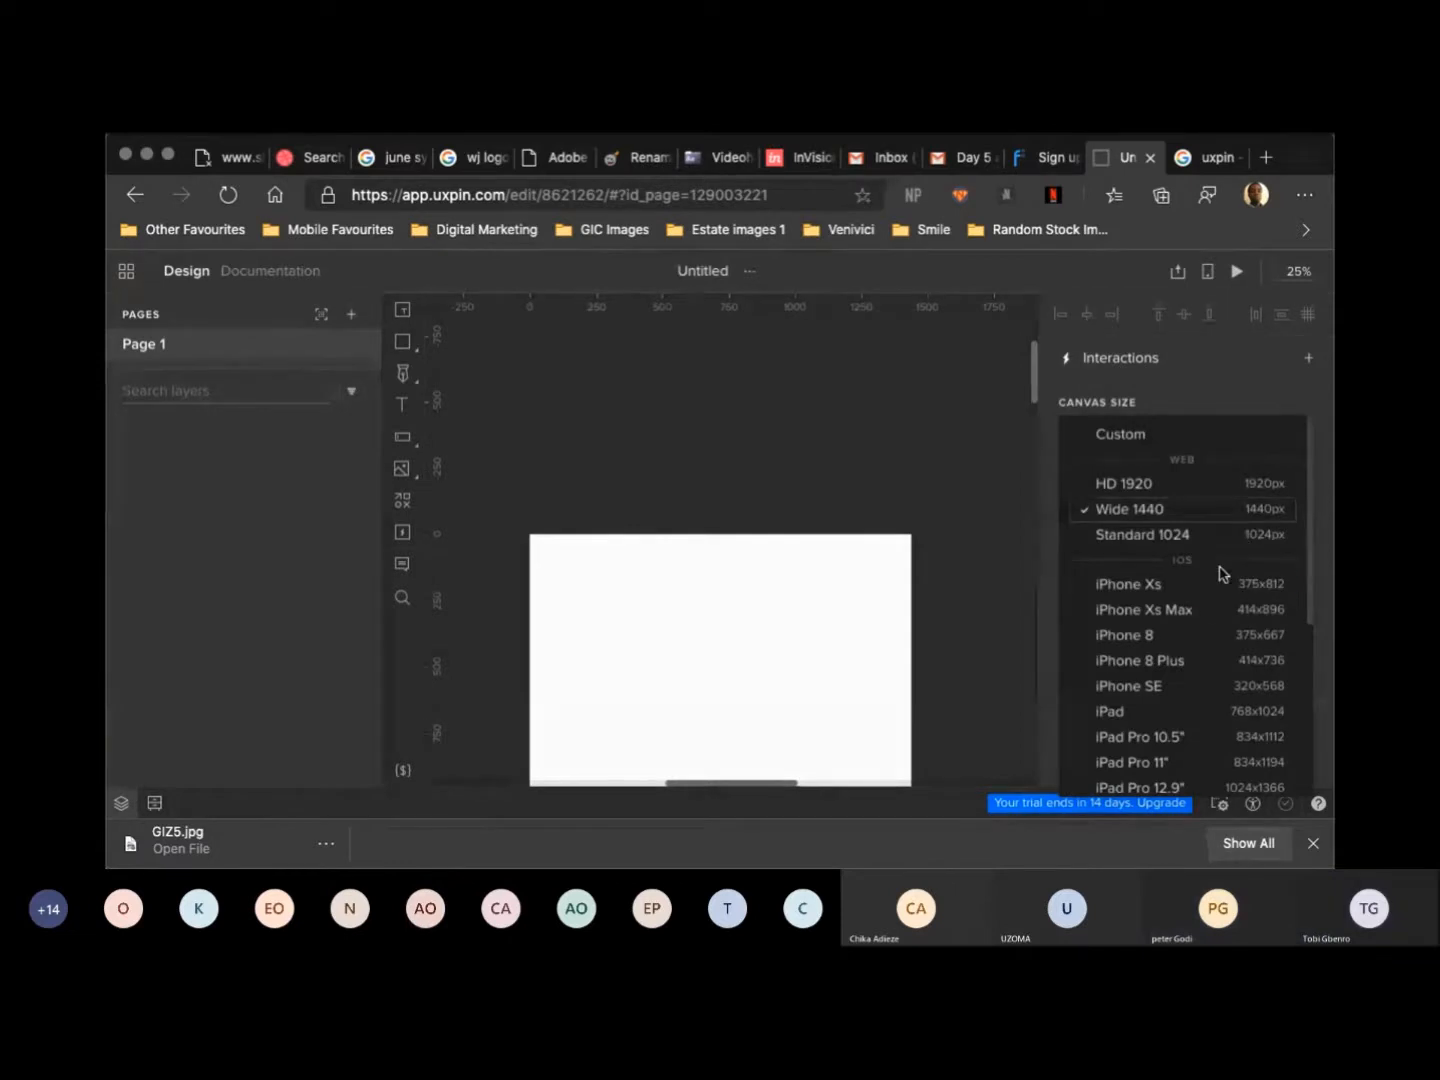
pyautogui.scroll(-2, 1155, 650)
pyautogui.scroll(1, 1156, 652)
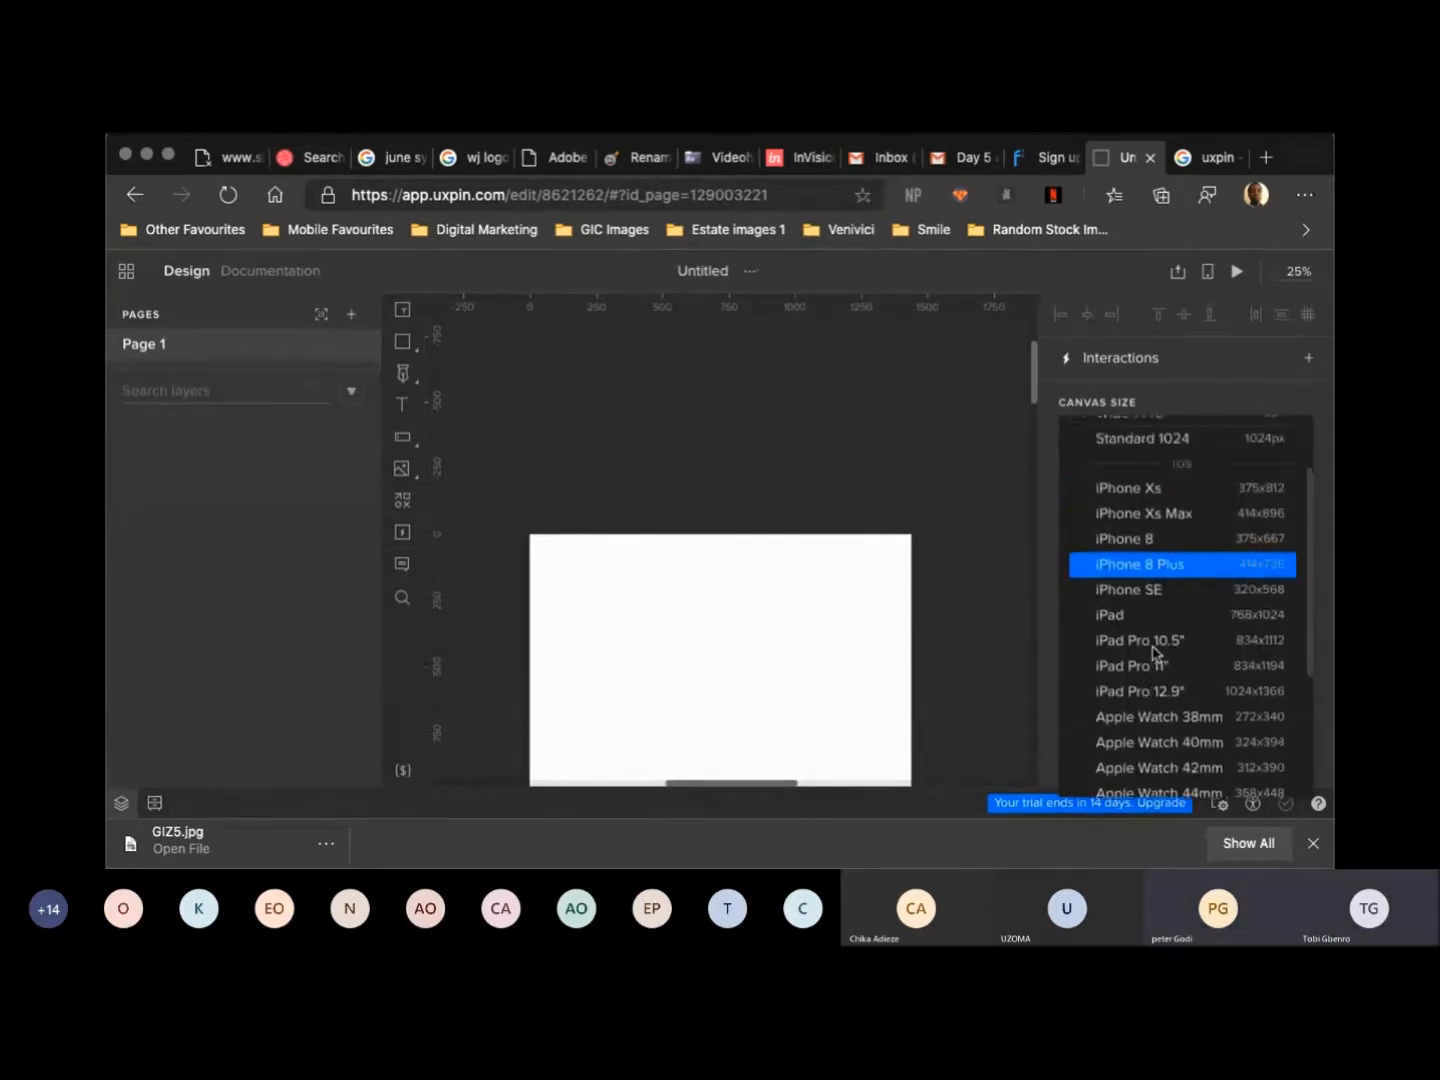
pyautogui.scroll(-1, 1155, 652)
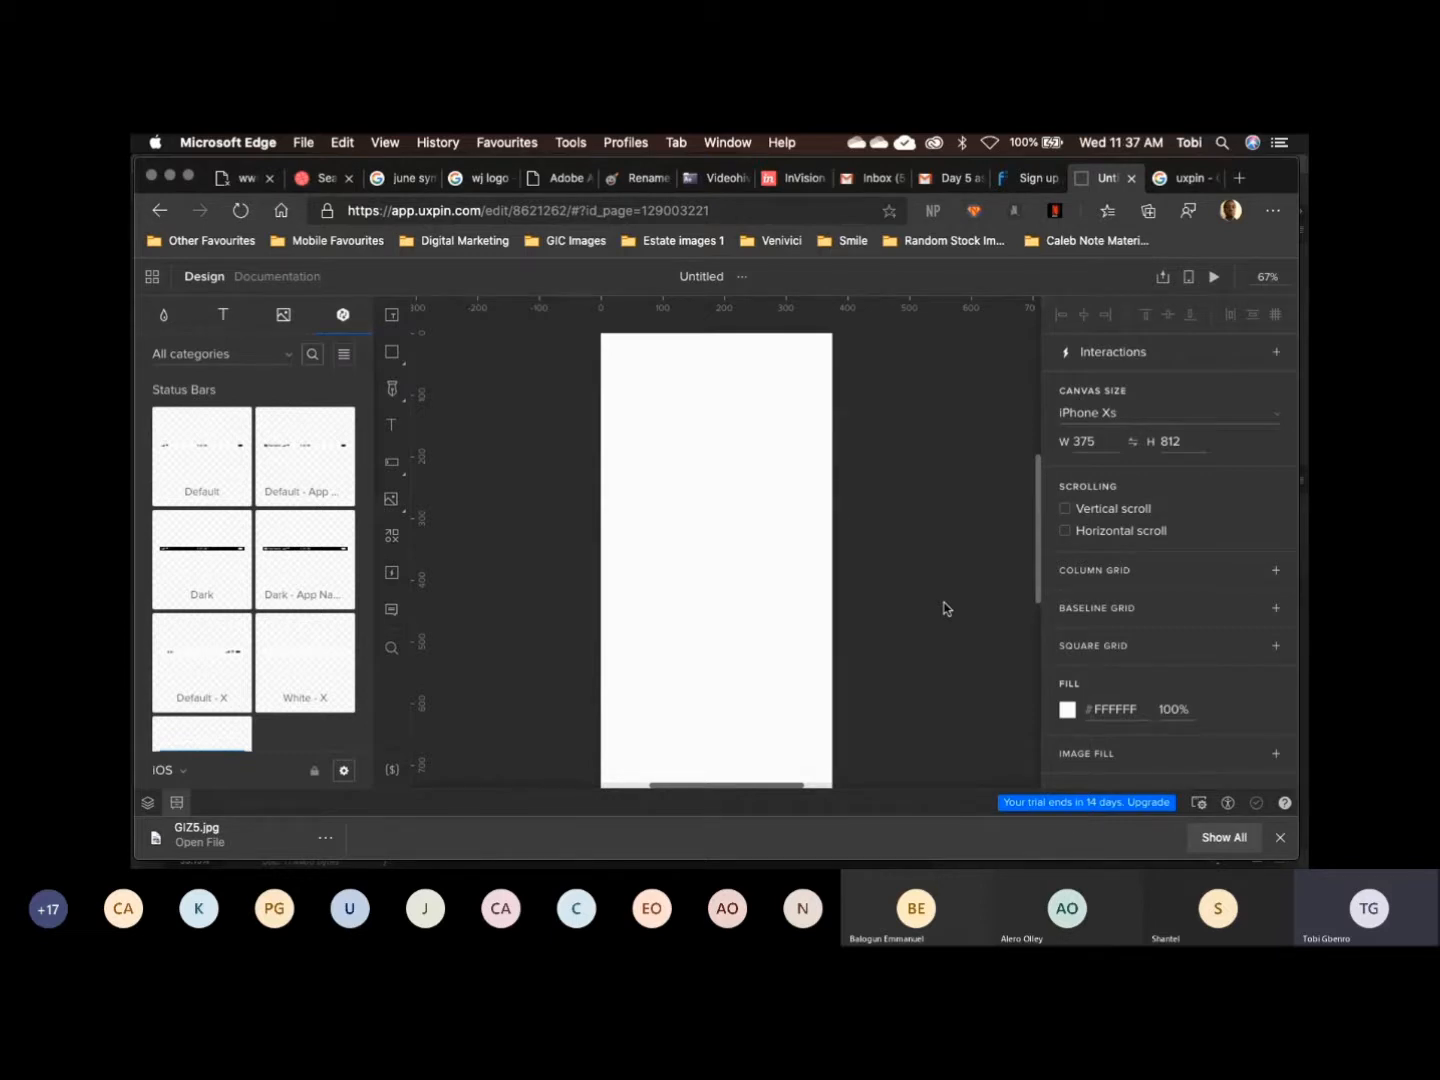
pyautogui.scroll(-1, 946, 607)
pyautogui.scroll(-1, 946, 607)
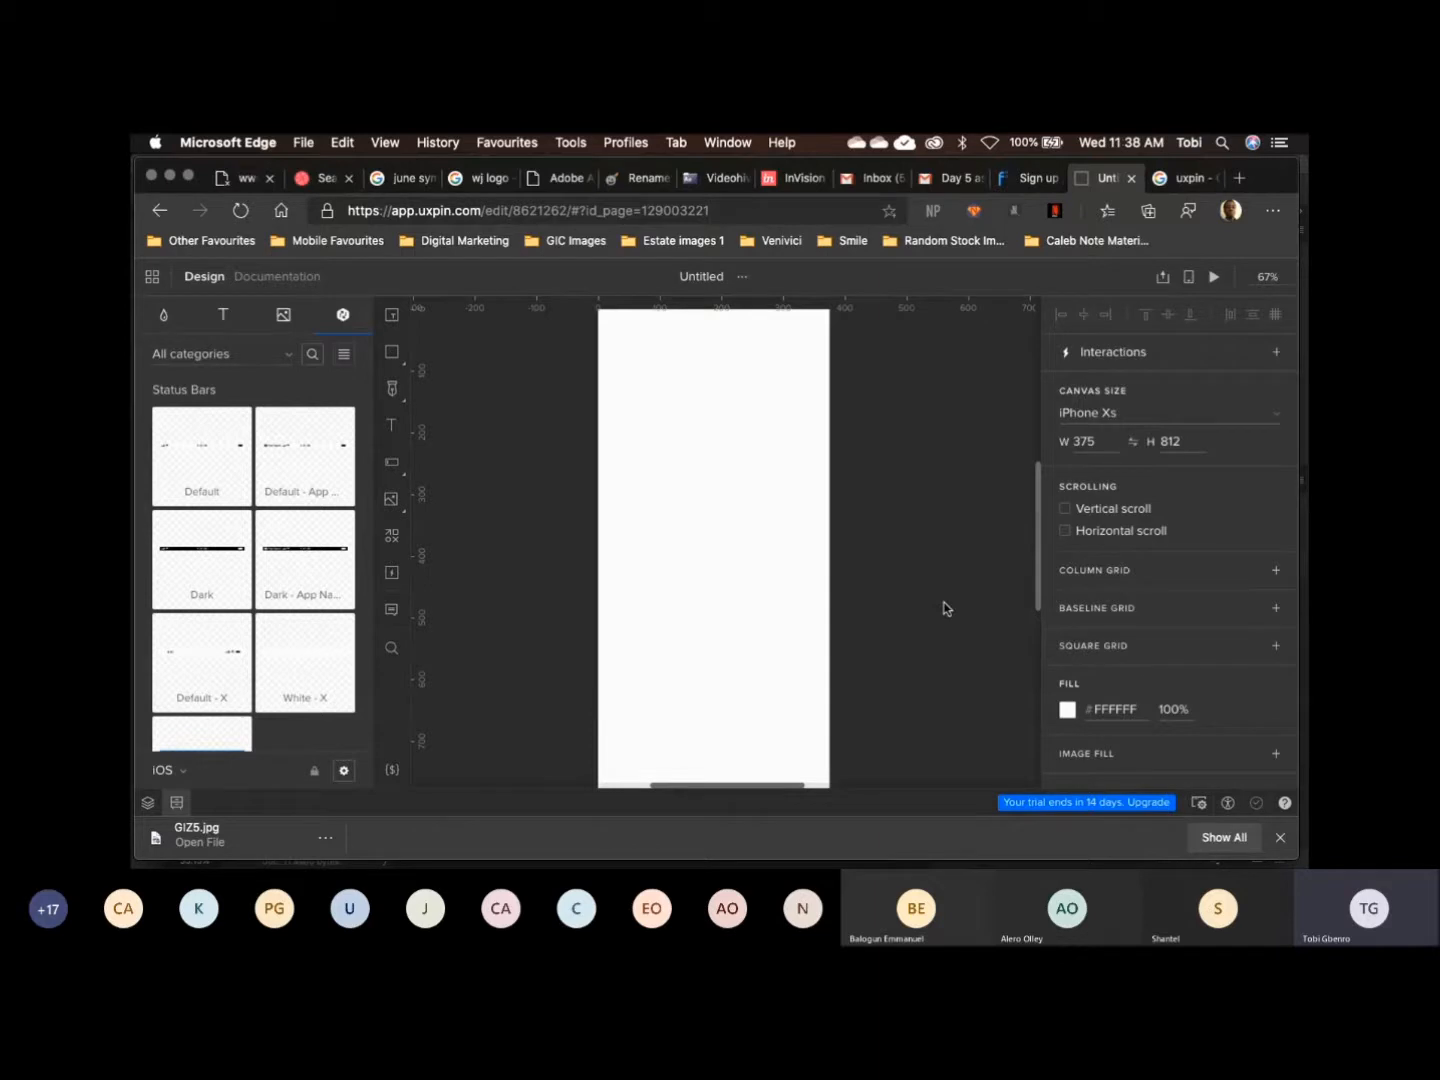
pyautogui.click(1200, 188)
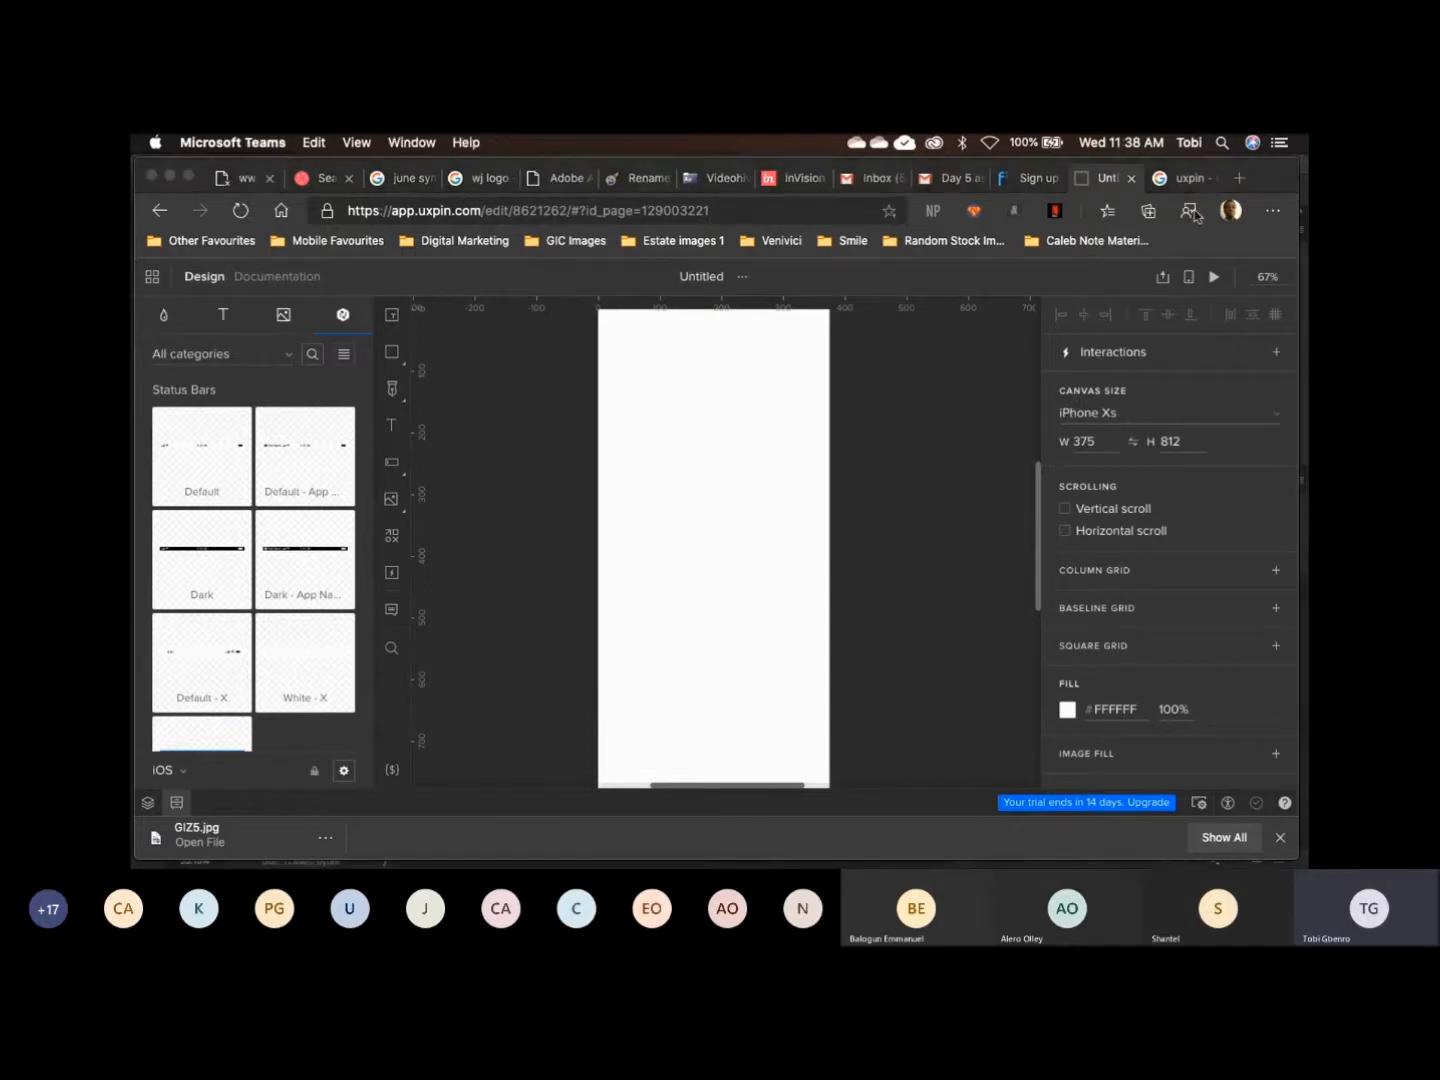
pyautogui.click(941, 482)
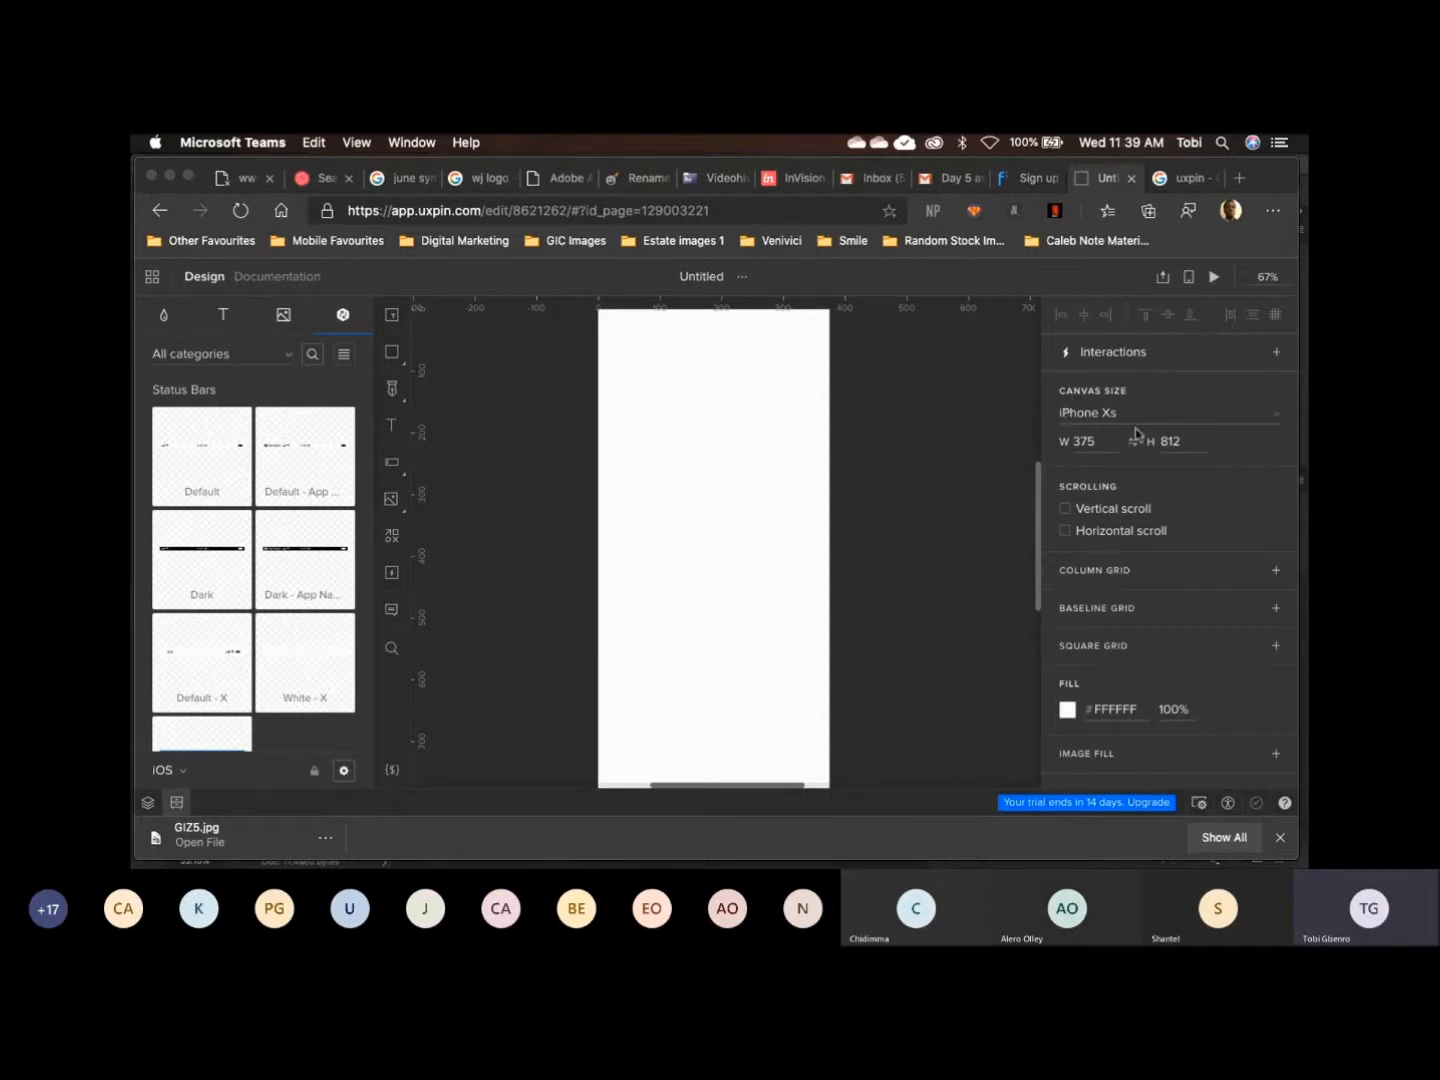
# Review the available web, iOS and Android canvas size presets without changing the current one
pyautogui.click(1257, 414)
pyautogui.scroll(-3, 1180, 490)
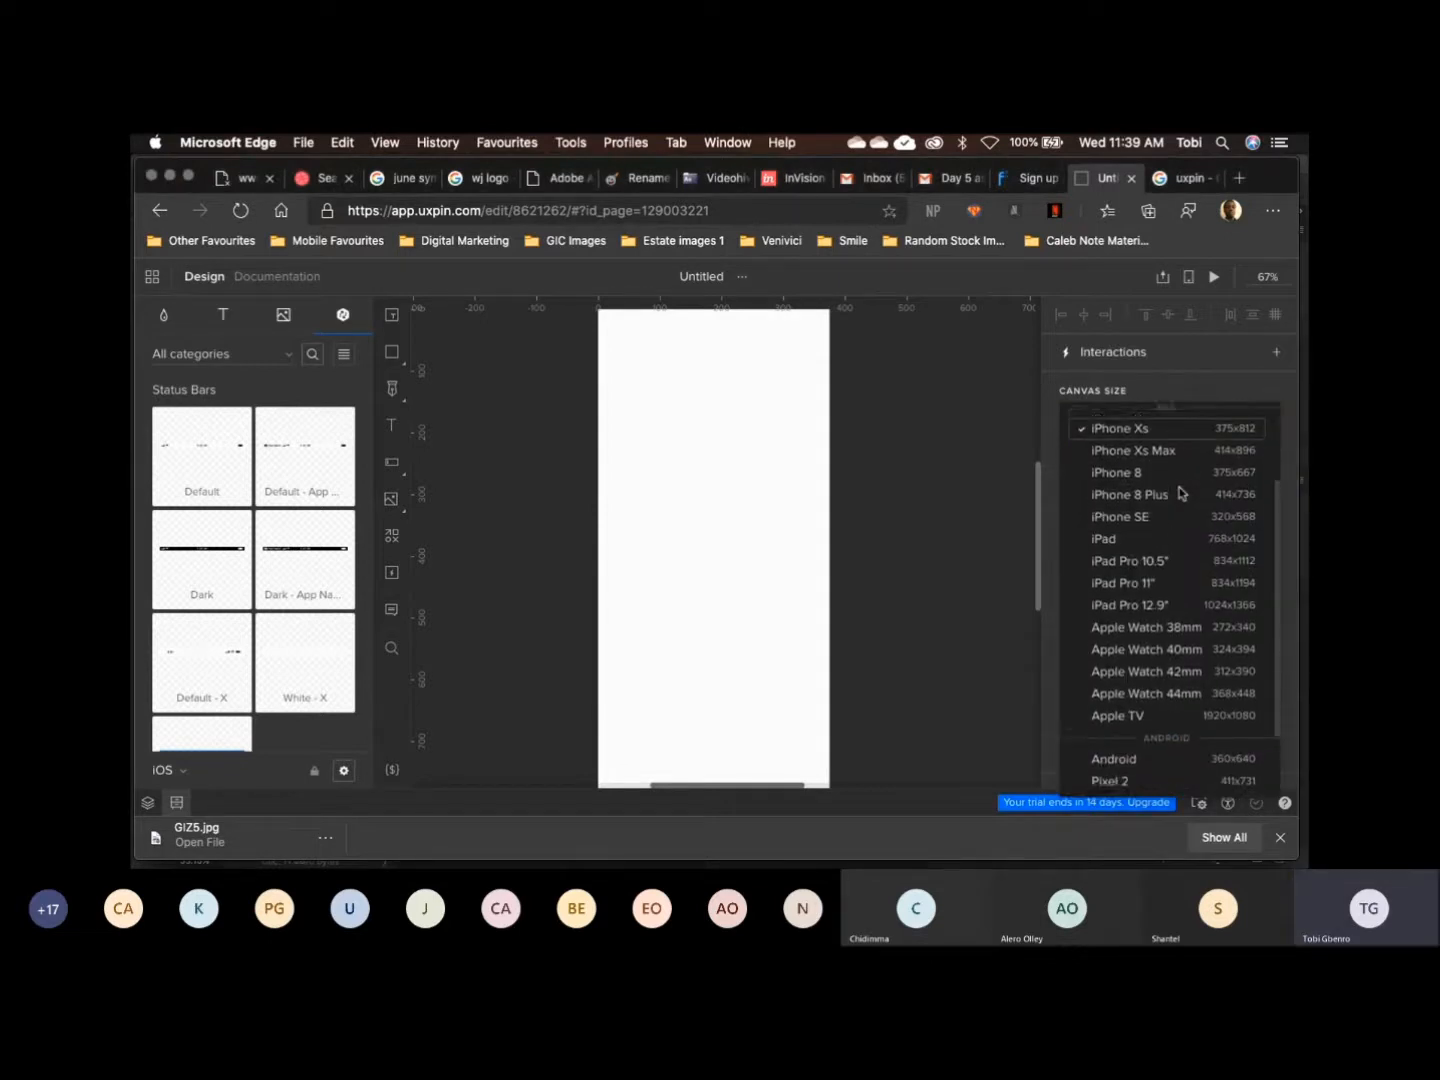
pyautogui.scroll(-2, 1181, 493)
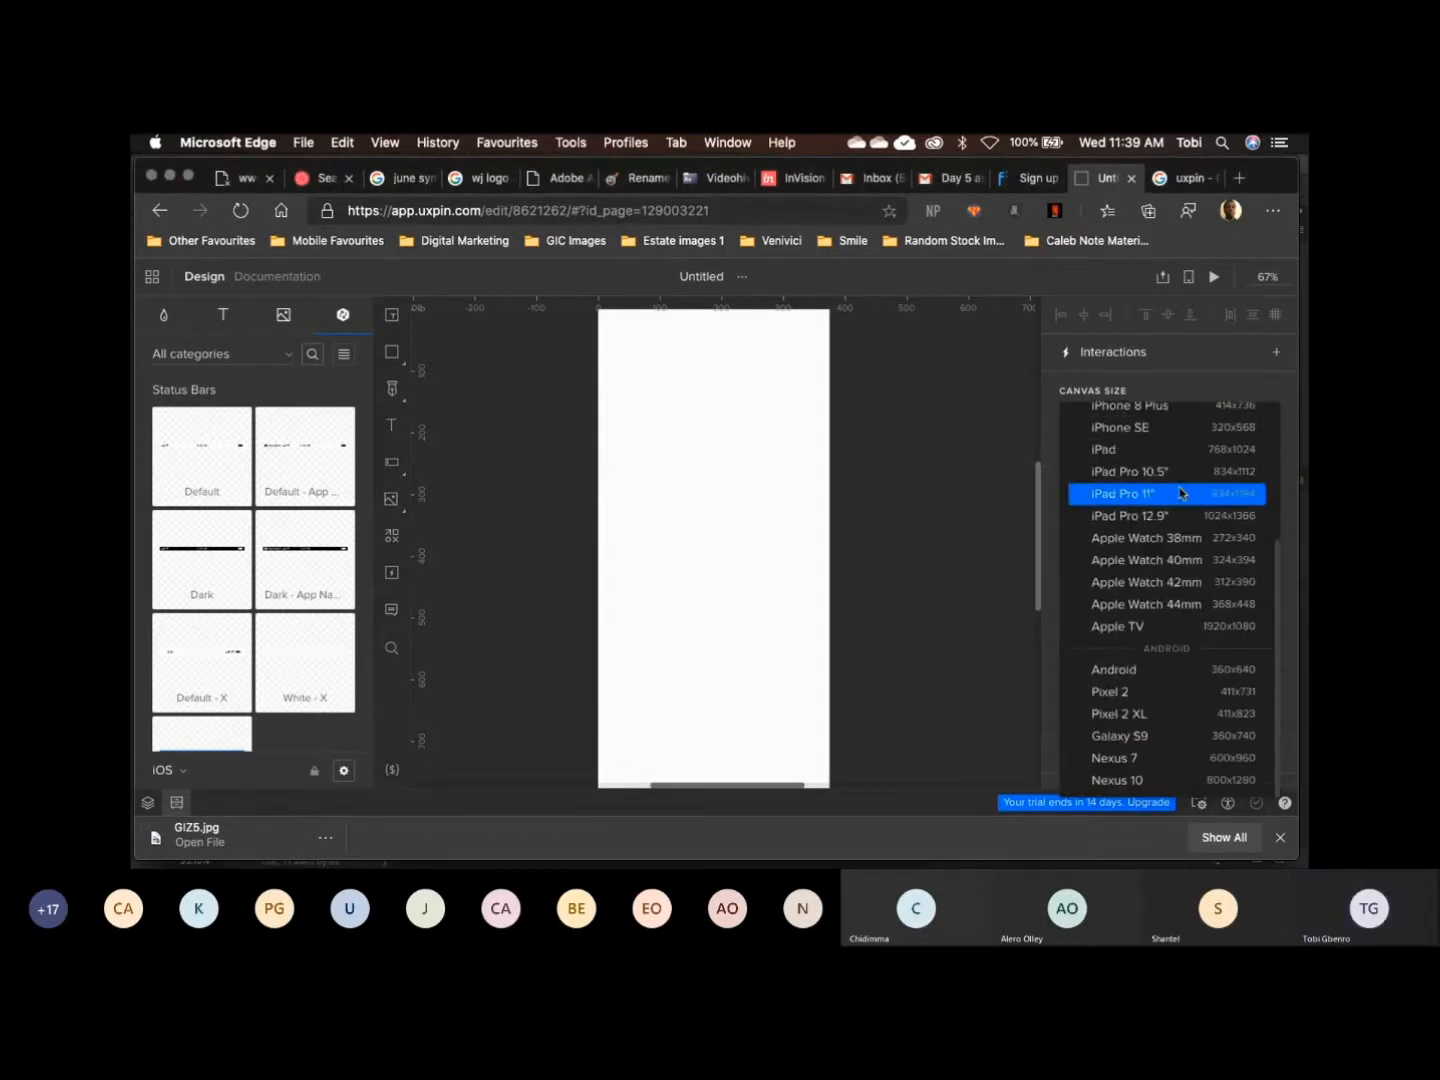
pyautogui.scroll(3, 1183, 490)
pyautogui.click(1178, 488)
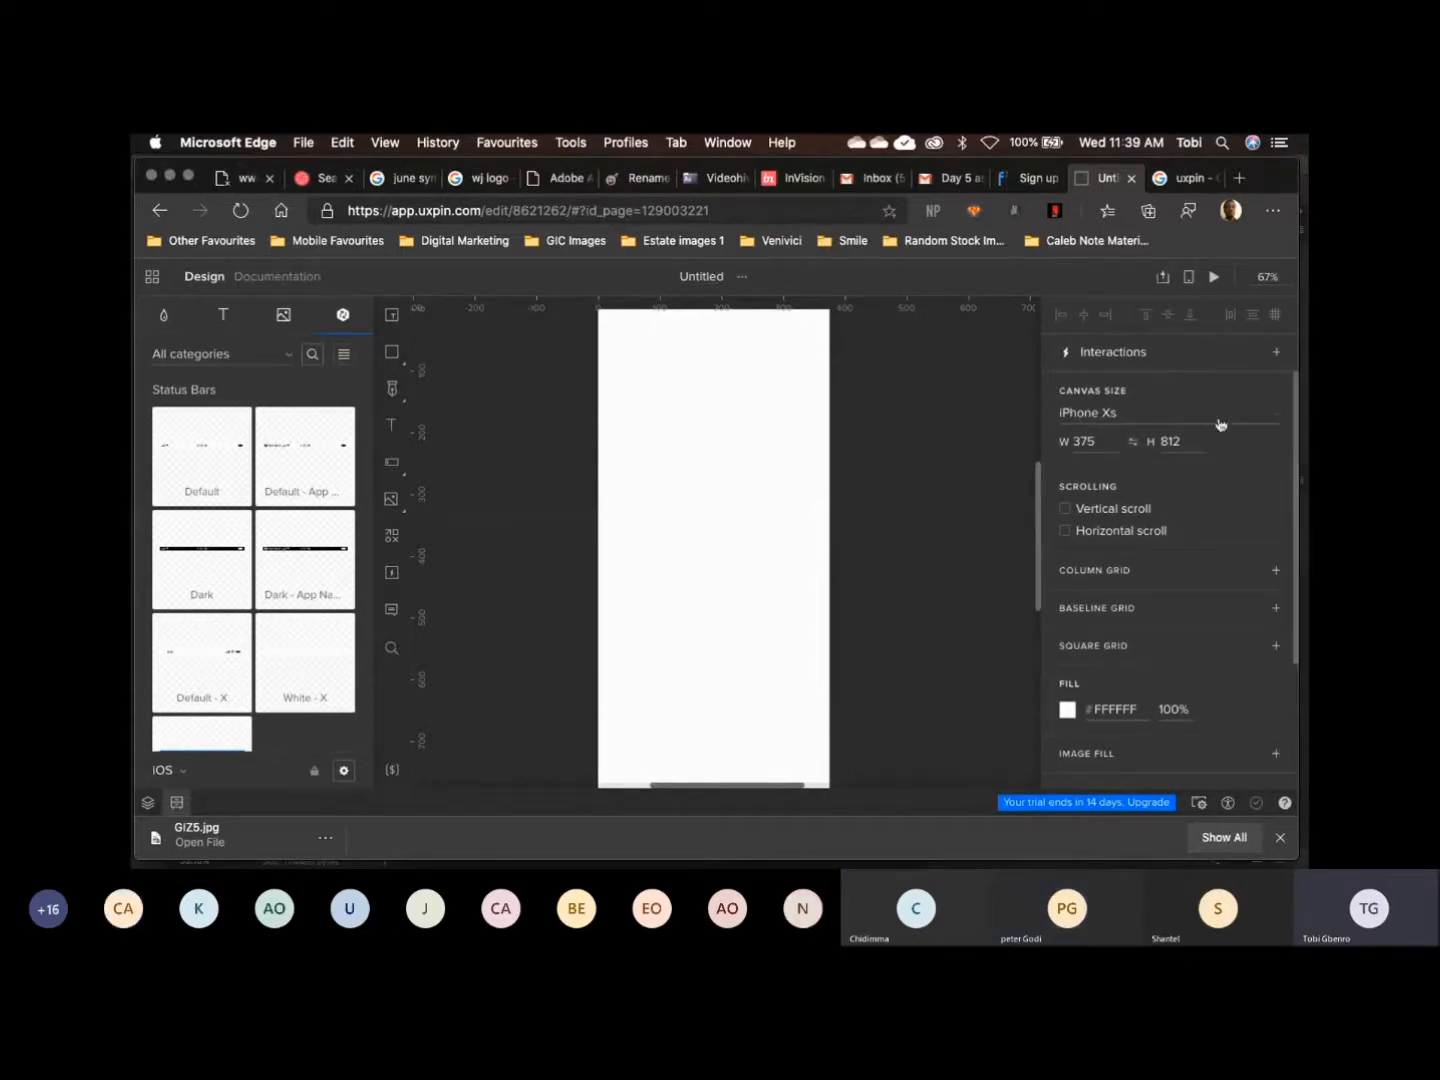
pyautogui.click(1277, 422)
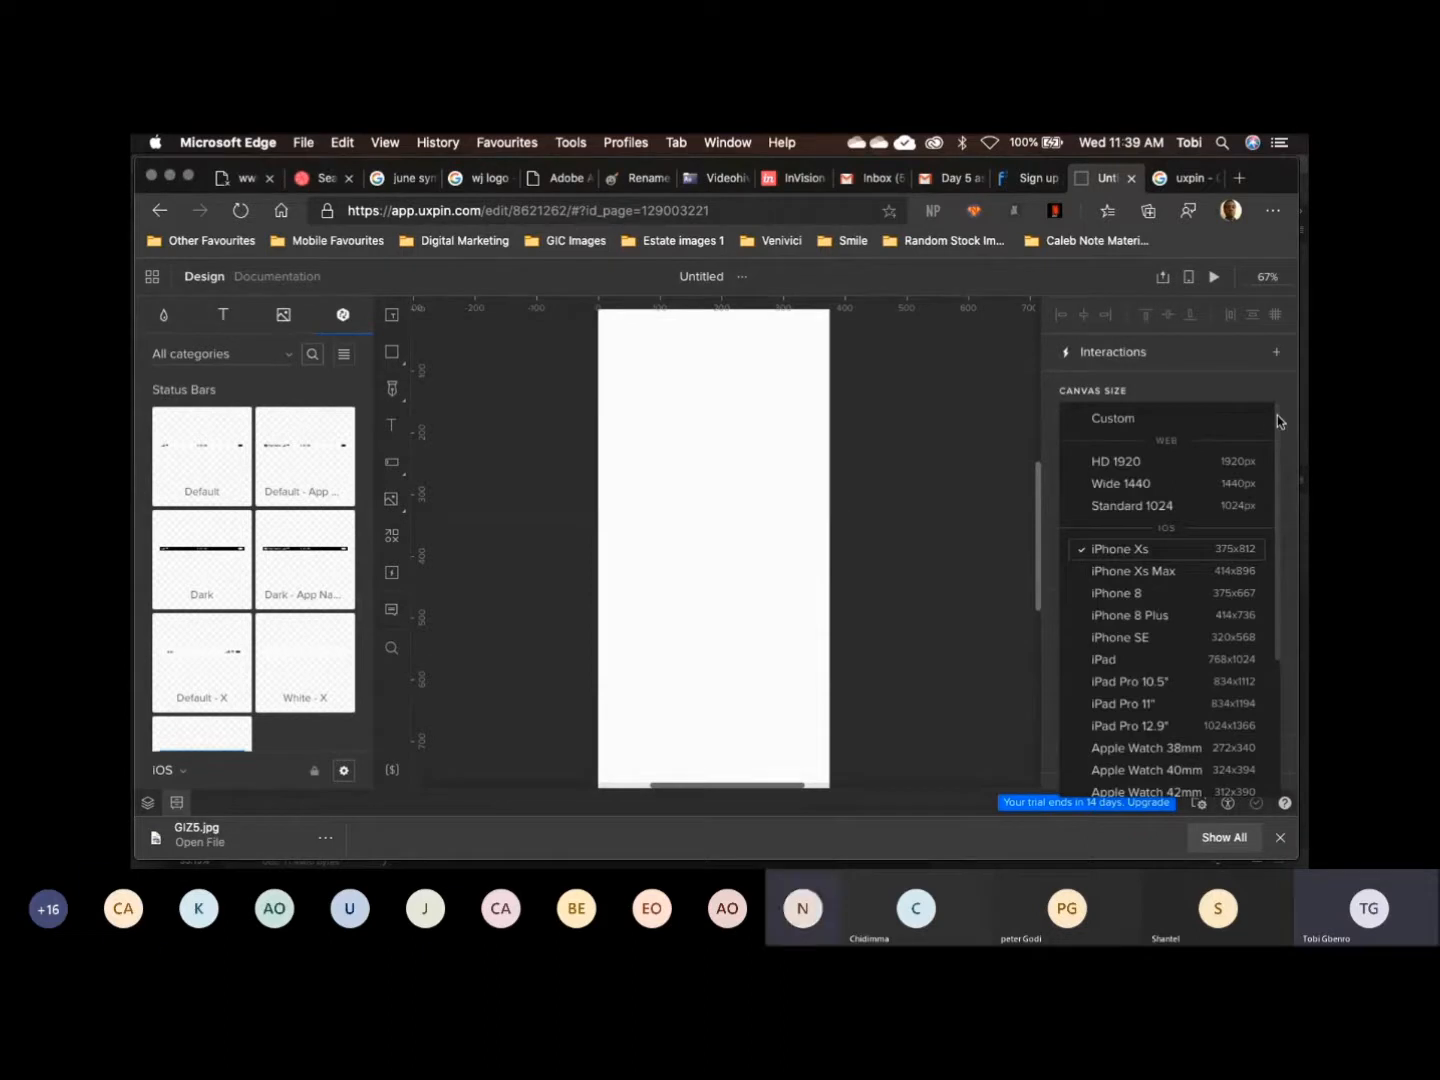
pyautogui.click(1292, 413)
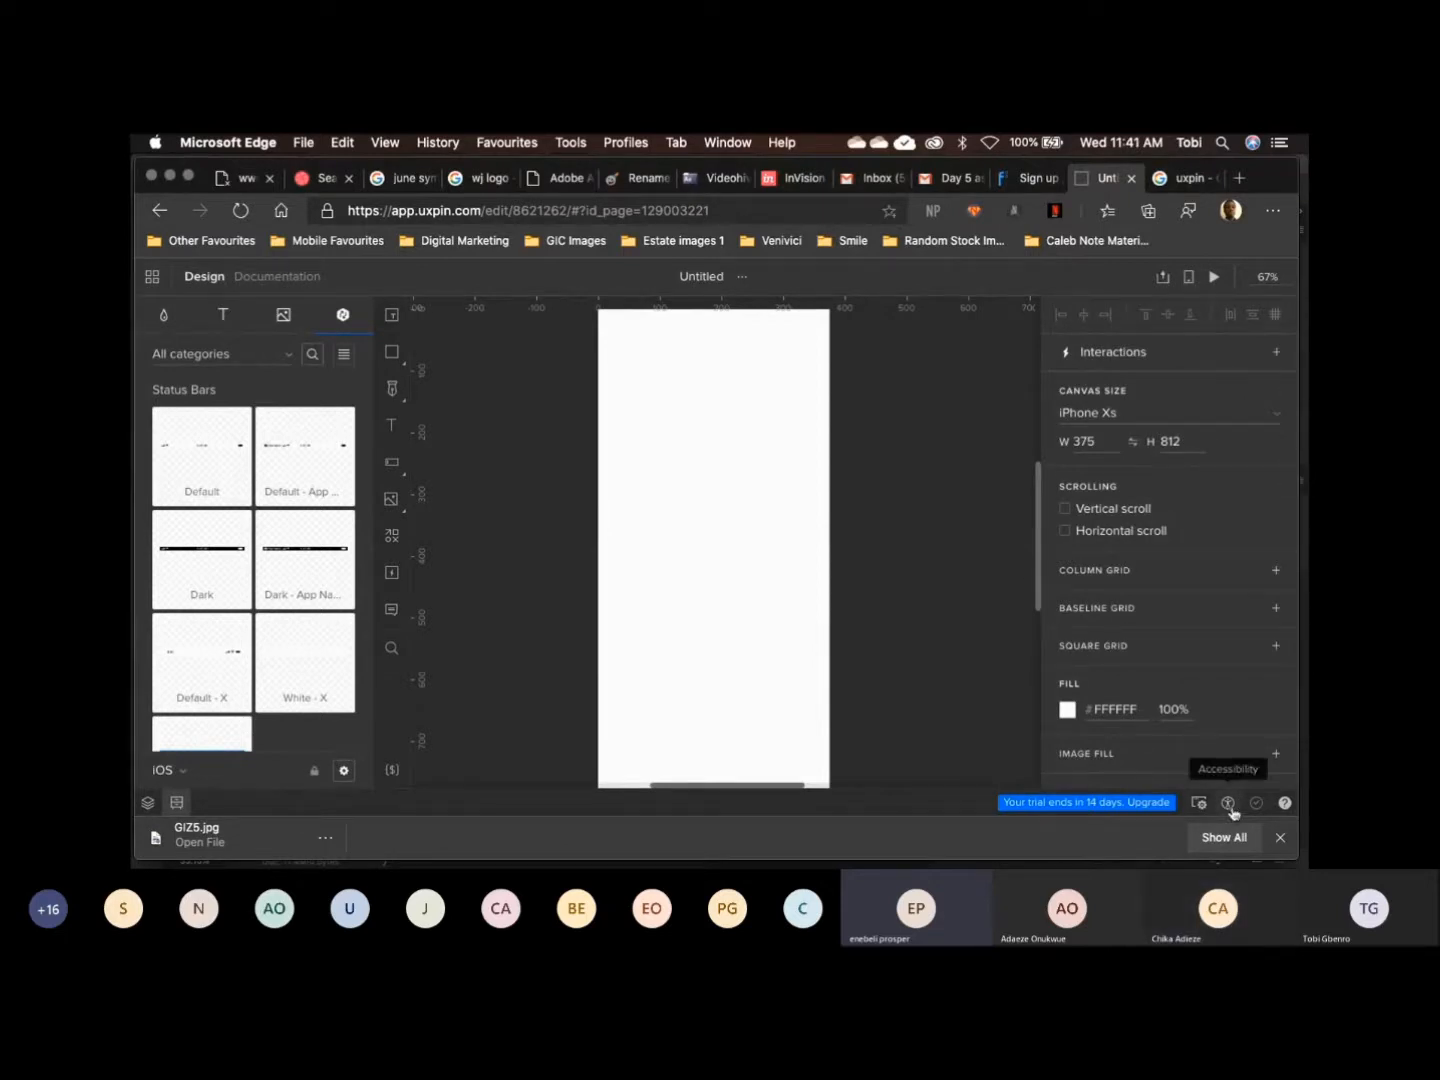
# Switch the editor's theme to Light and close the view settings
pyautogui.click(1199, 803)
pyautogui.click(1103, 321)
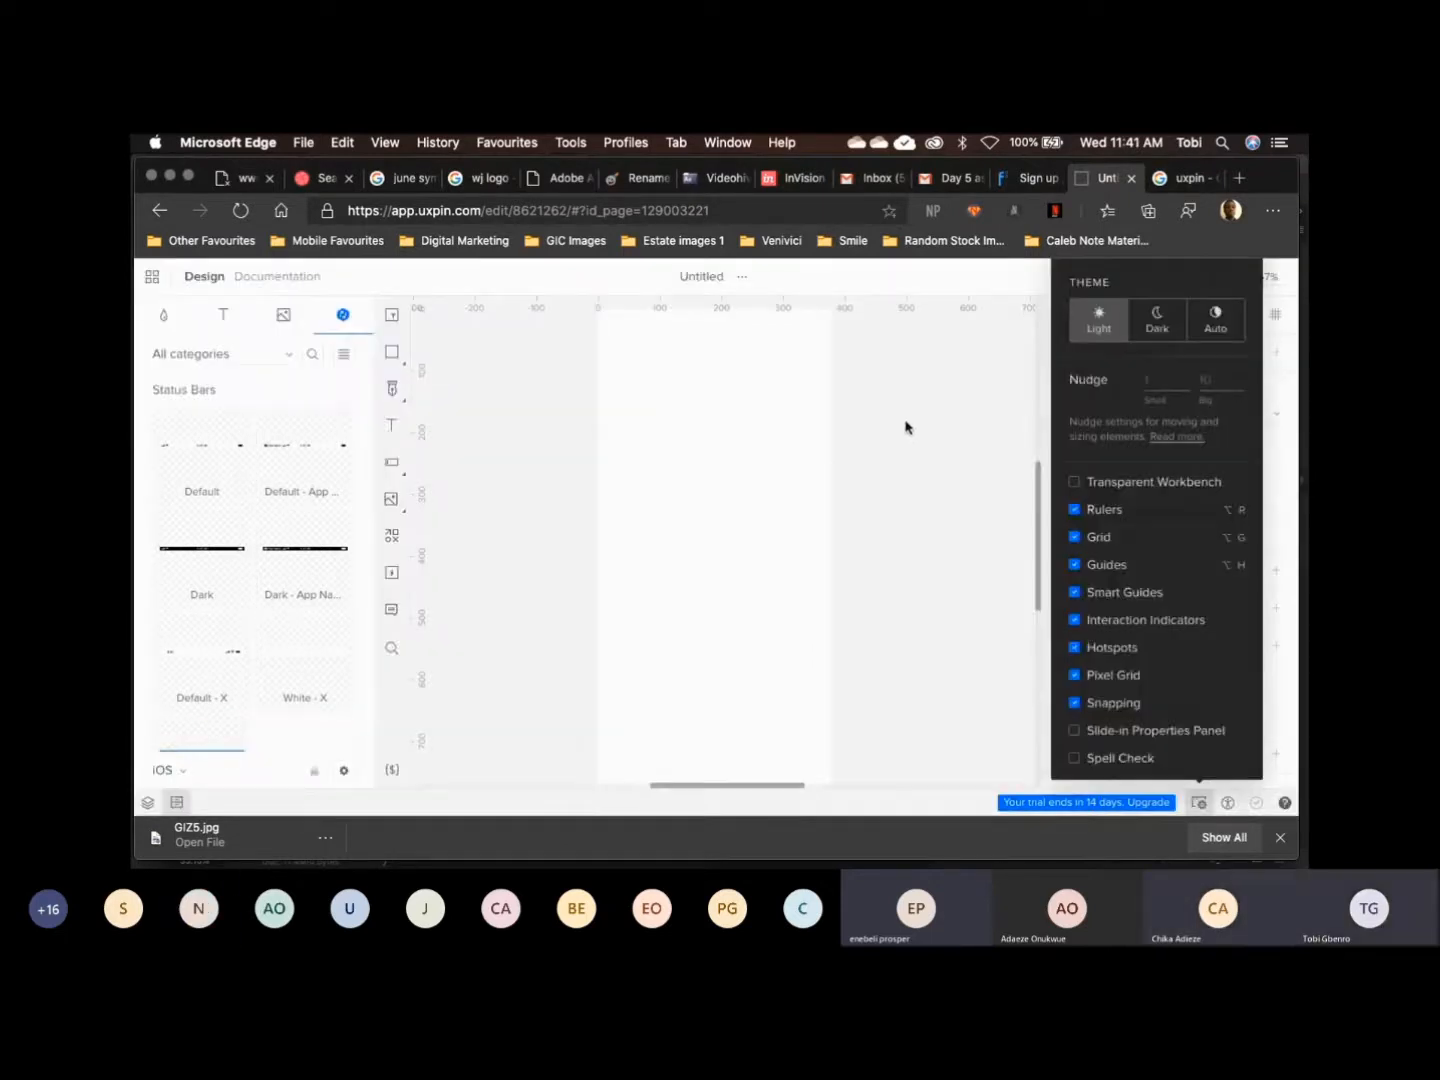
pyautogui.click(905, 427)
pyautogui.hscroll(1, 897, 446)
pyautogui.scroll(1, 897, 446)
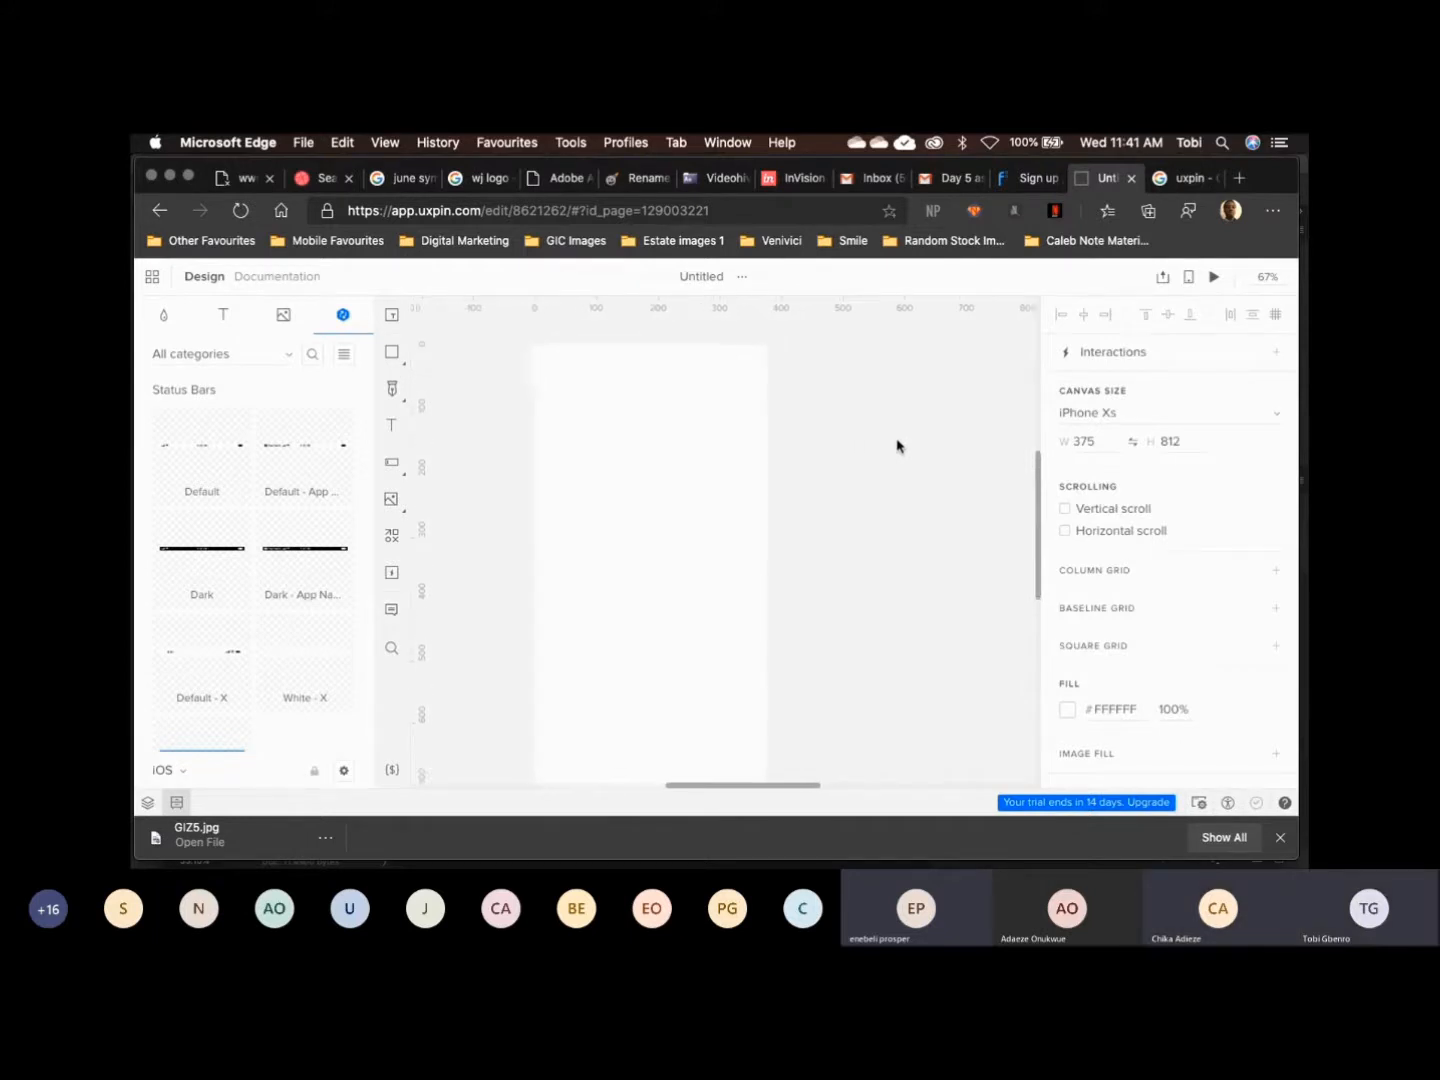
pyautogui.hscroll(-1, 897, 446)
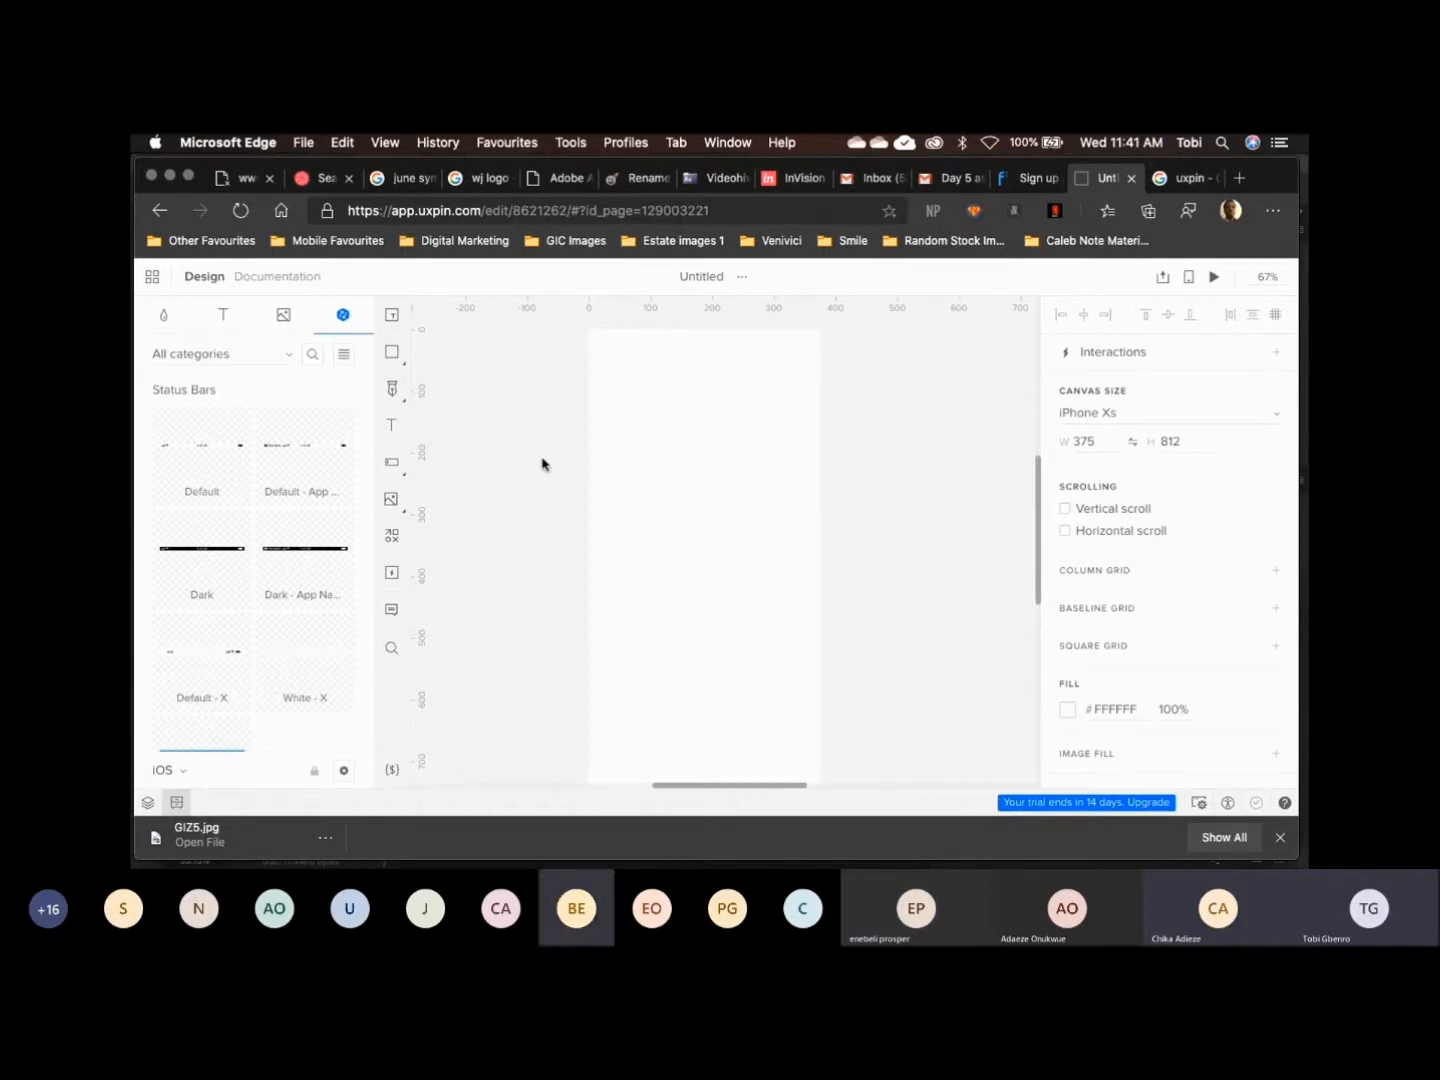
pyautogui.scroll(-1, 709, 546)
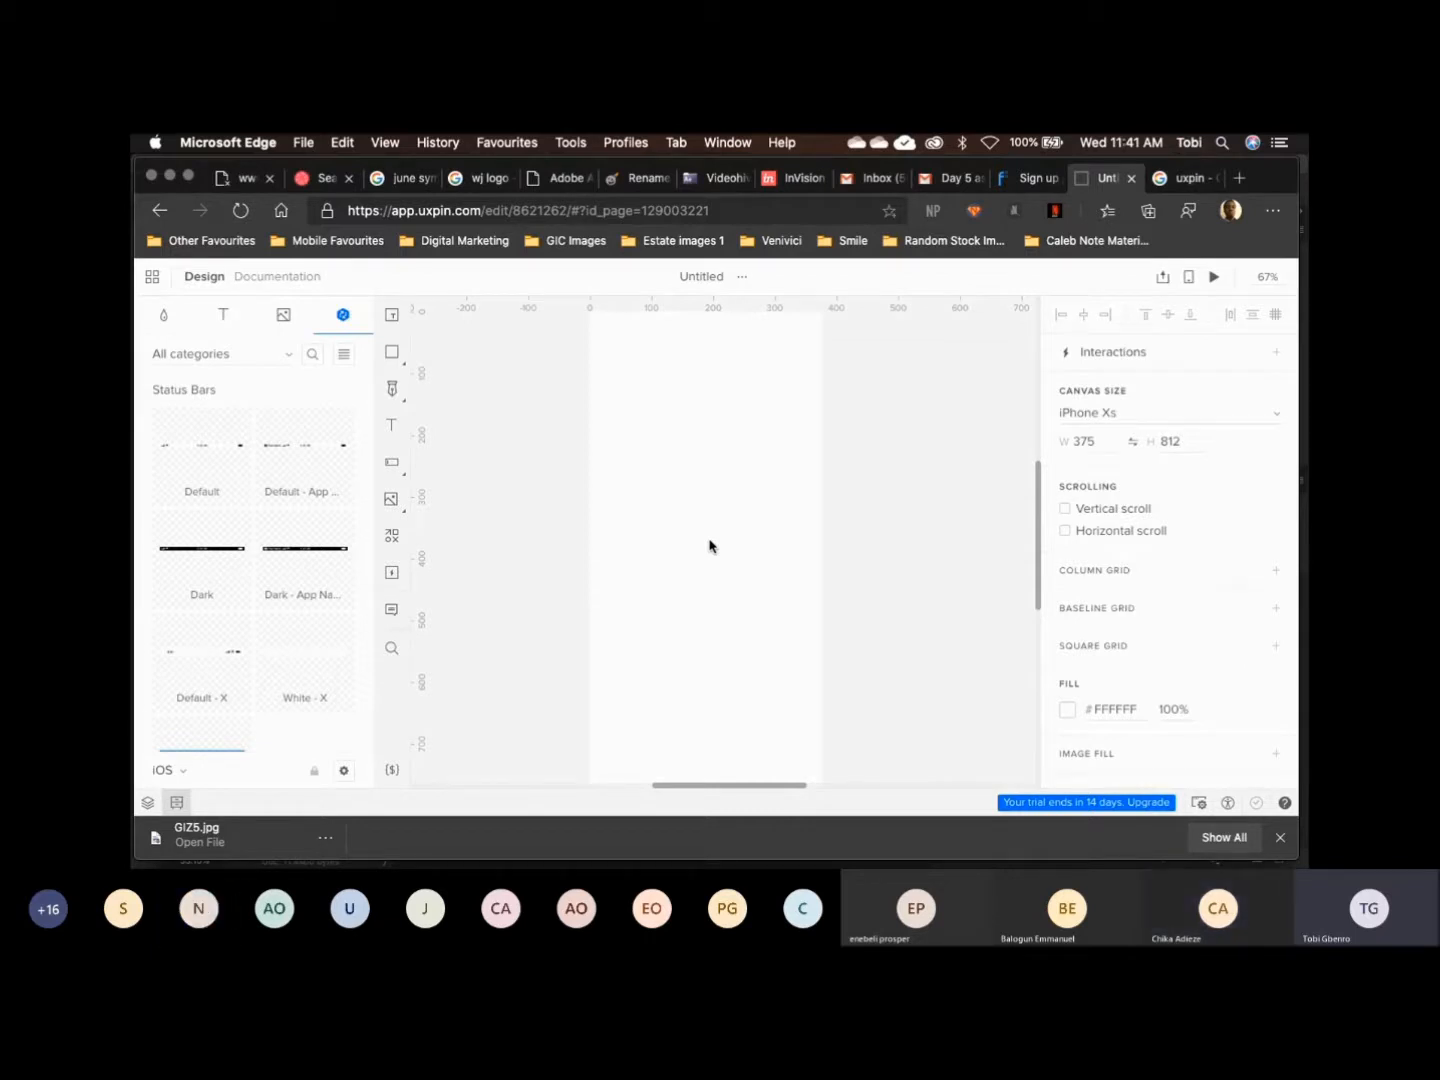
# Examine the page's canvas properties, including scrolling, grids, fill, preview background, preview shadows and device frame
pyautogui.click(1177, 575)
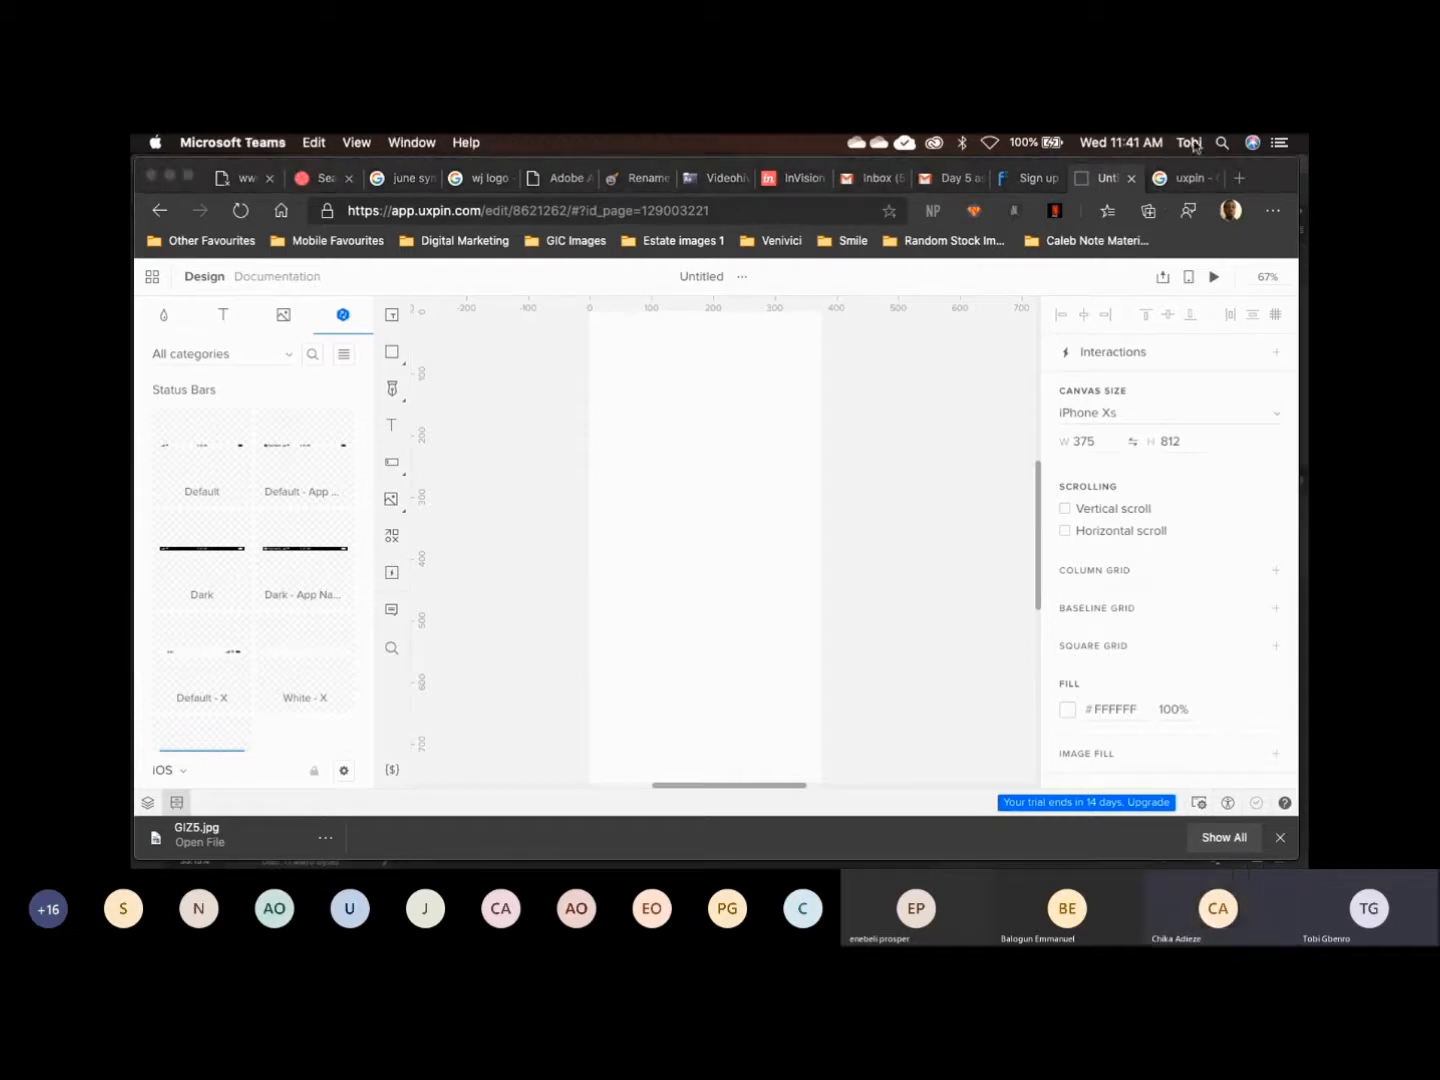
pyautogui.click(905, 512)
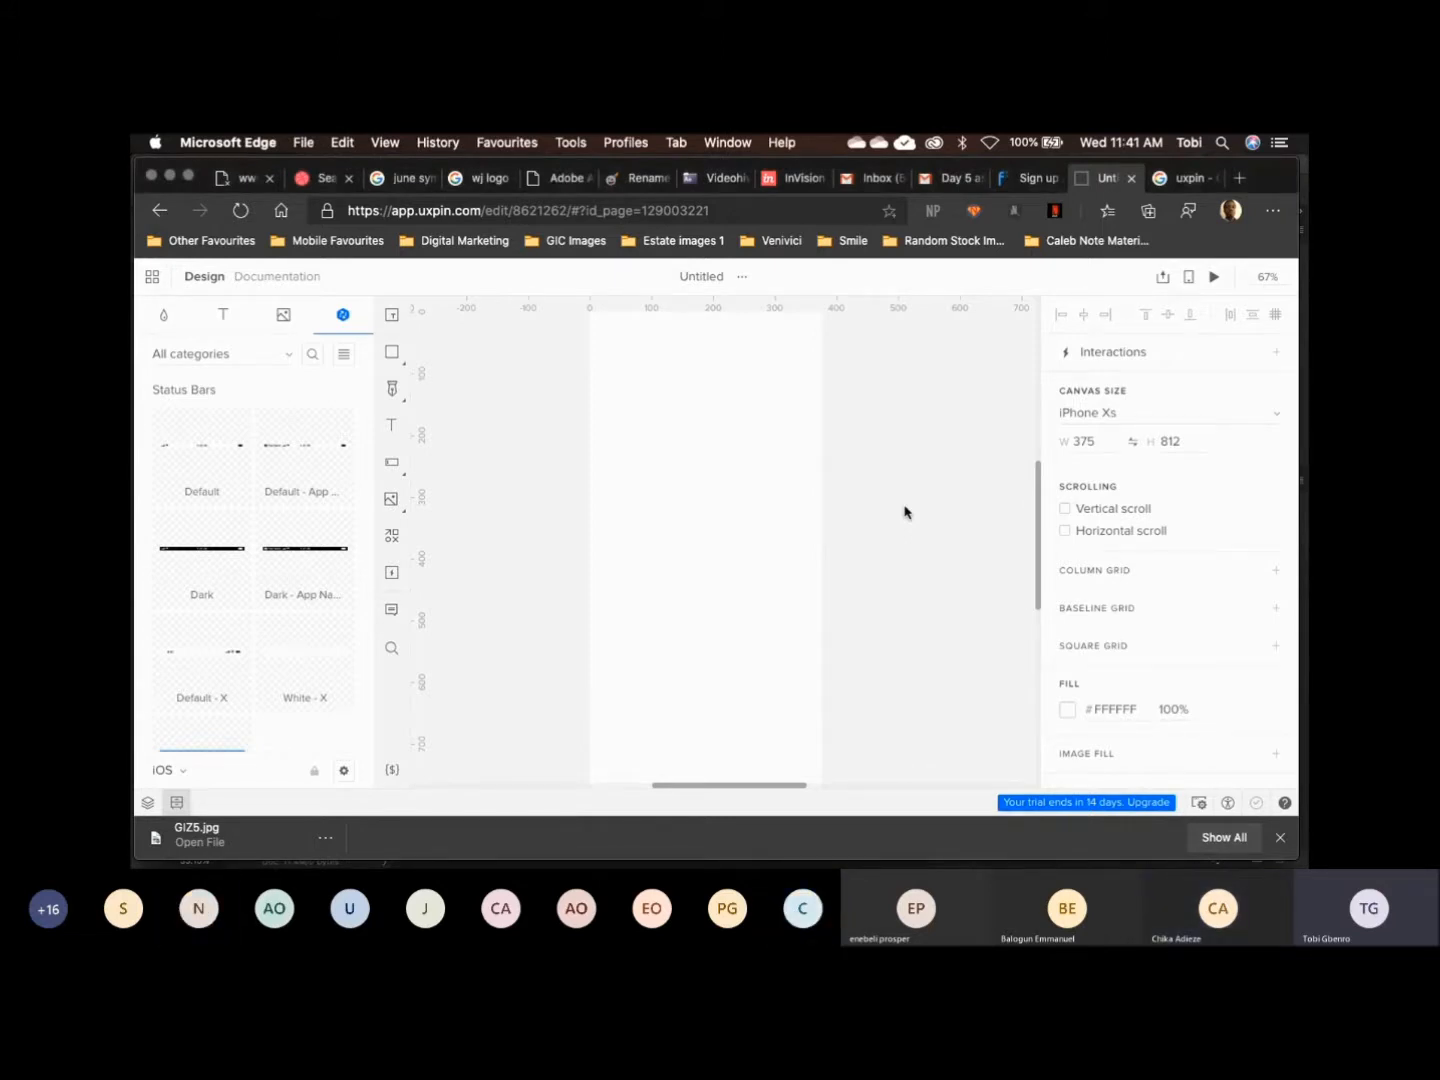
pyautogui.scroll(-3, 1237, 708)
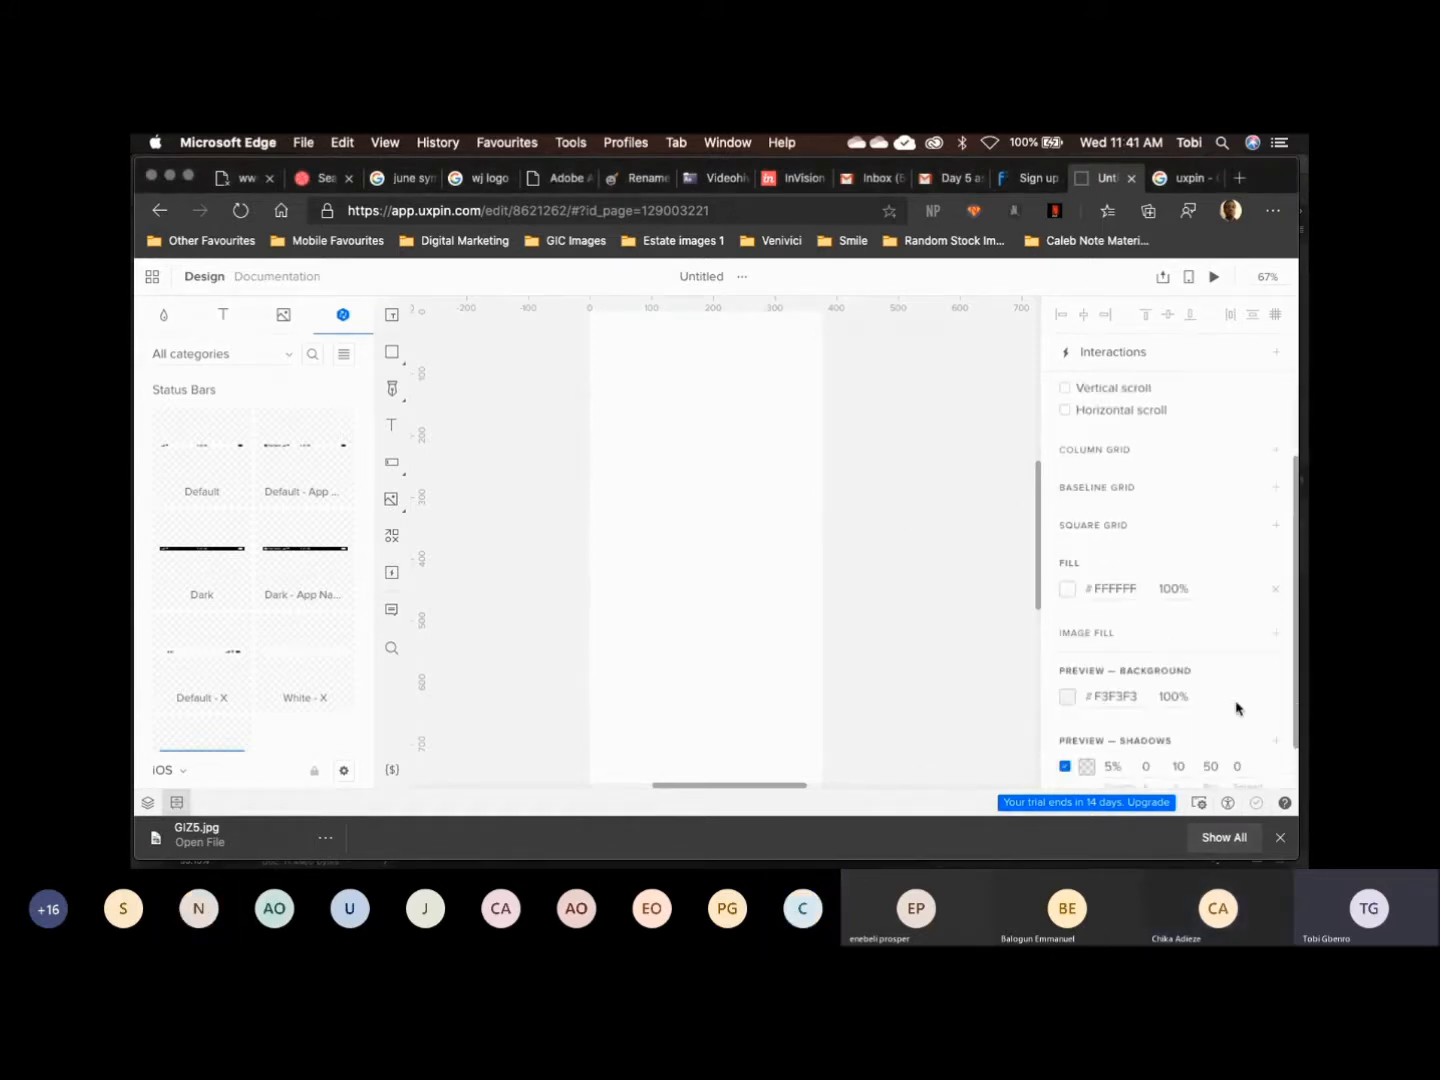
pyautogui.scroll(2, 1236, 707)
pyautogui.scroll(-2, 1236, 702)
pyautogui.scroll(3, 1235, 702)
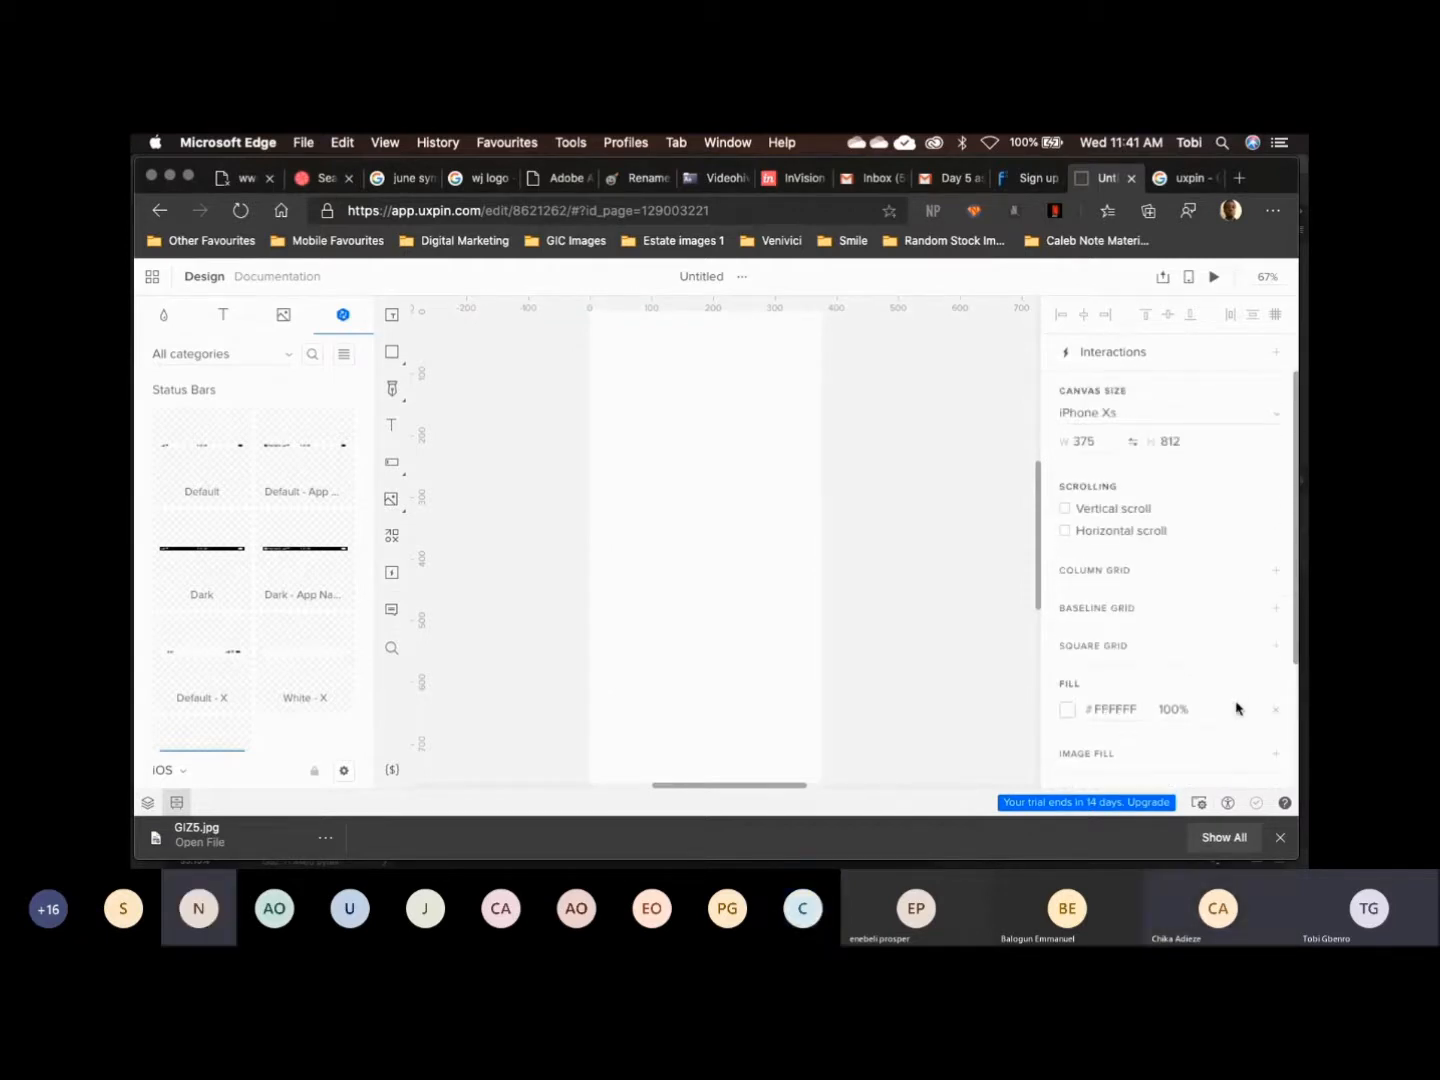
pyautogui.scroll(-3, 1236, 708)
pyautogui.scroll(3, 1233, 700)
pyautogui.scroll(-3, 1234, 700)
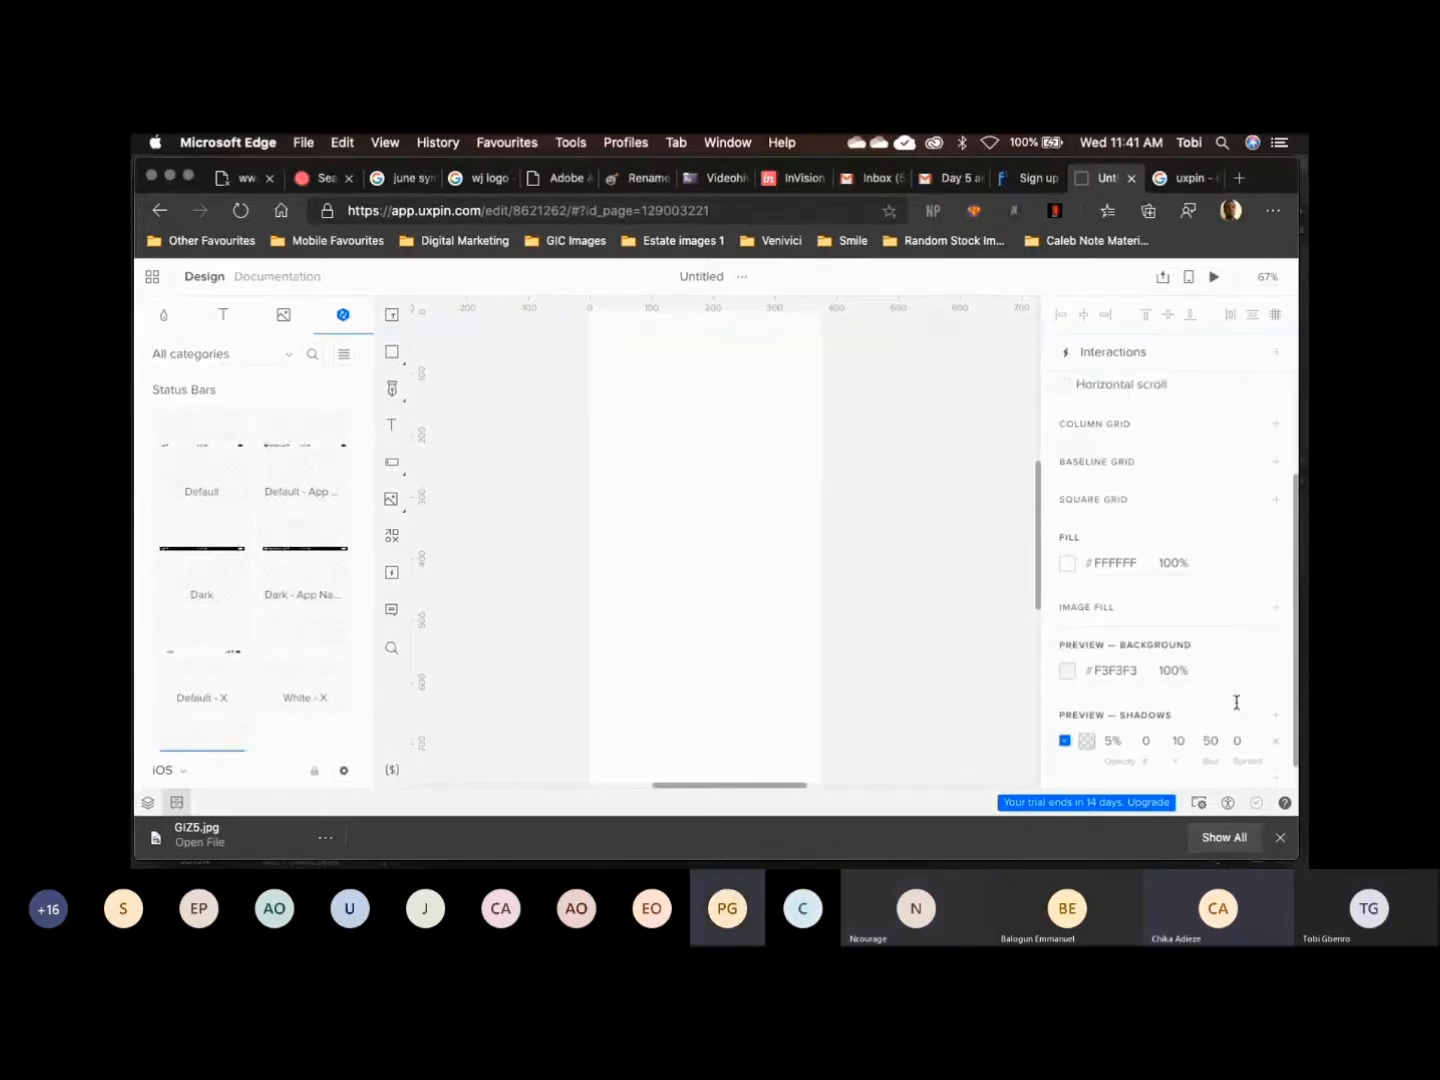
pyautogui.scroll(3, 1237, 703)
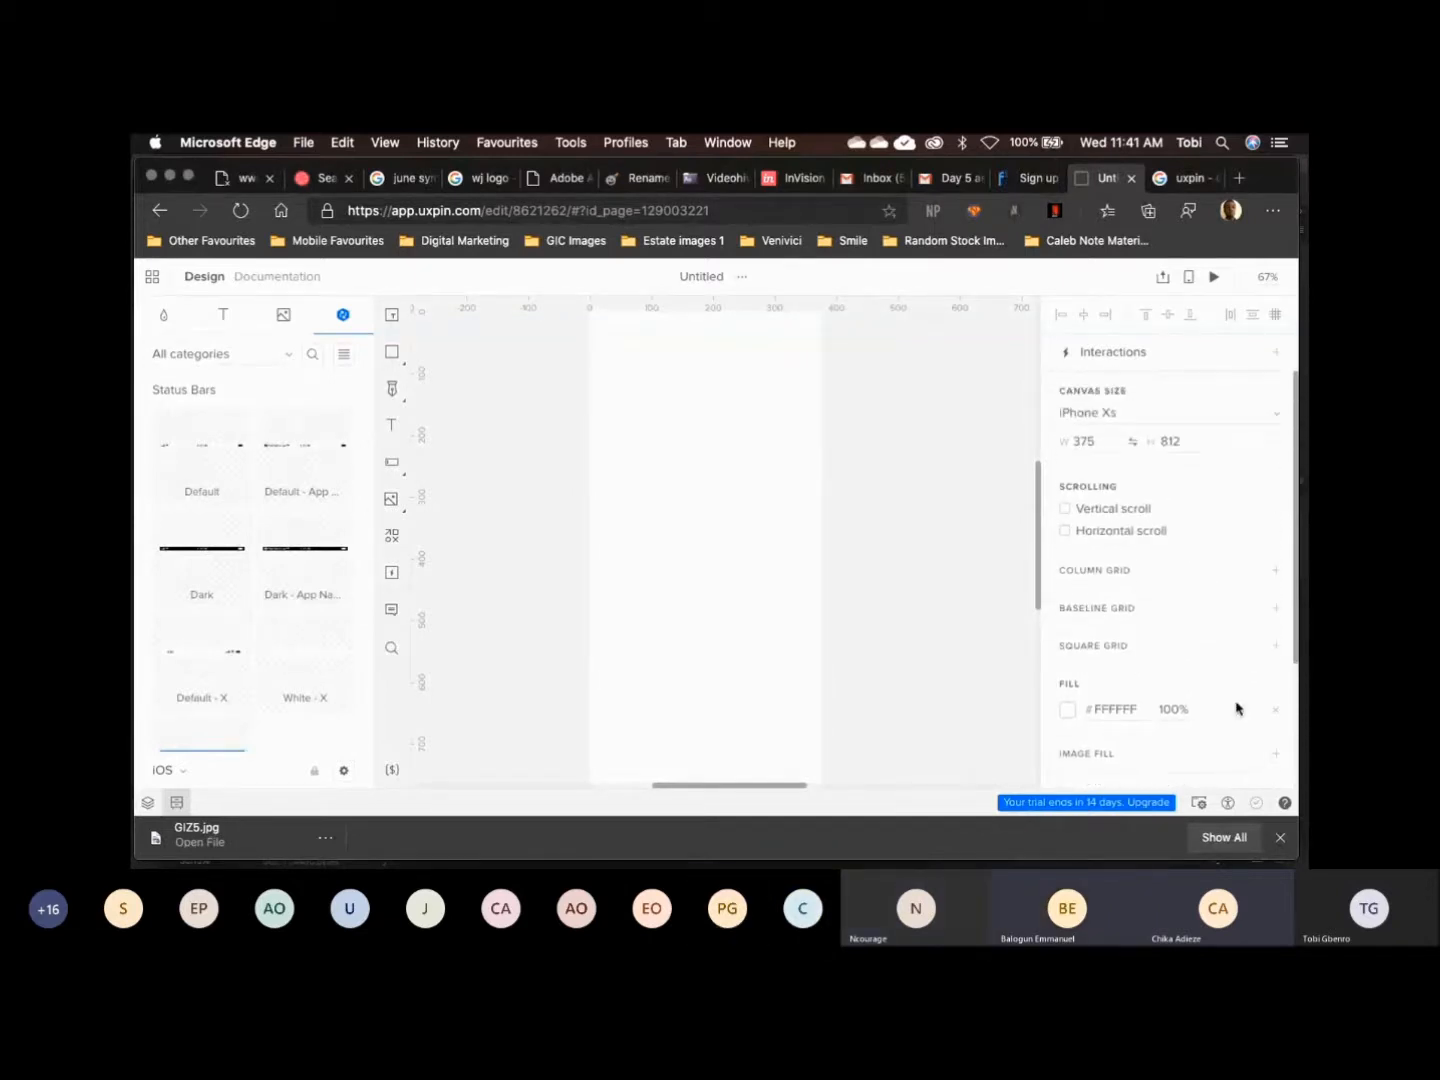
pyautogui.scroll(-3, 1236, 707)
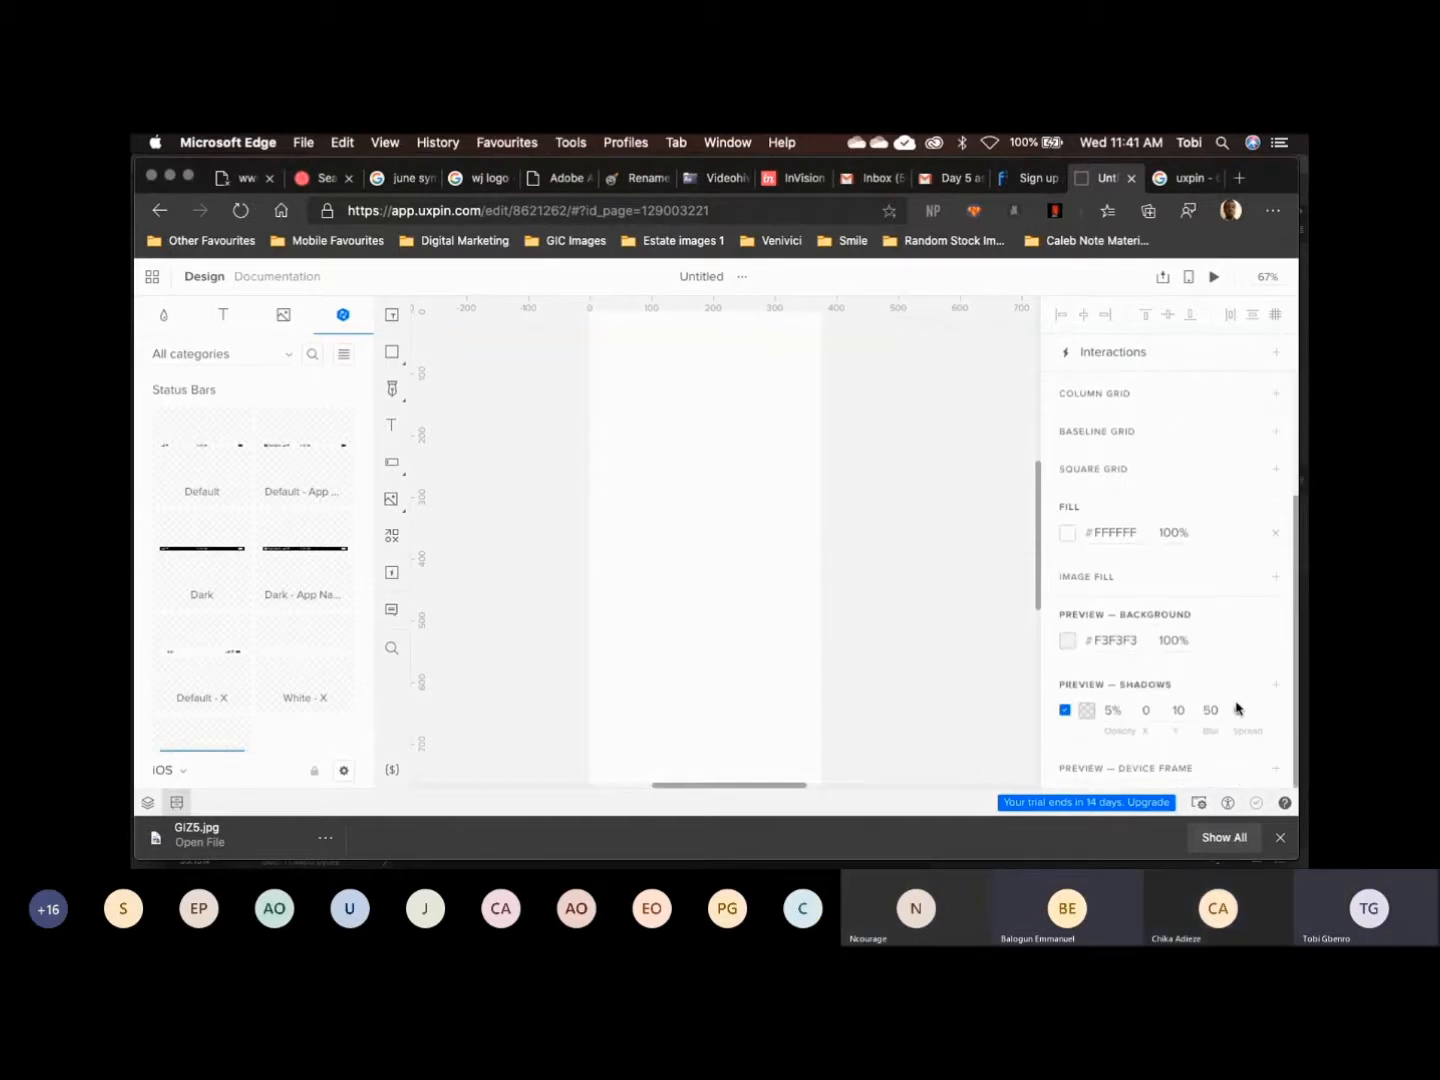
pyautogui.scroll(3, 1237, 707)
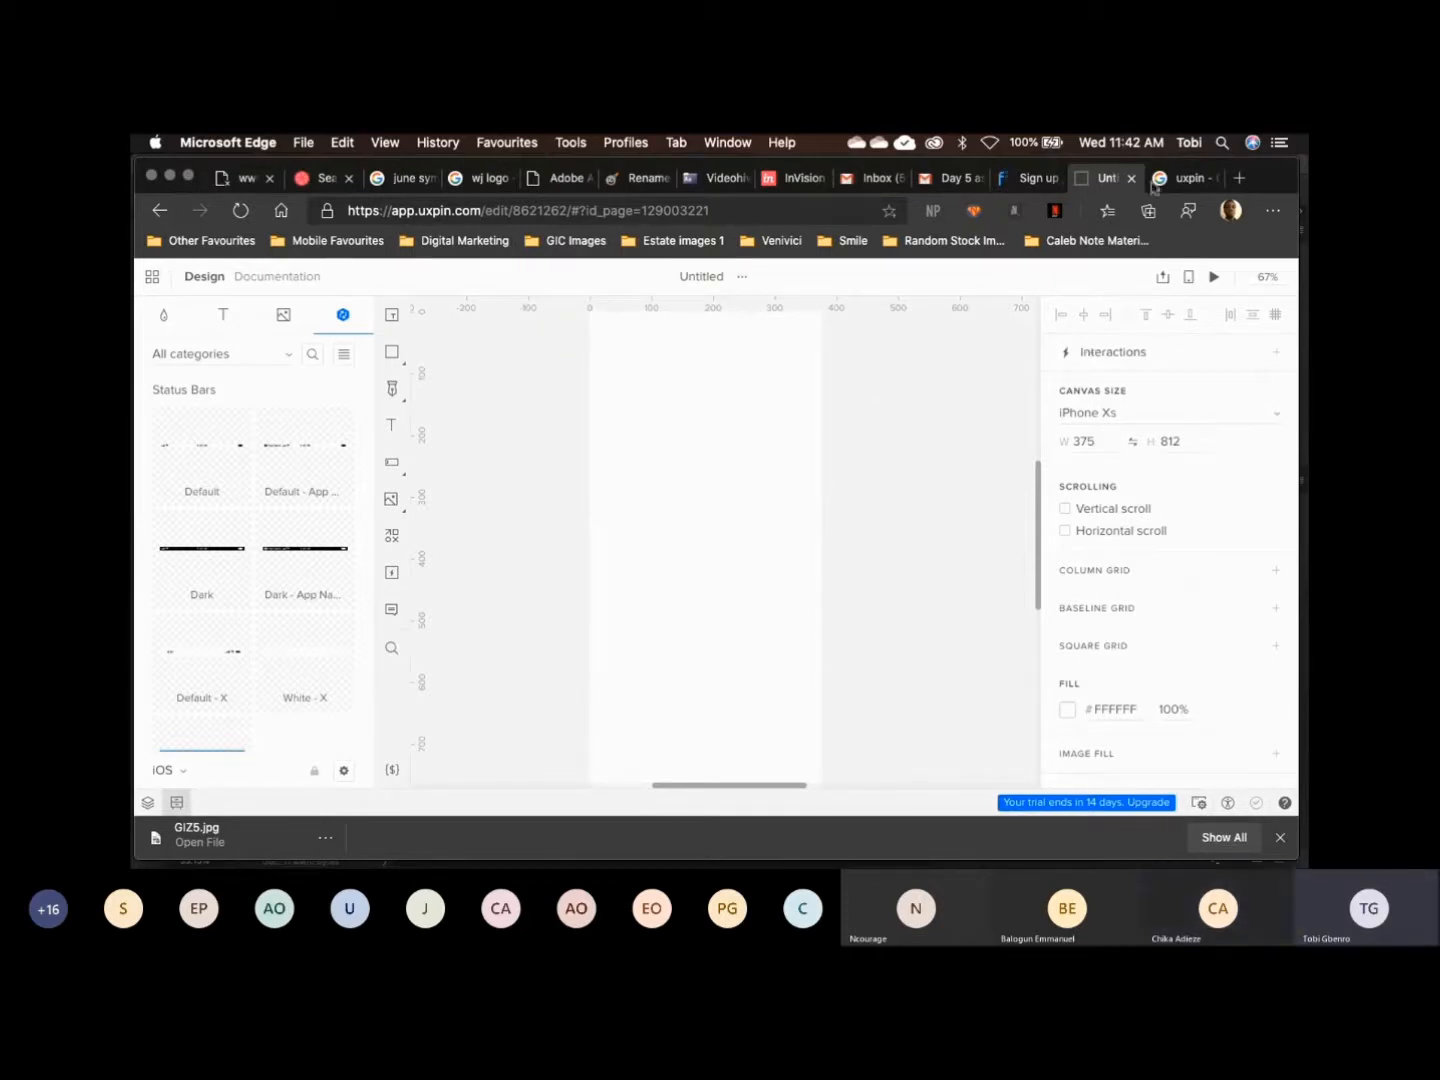
# Search the web for "chat app user interface" in a new browser tab
pyautogui.click(1239, 185)
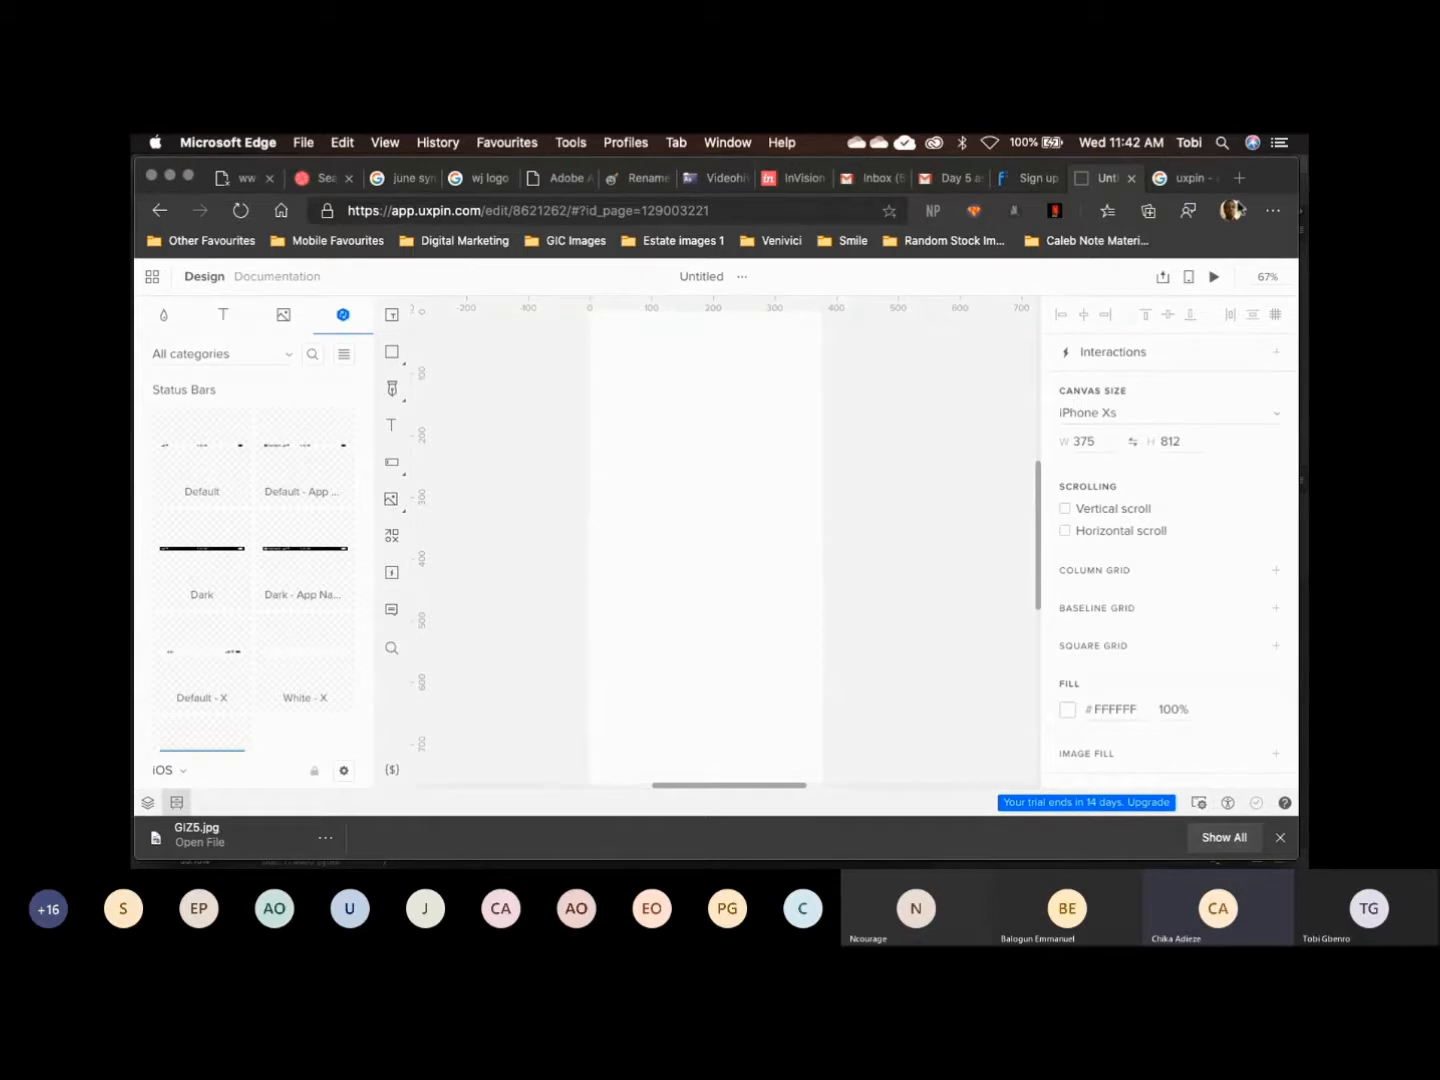
pyautogui.click(1239, 178)
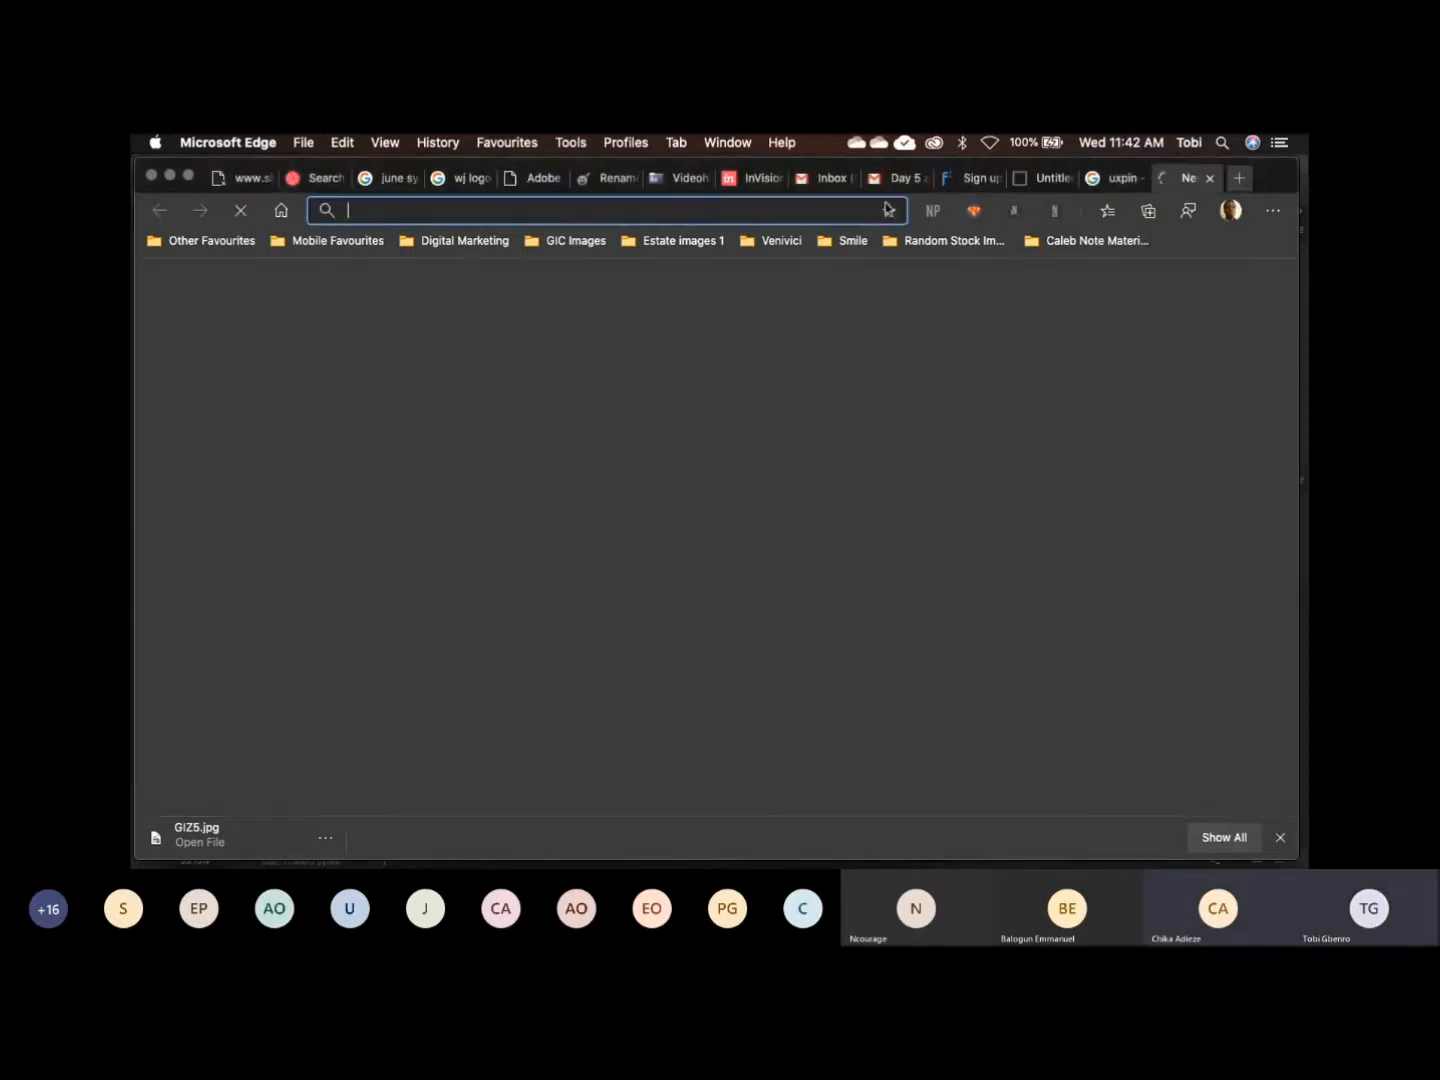
pyautogui.write('ch')
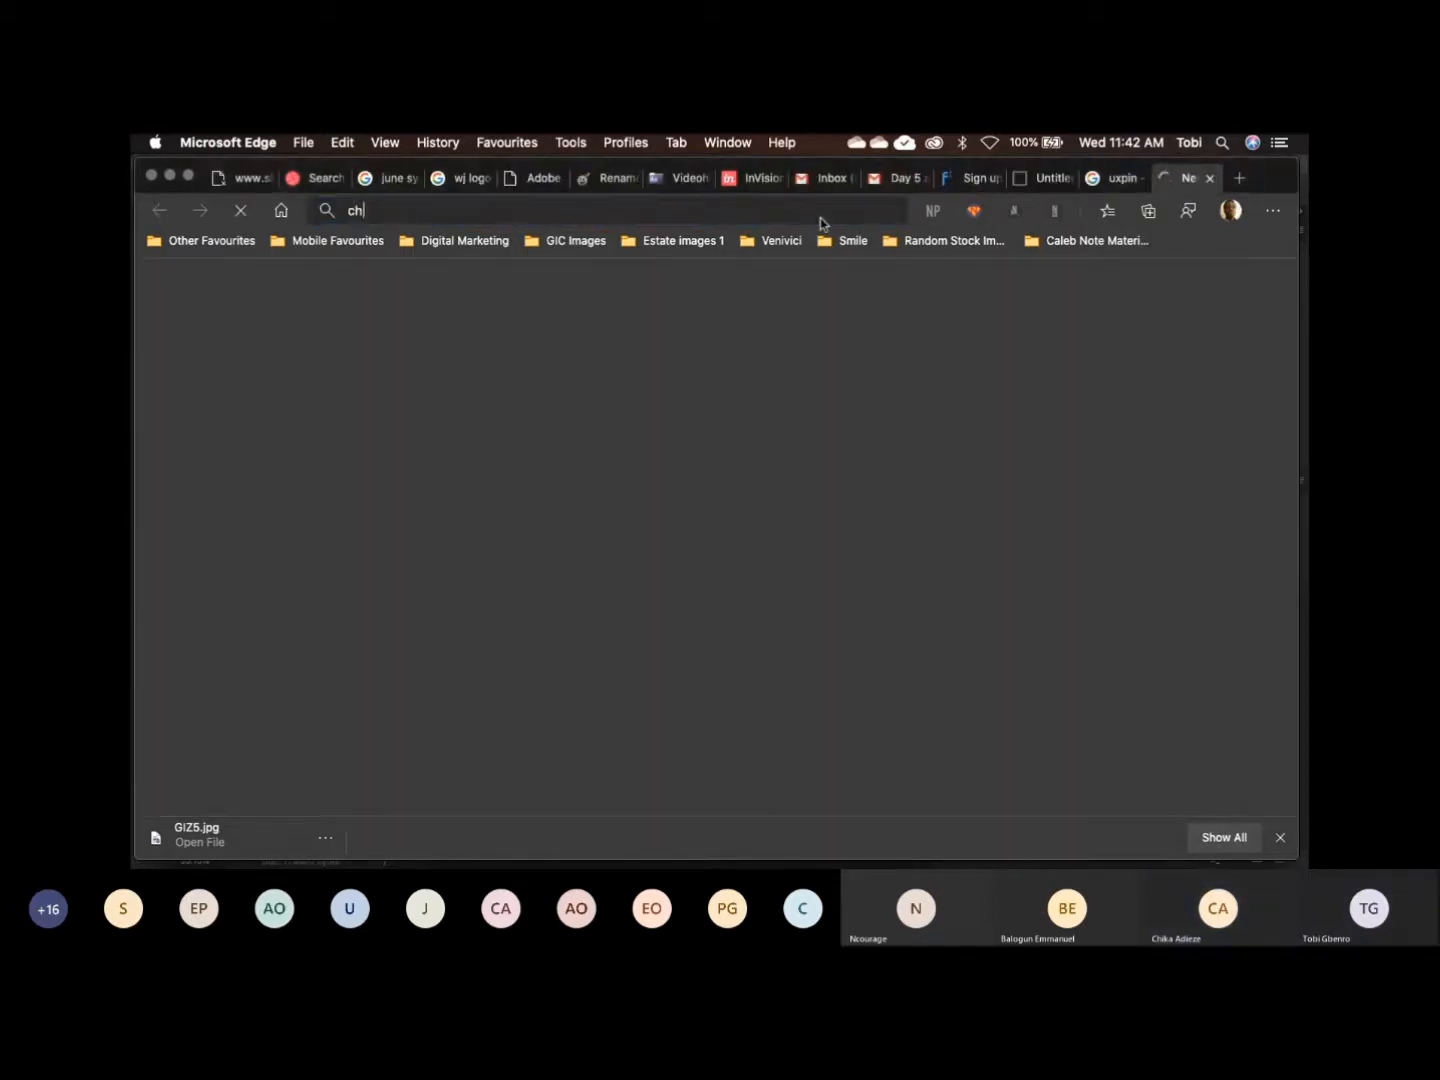
pyautogui.write('at app ')
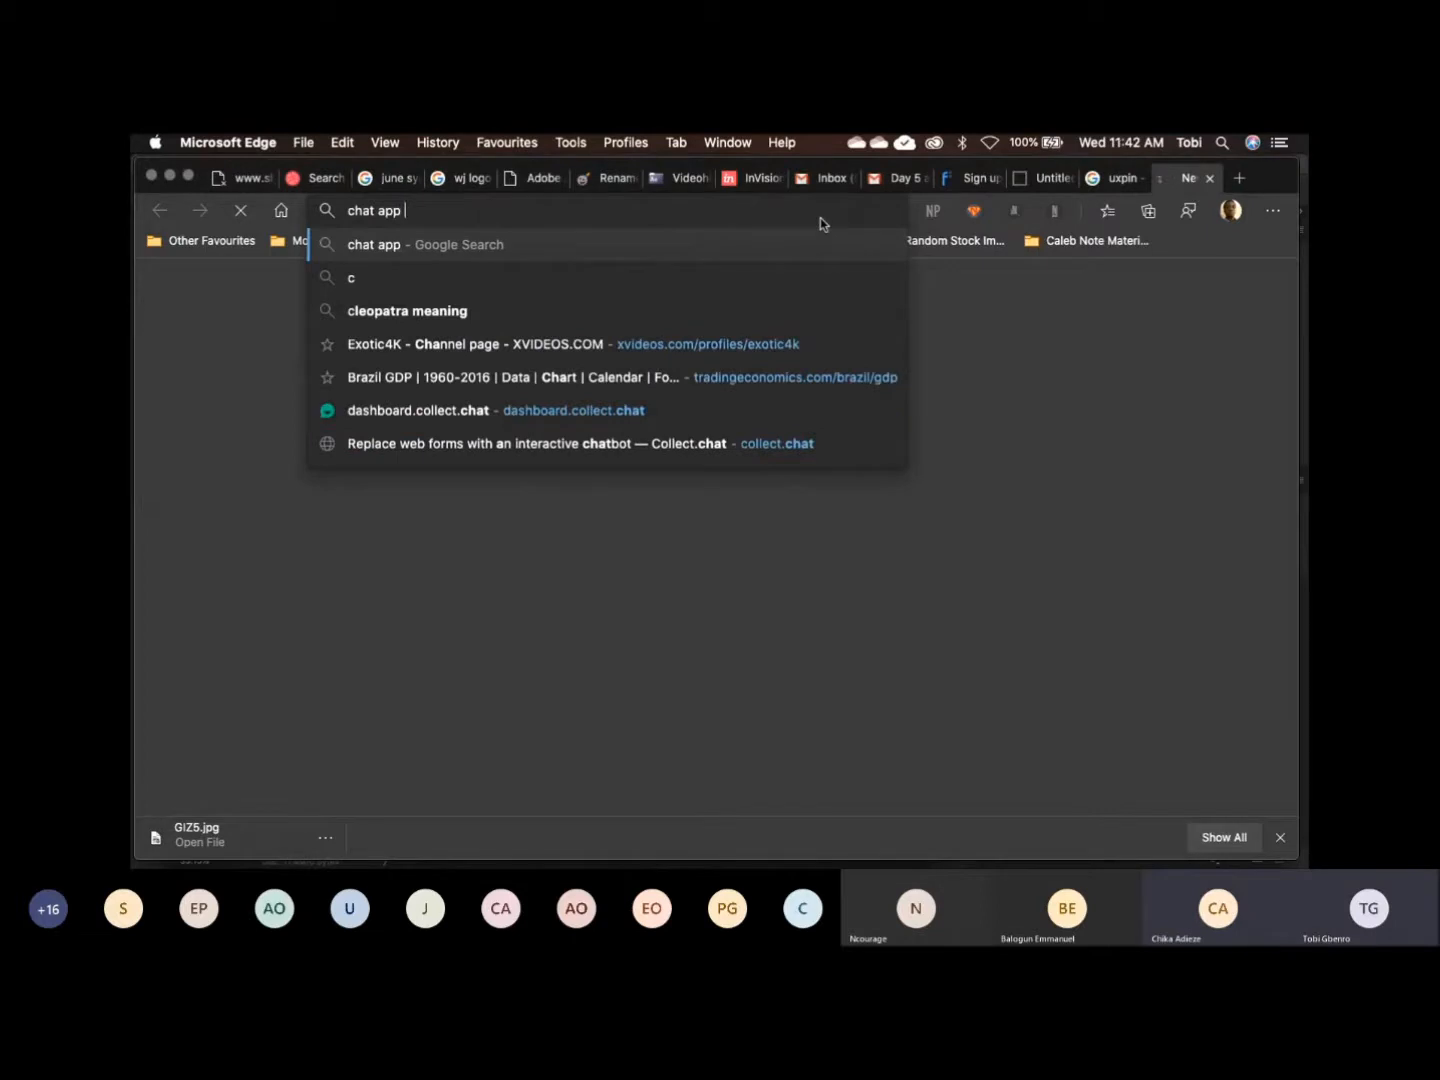
pyautogui.write('user interface')
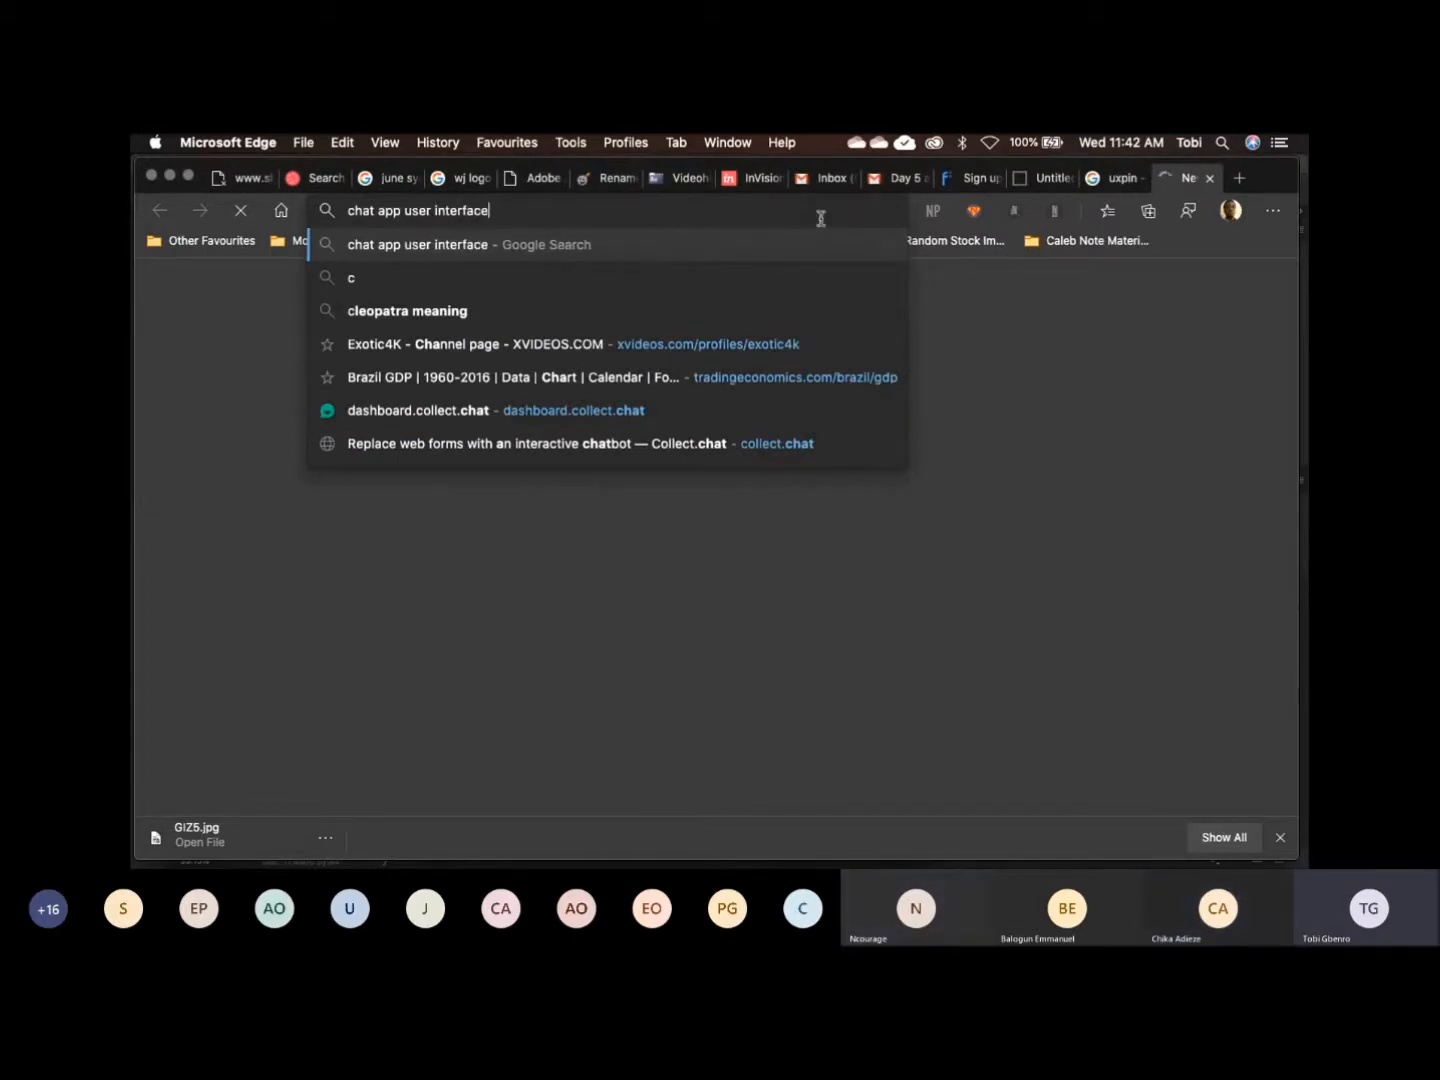
pyautogui.press('Return')
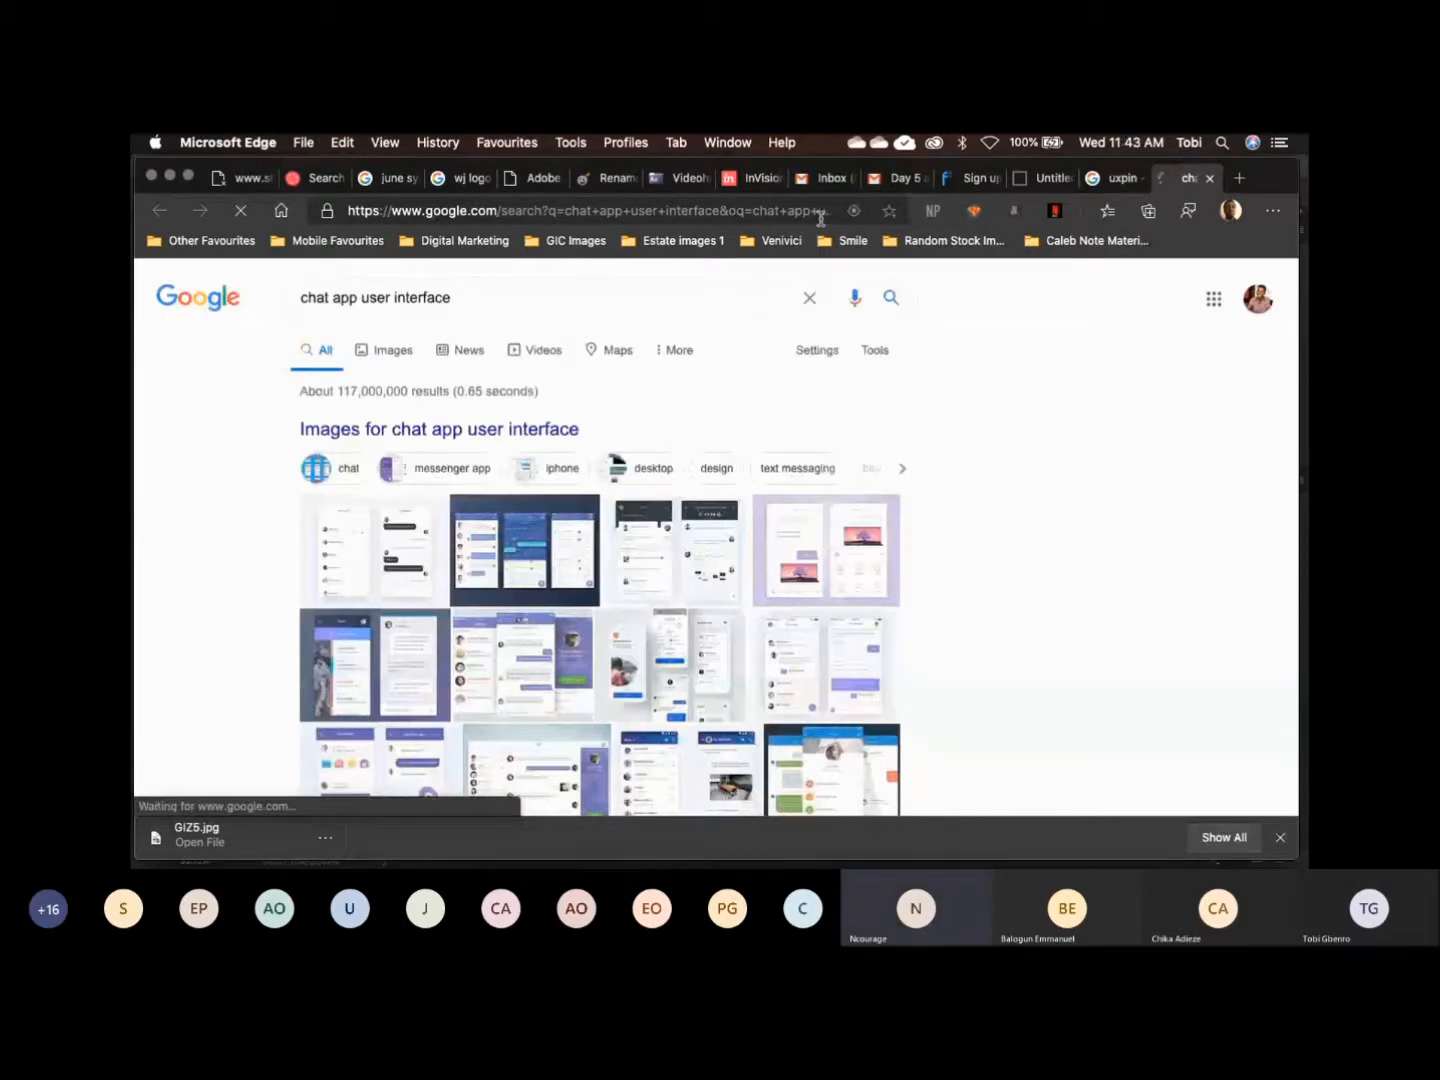
# Open the Dribbble image "Freebies - Chat Mobile App" from the chat app image results at full size in a new tab
pyautogui.click(489, 571)
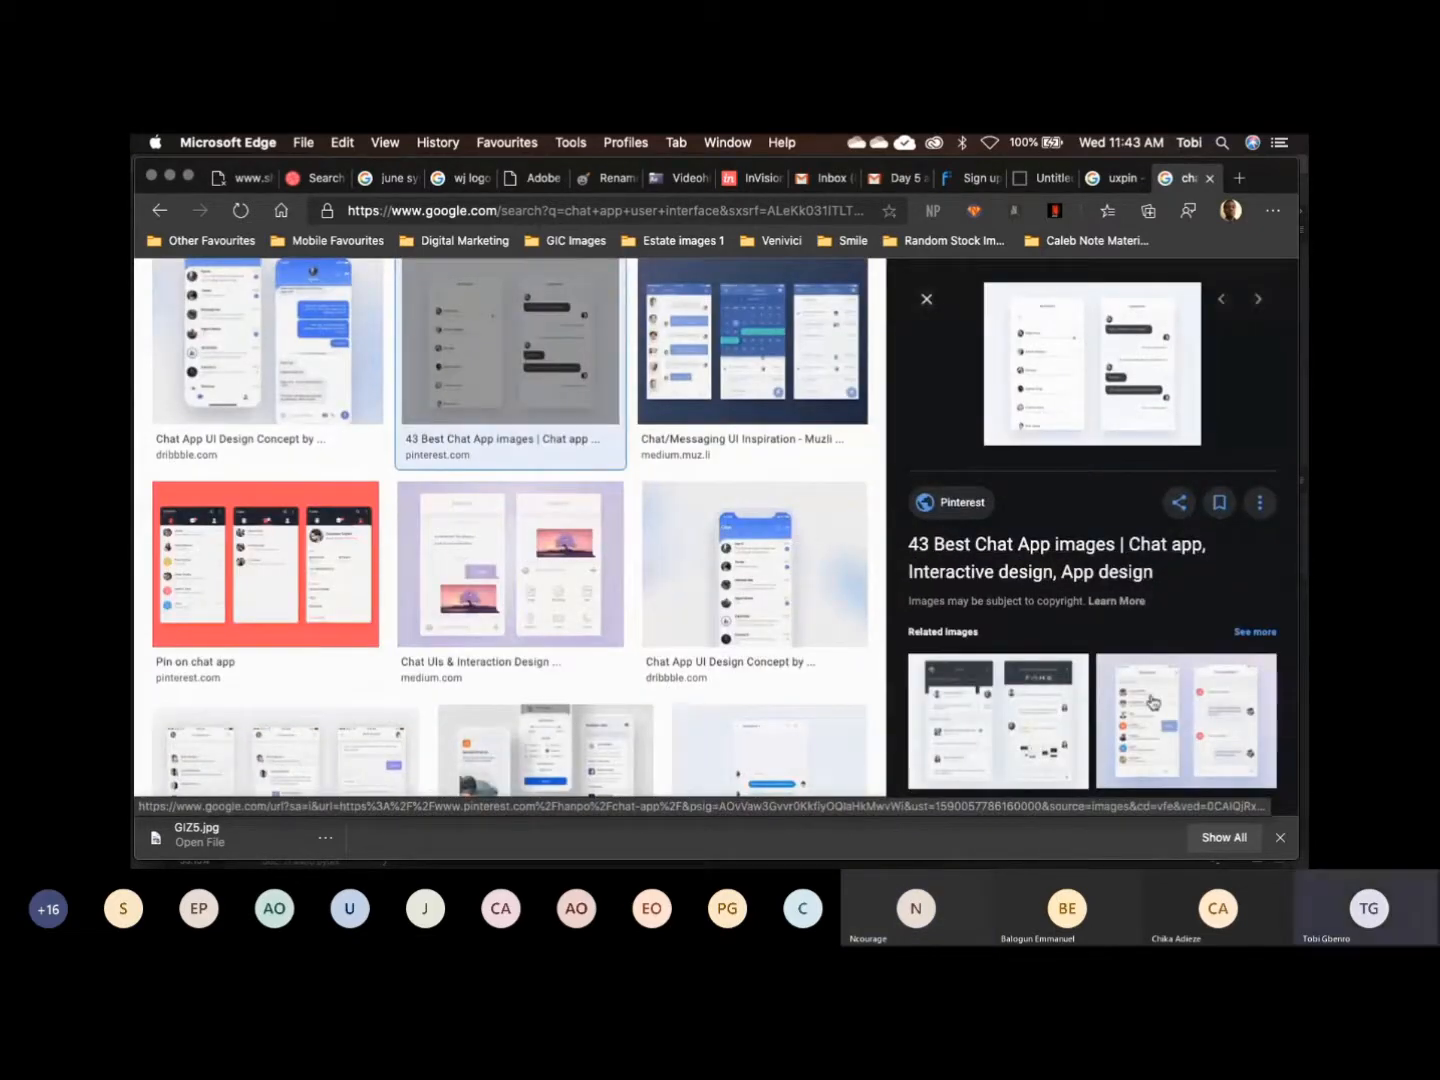
pyautogui.click(1153, 703)
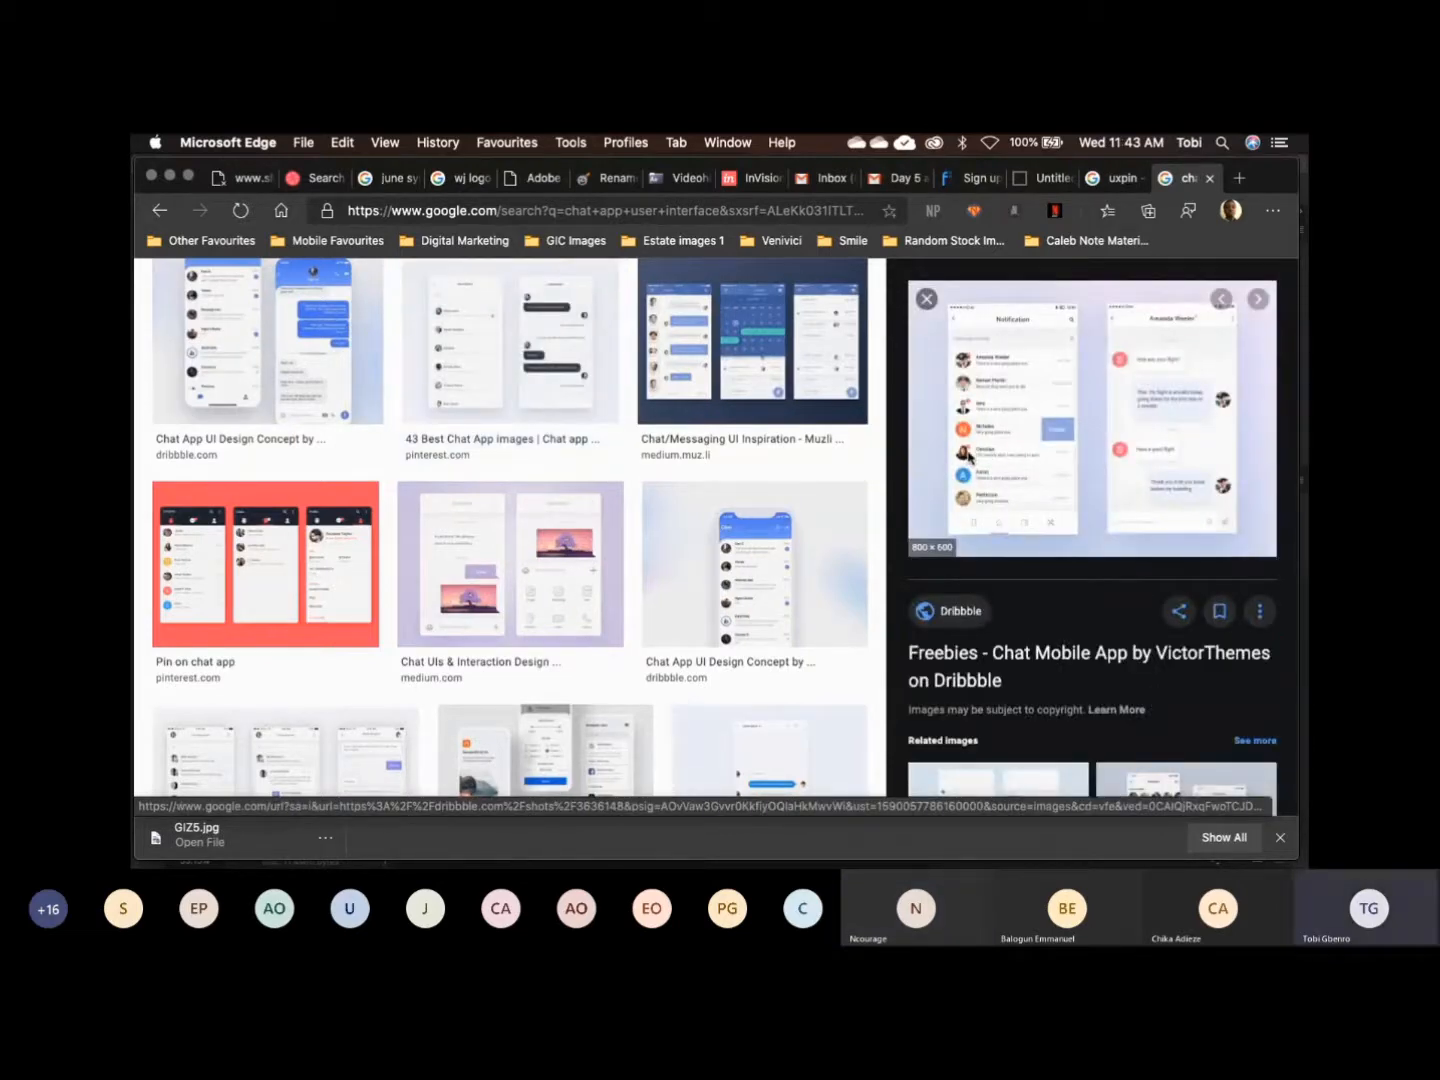
pyautogui.rightClick(986, 585)
pyautogui.click(1042, 620)
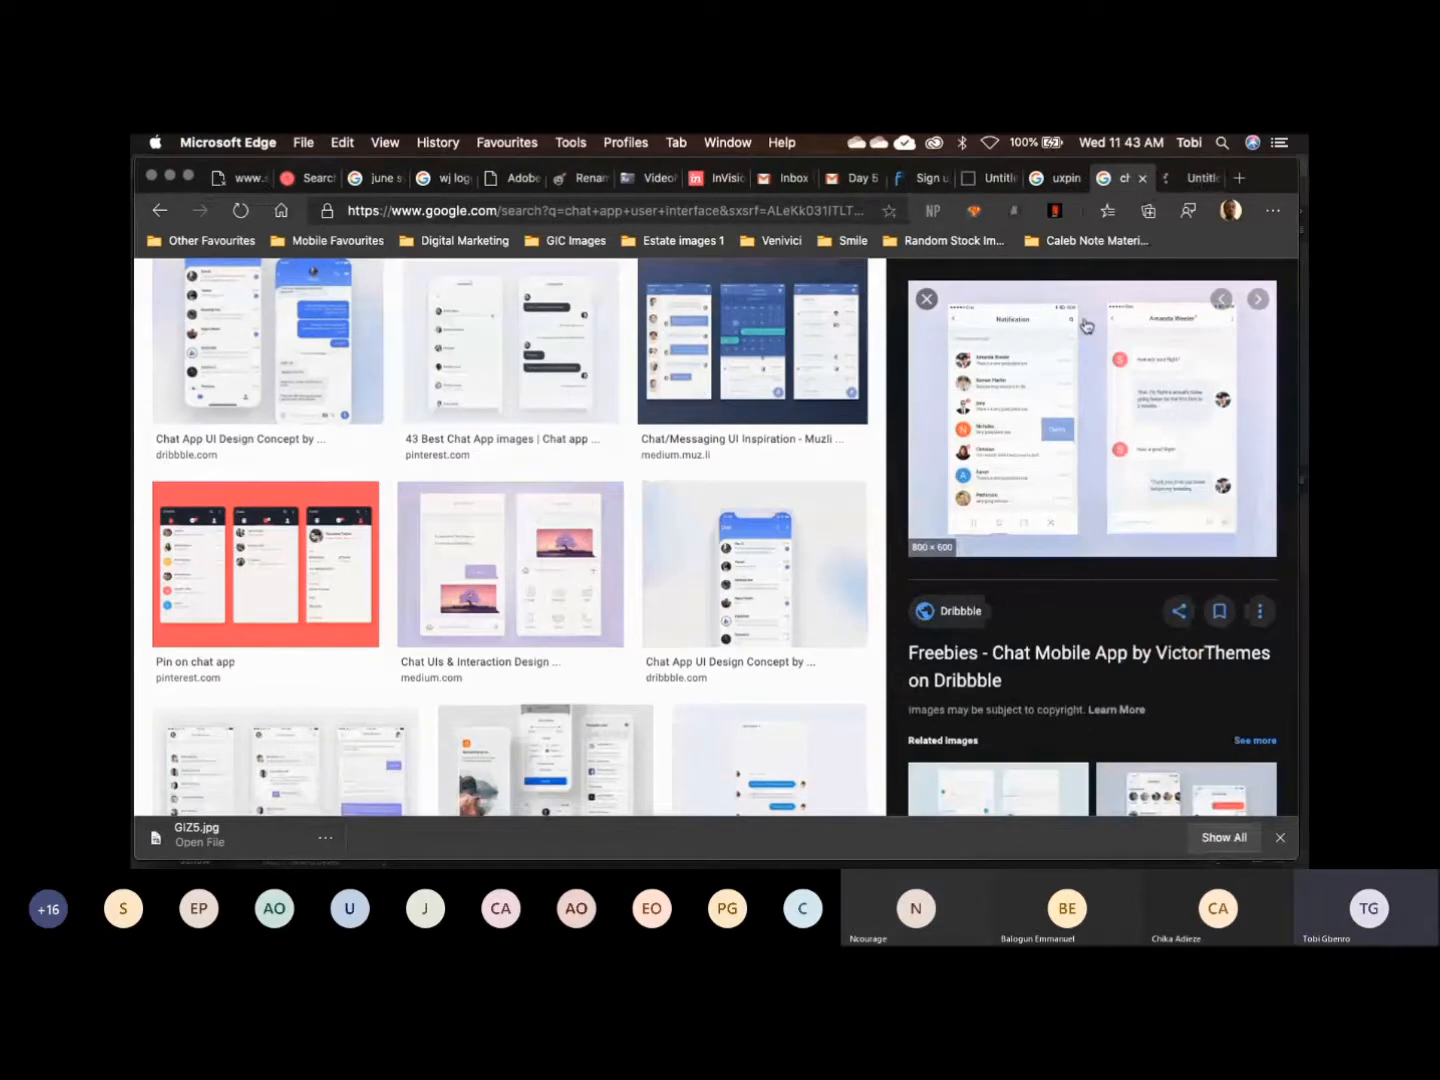
pyautogui.click(1177, 180)
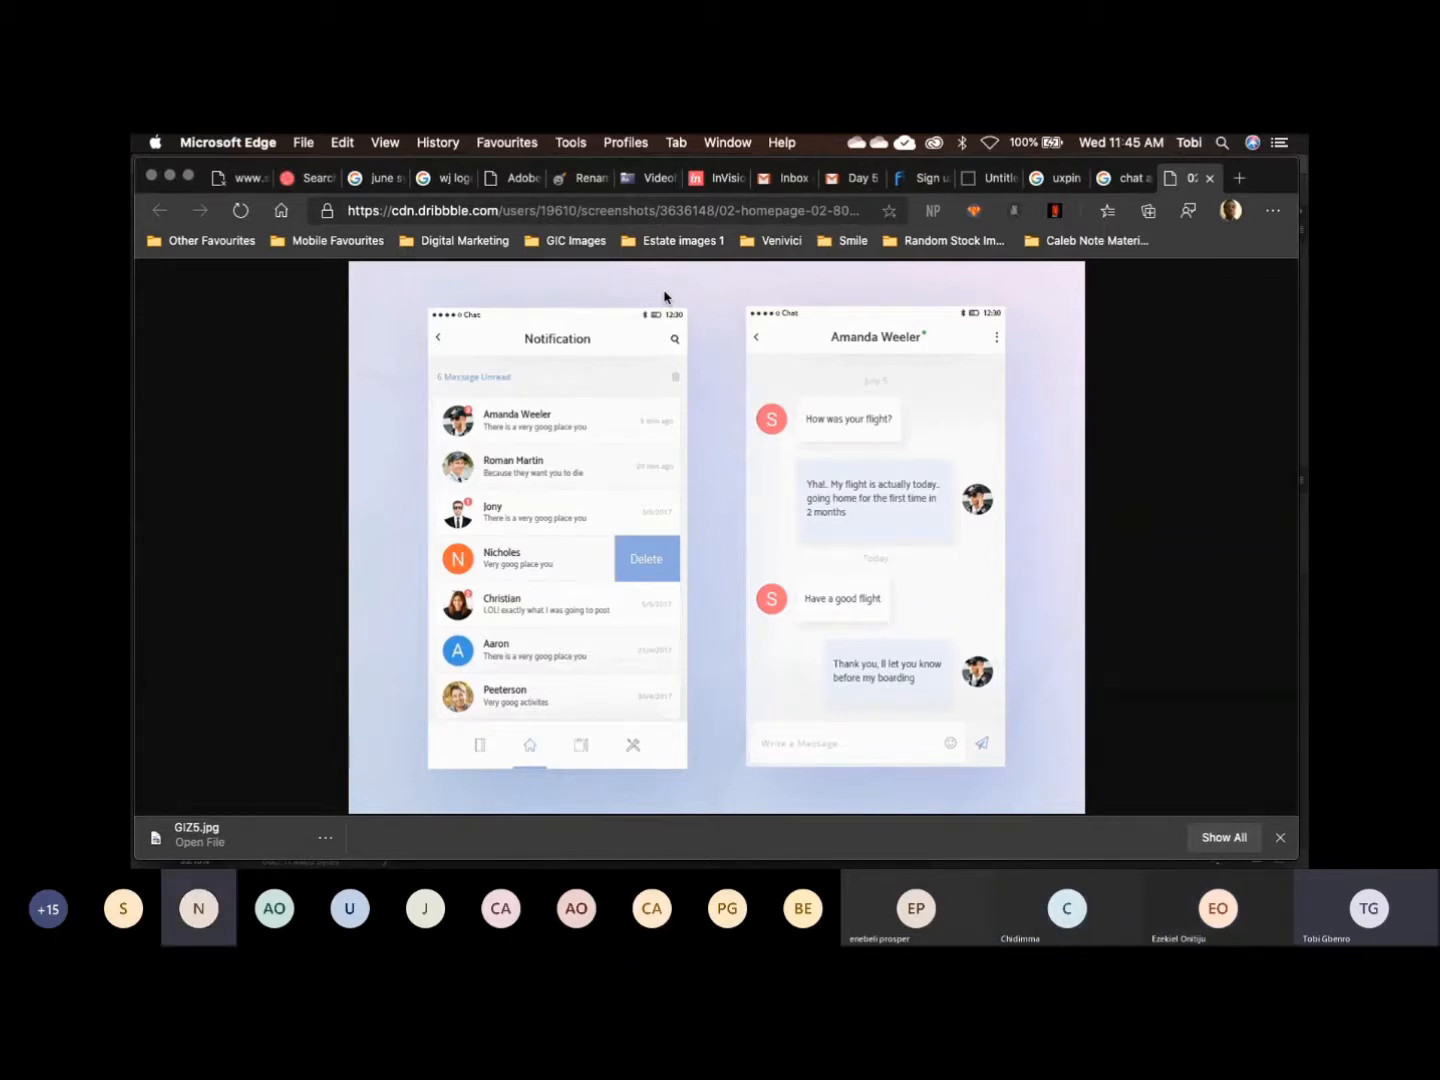
pyautogui.click(1060, 178)
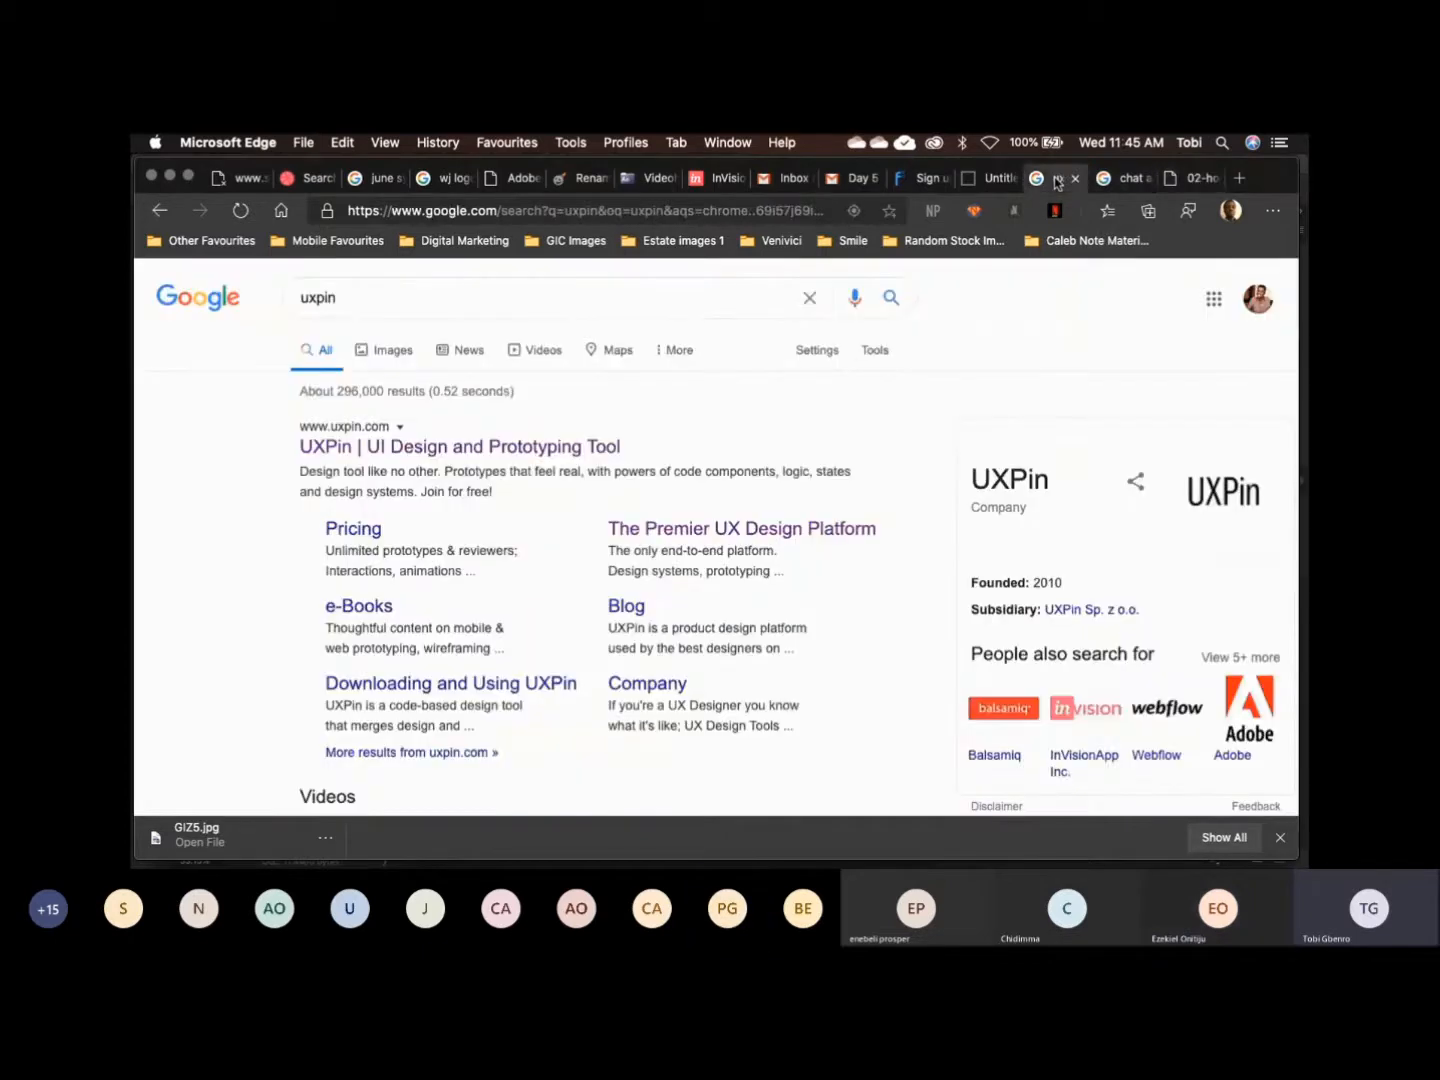
pyautogui.click(1202, 182)
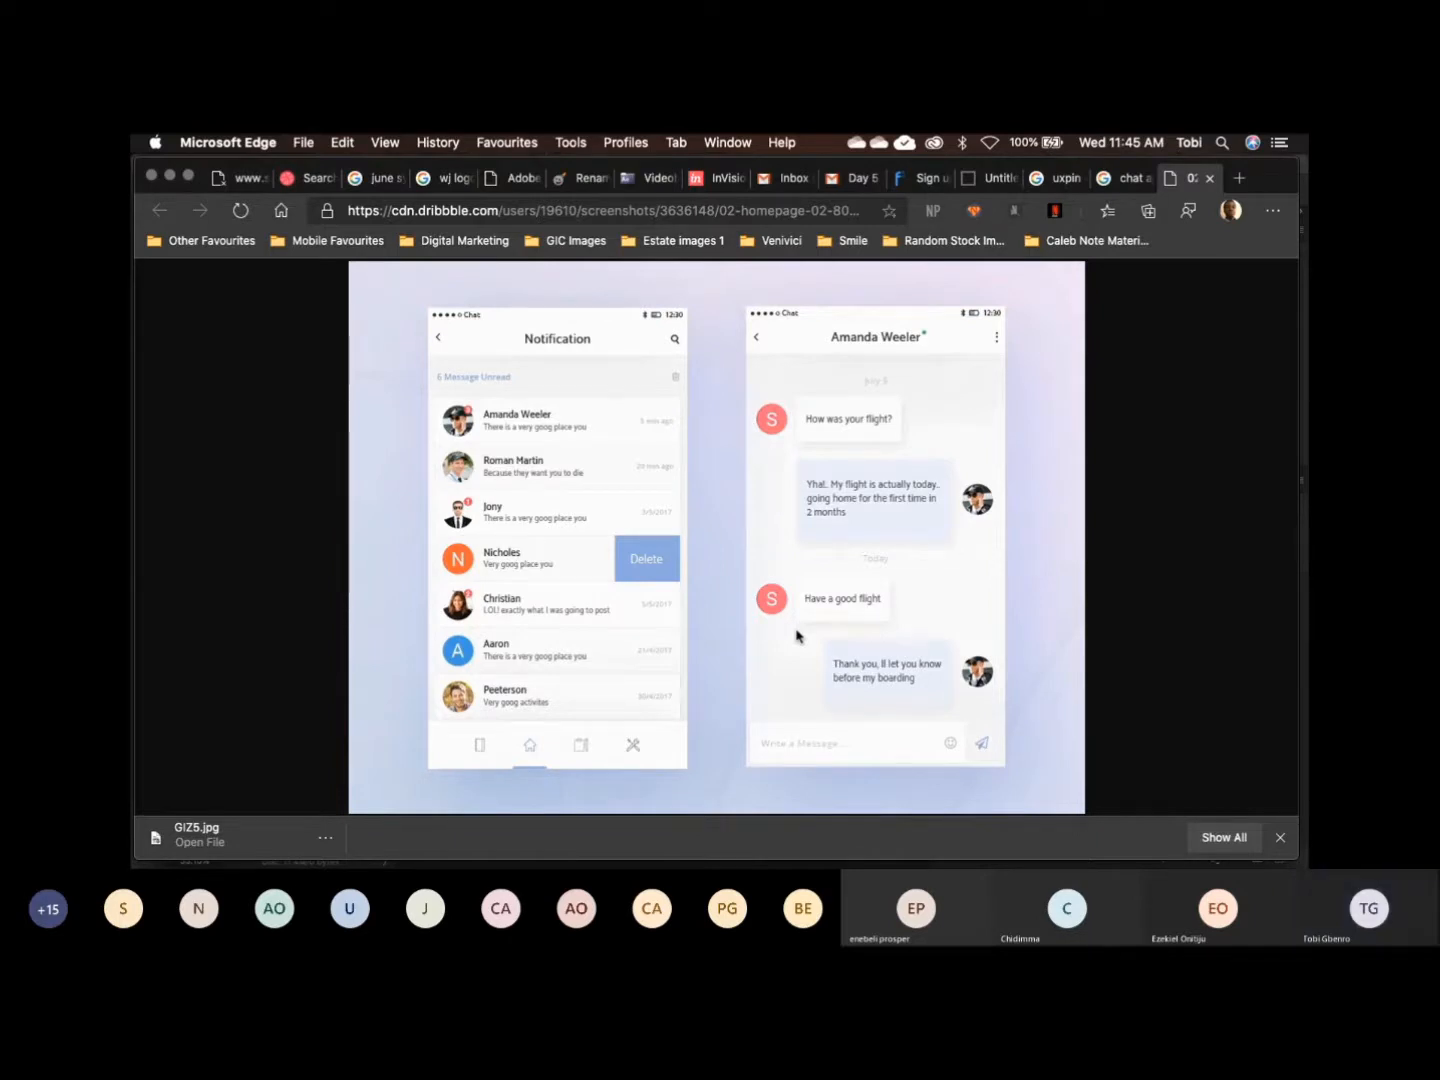
pyautogui.click(990, 177)
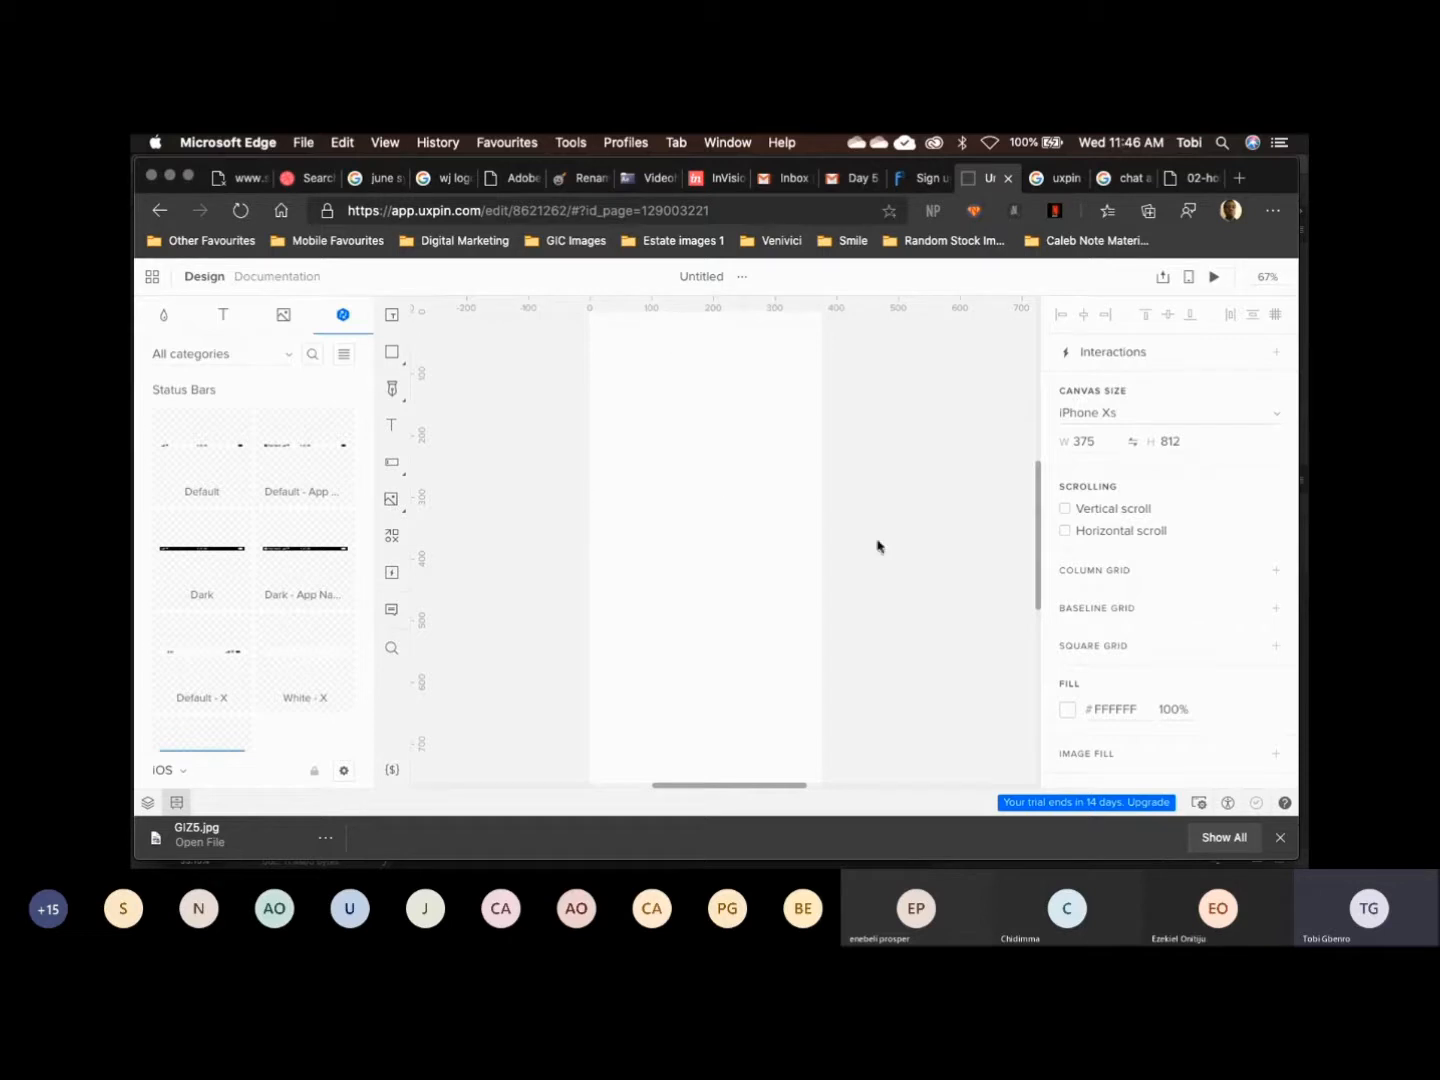
# Replace the "uxpin" web search with "whatsapp logo png" and show the image results
pyautogui.click(1058, 186)
pyautogui.click(647, 294)
pyautogui.press('super+a')
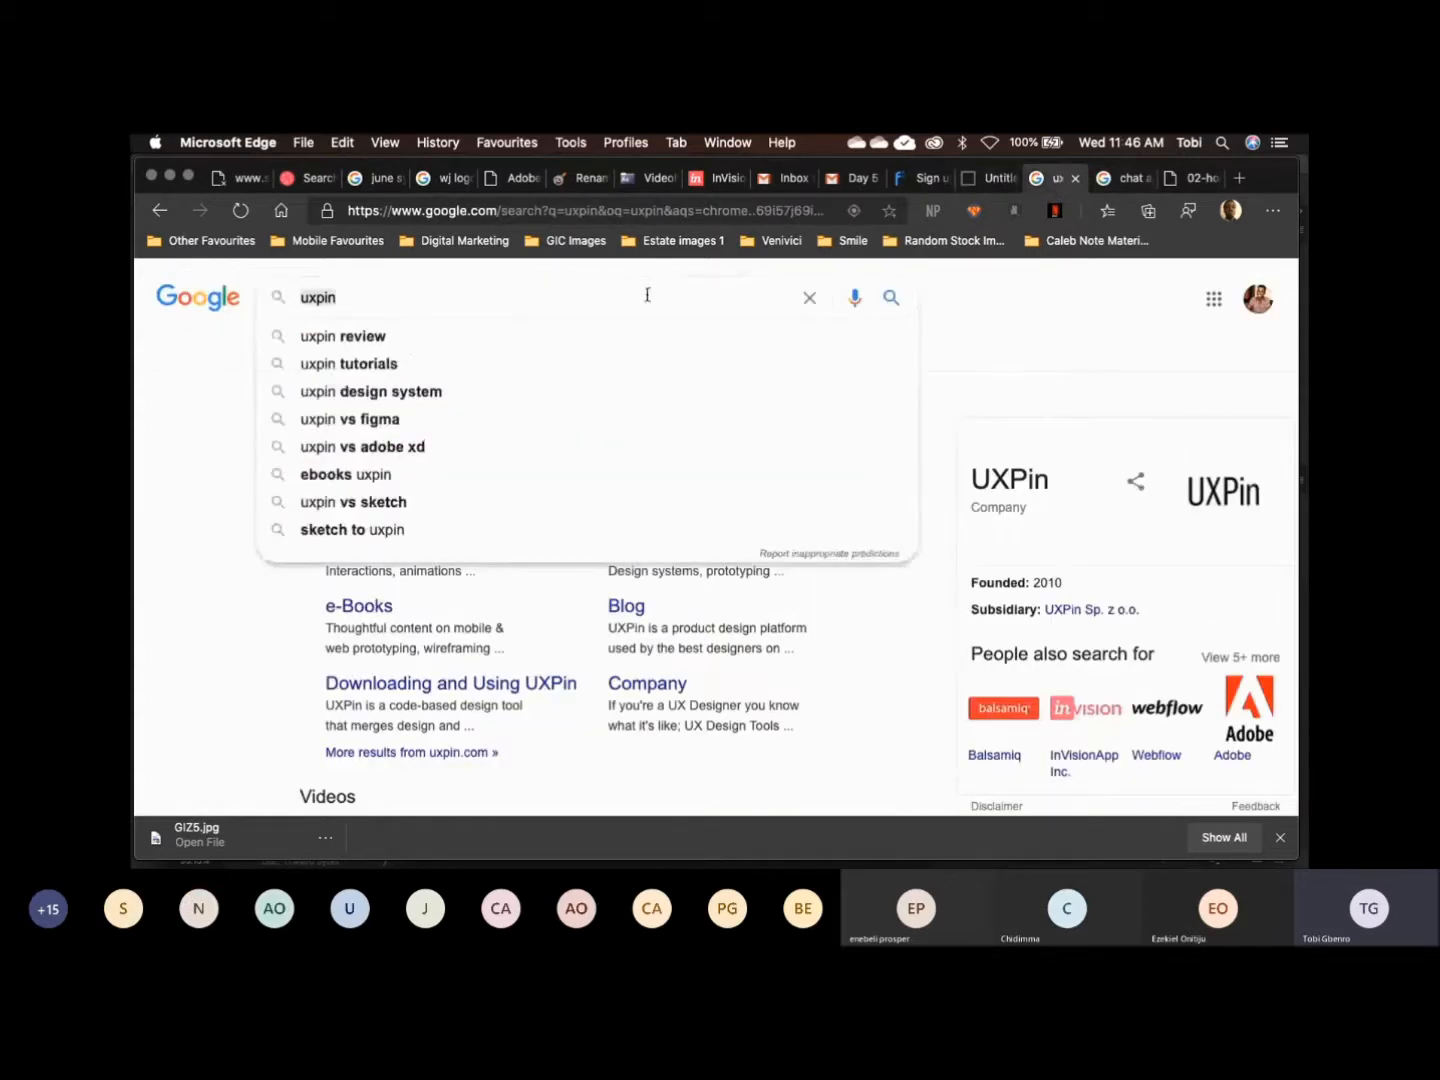
pyautogui.write('whatsapp')
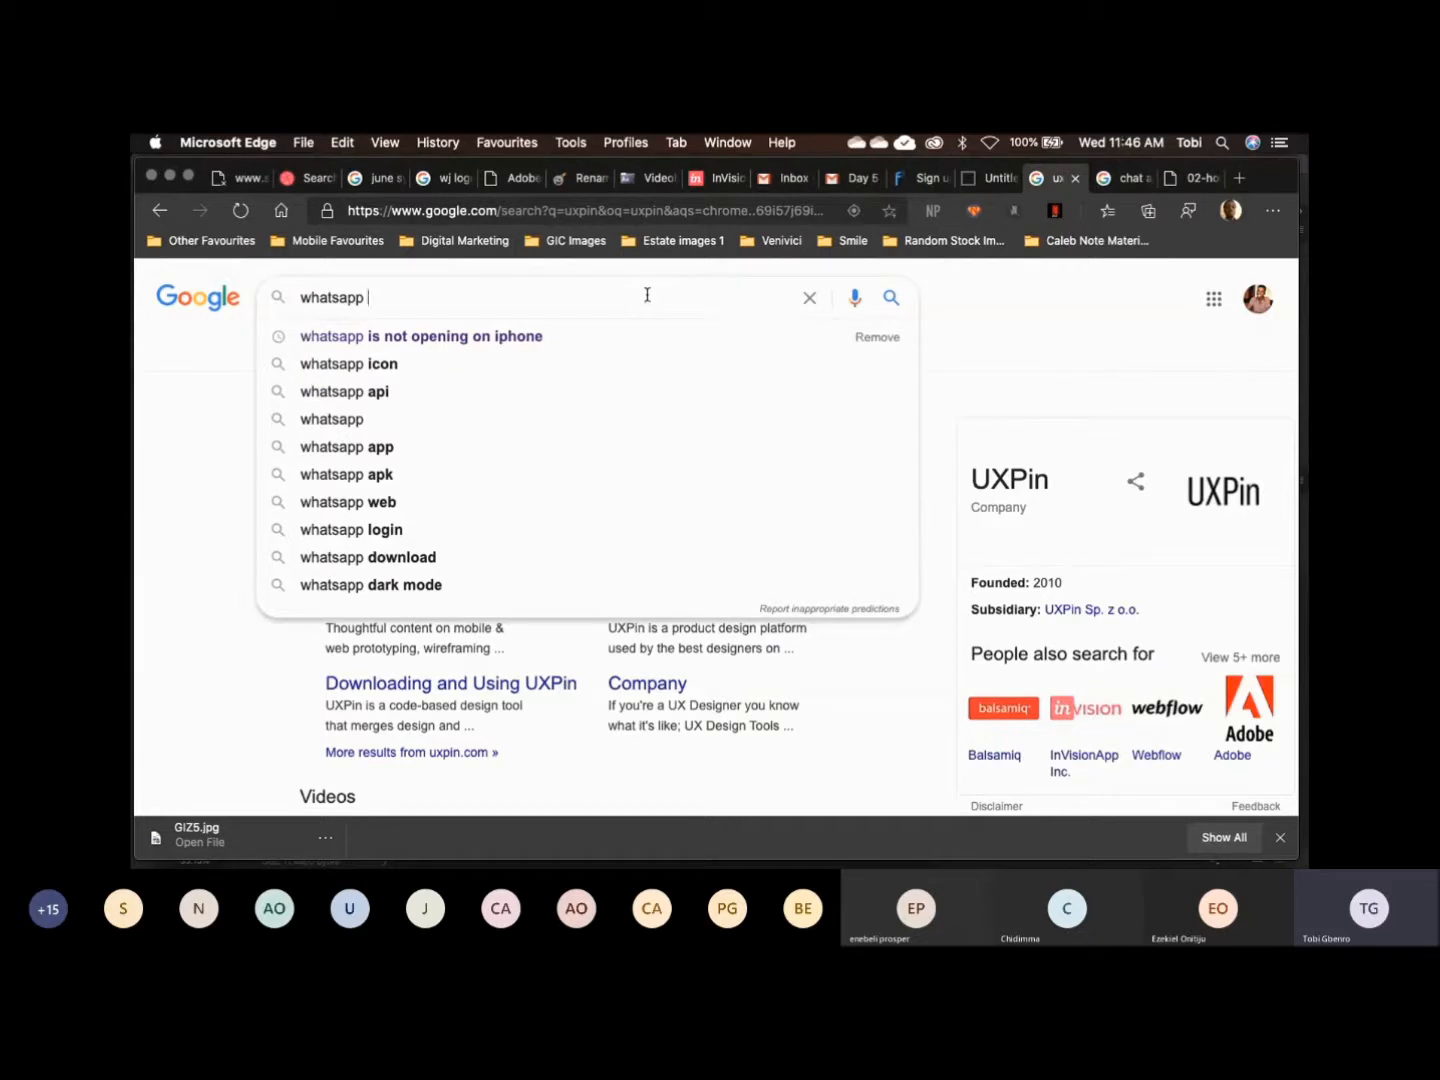
pyautogui.write(' l')
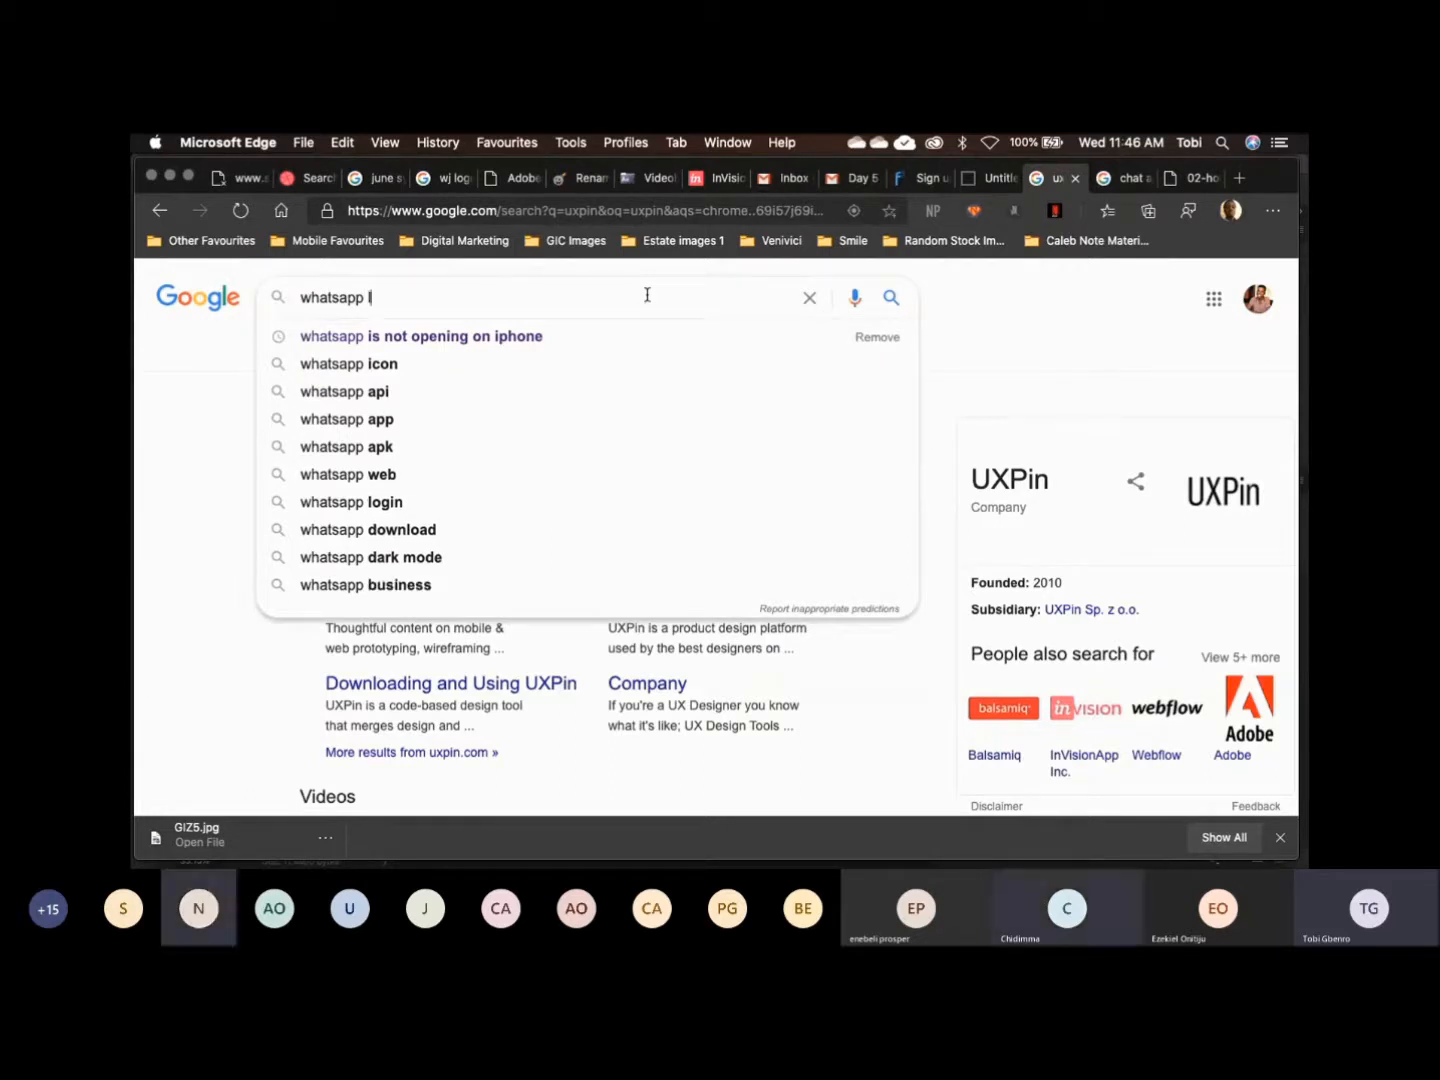
pyautogui.write('ogo')
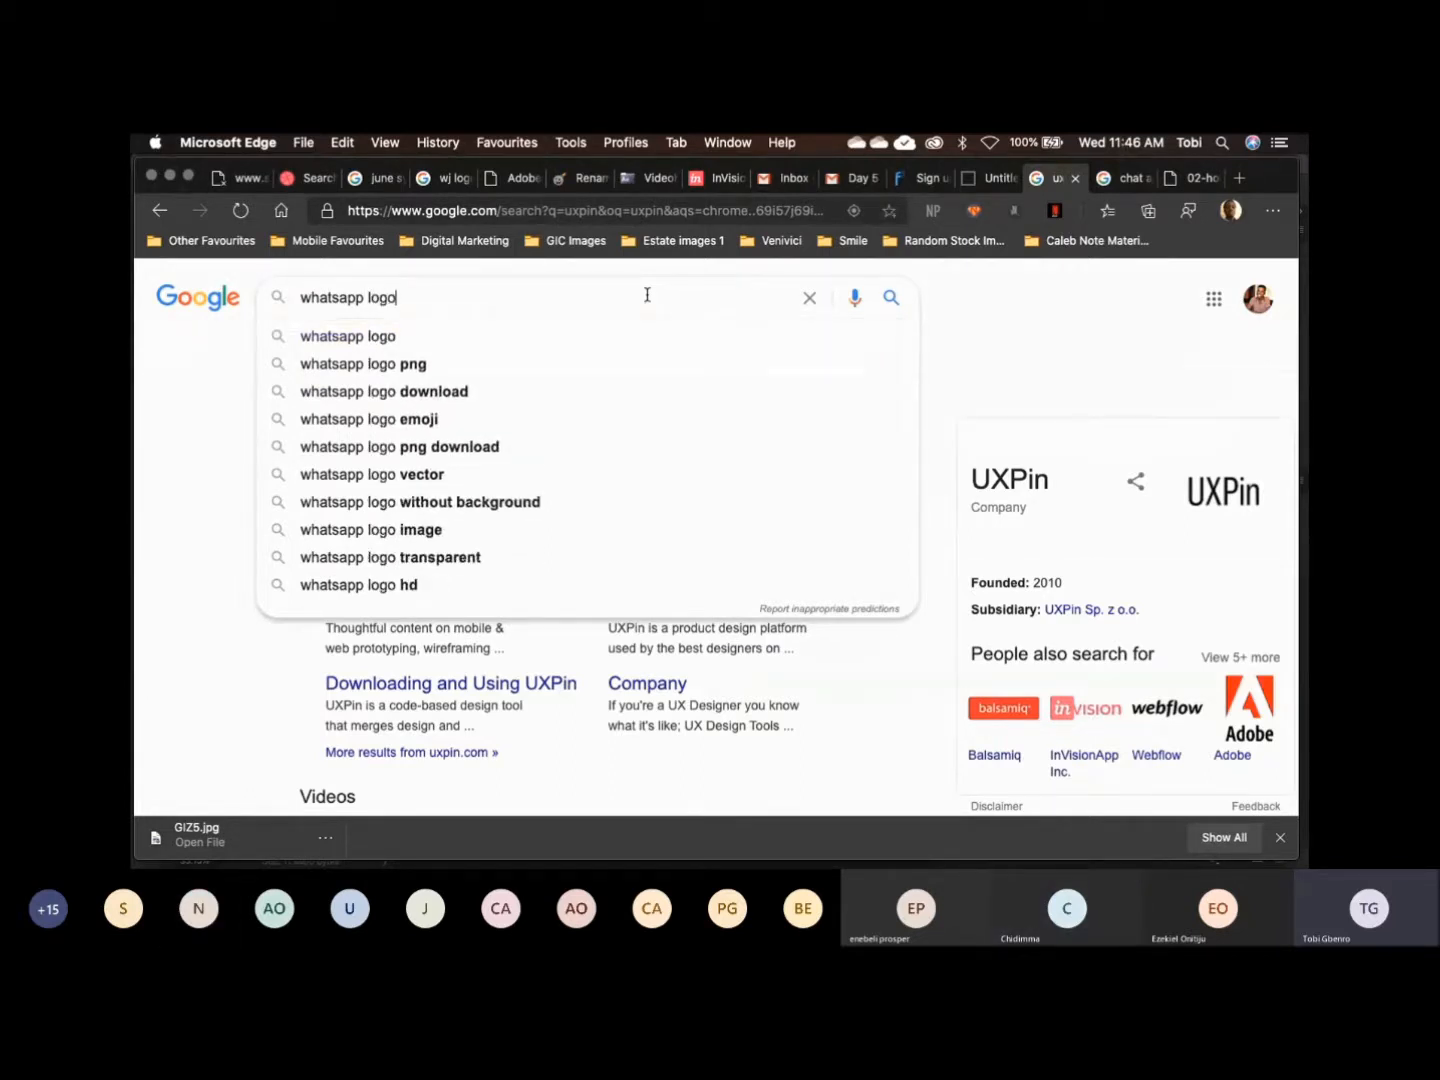
pyautogui.click(517, 365)
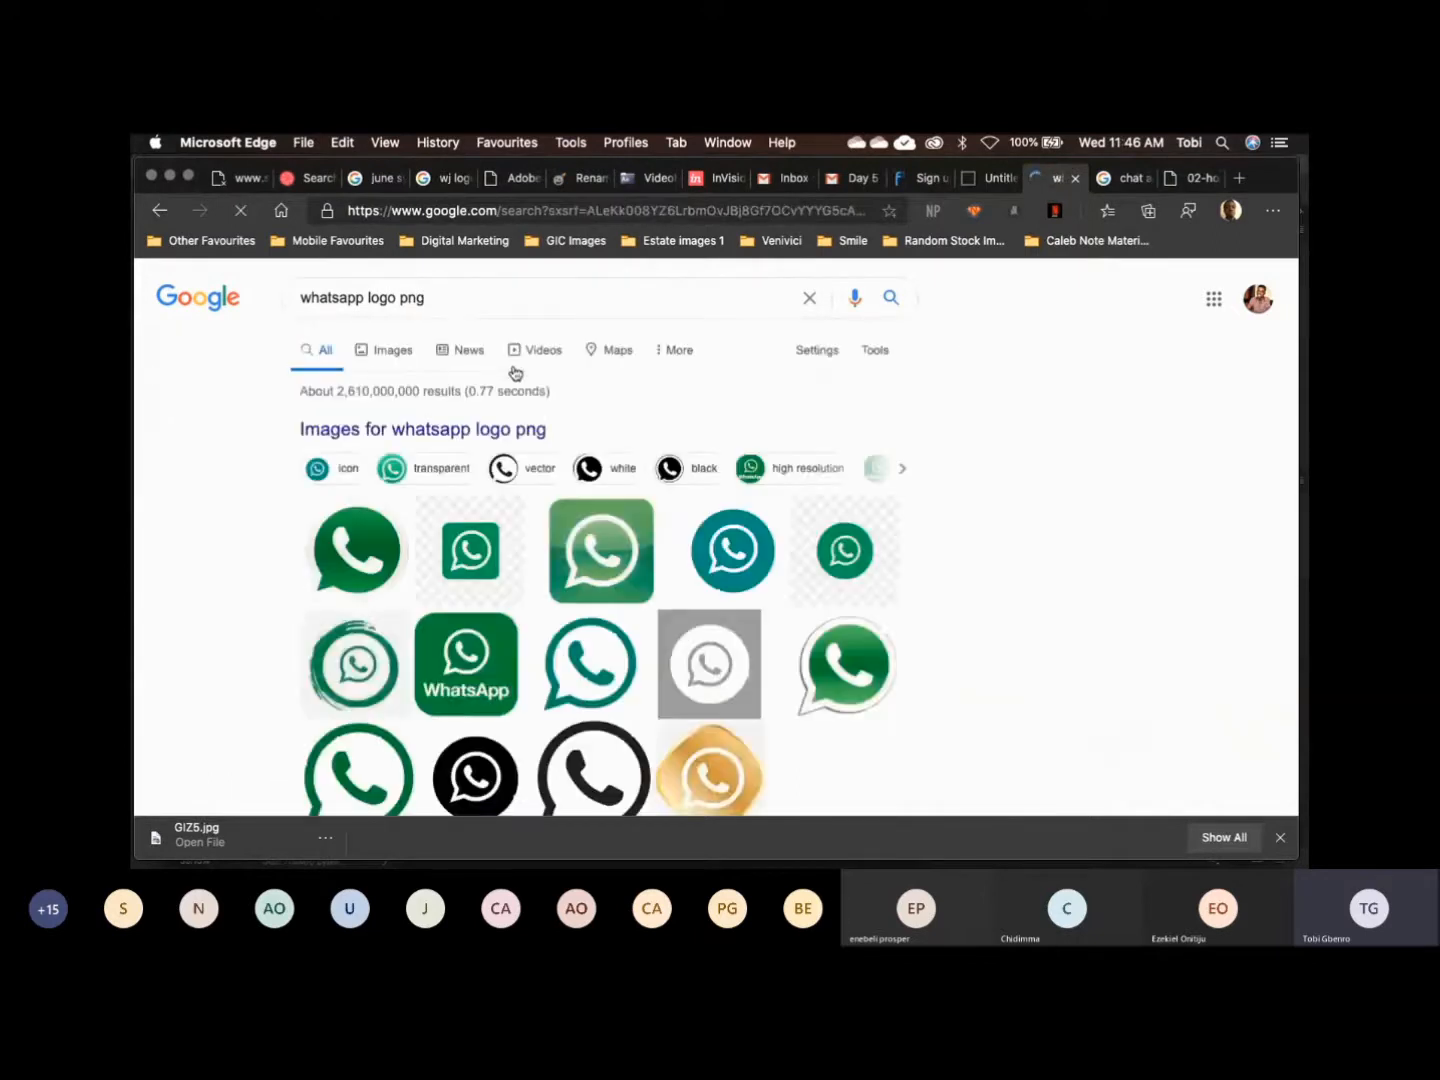
pyautogui.click(365, 350)
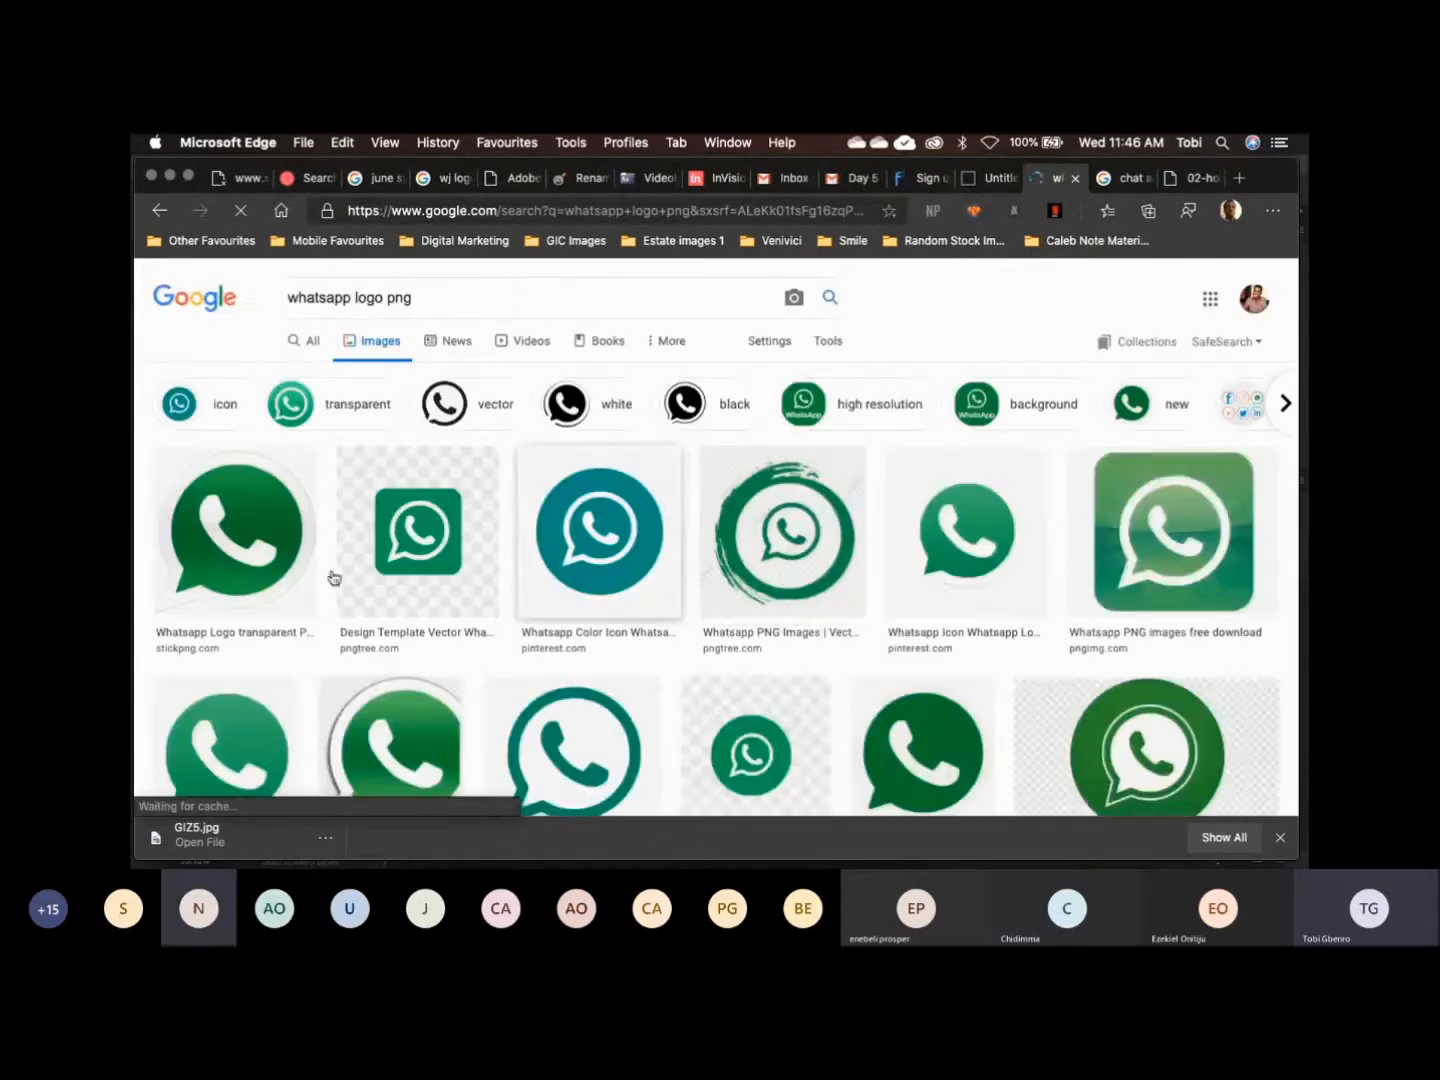
# Save the round teal WhatsApp logo from the Pinterest result to Downloads as a PNG image named Whatsapp
pyautogui.click(285, 555)
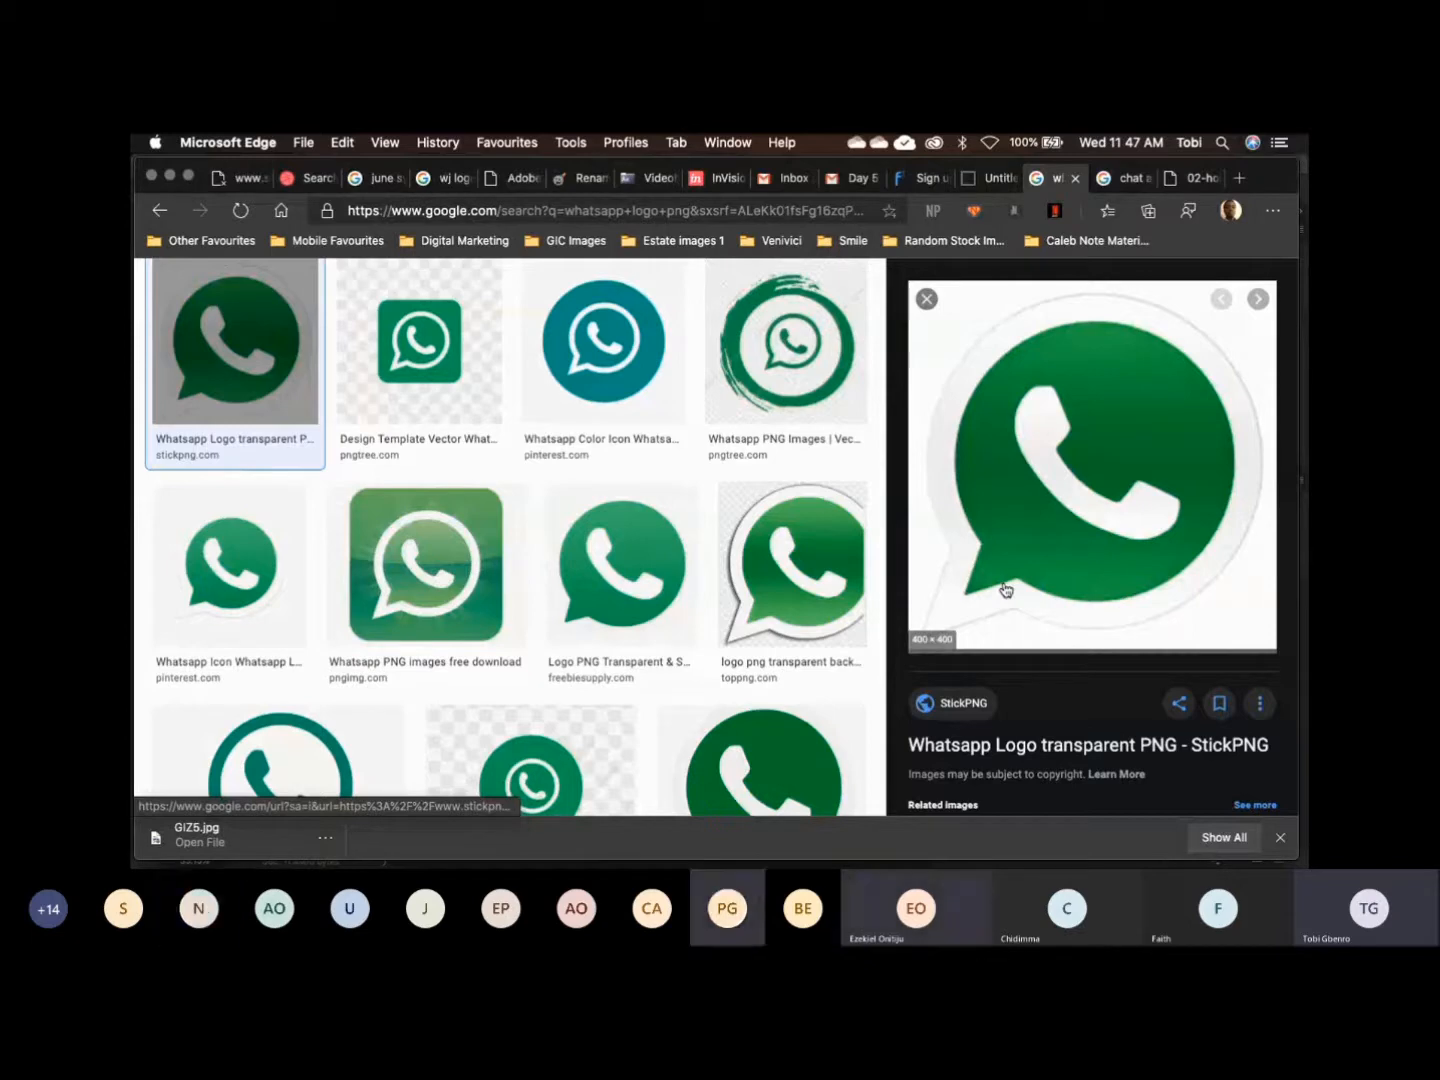
pyautogui.click(604, 342)
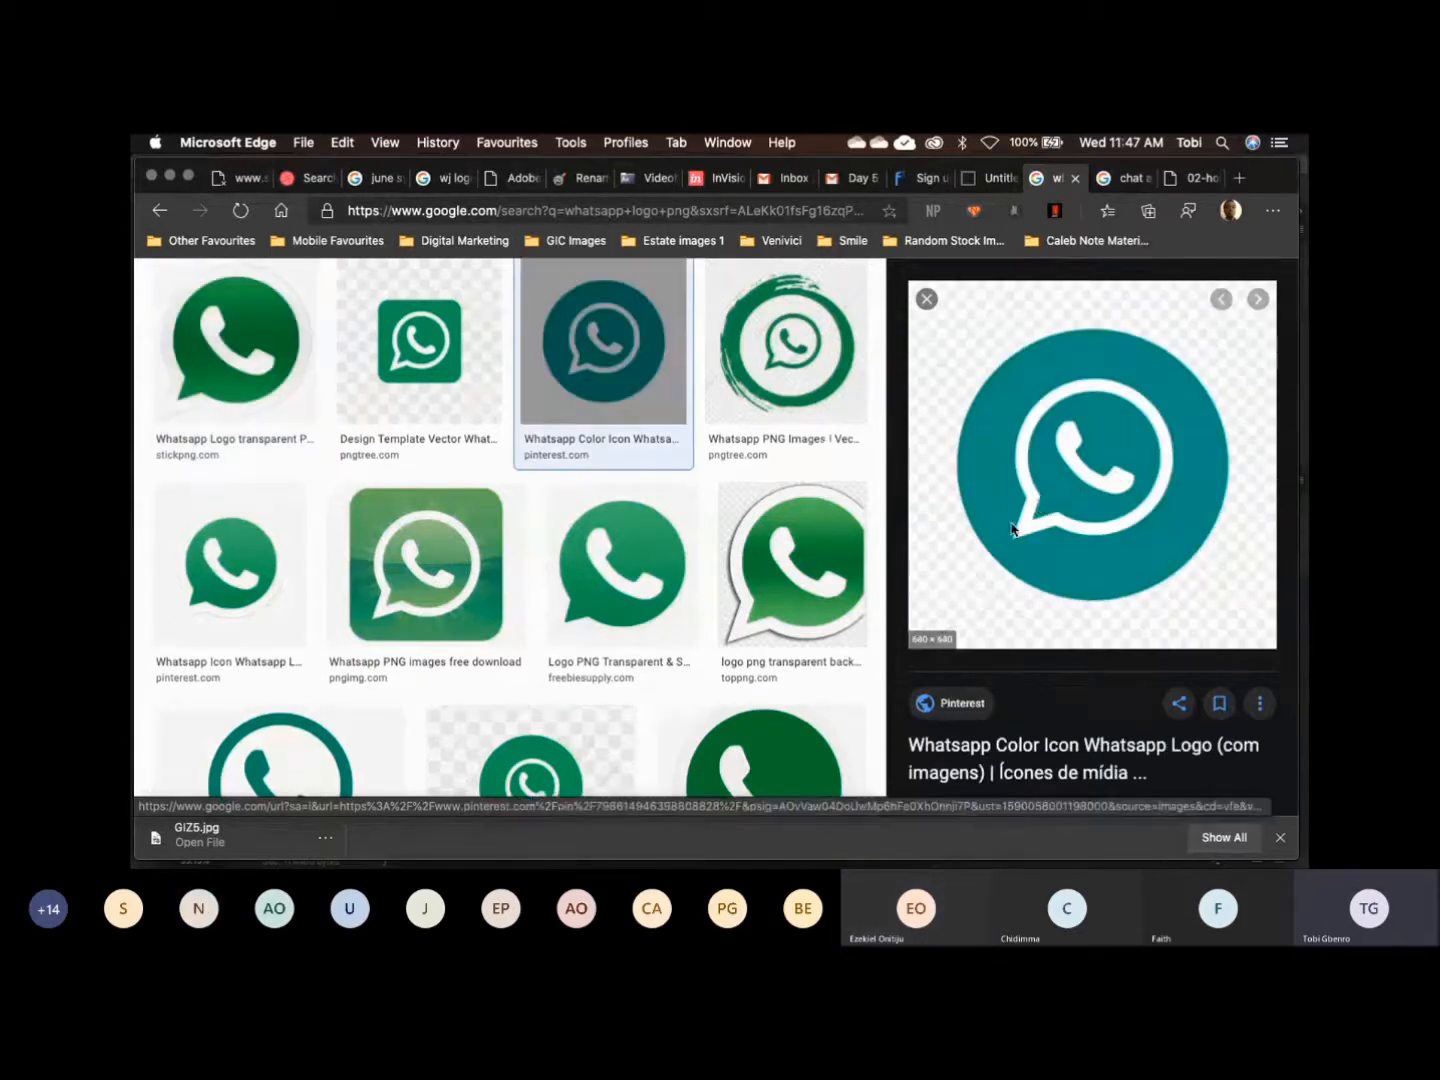
pyautogui.rightClick(1012, 527)
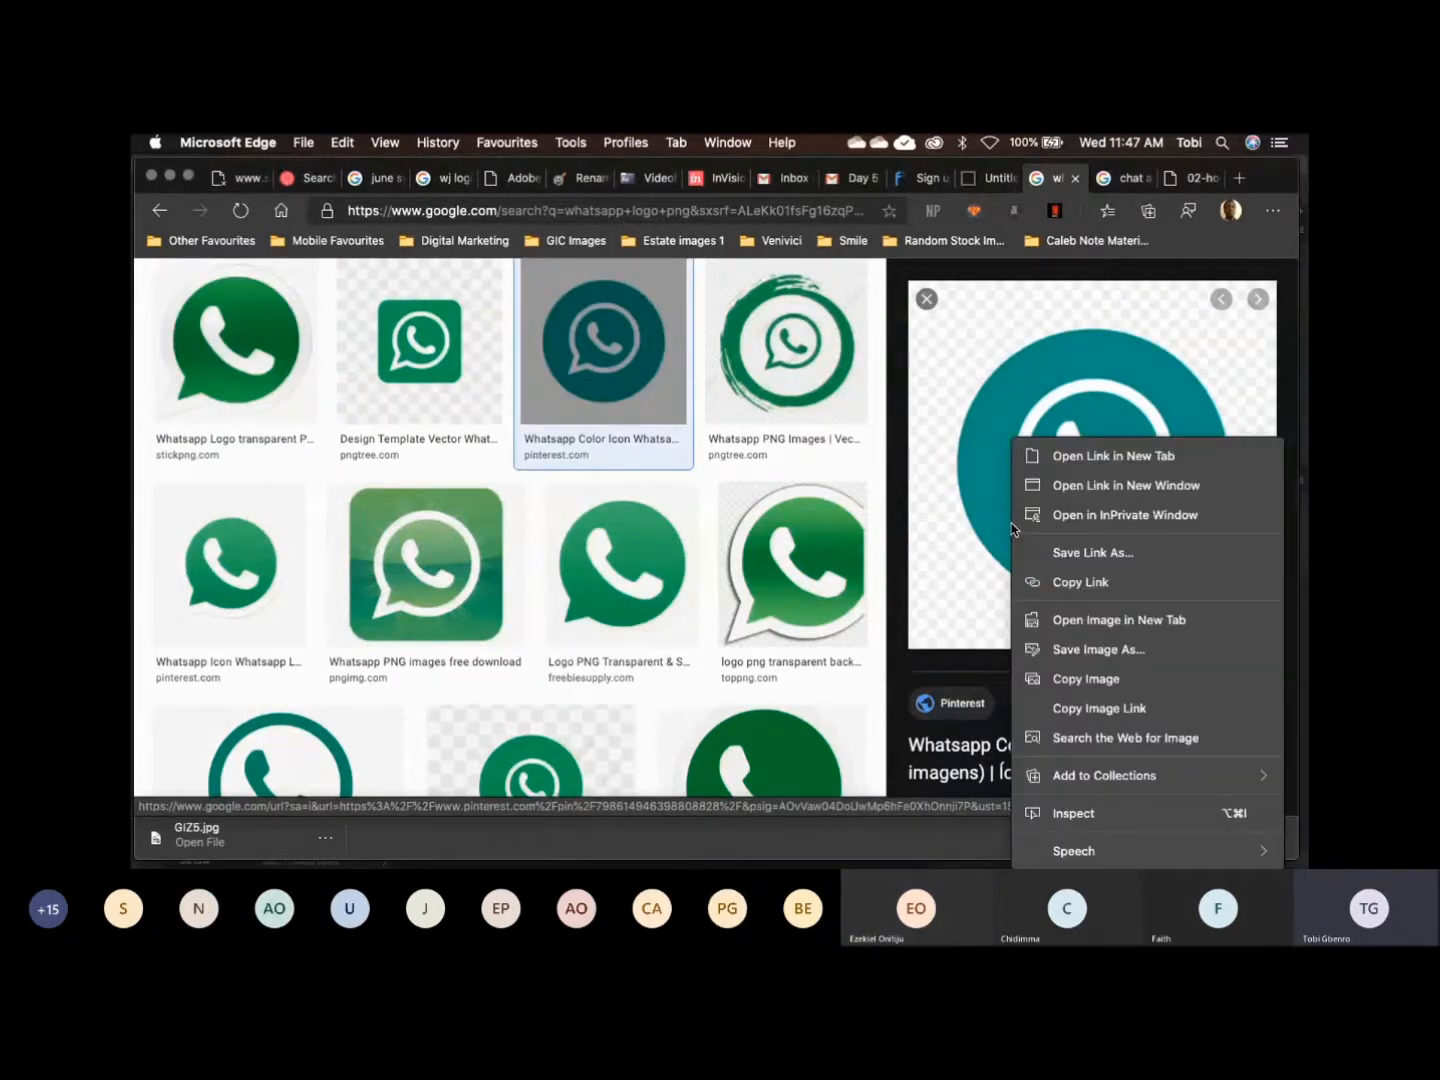
pyautogui.click(1098, 651)
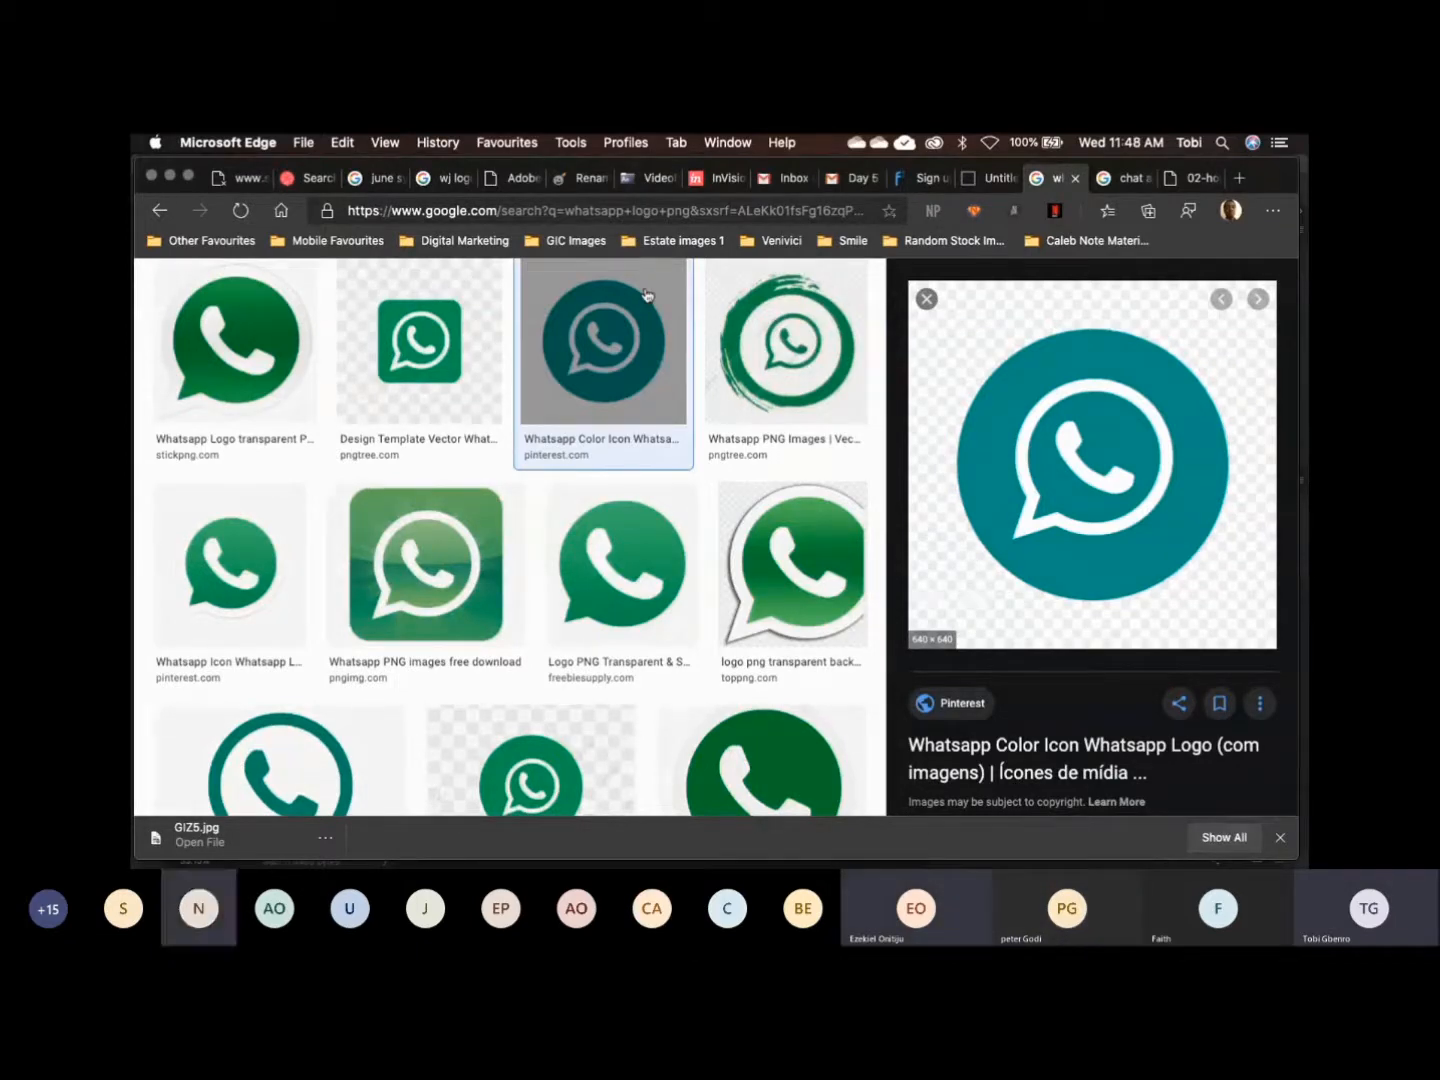
pyautogui.rightClick(983, 398)
pyautogui.click(1045, 540)
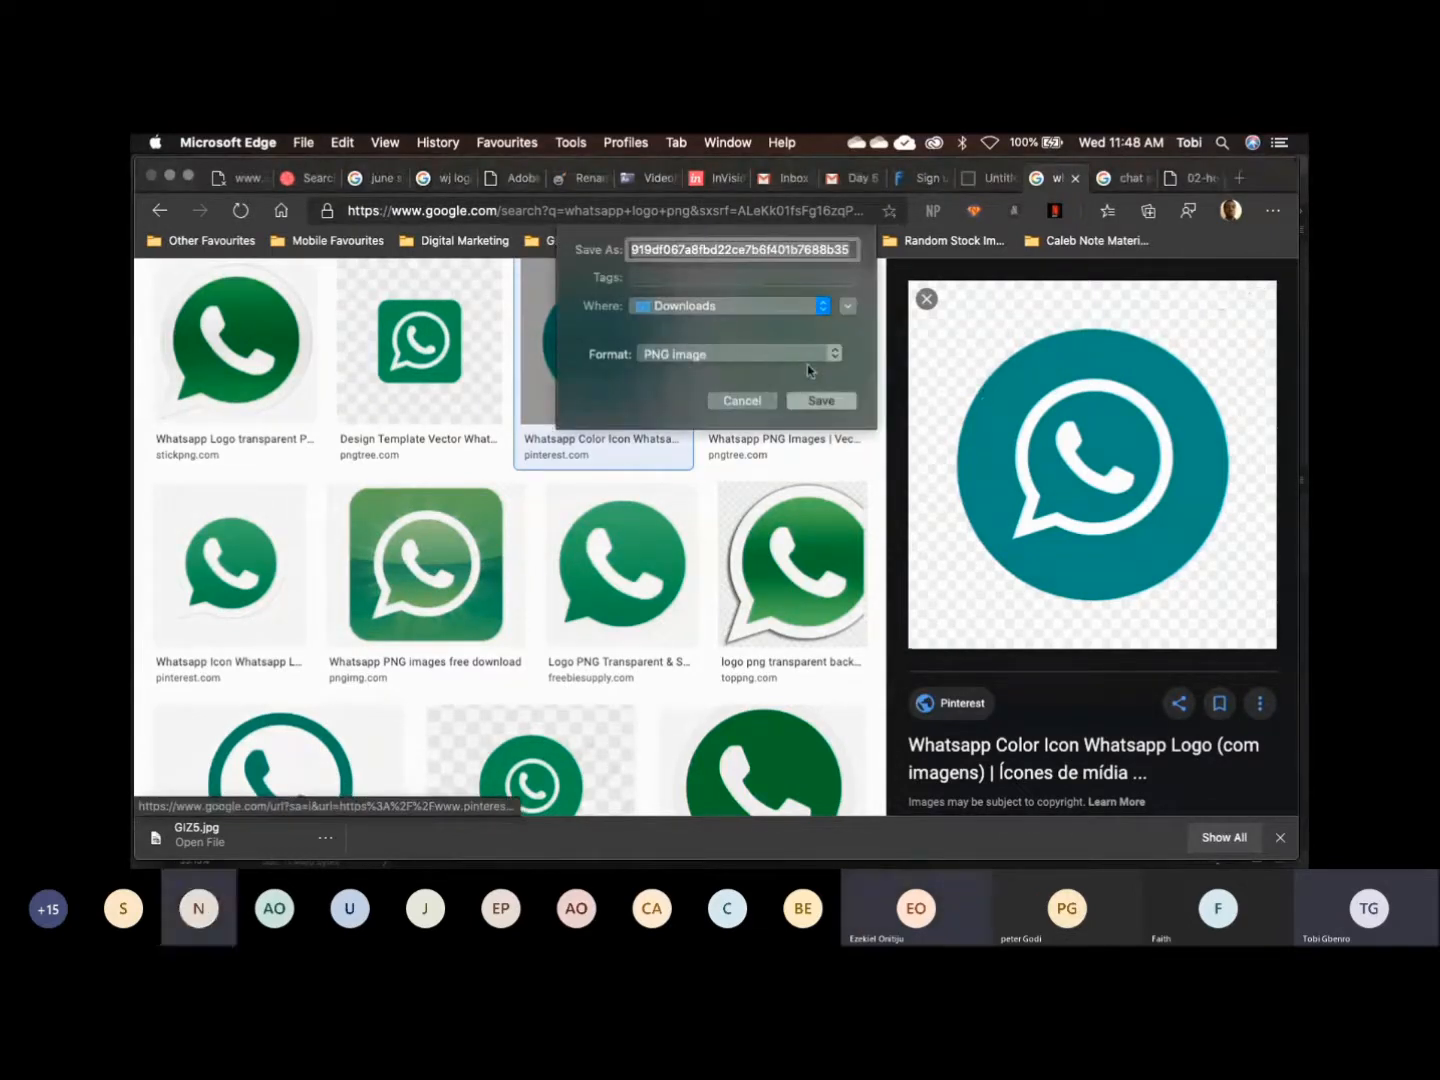
pyautogui.write('Whatsapp')
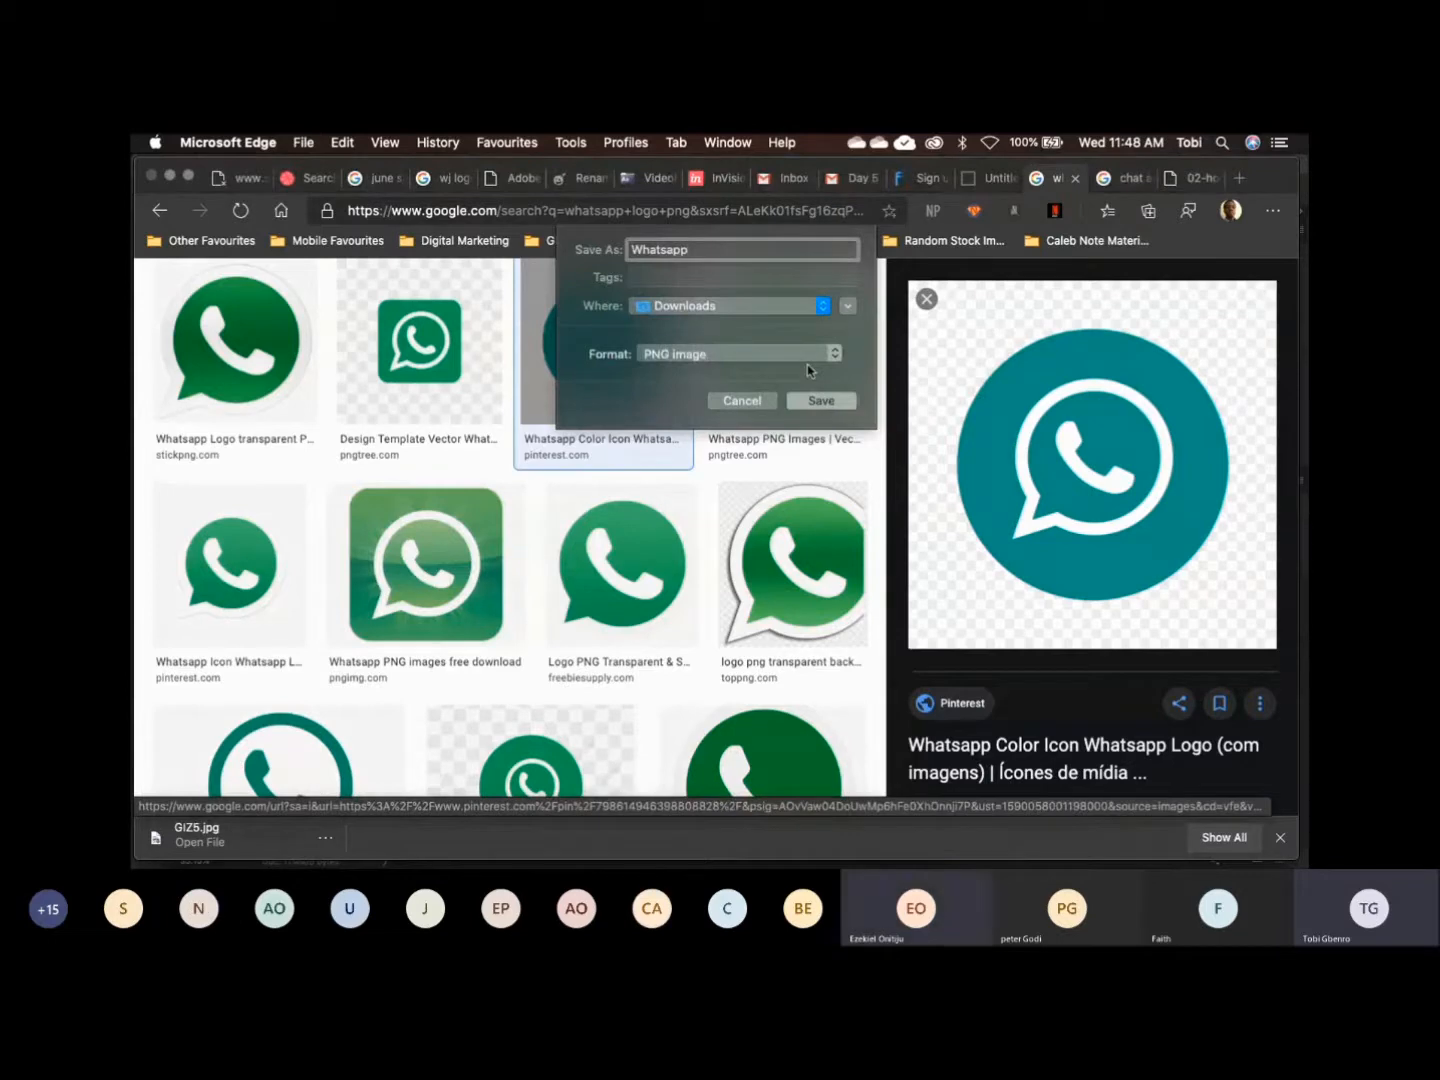
pyautogui.press('Return')
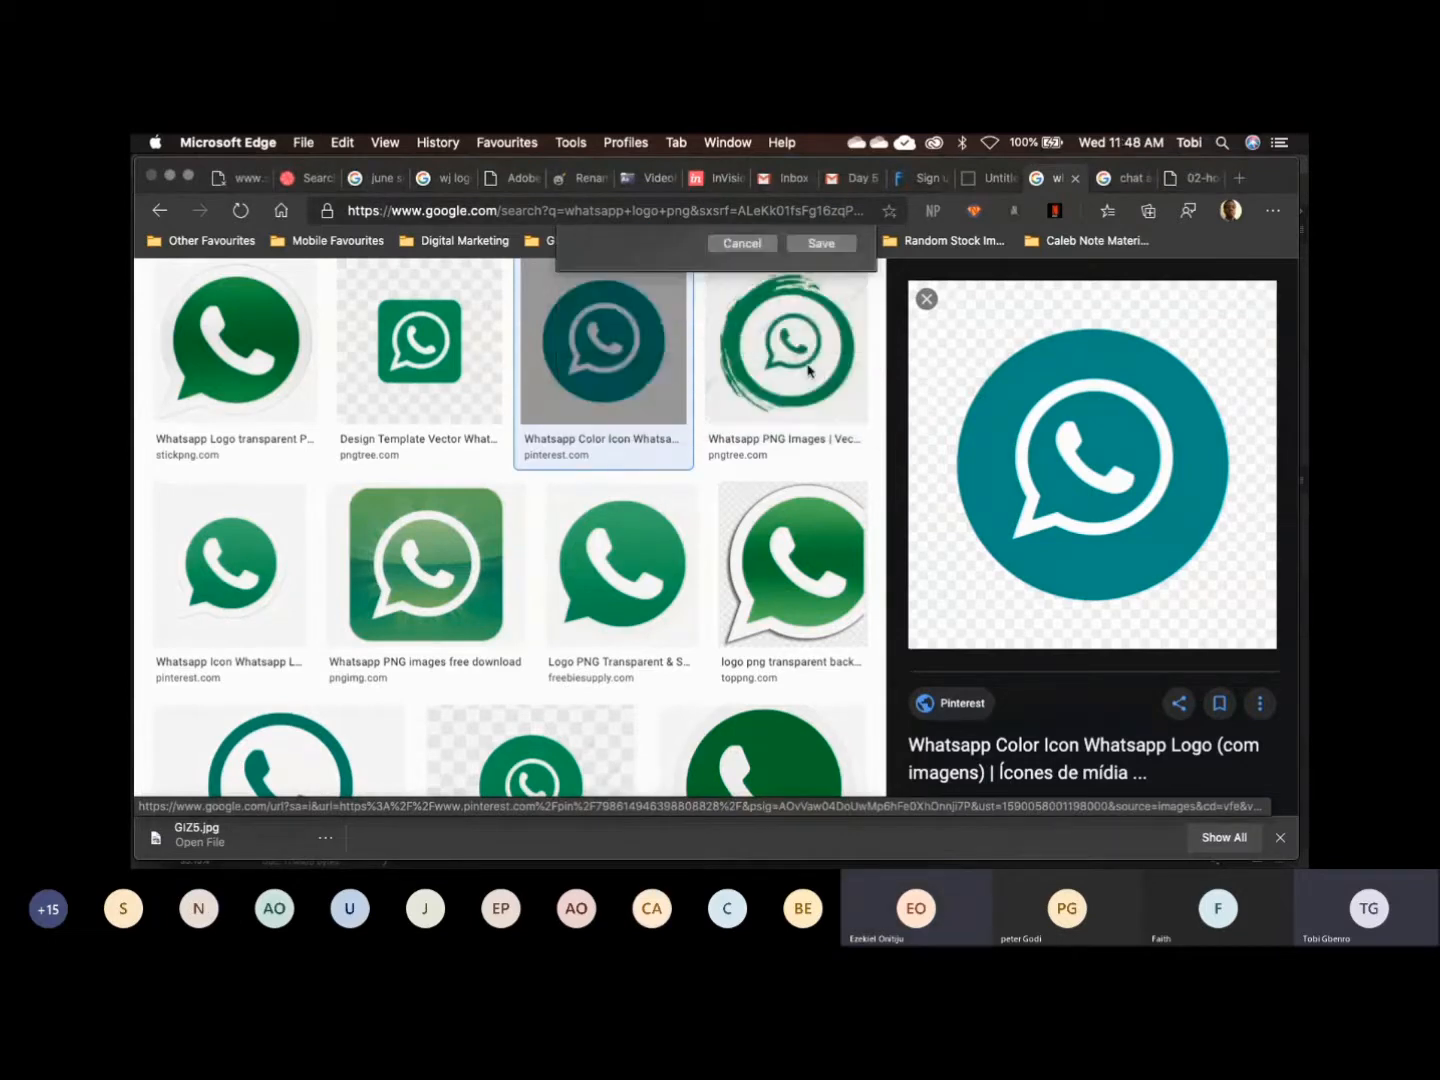
# Return to the UXPin design, show its pages and layers, and place Whatsapp.png from Downloads on the iPhone Xs page
pyautogui.moveTo(1040, 859)
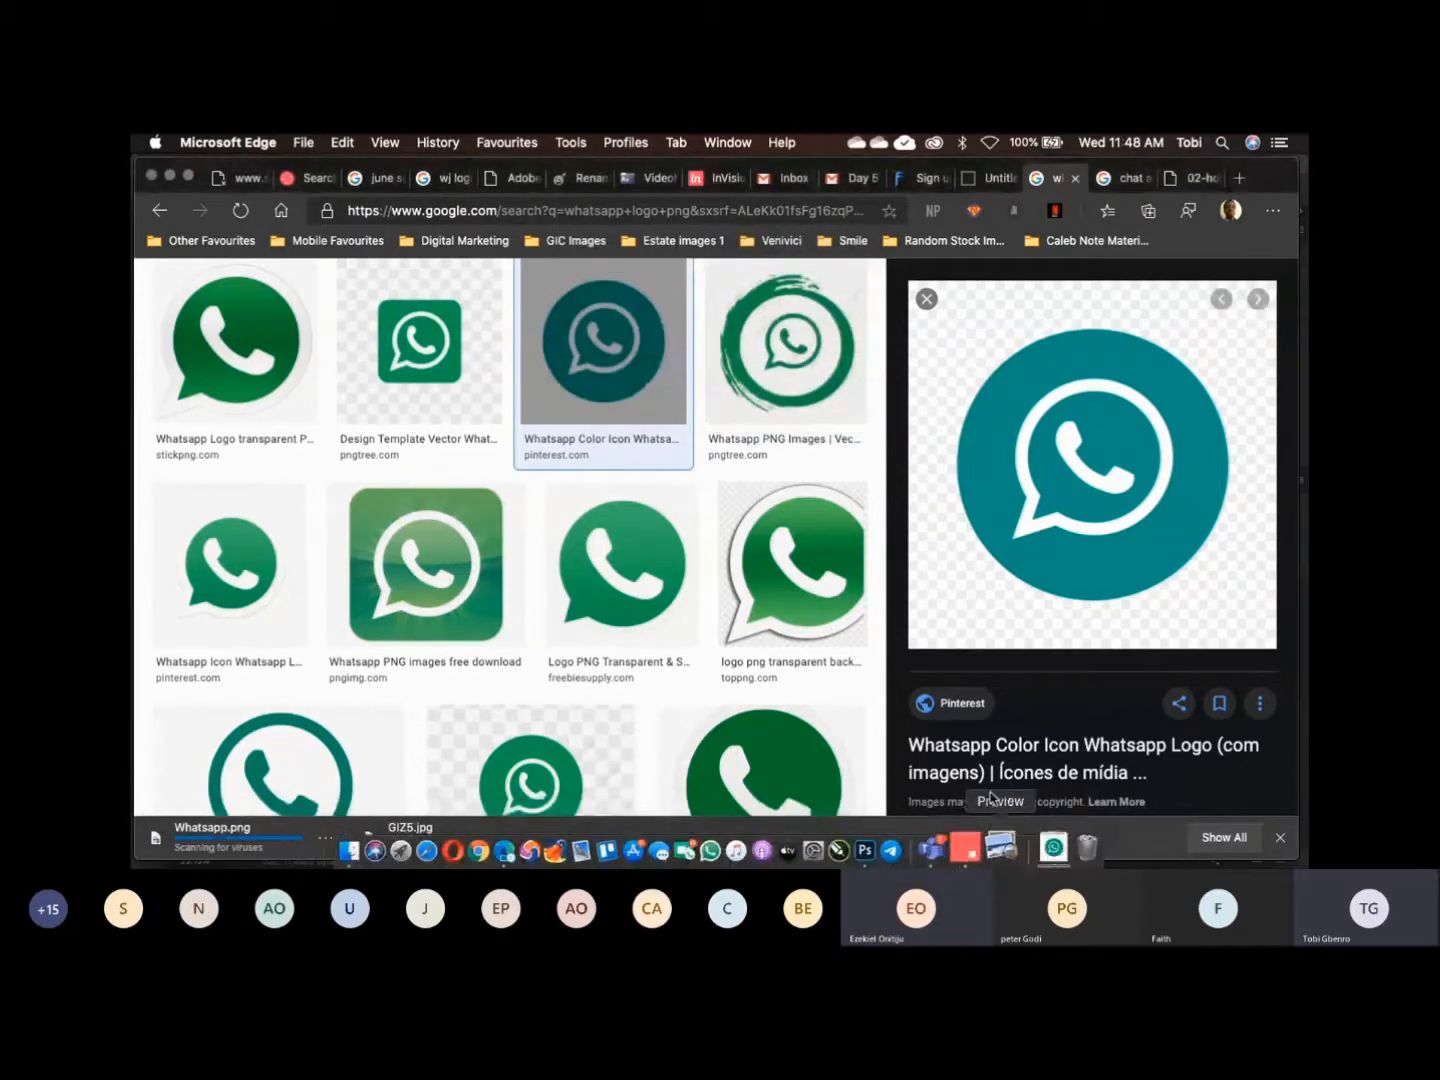
pyautogui.click(973, 176)
pyautogui.click(1040, 851)
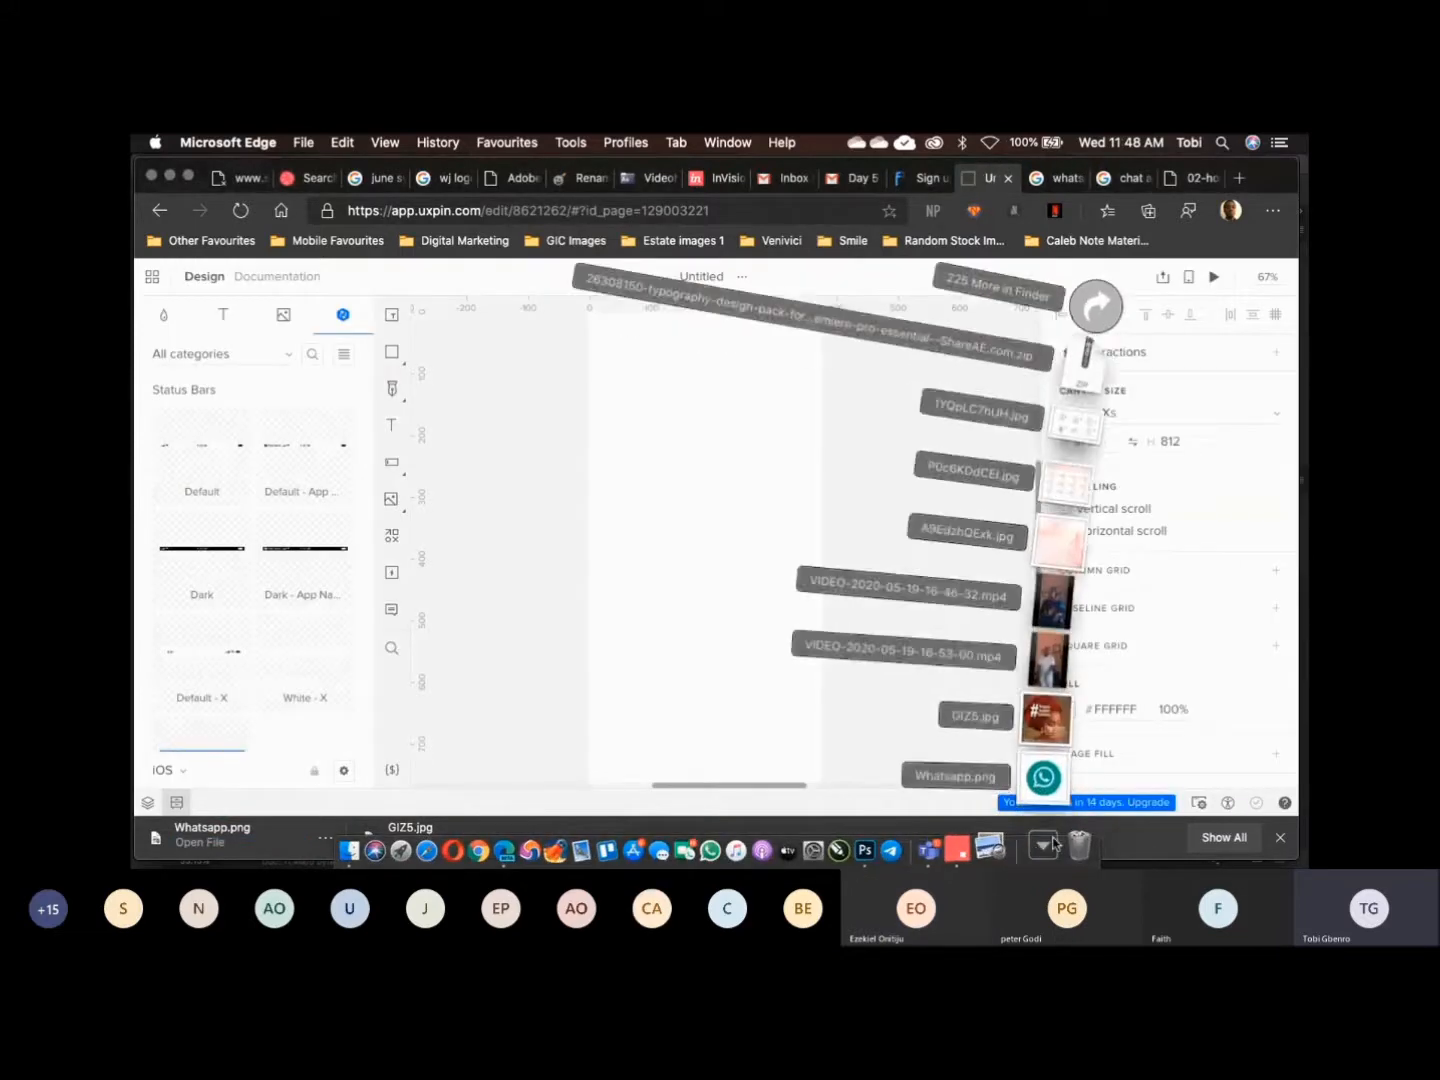
pyautogui.click(489, 644)
pyautogui.click(148, 802)
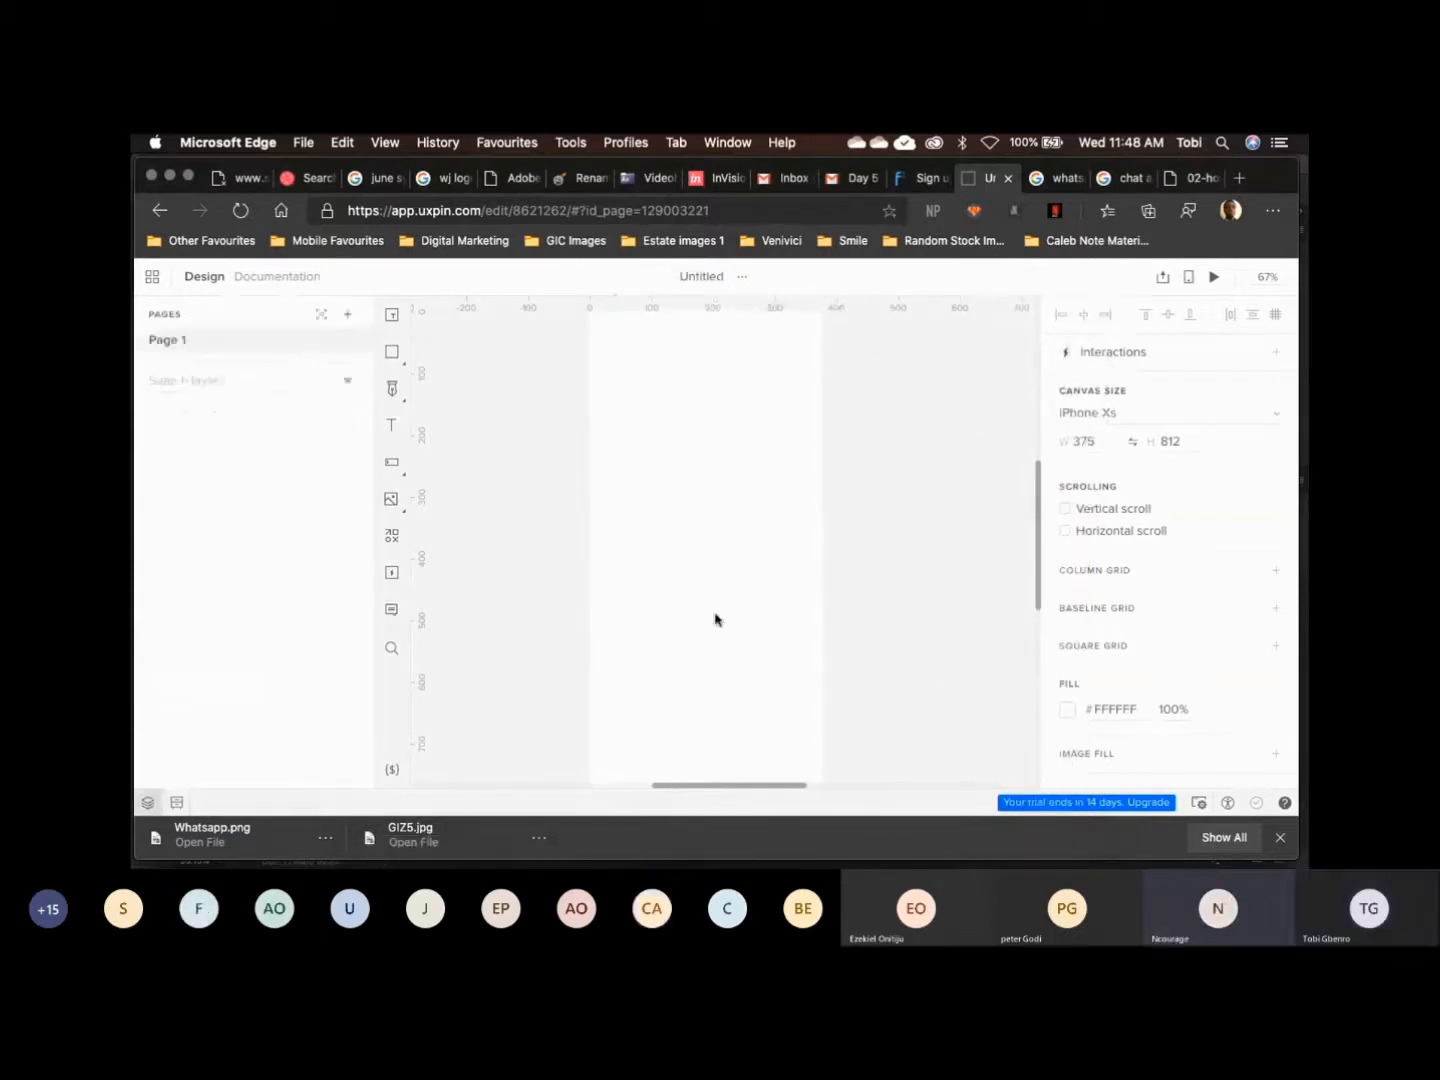
pyautogui.moveTo(1048, 859)
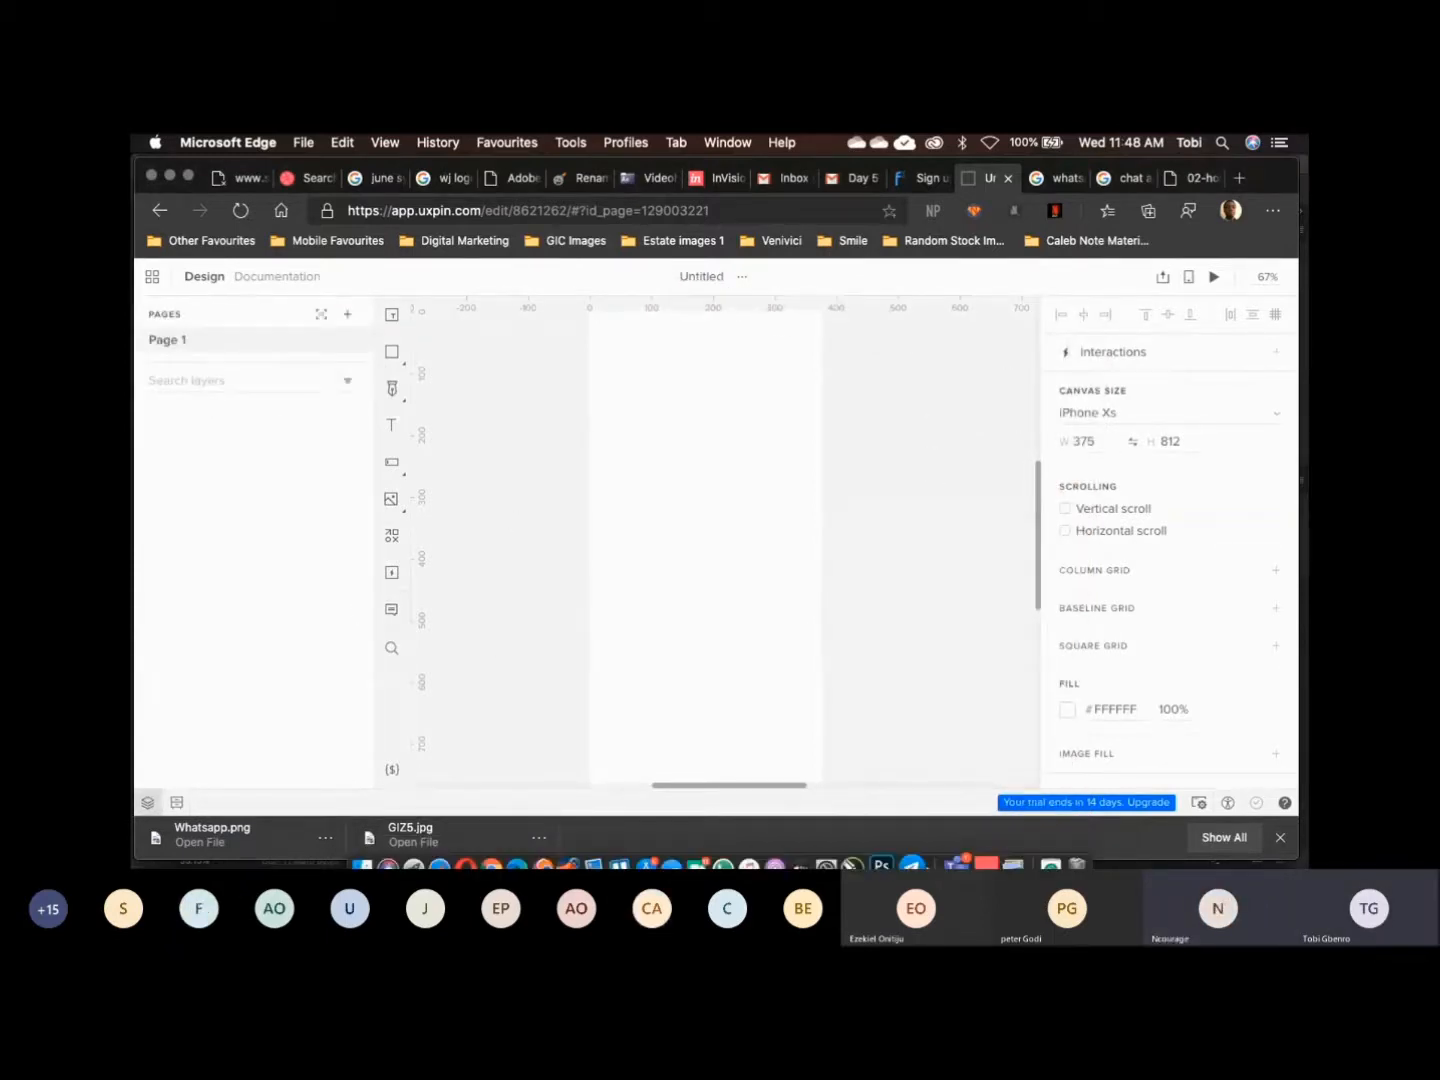
pyautogui.click(1040, 851)
pyautogui.moveTo(1050, 785); pyautogui.dragTo(685, 476)
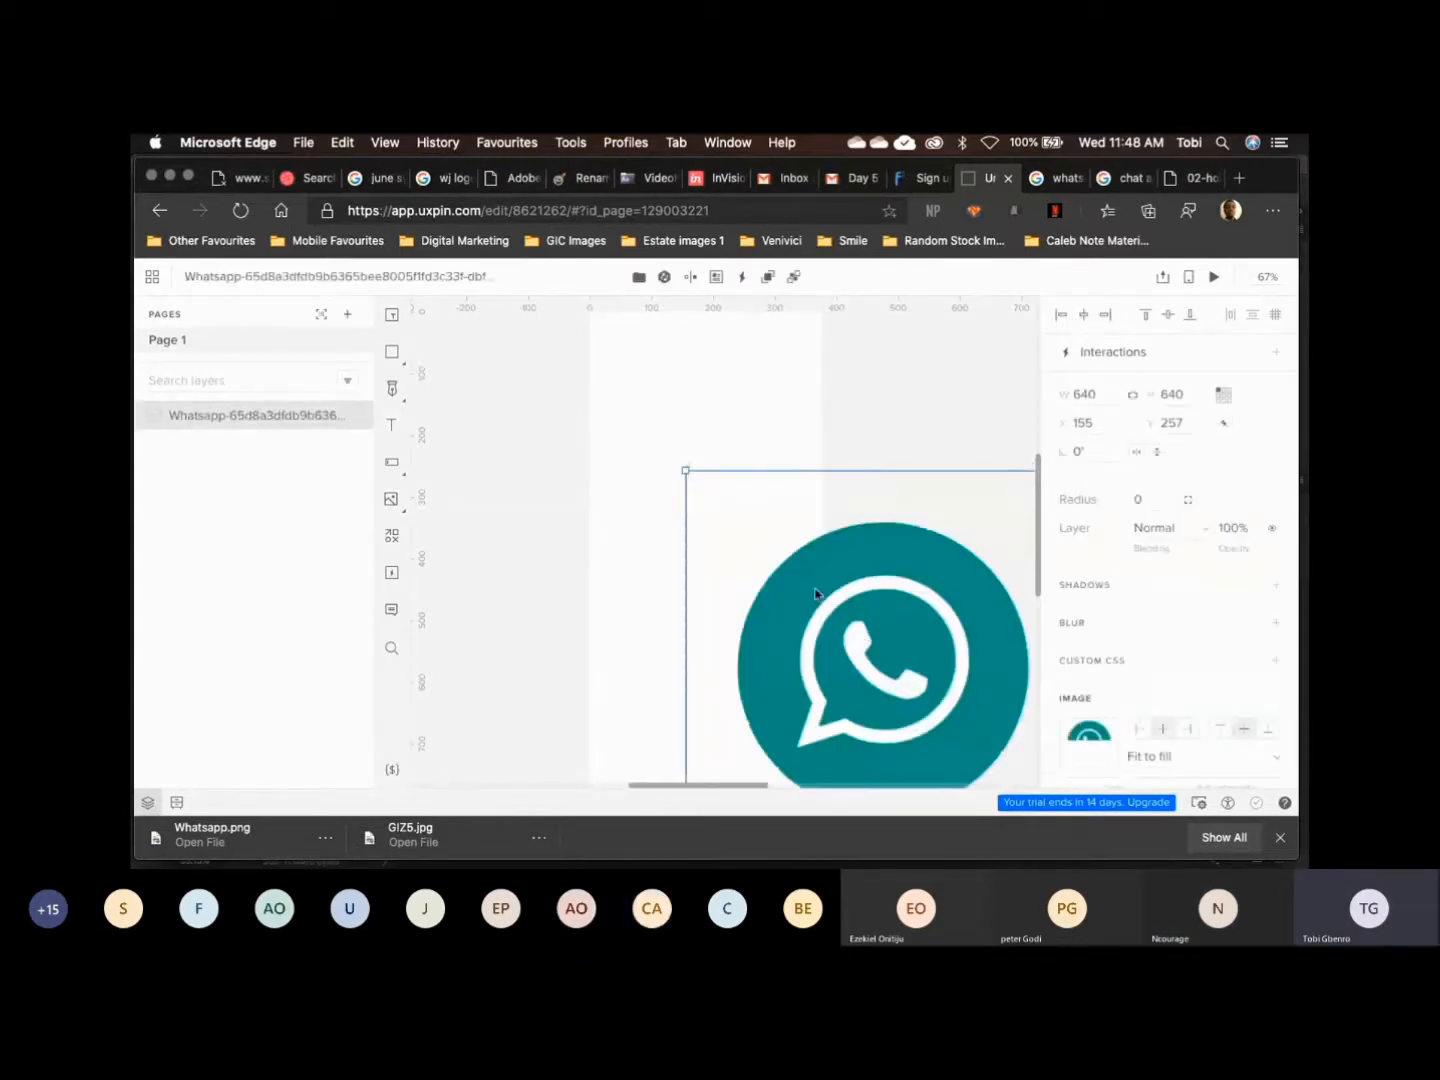
# Scale the WhatsApp logo down to about 181 × 162 px and centre it horizontally in the page's upper part
pyautogui.moveTo(815, 594); pyautogui.dragTo(684, 526)
pyautogui.moveTo(903, 356); pyautogui.dragTo(689, 555)
pyautogui.moveTo(809, 417); pyautogui.dragTo(772, 453)
pyautogui.click(637, 646)
pyautogui.moveTo(689, 555); pyautogui.dragTo(619, 652)
pyautogui.click(714, 466)
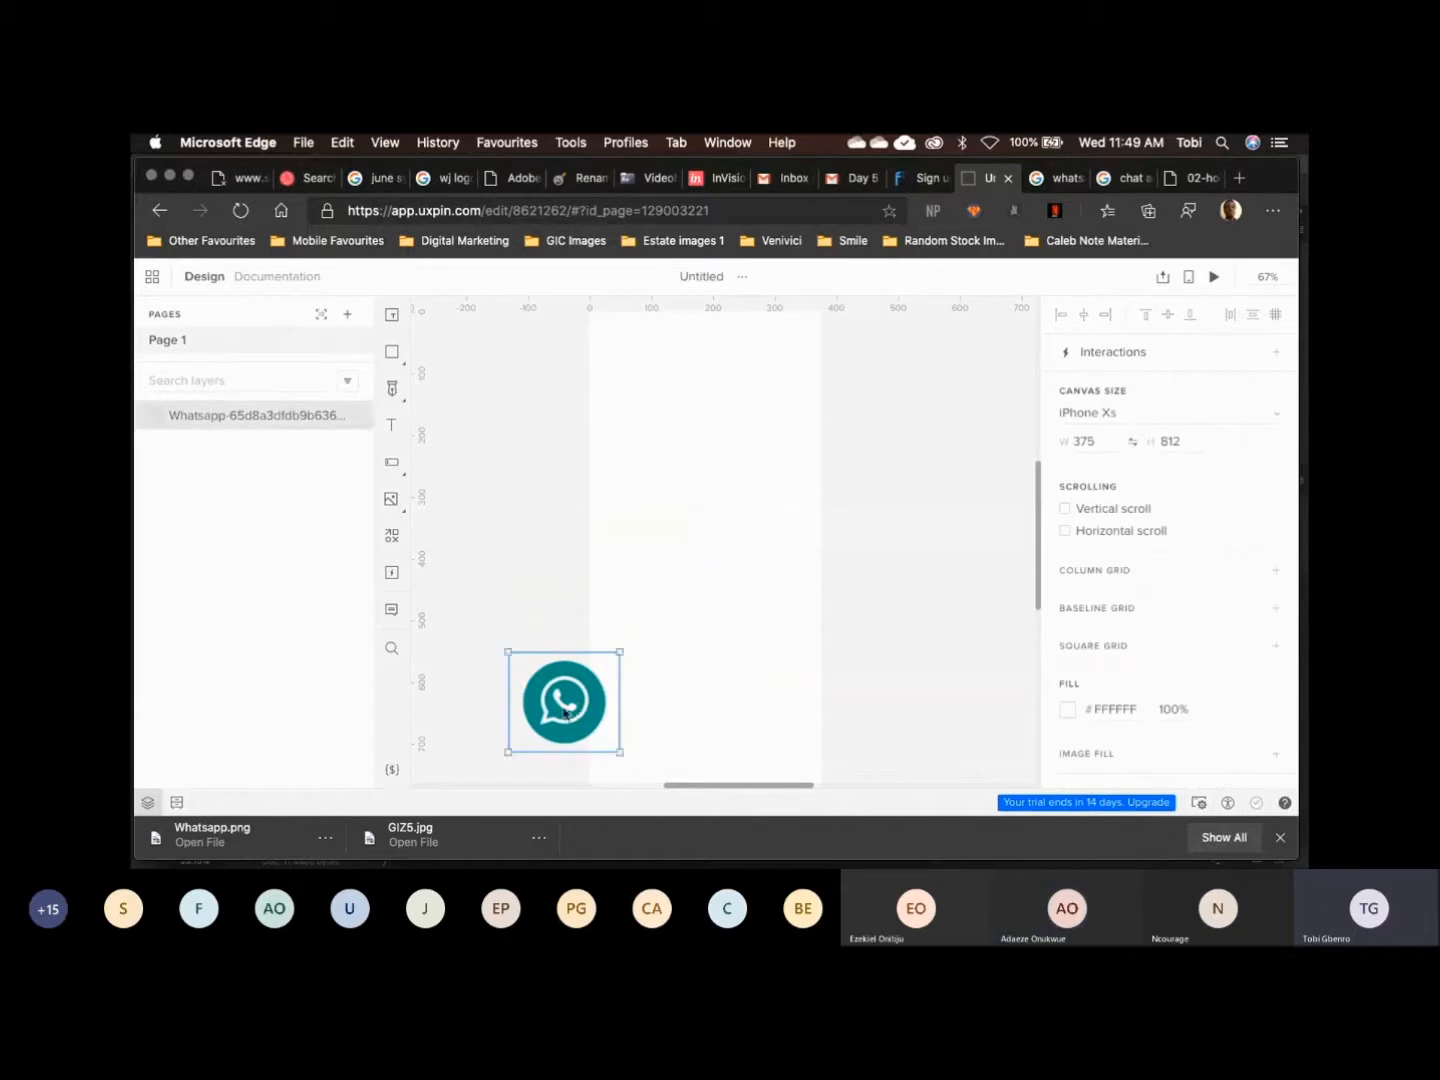
pyautogui.moveTo(548, 672); pyautogui.dragTo(689, 427)
pyautogui.click(836, 494)
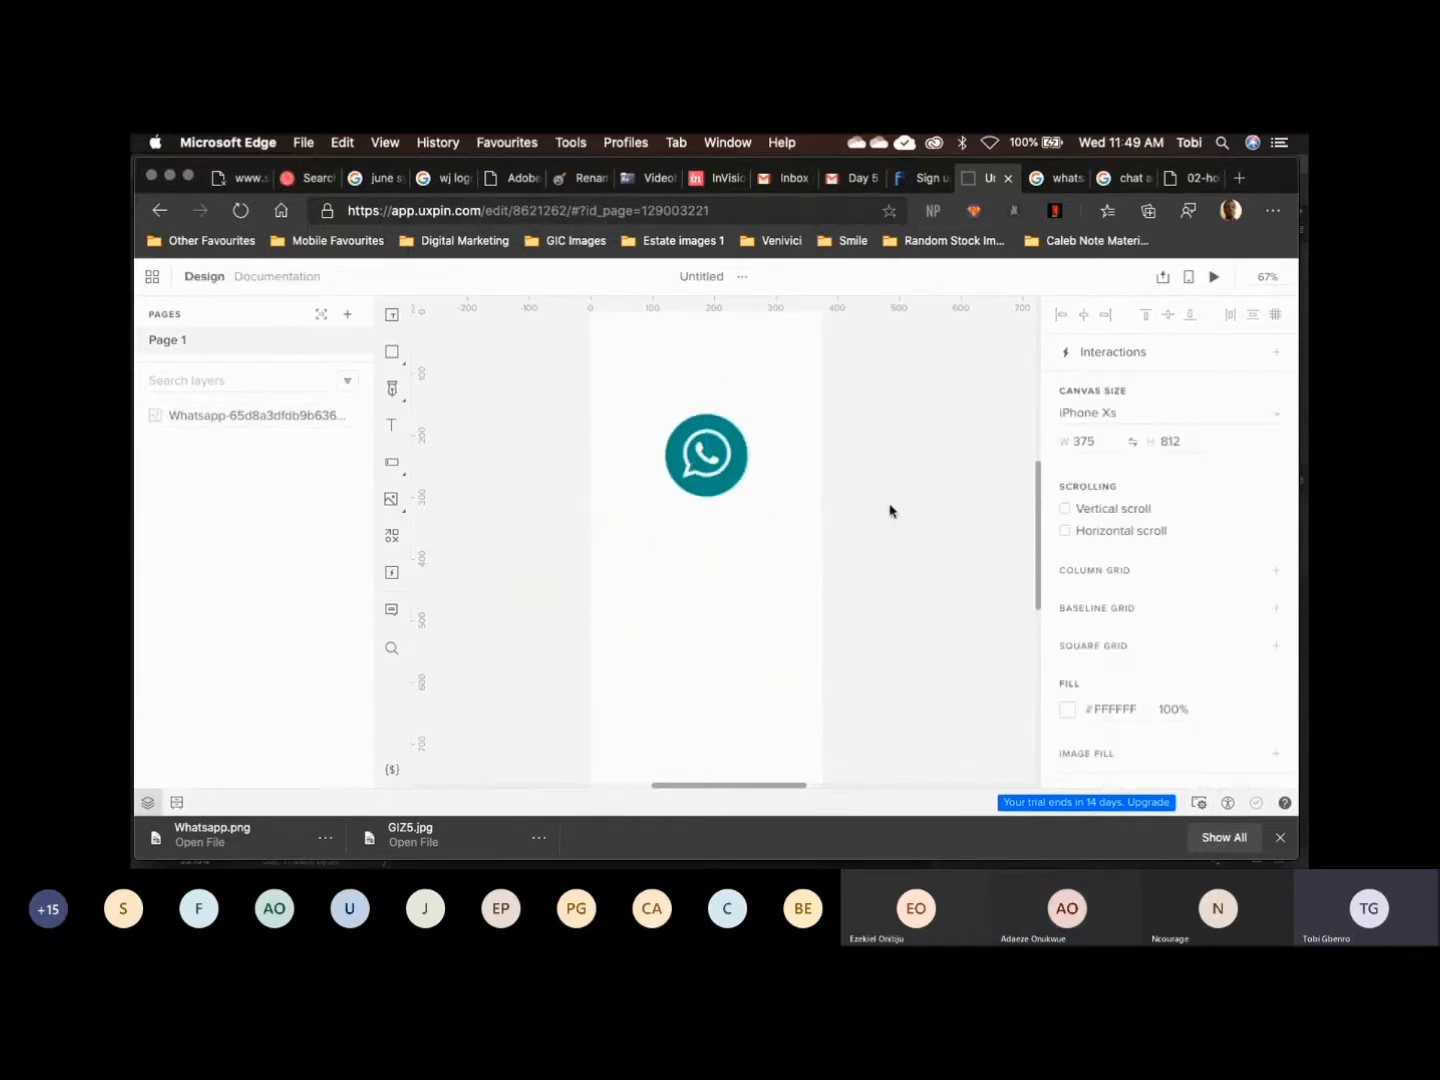
# Shrink the WhatsApp logo a little further, keeping it horizontally centred in the upper part of the page
pyautogui.press('super+minus')
pyautogui.scroll(-1, 890, 511)
pyautogui.click(733, 427)
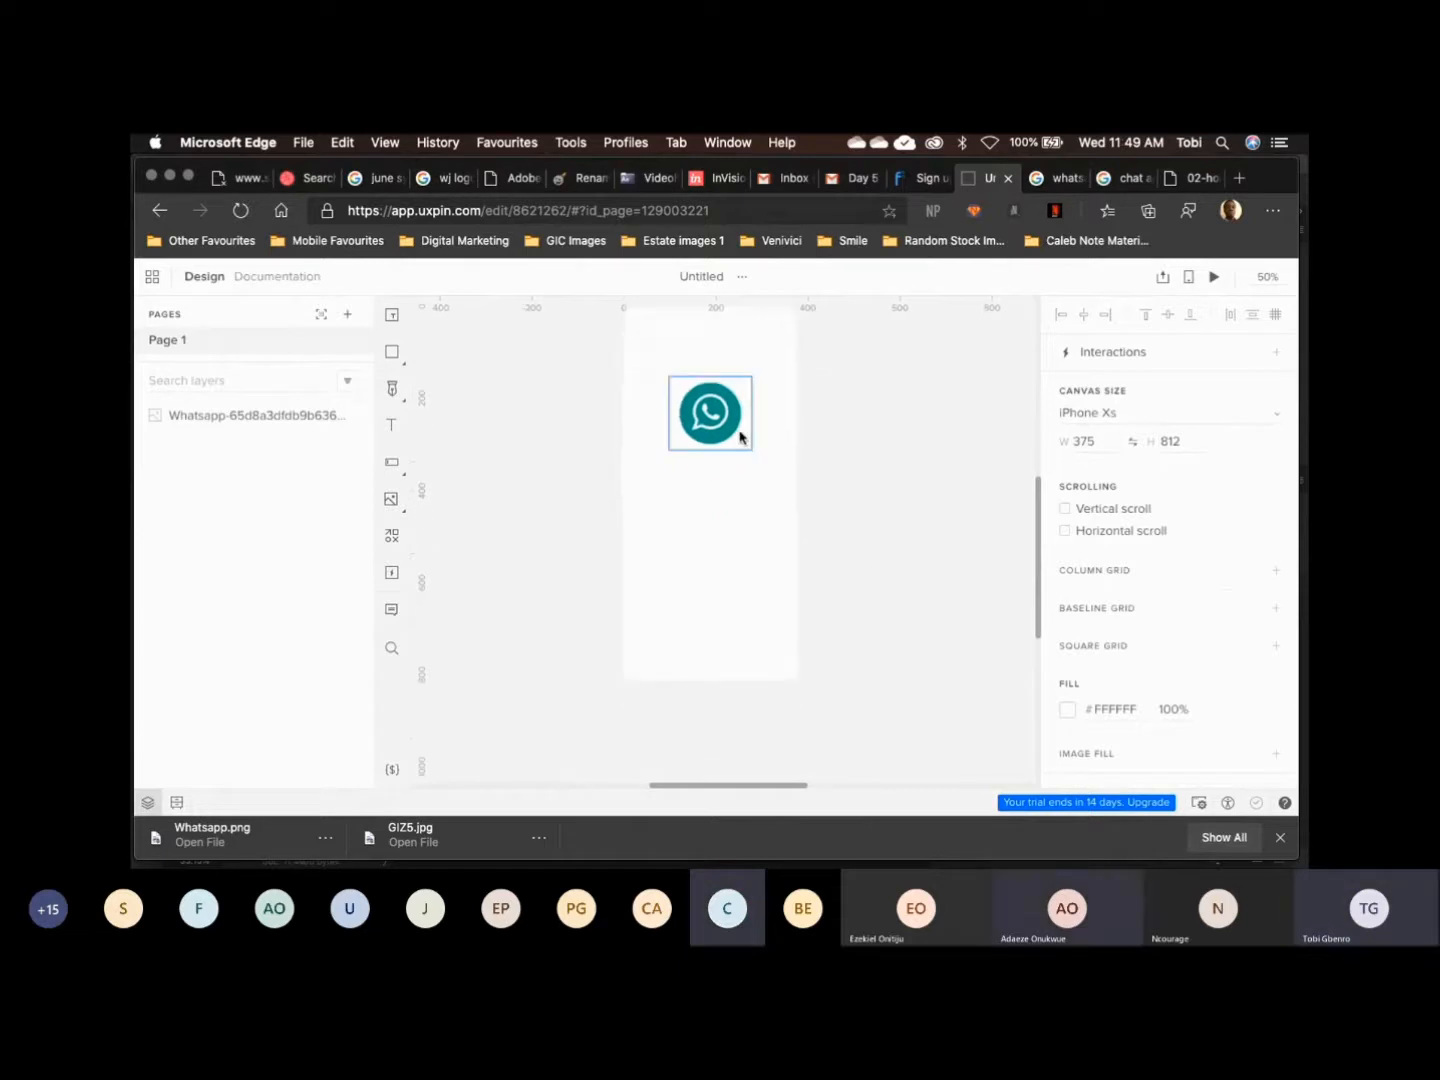
pyautogui.scroll(1, 777, 430)
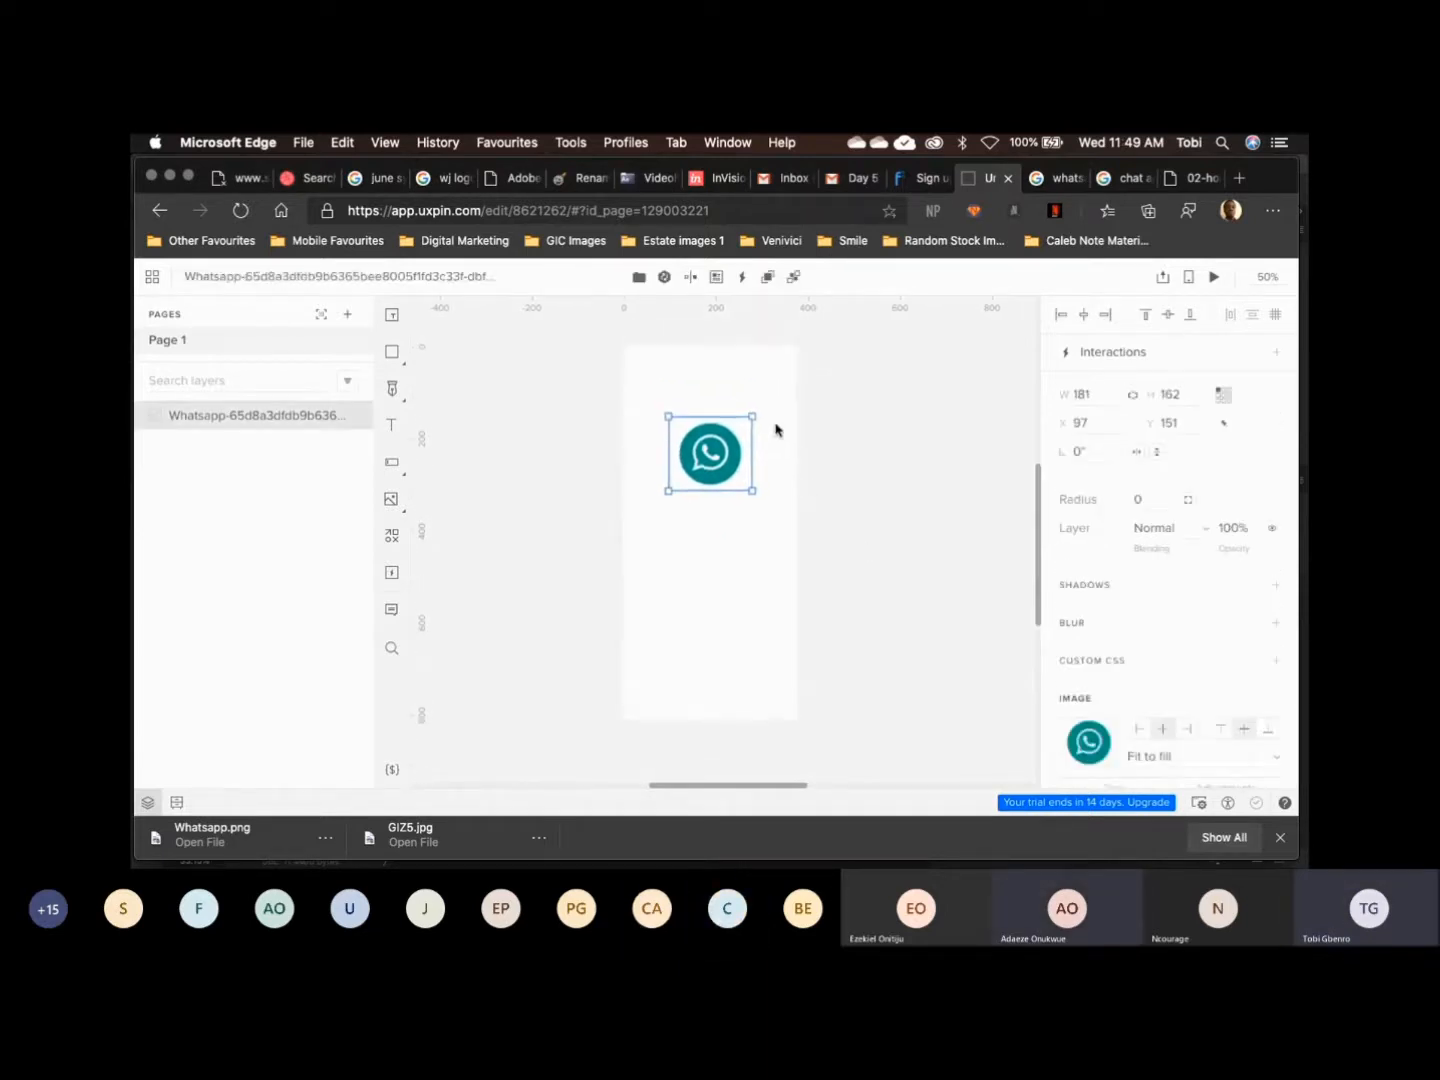
pyautogui.moveTo(751, 417); pyautogui.dragTo(713, 465)
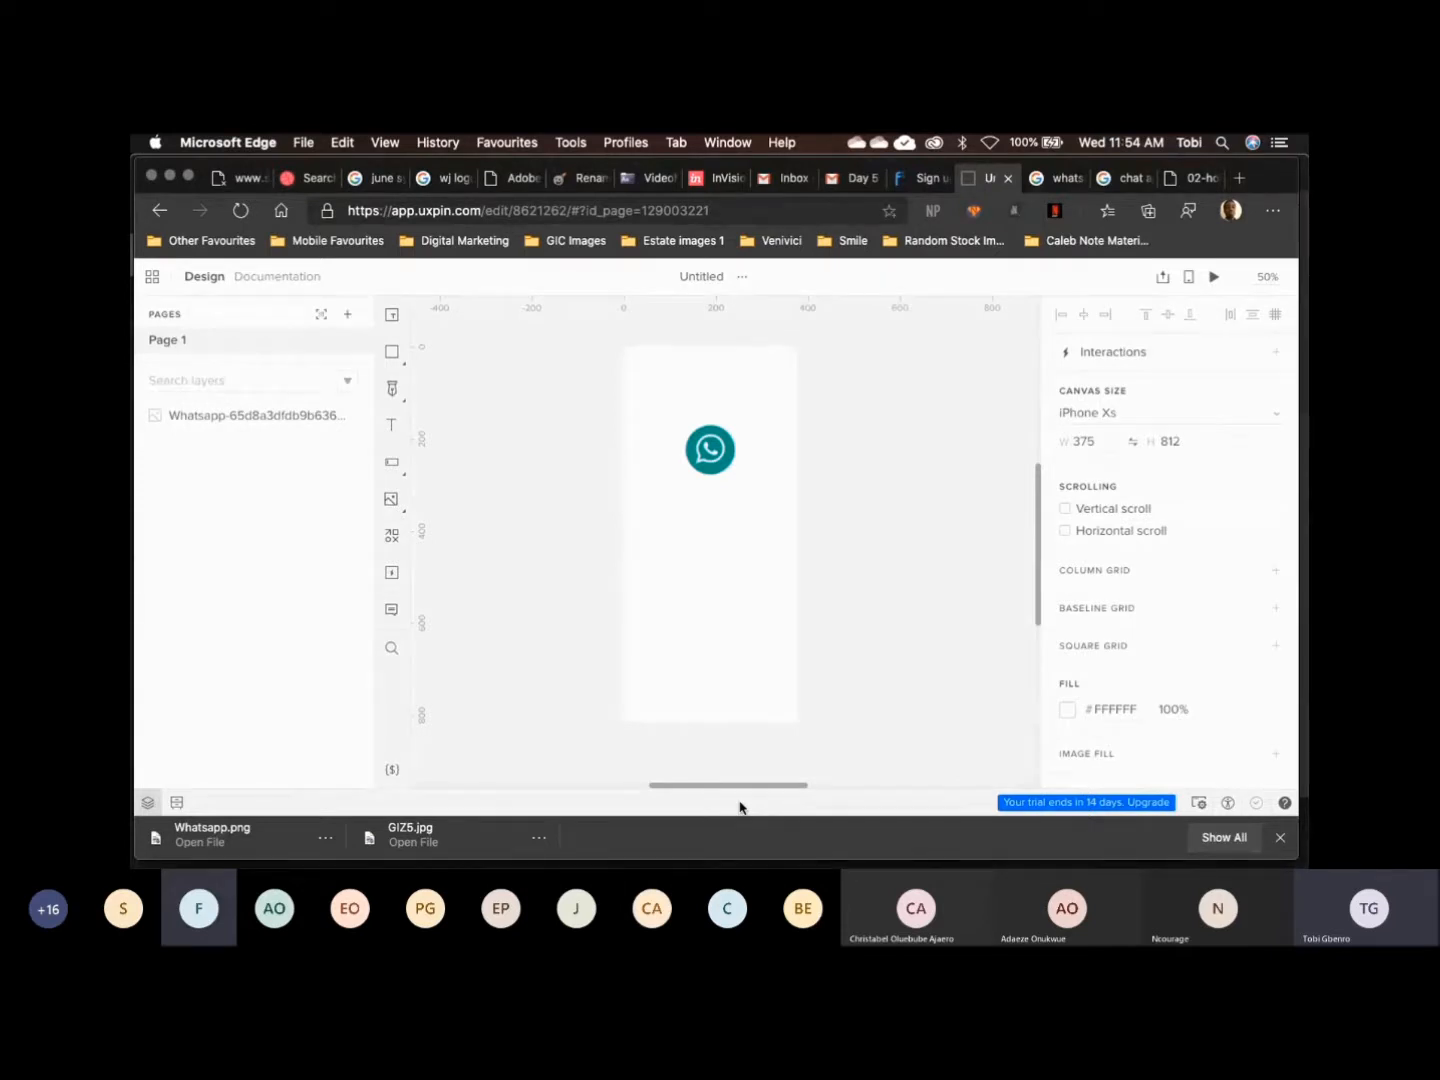
# Draw a trial rounded rectangle about 183 × 50 px below the logo, centre it horizontally, and delete it
pyautogui.rightClick(405, 369)
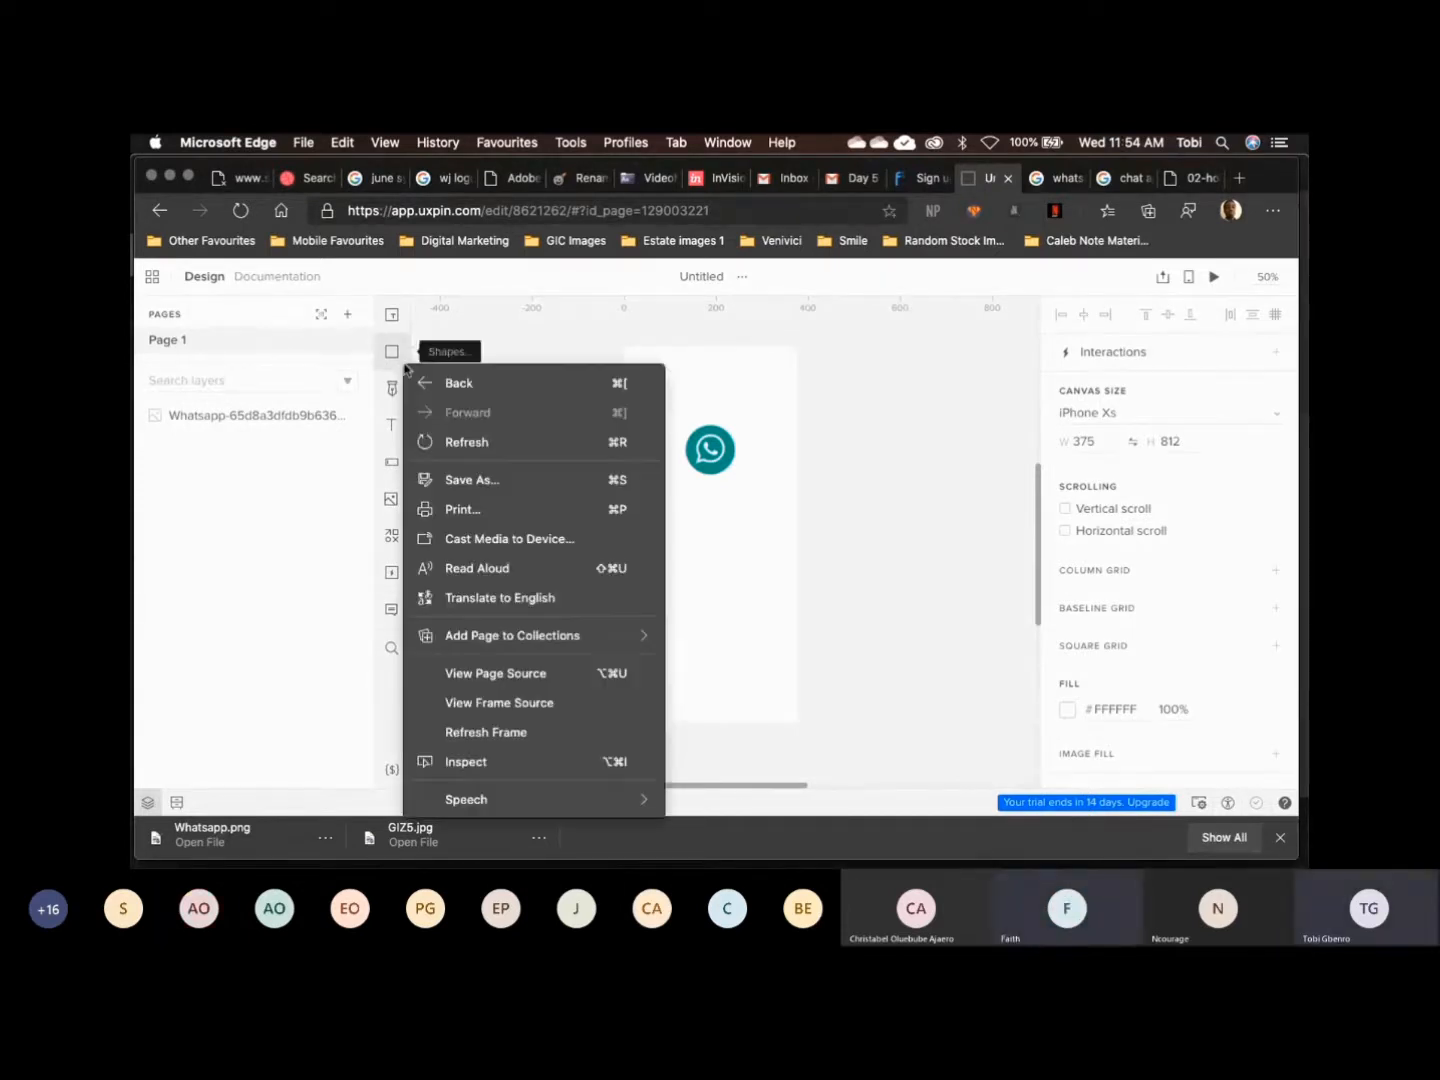
pyautogui.press('Escape')
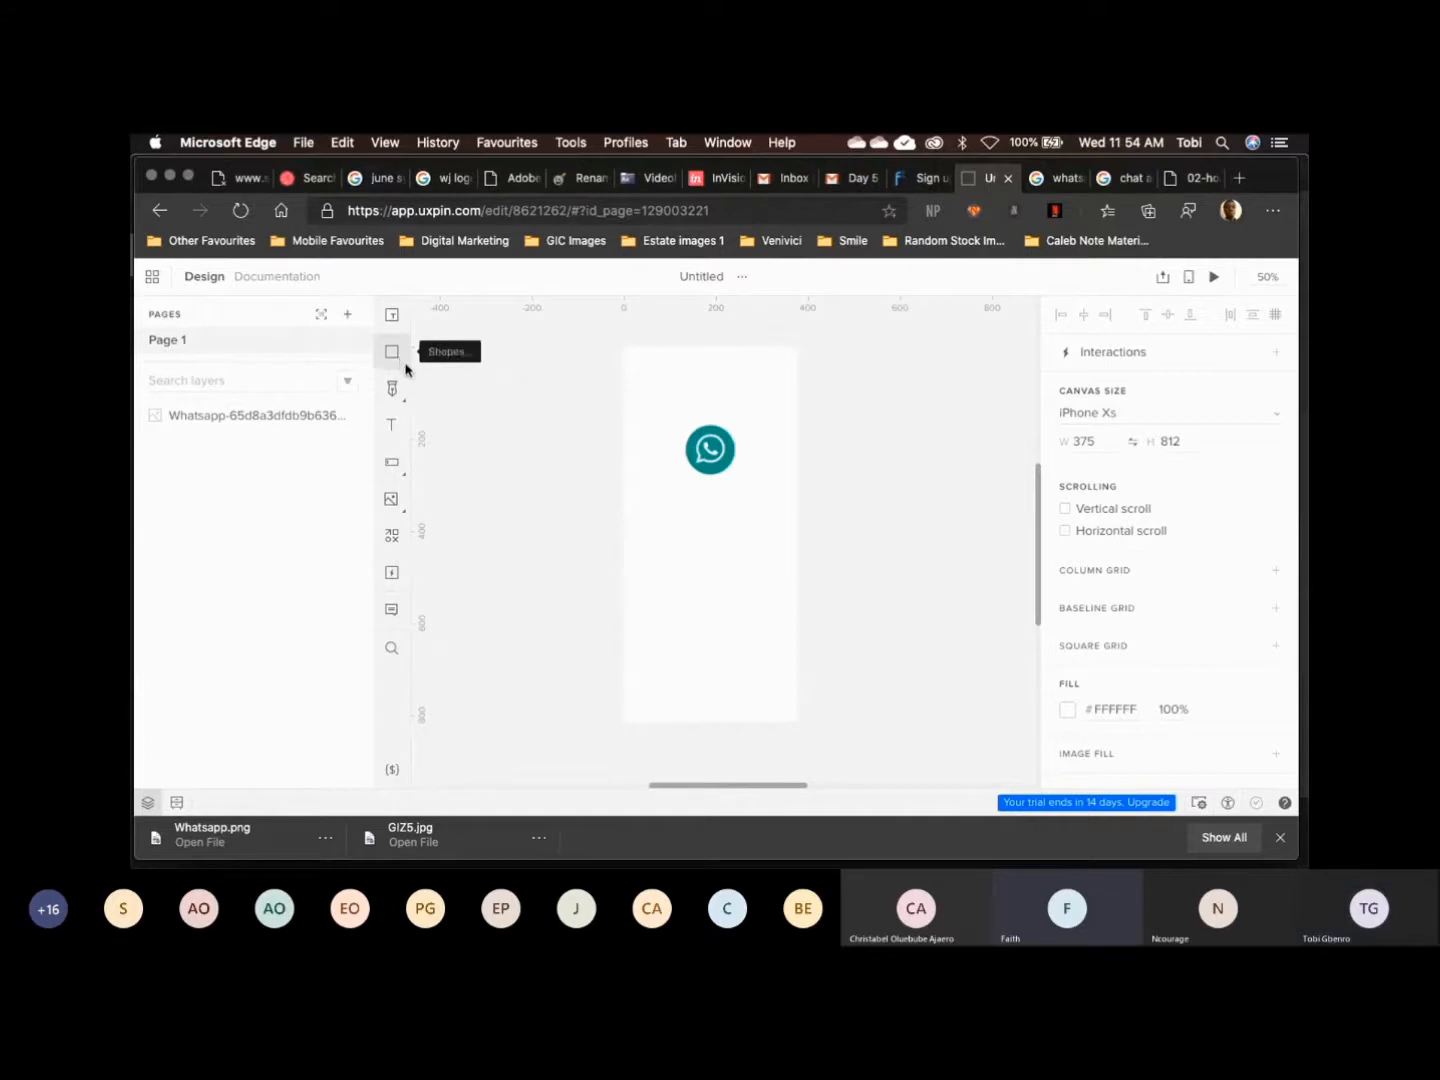
pyautogui.click(406, 369)
pyautogui.click(404, 367)
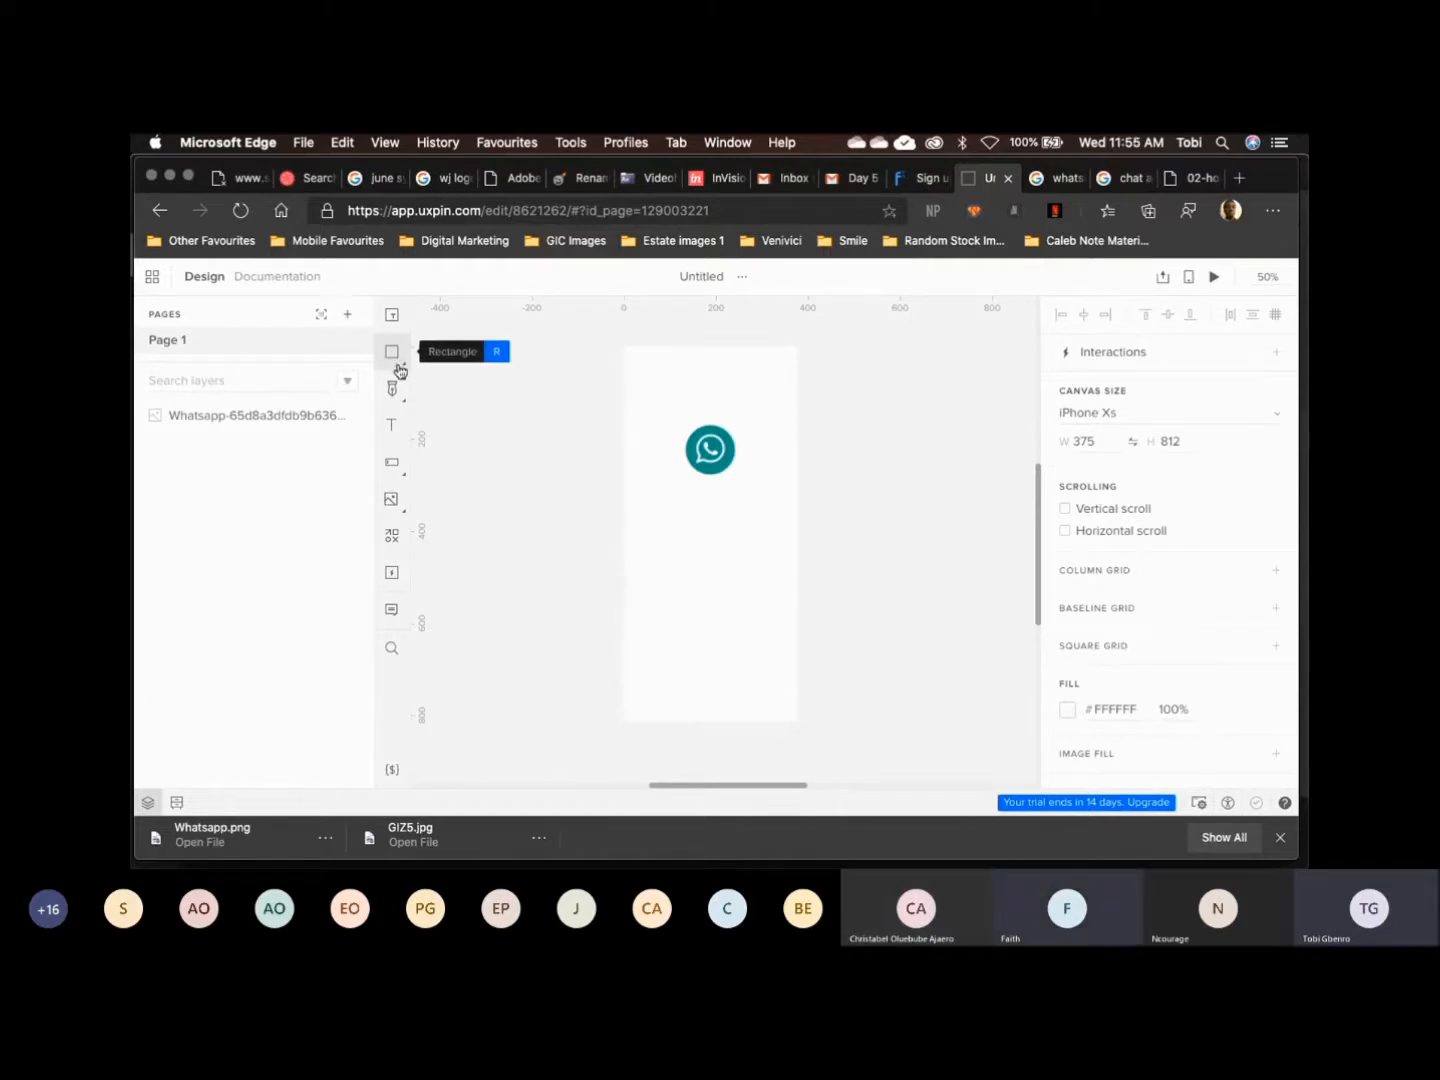
pyautogui.click(402, 364)
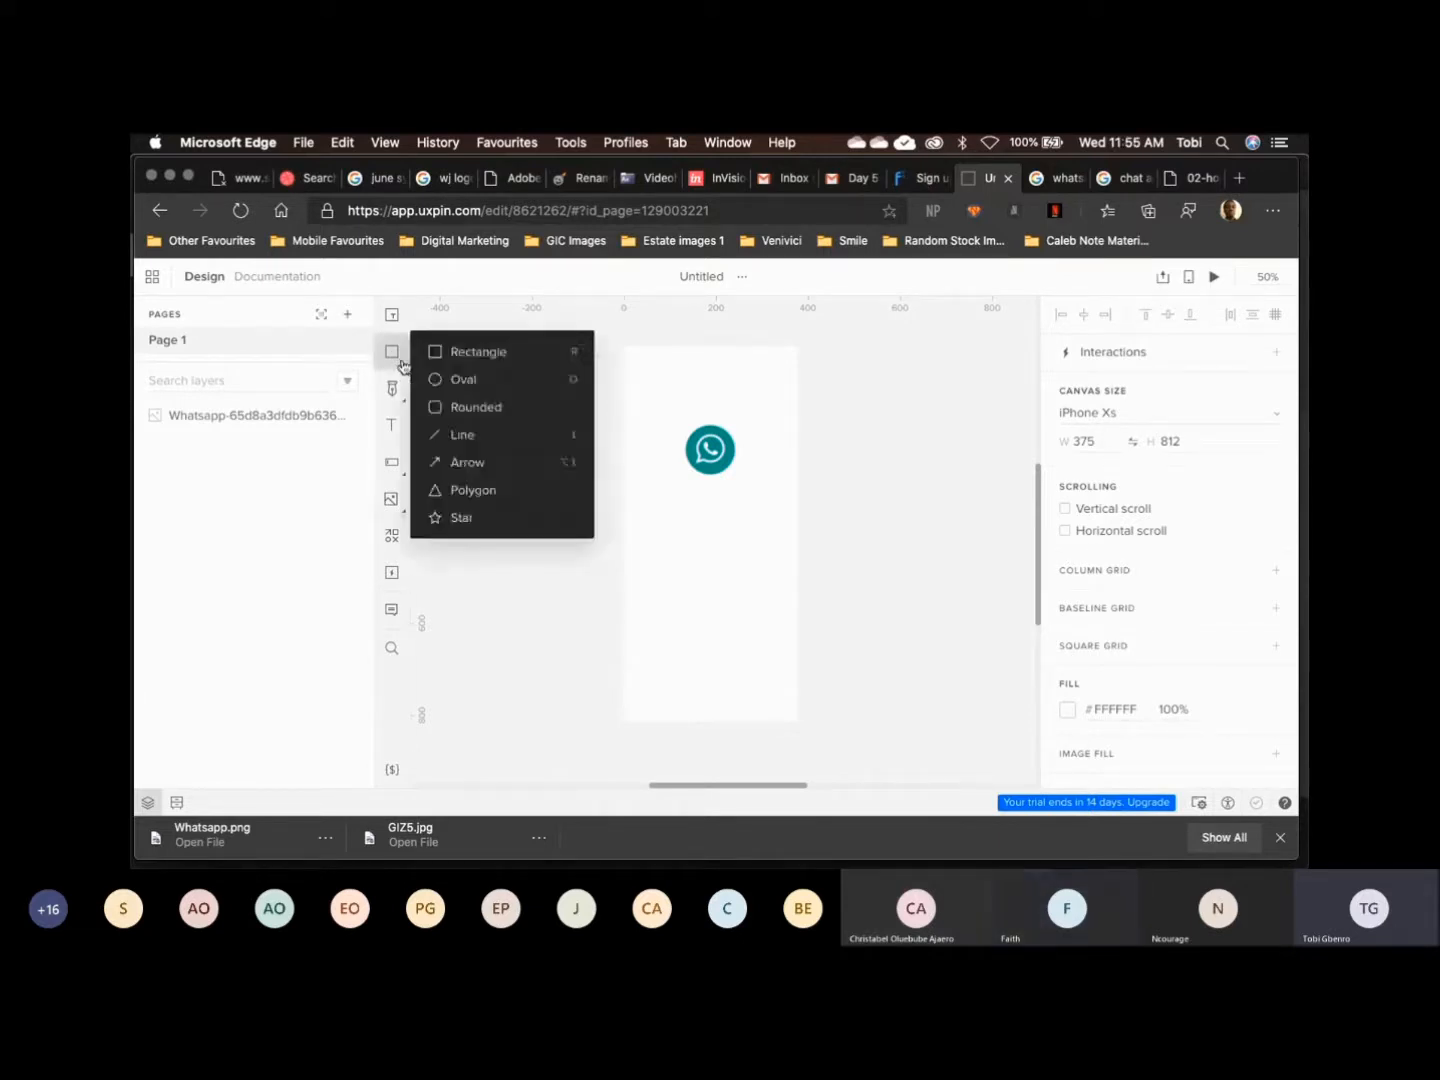
pyautogui.click(483, 410)
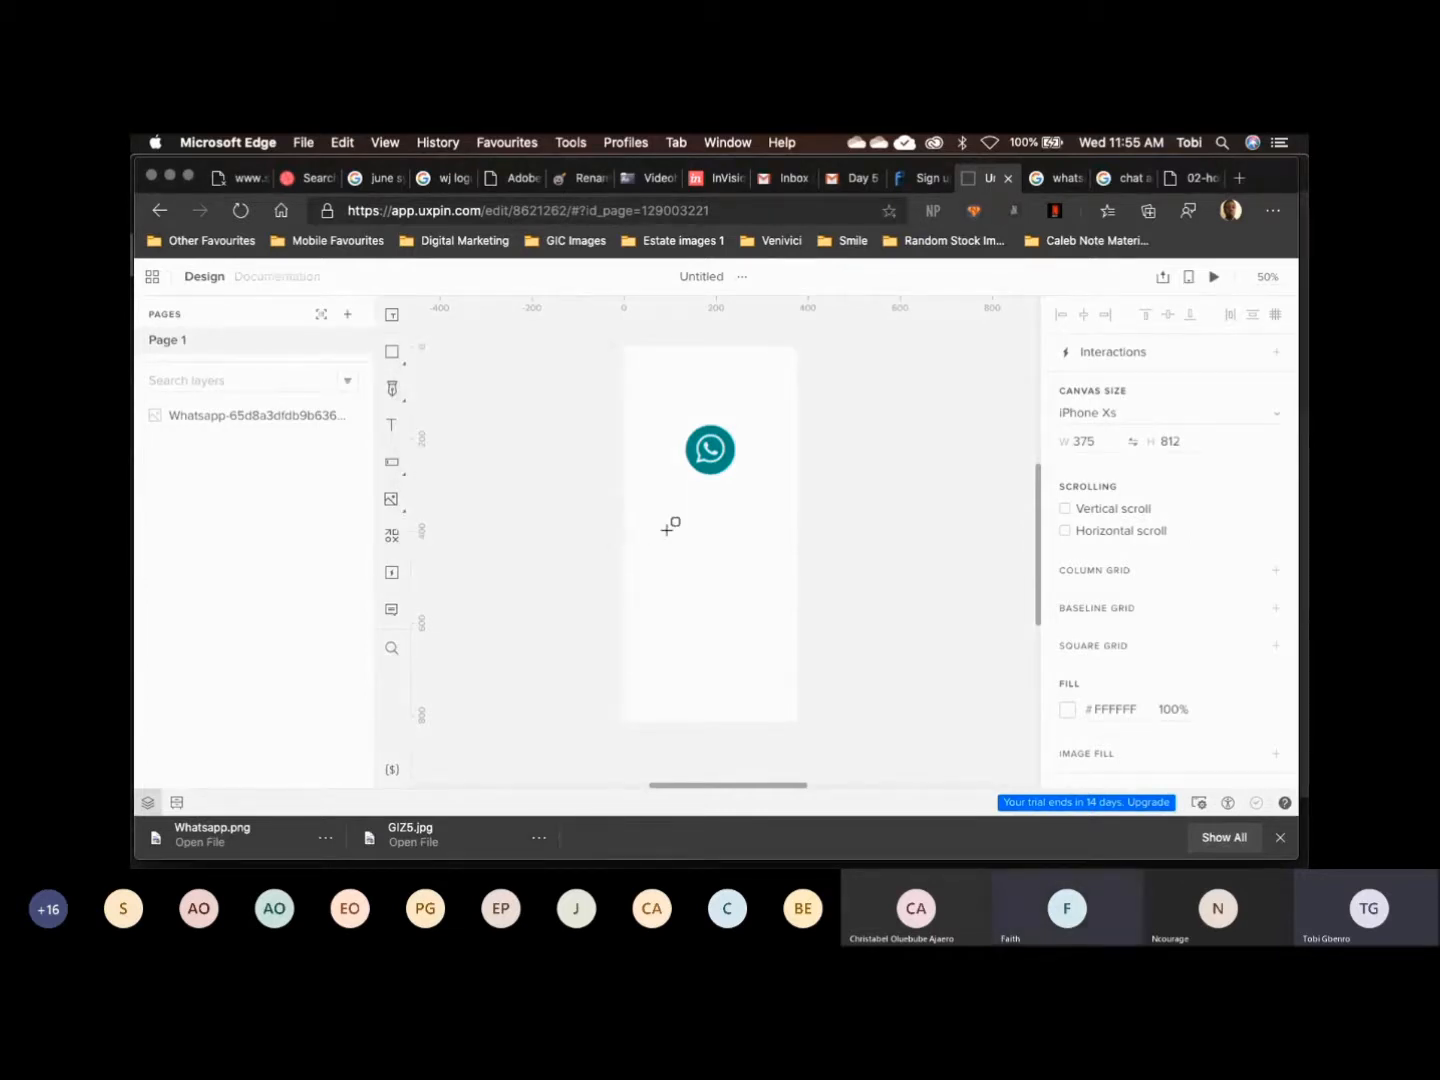
pyautogui.moveTo(660, 544); pyautogui.dragTo(746, 568)
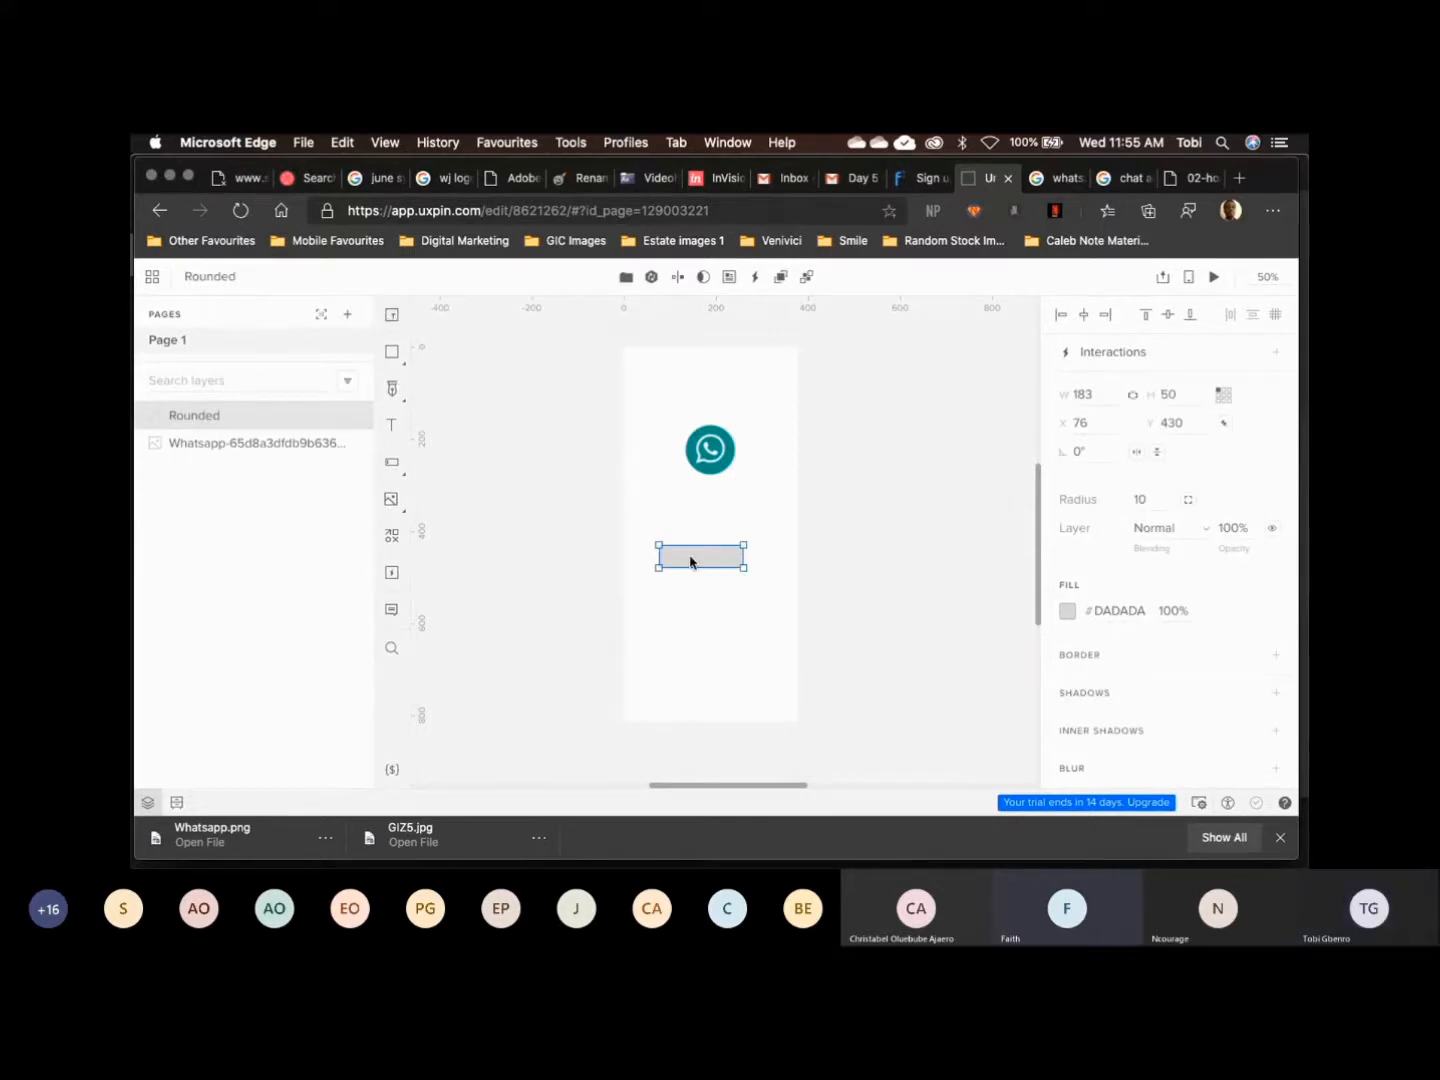
pyautogui.moveTo(689, 562); pyautogui.dragTo(700, 563)
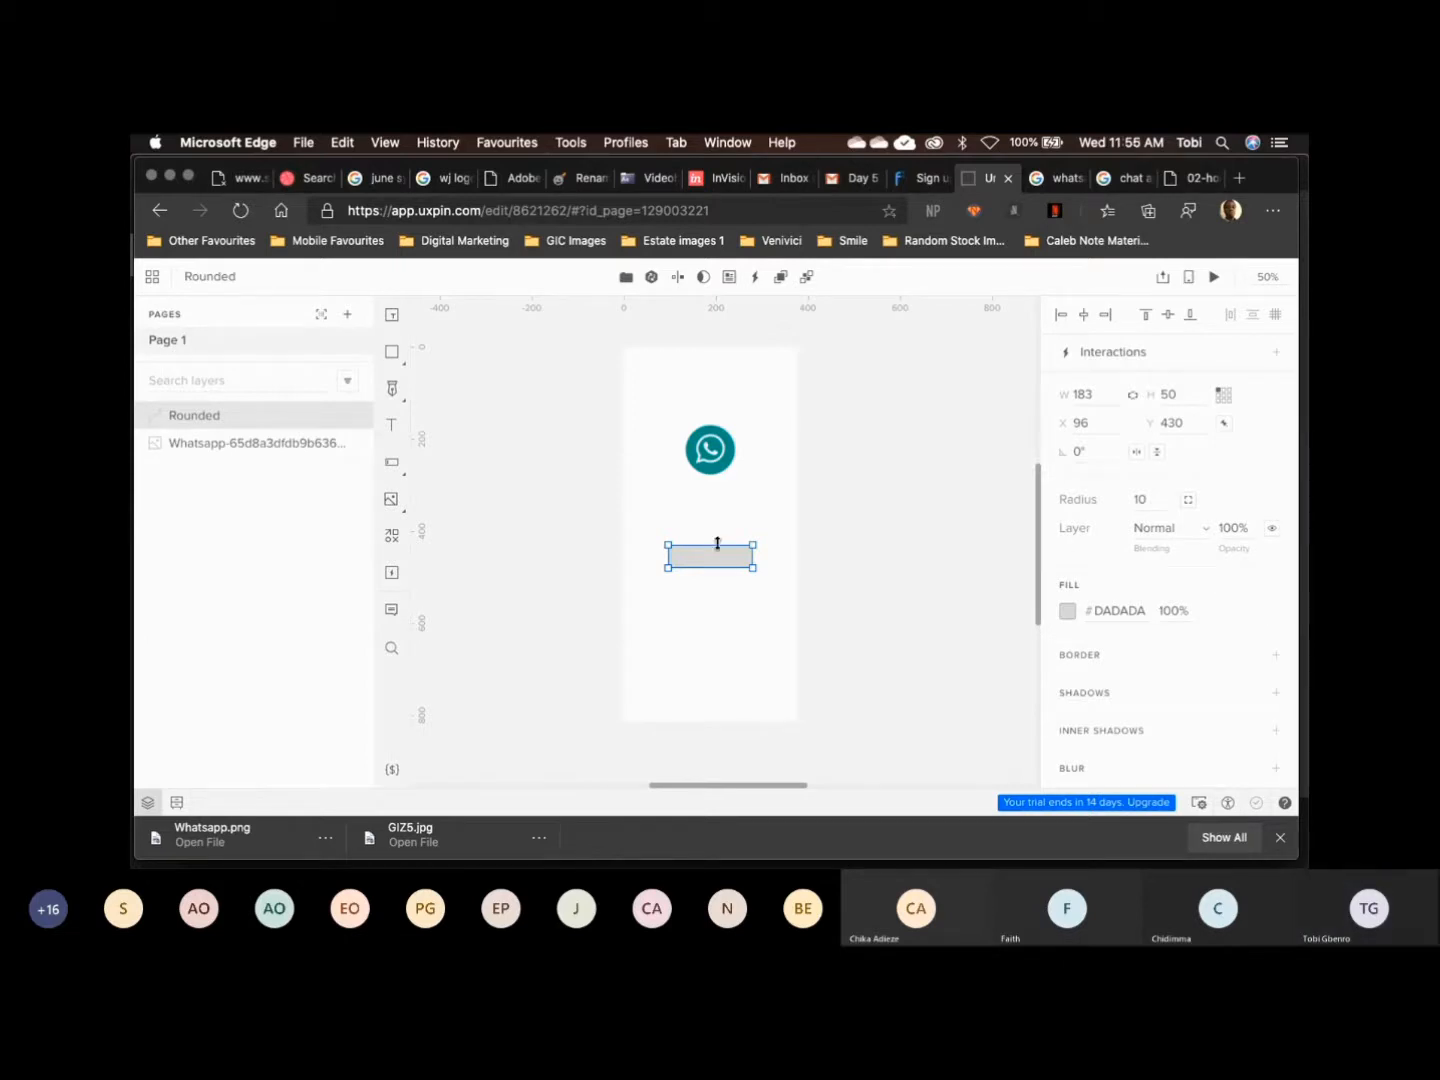
pyautogui.press('Delete')
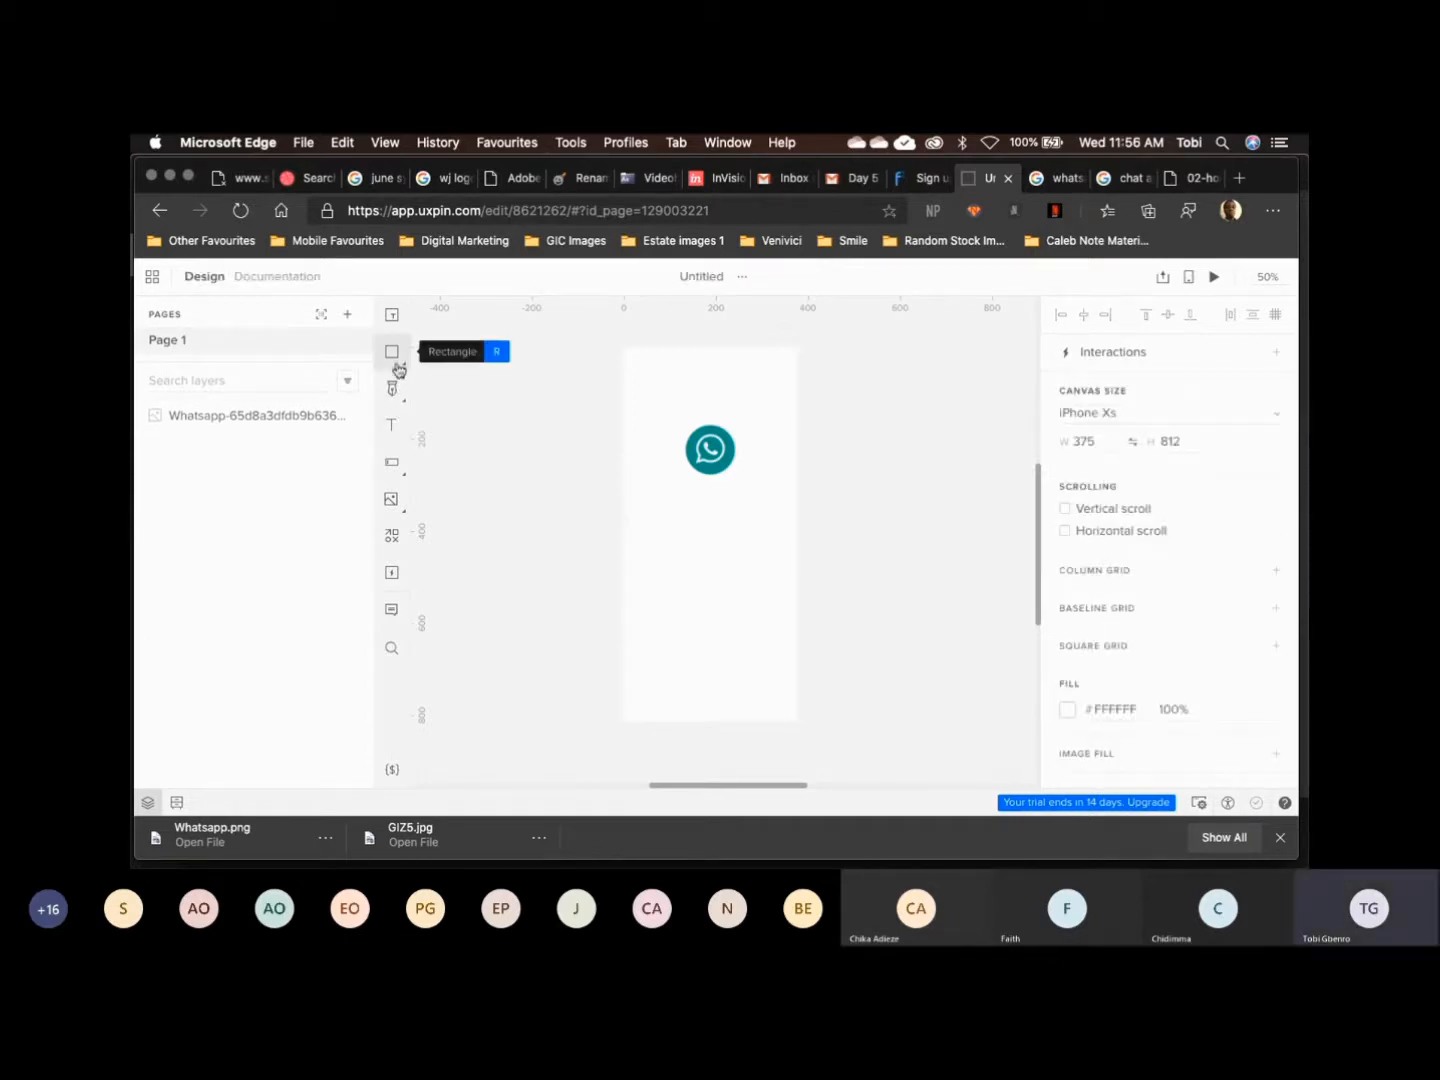
# Draw a rounded rectangle about 186 × 48 px below the WhatsApp logo and centre it horizontally on the page
pyautogui.click(403, 367)
pyautogui.click(491, 406)
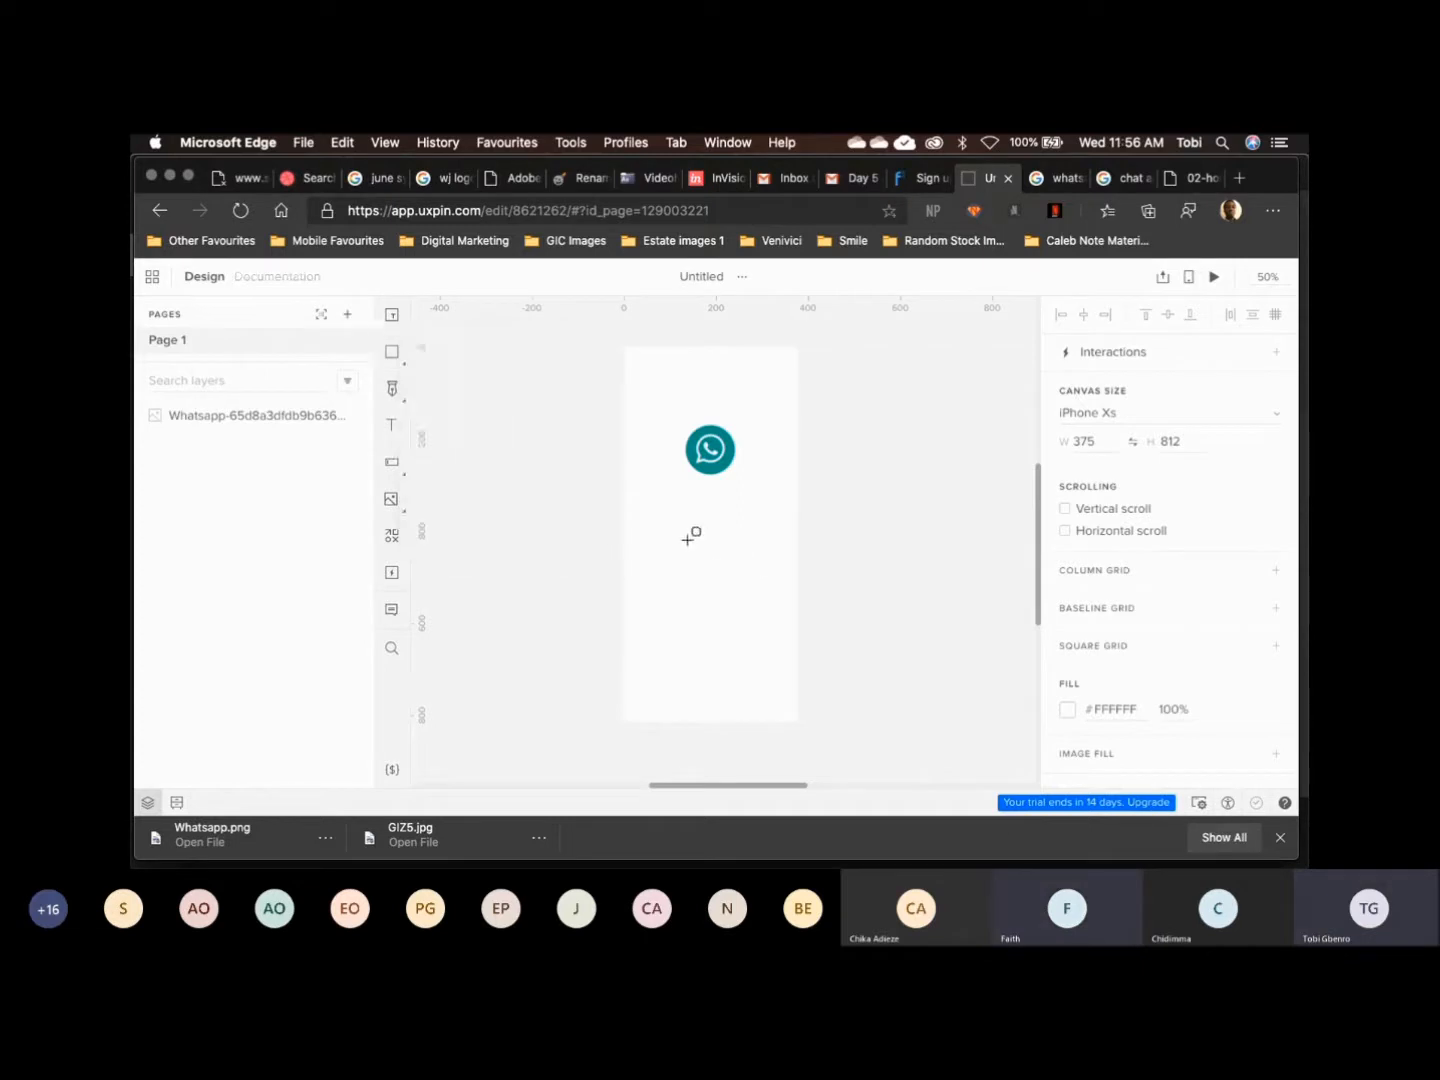
pyautogui.moveTo(663, 532)
pyautogui.mouseDown()
pyautogui.moveTo(743, 536)
pyautogui.moveTo(761, 551)
pyautogui.moveTo(748, 553)
pyautogui.mouseUp()
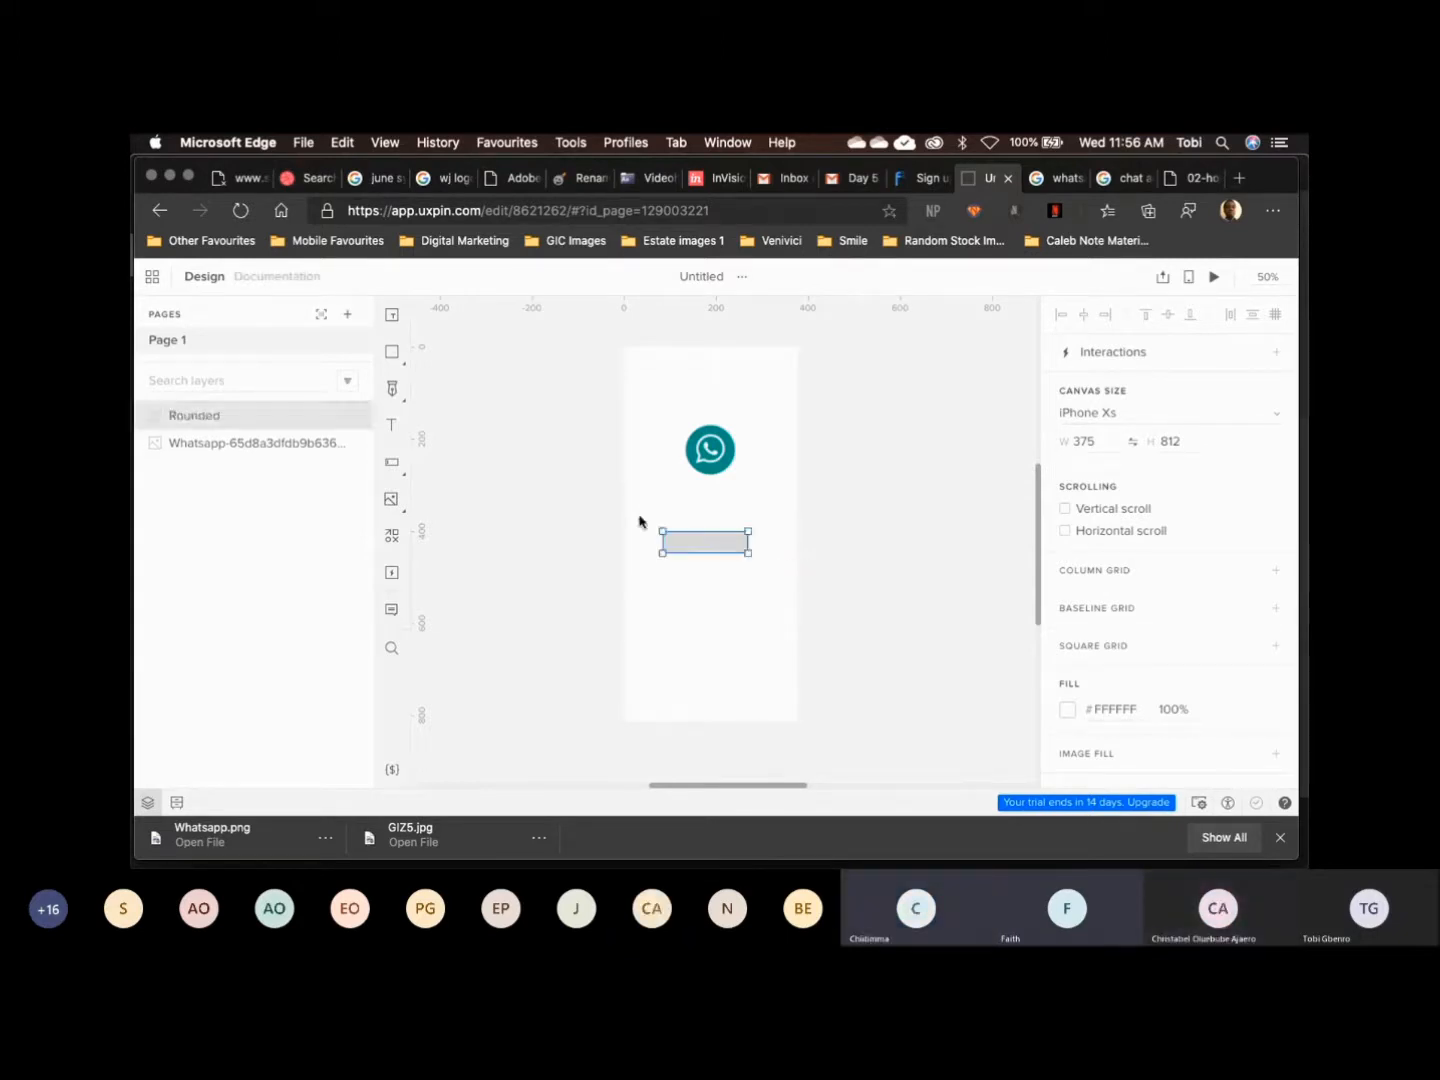
pyautogui.click(598, 548)
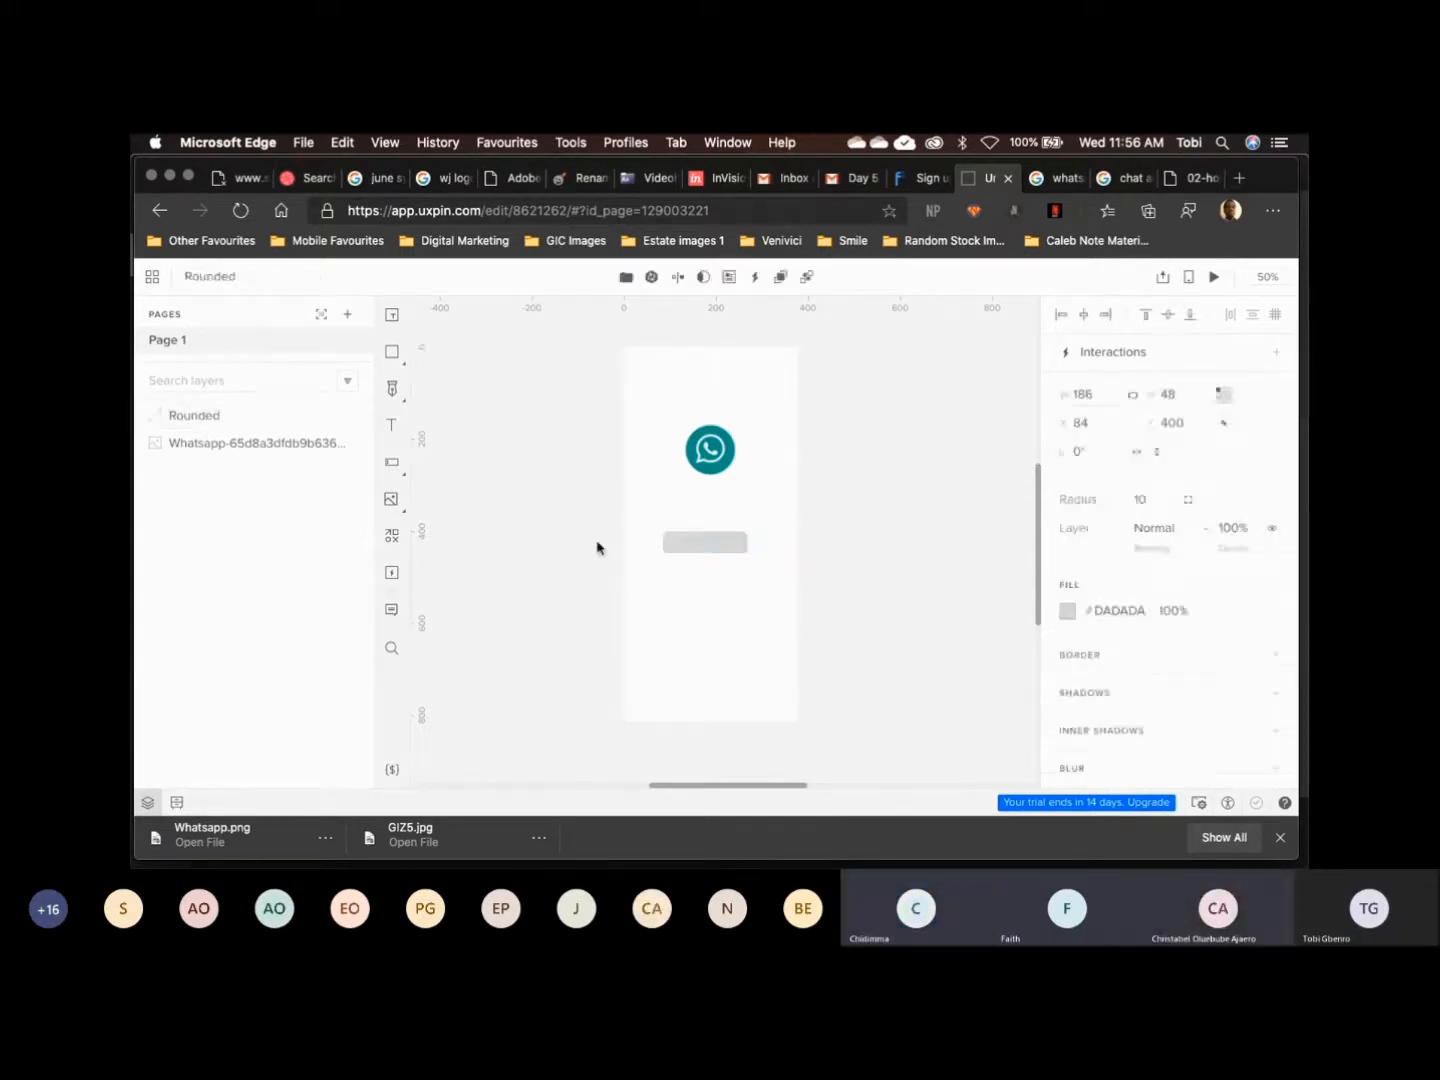
pyautogui.click(700, 544)
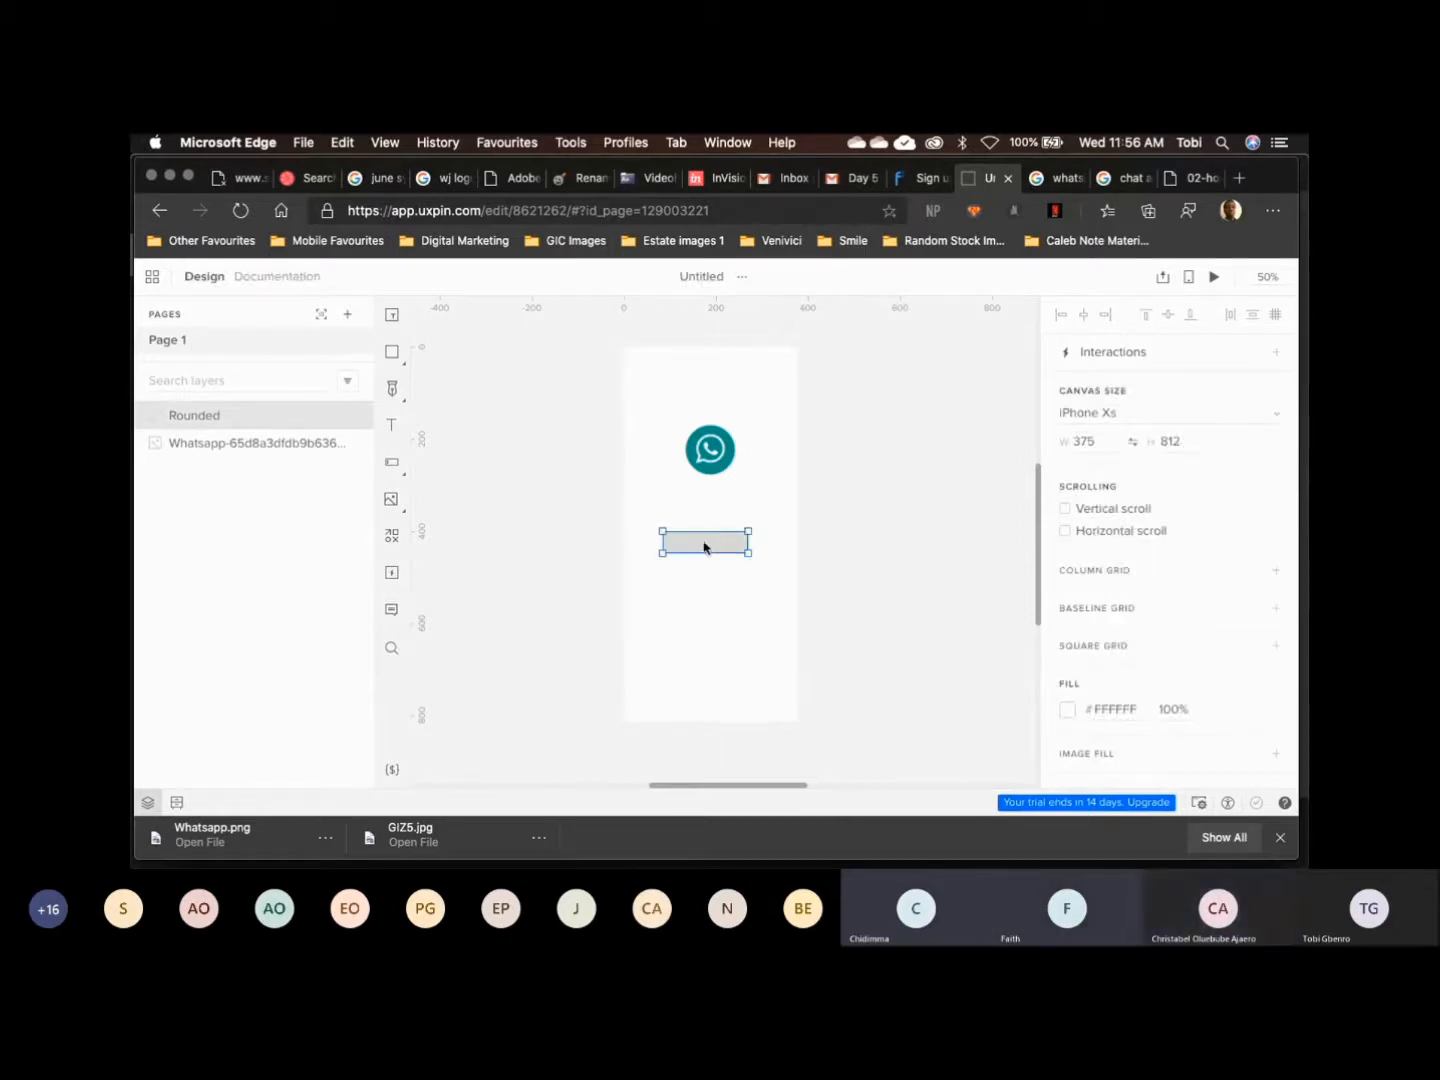
pyautogui.moveTo(704, 550)
pyautogui.mouseDown()
pyautogui.moveTo(715, 557)
pyautogui.moveTo(703, 557)
pyautogui.mouseUp()
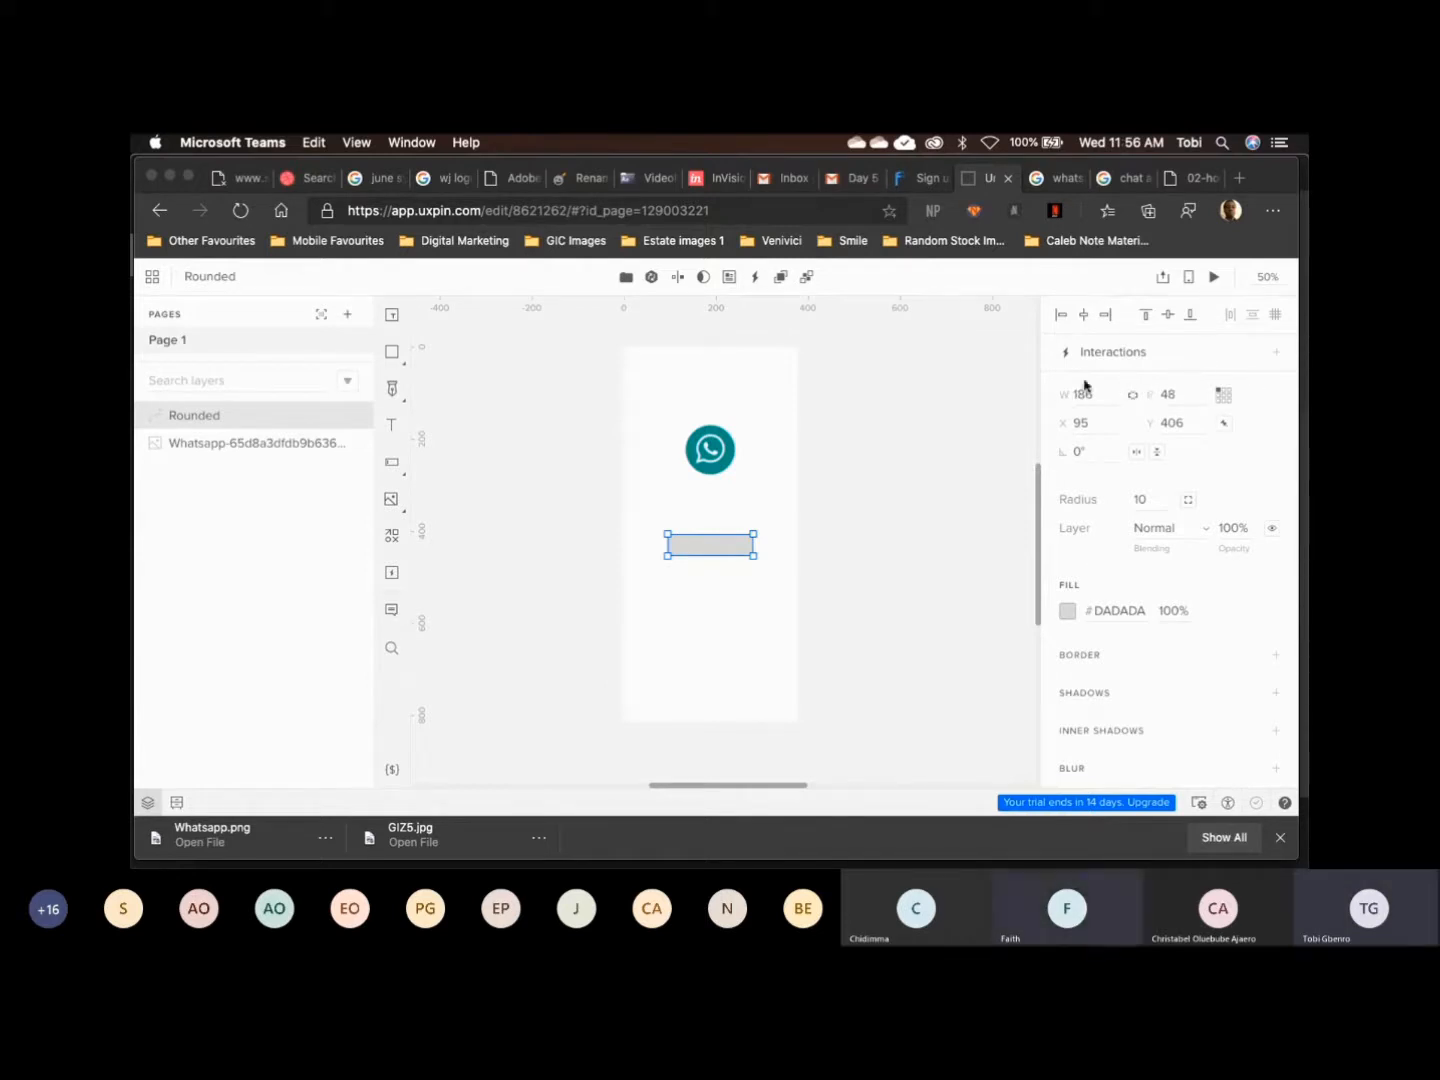
pyautogui.click(922, 550)
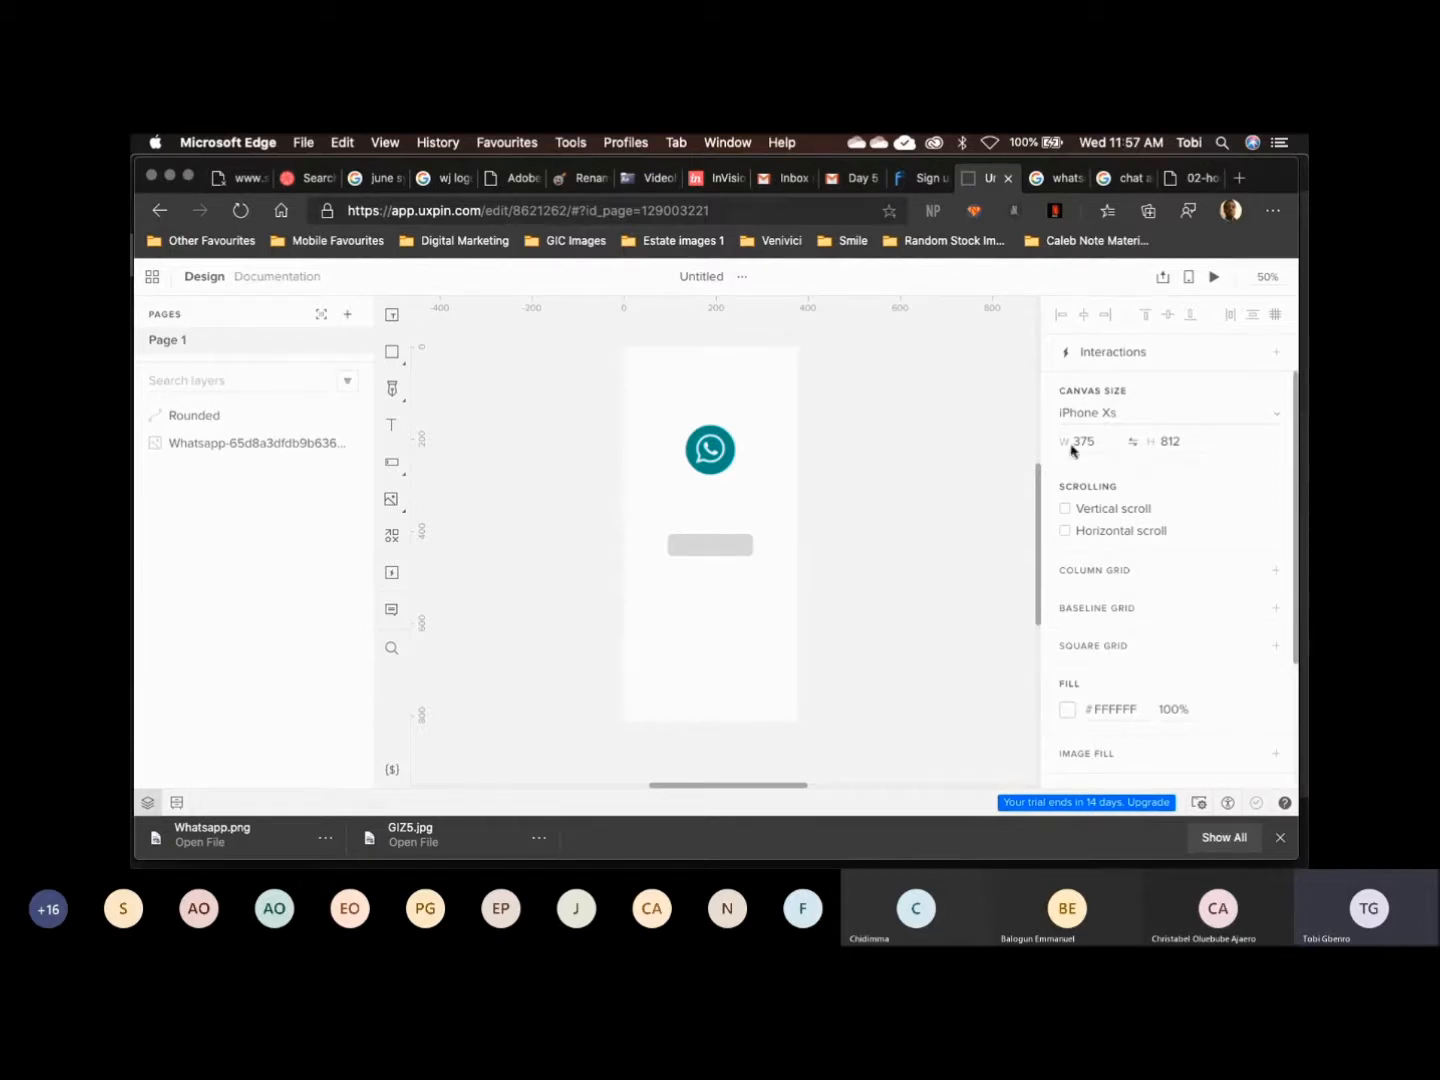
# Resize the rounded rectangle to 180 × 50 px and re-centre it horizontally on the page at X 98
pyautogui.click(697, 548)
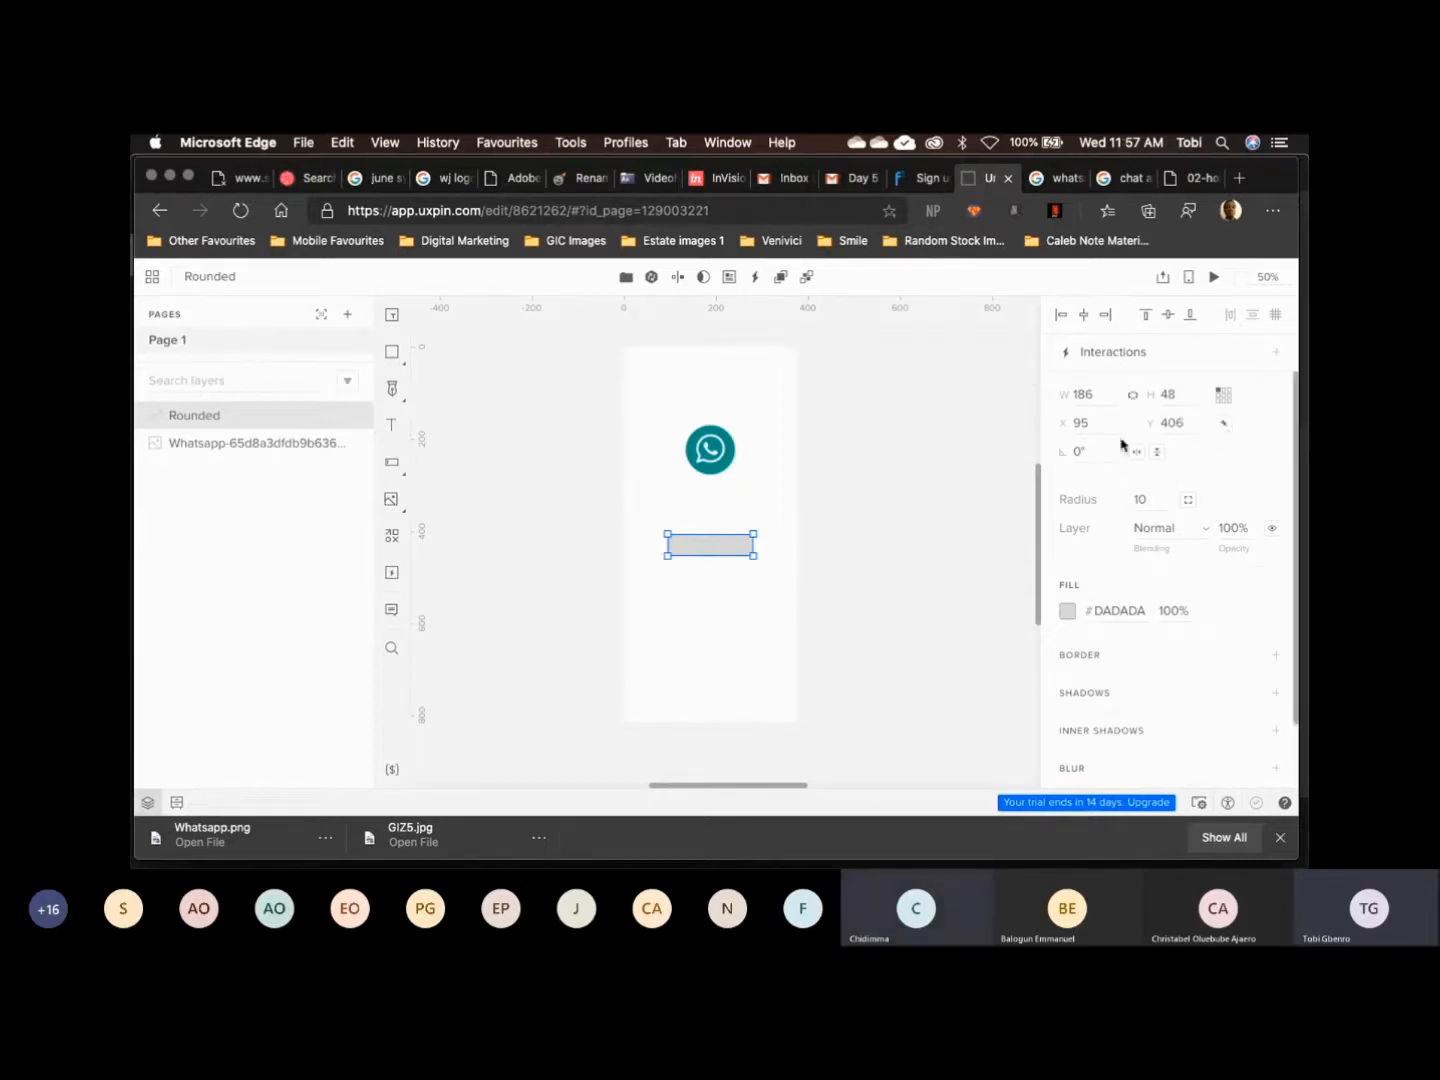
pyautogui.click(1184, 397)
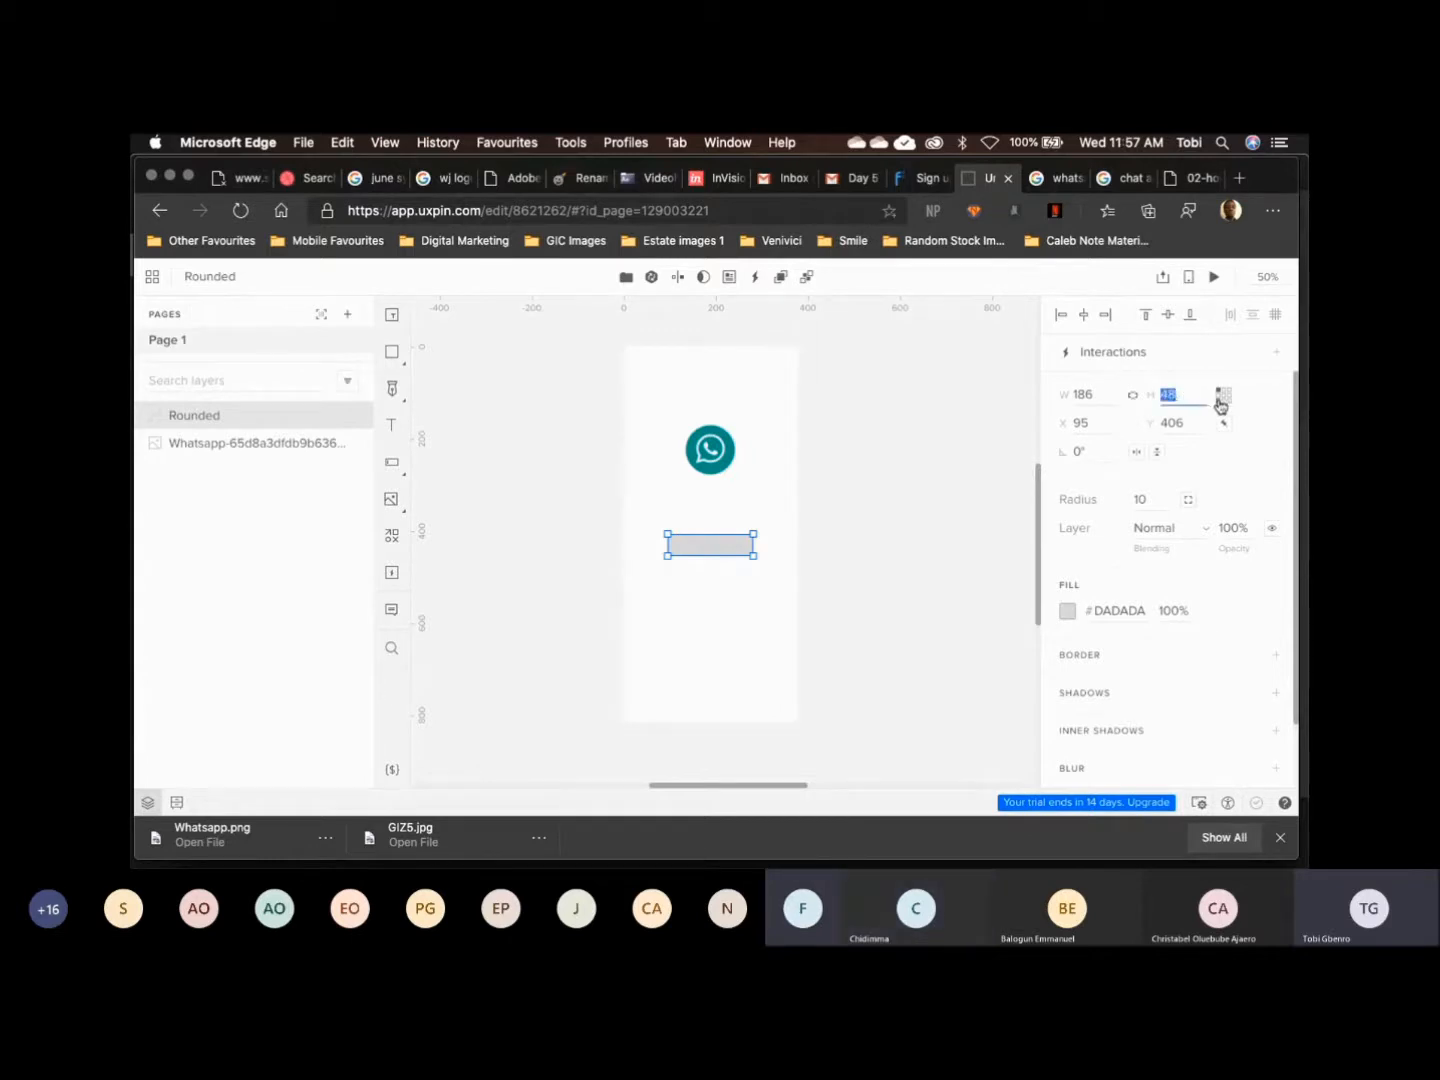
pyautogui.write('50')
pyautogui.press('Return')
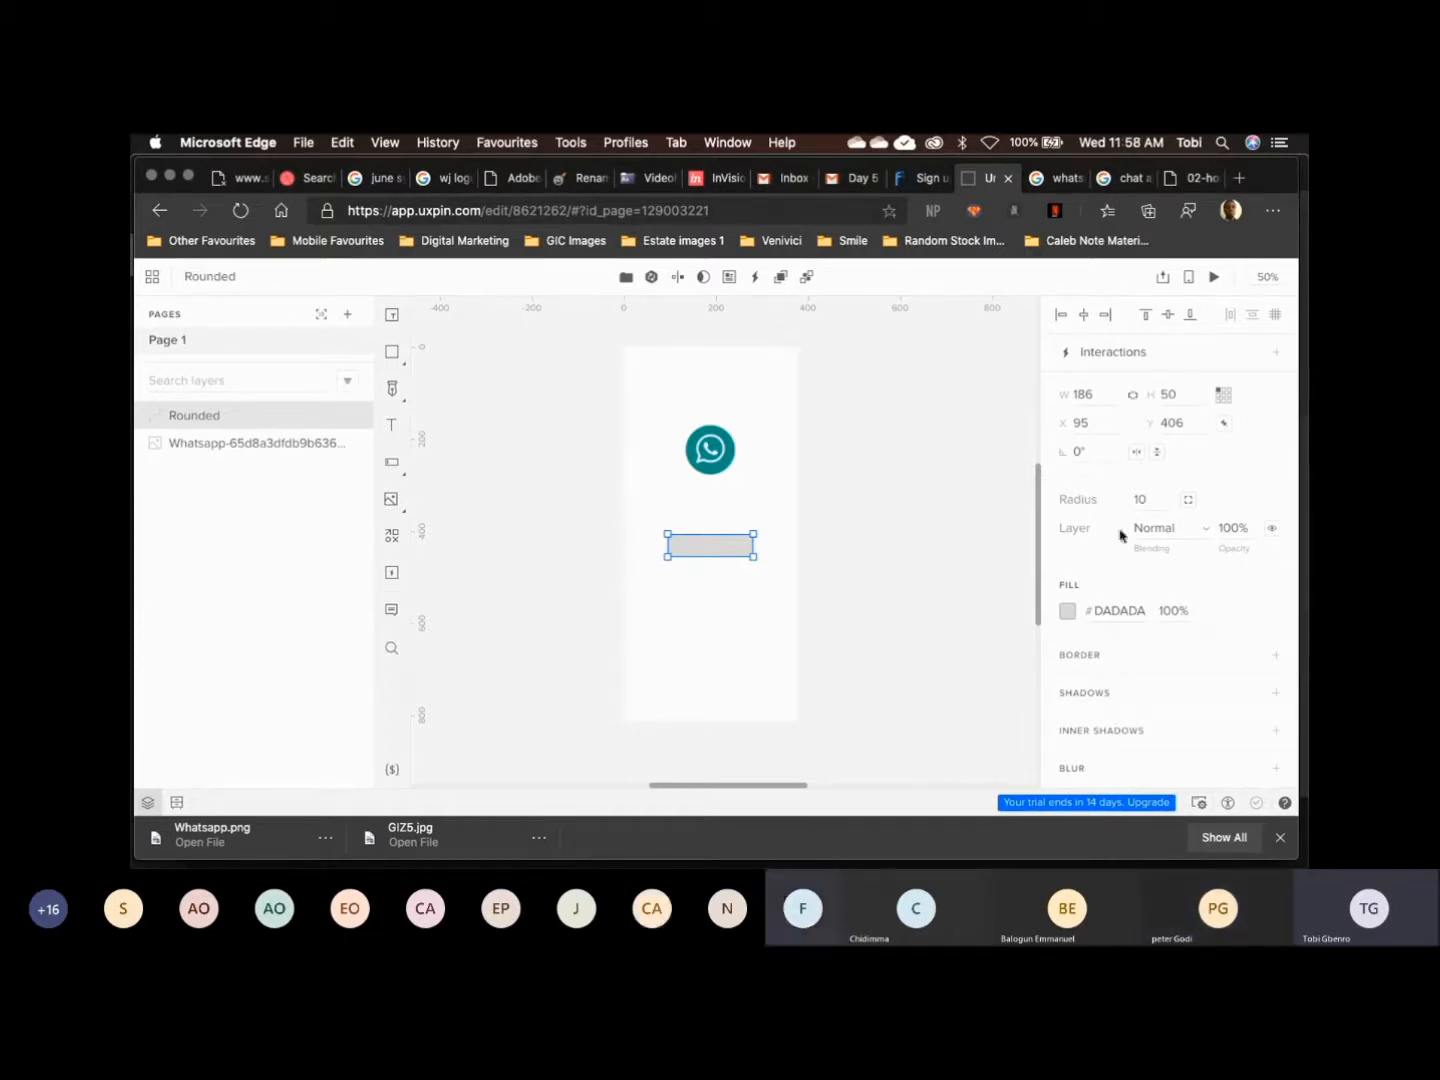
pyautogui.click(1097, 394)
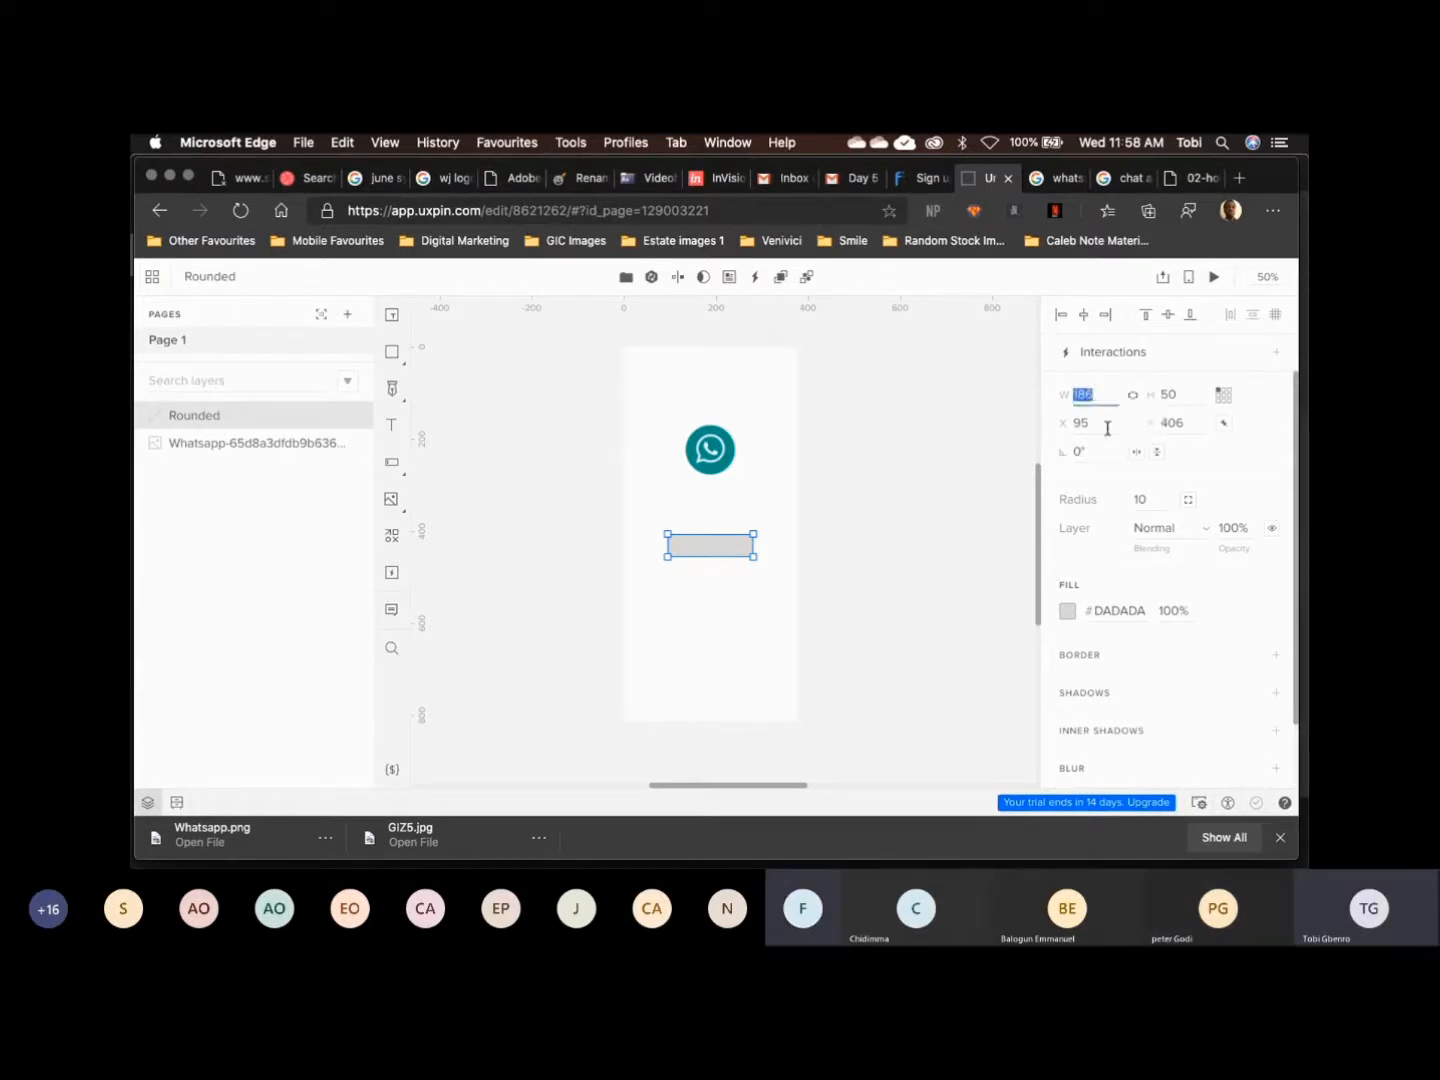
pyautogui.write('1')
pyautogui.press('Return')
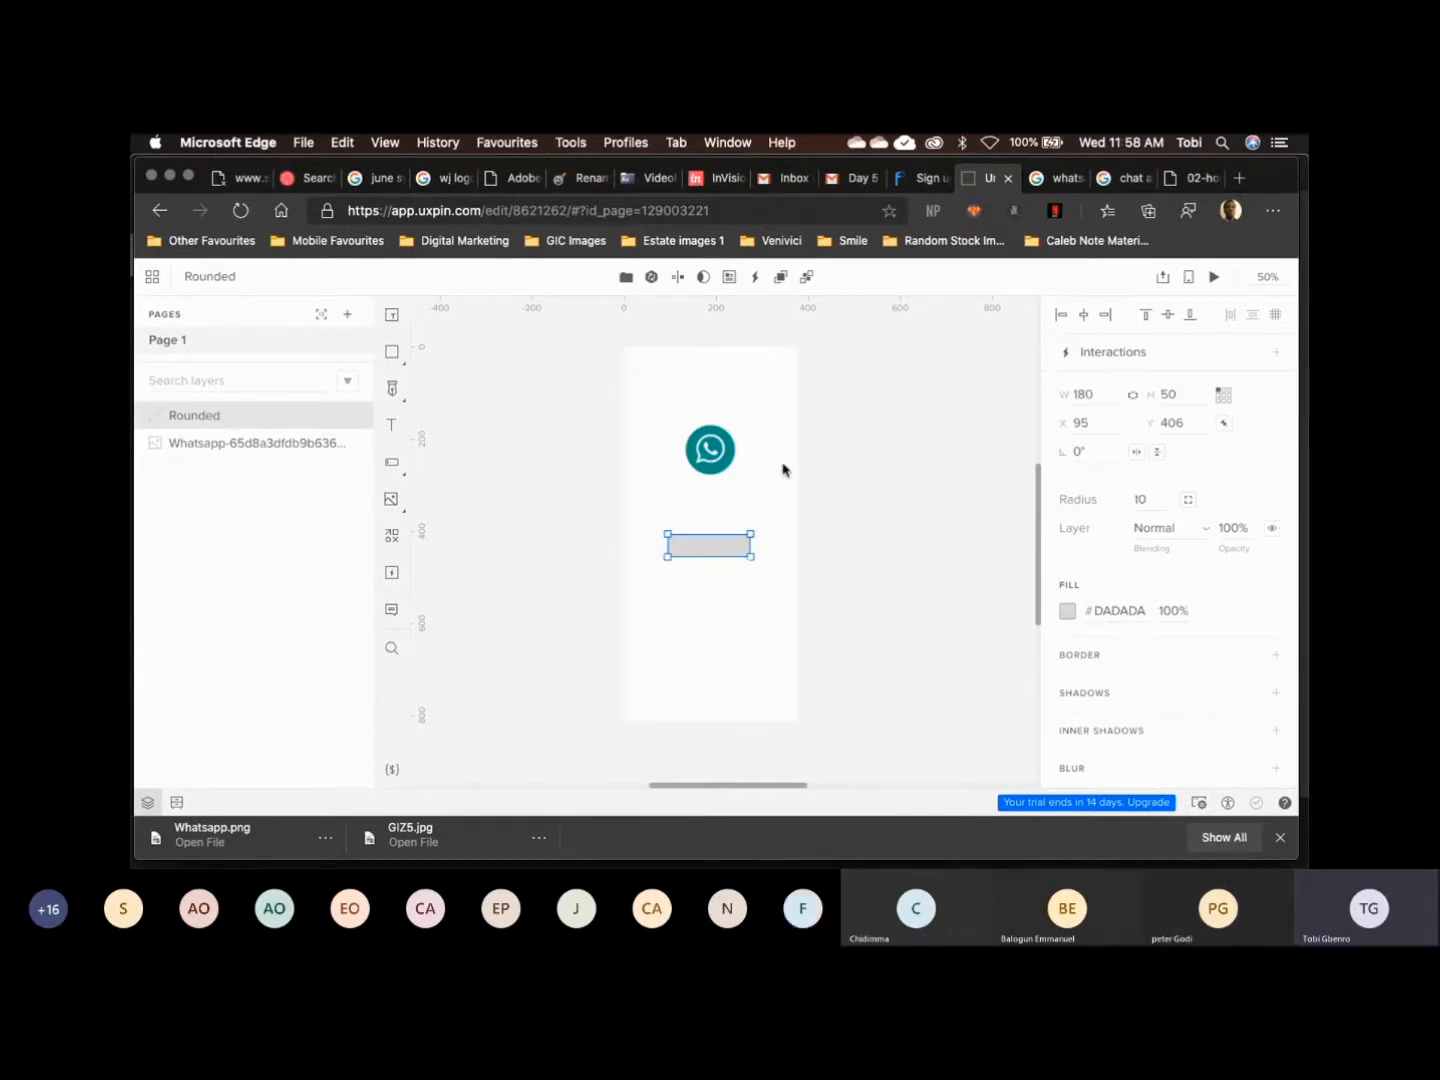
pyautogui.moveTo(727, 550); pyautogui.dragTo(730, 551)
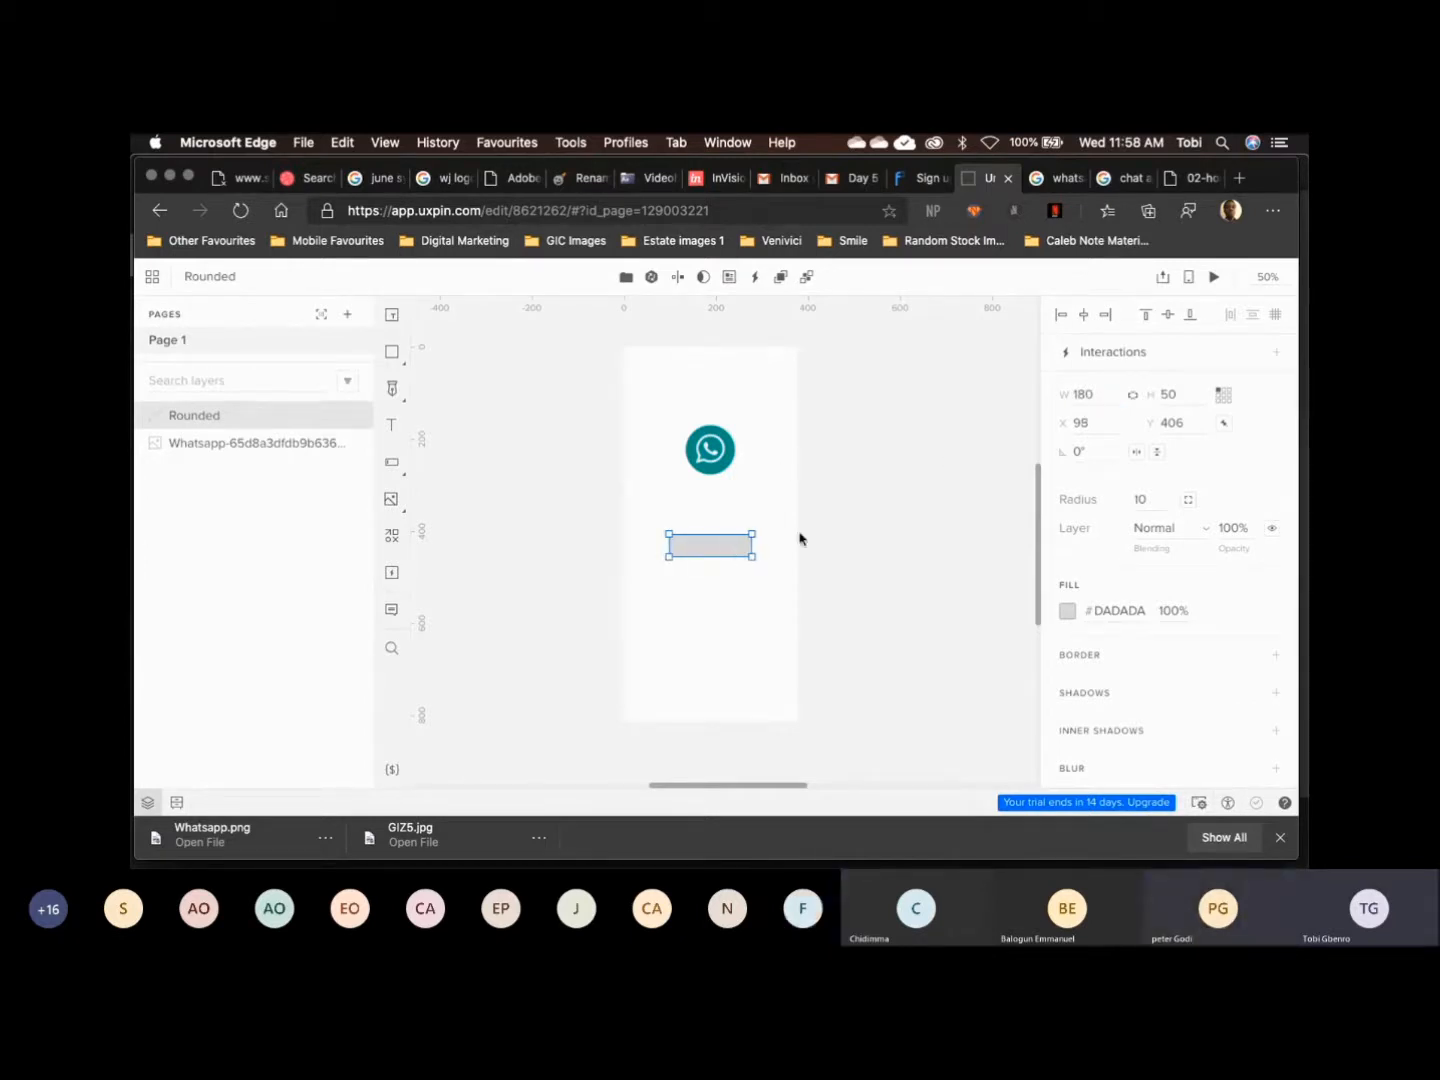
pyautogui.click(877, 547)
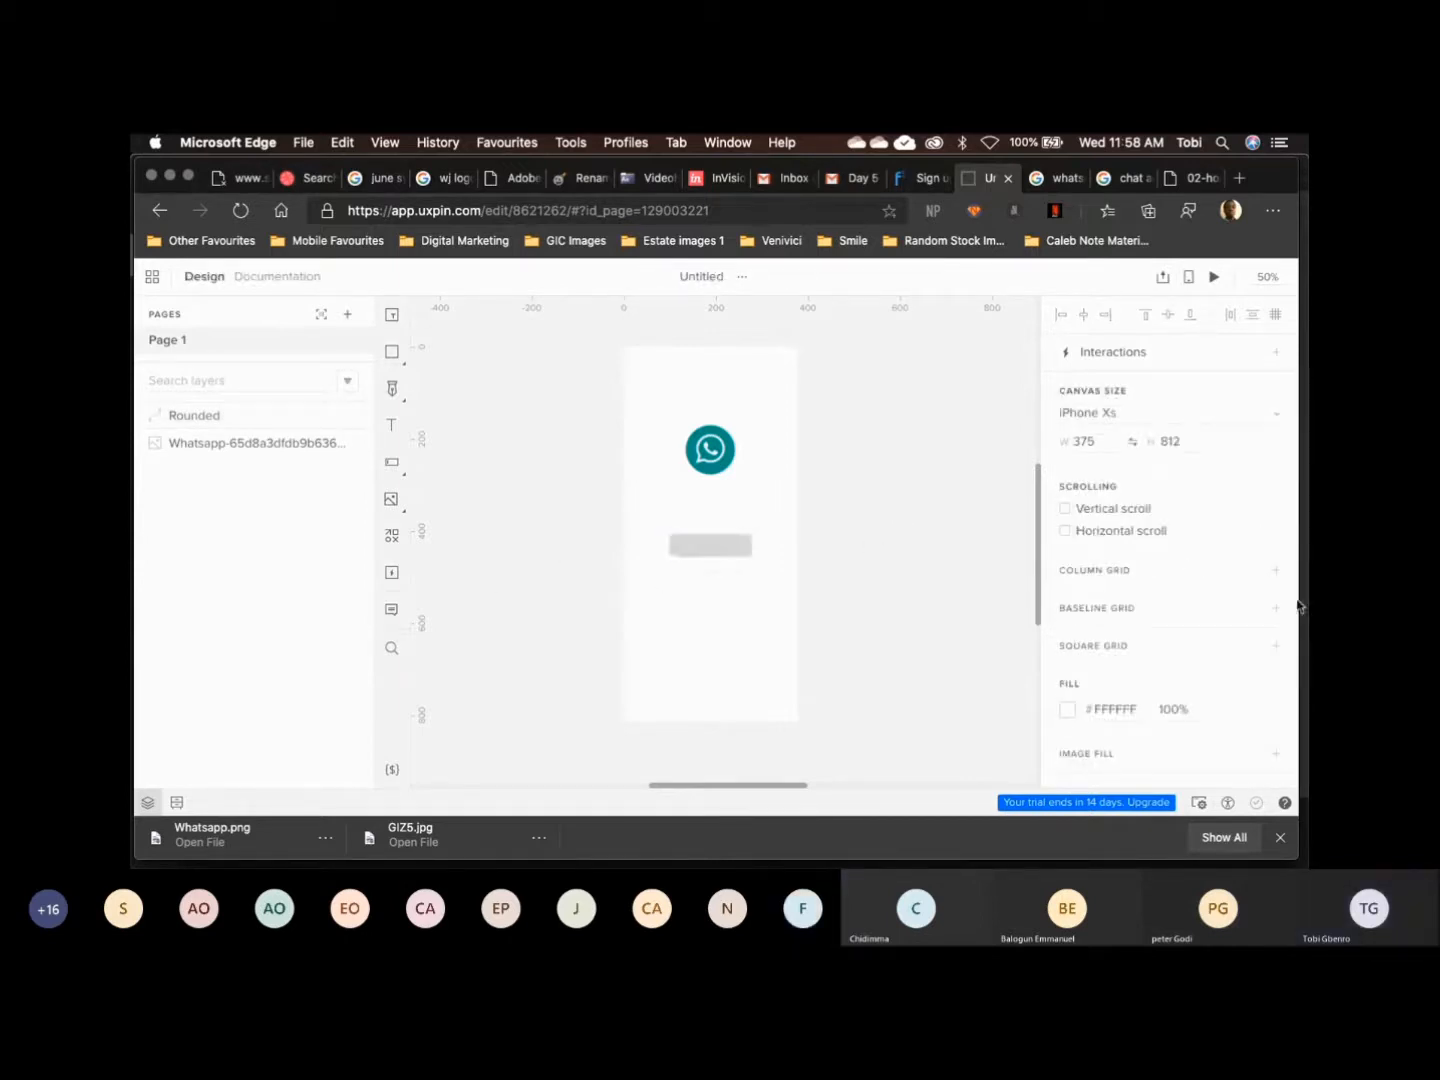
pyautogui.click(1230, 599)
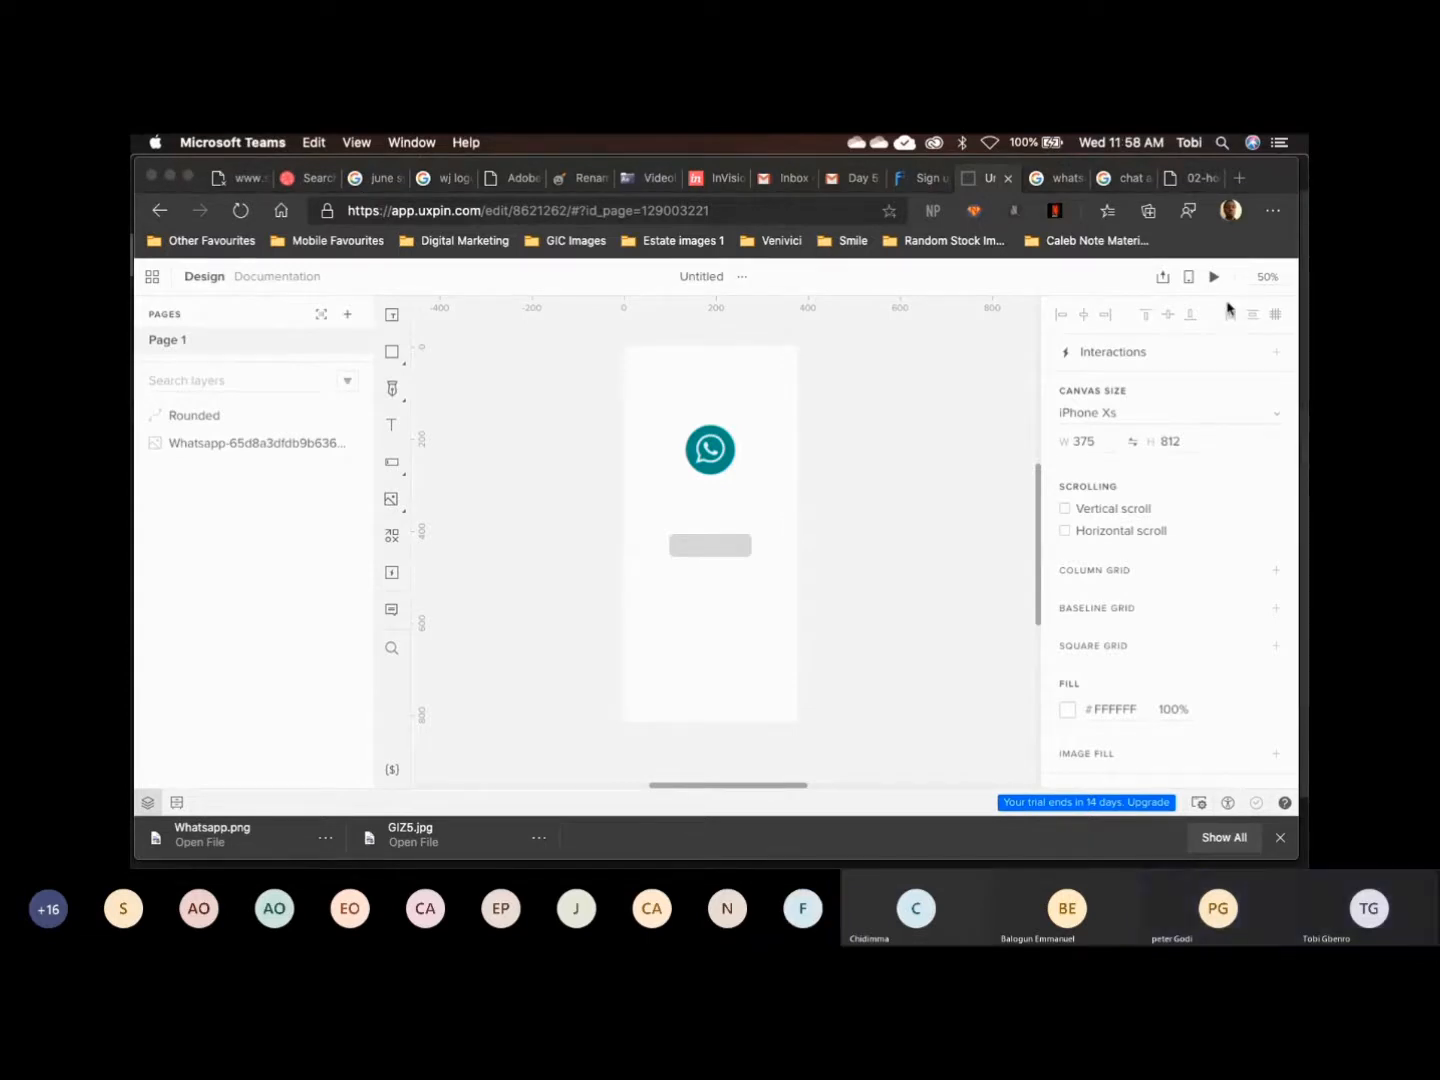
pyautogui.click(941, 457)
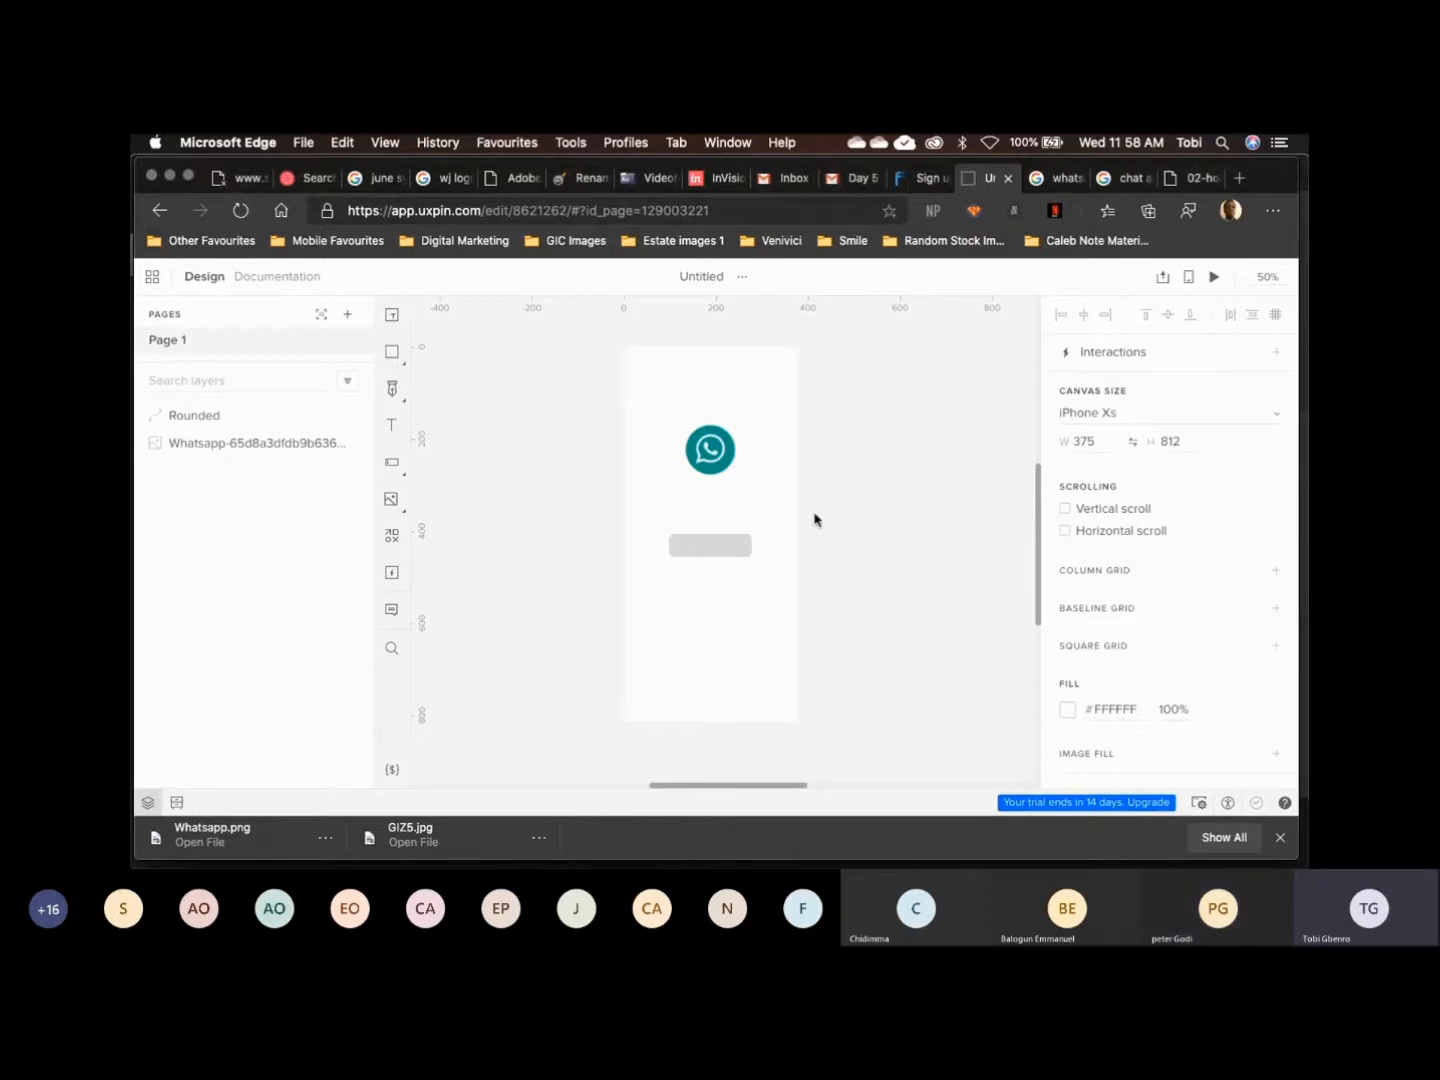
# Lighten the rounded rectangle's fill to the grey EDEDED
pyautogui.click(725, 544)
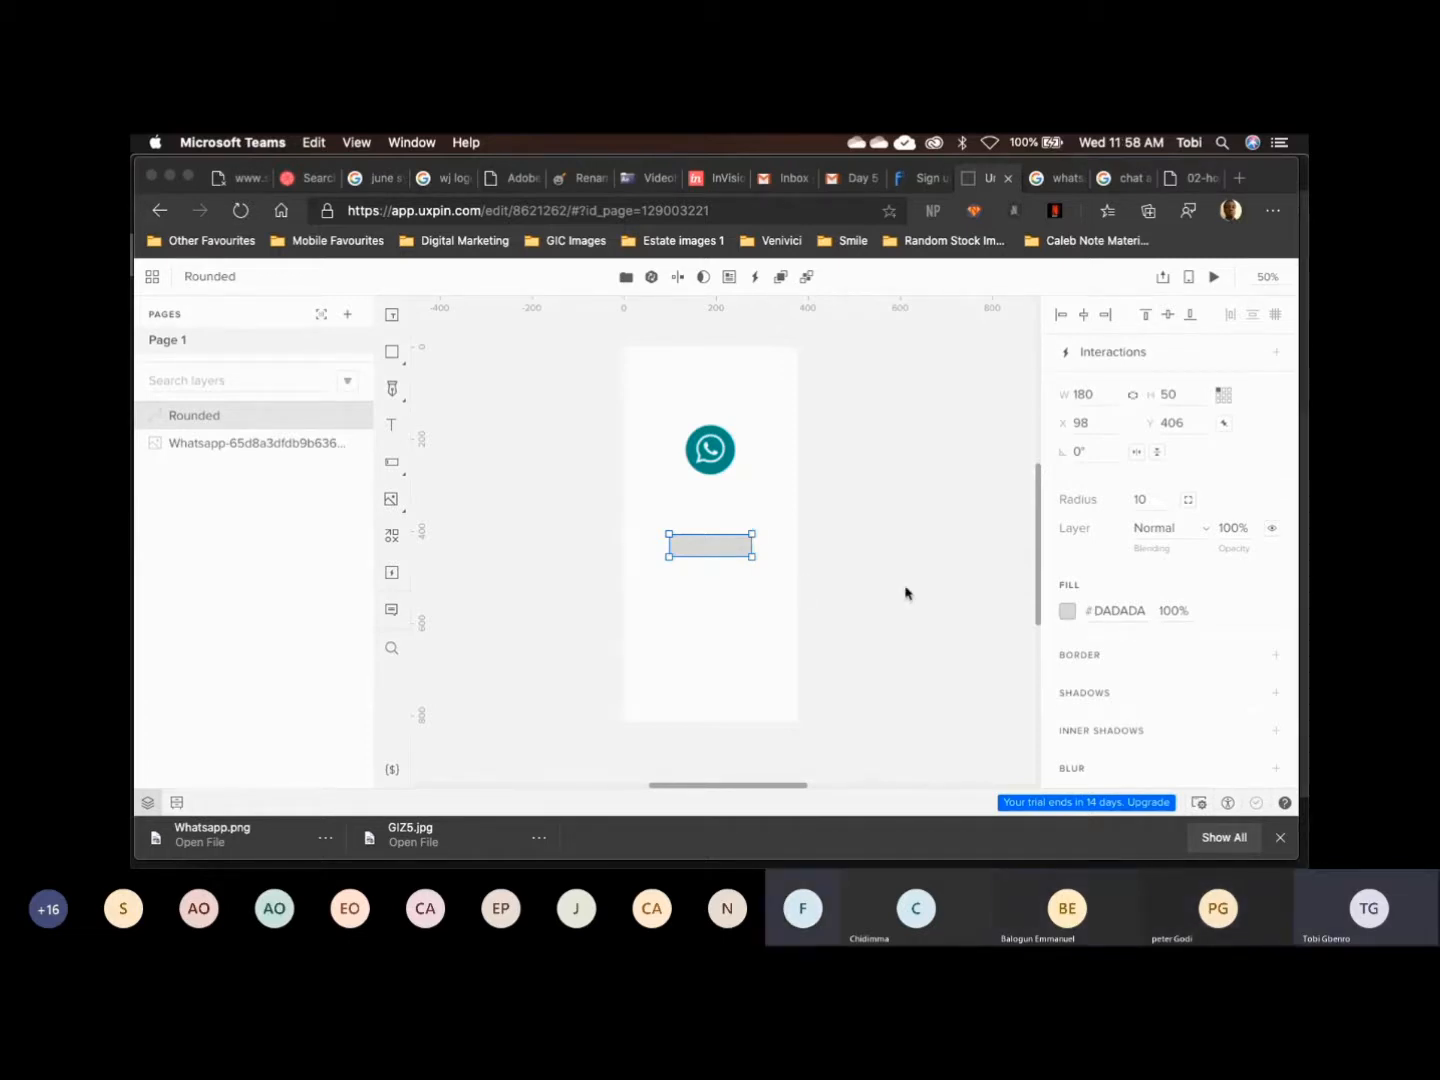
pyautogui.click(1069, 617)
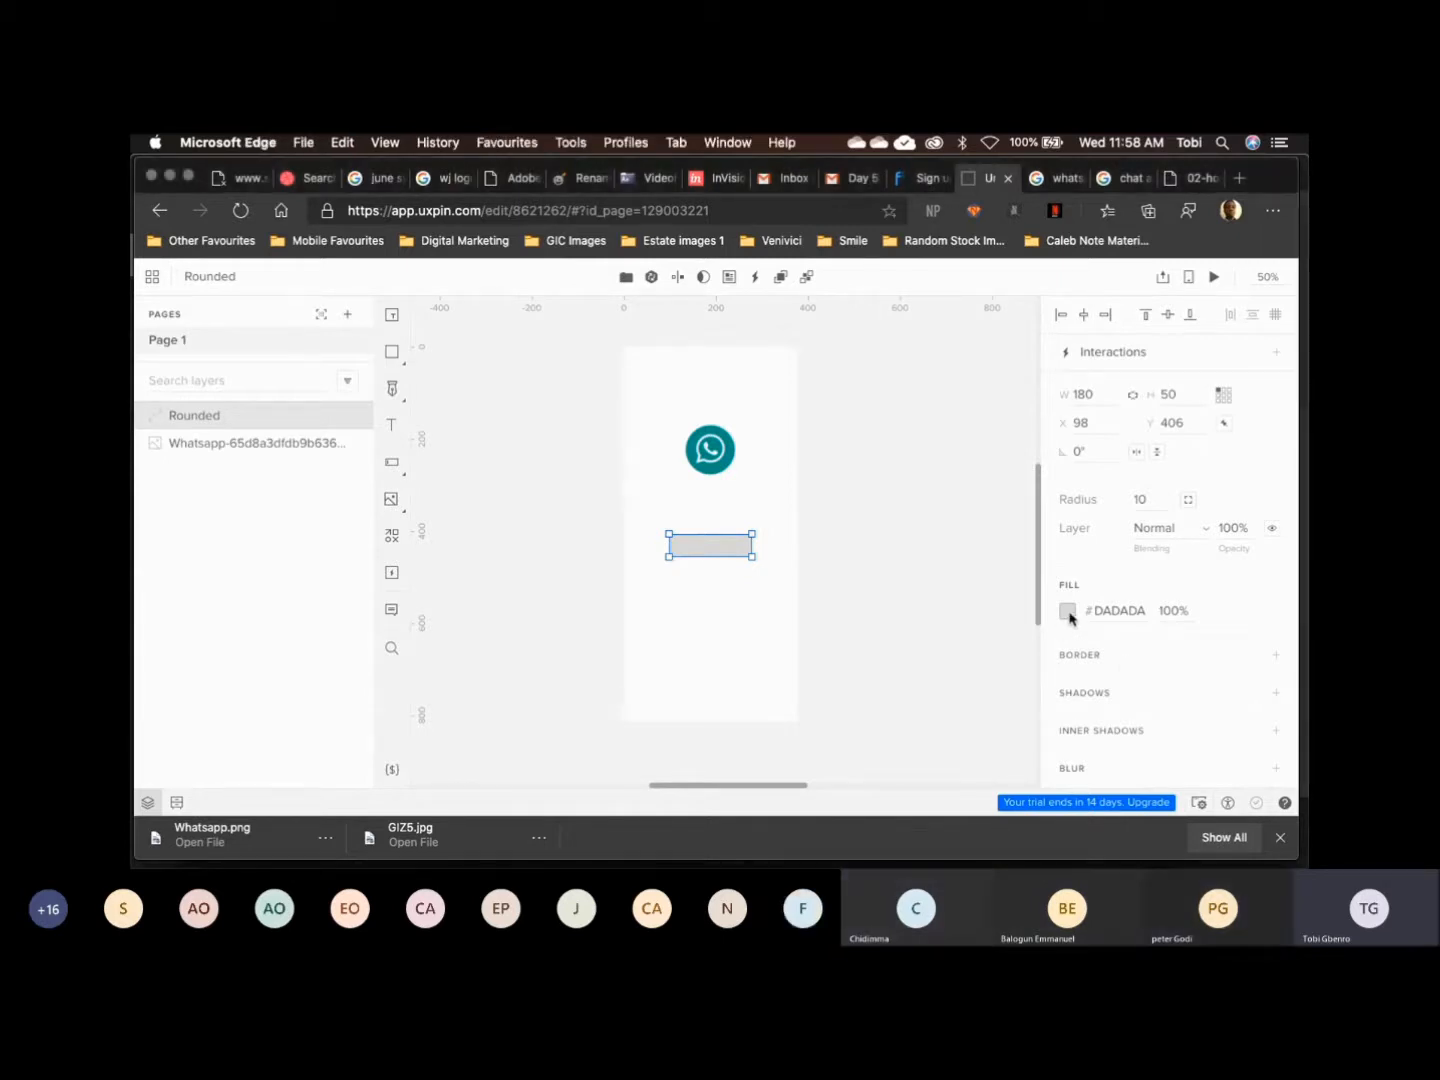
pyautogui.click(1069, 617)
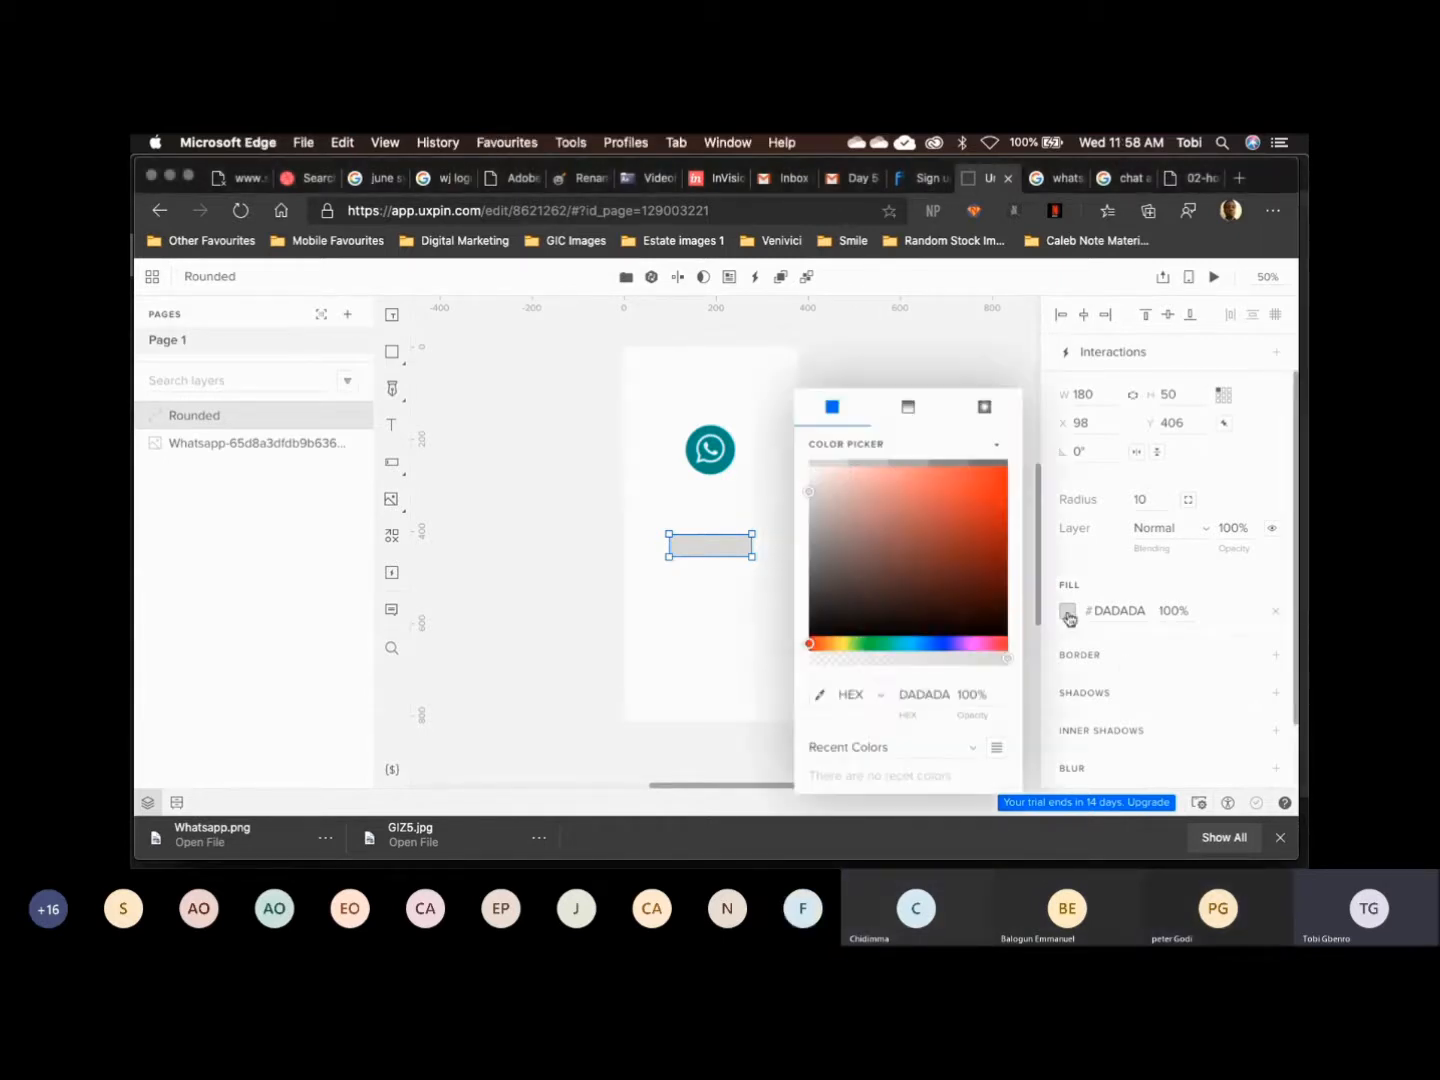
pyautogui.click(806, 490)
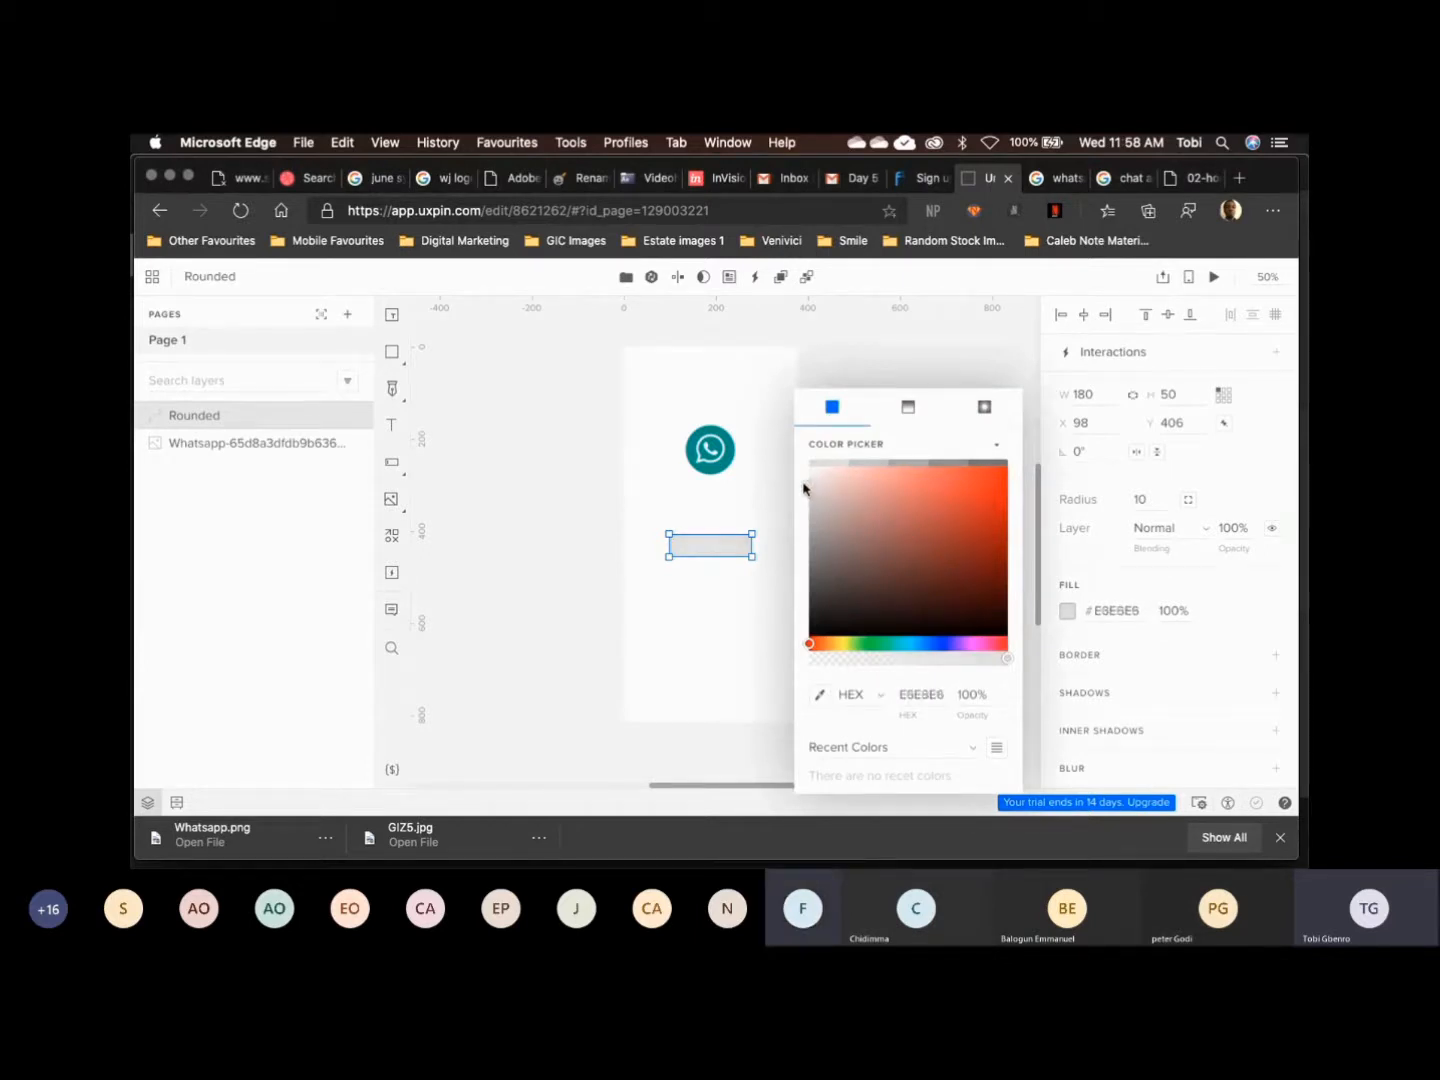
pyautogui.moveTo(821, 489); pyautogui.dragTo(797, 481)
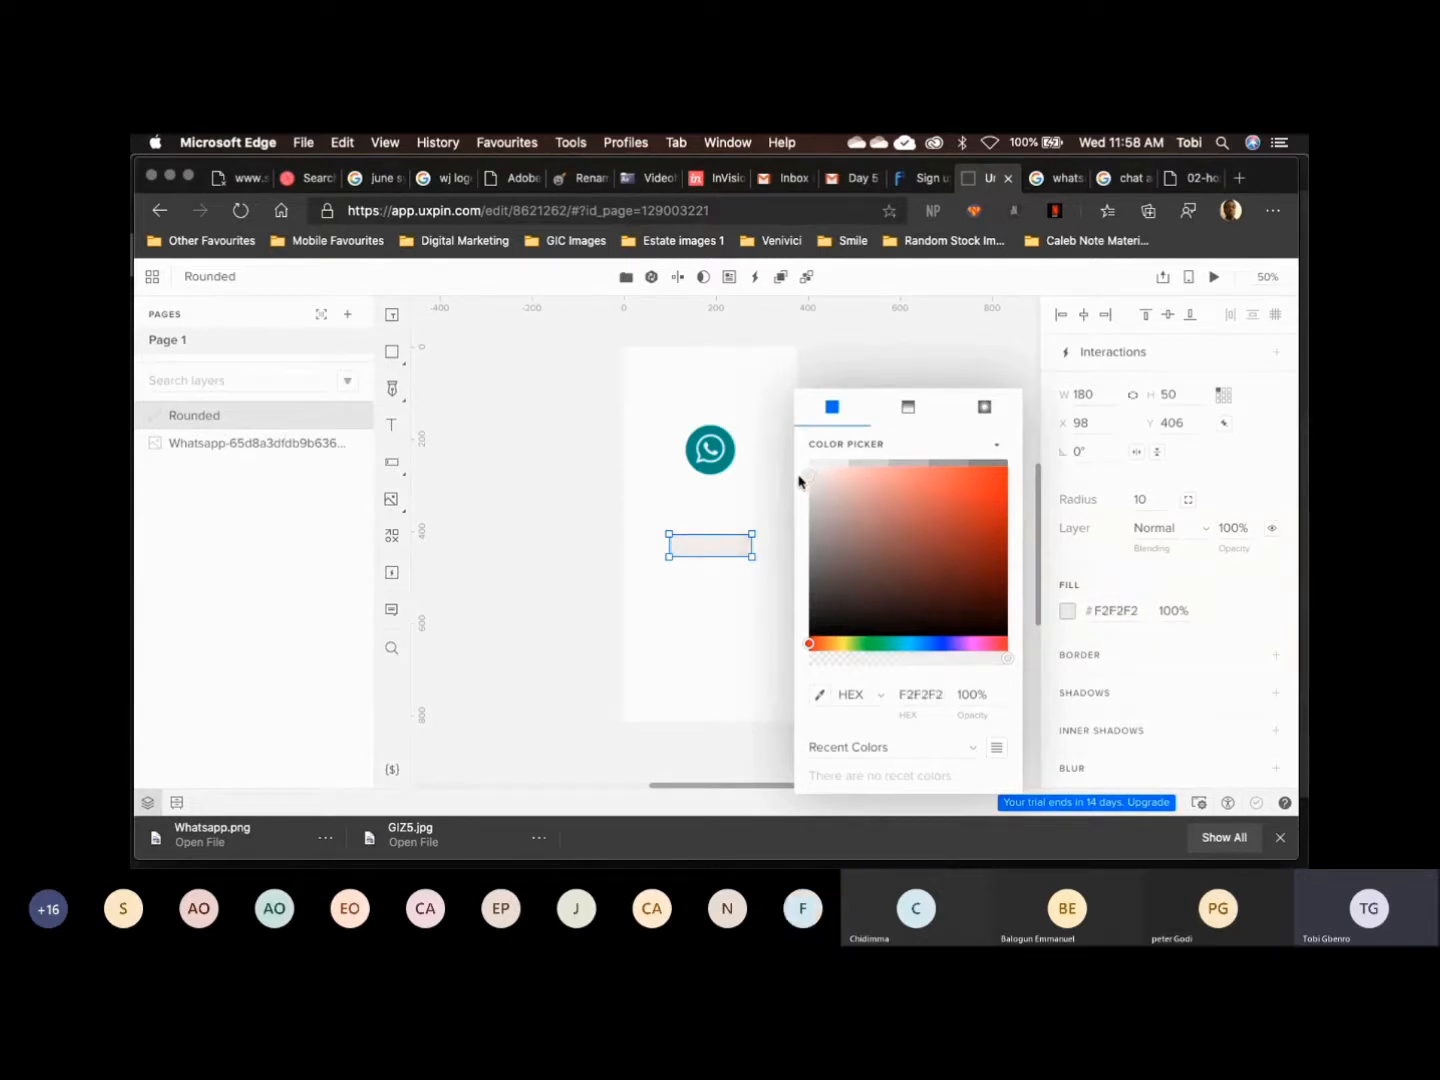
pyautogui.click(806, 485)
pyautogui.click(808, 481)
pyautogui.click(805, 484)
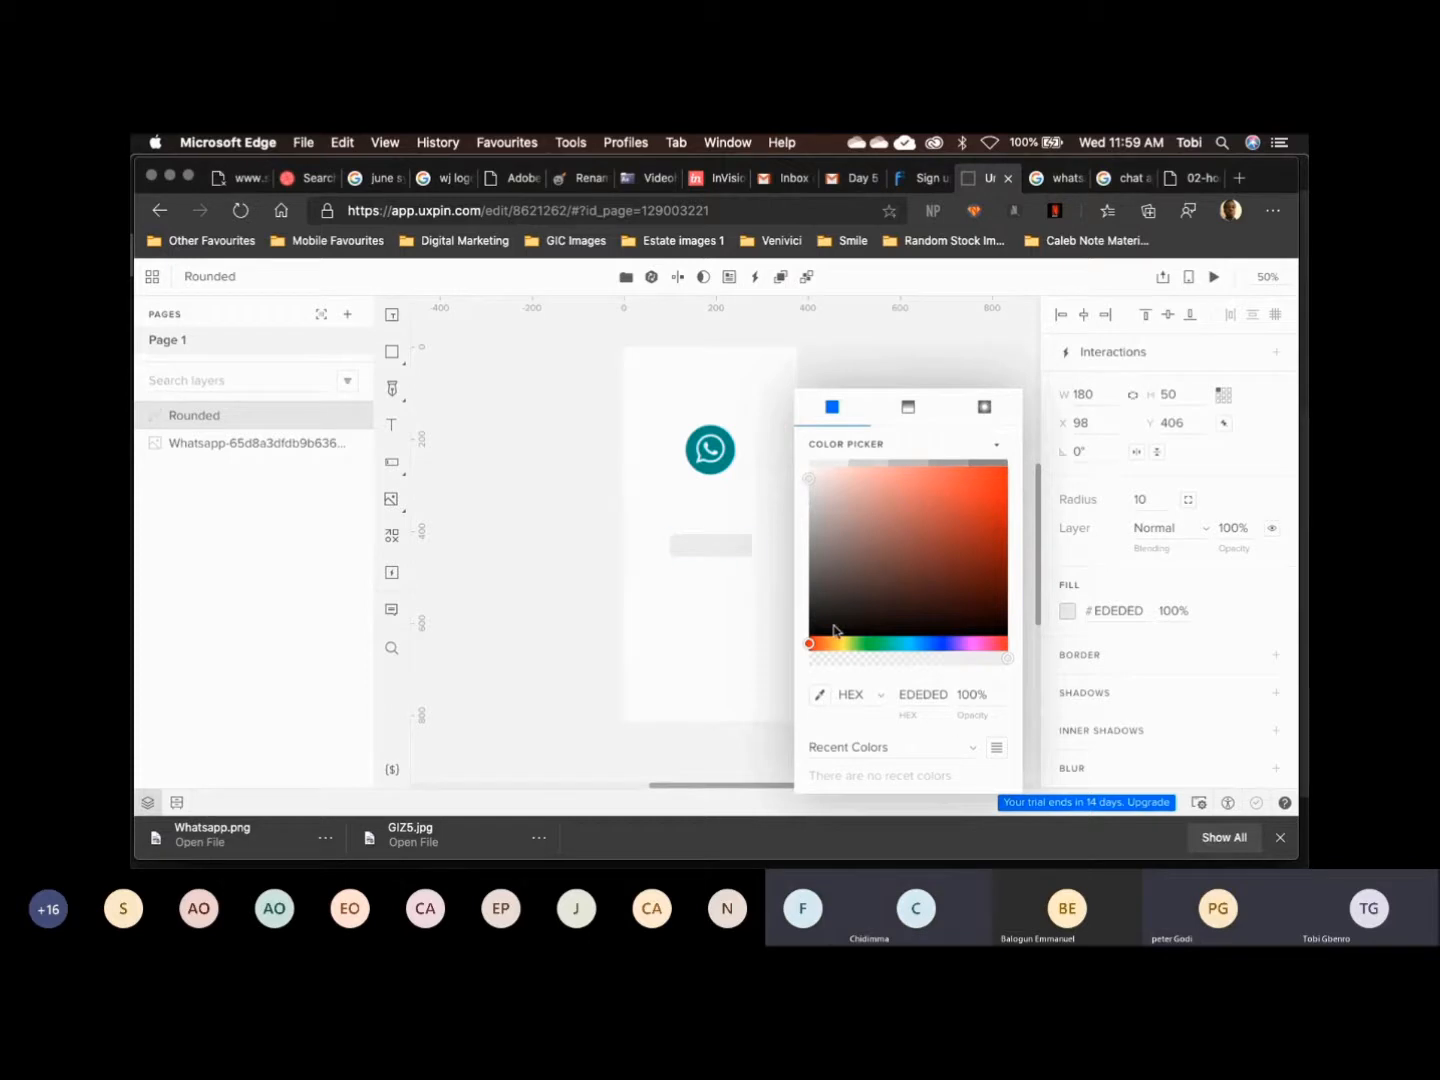
pyautogui.click(573, 530)
pyautogui.click(933, 635)
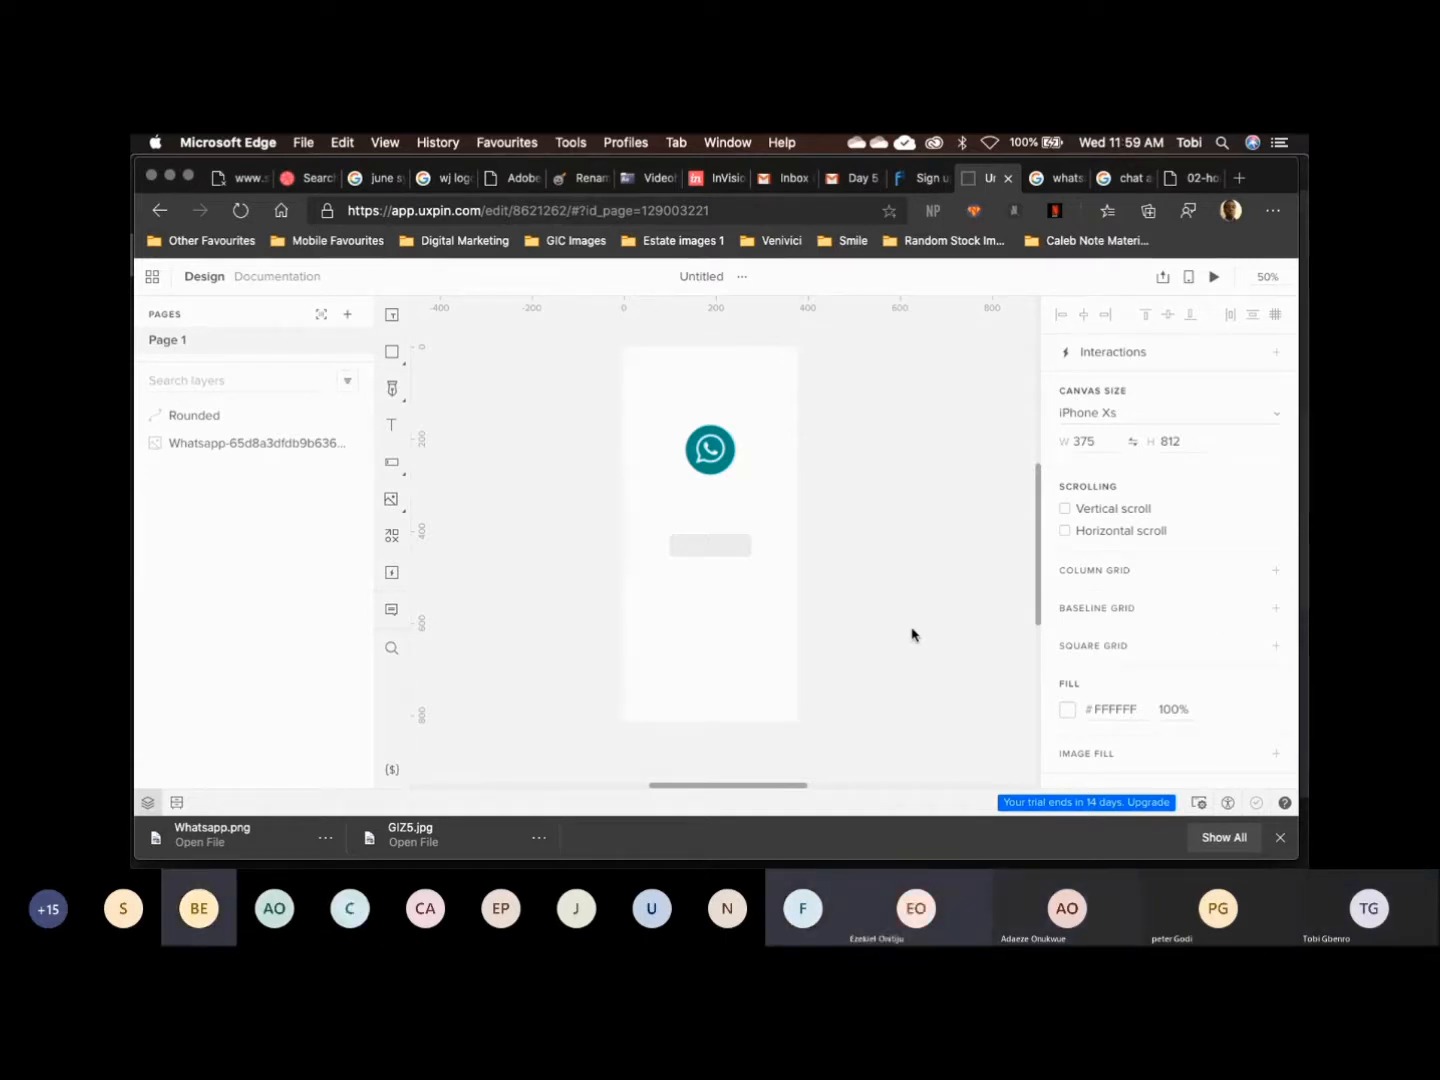
# Duplicate the light grey rounded rectangle and position the copy below the original at X 98, Y 481
pyautogui.click(725, 546)
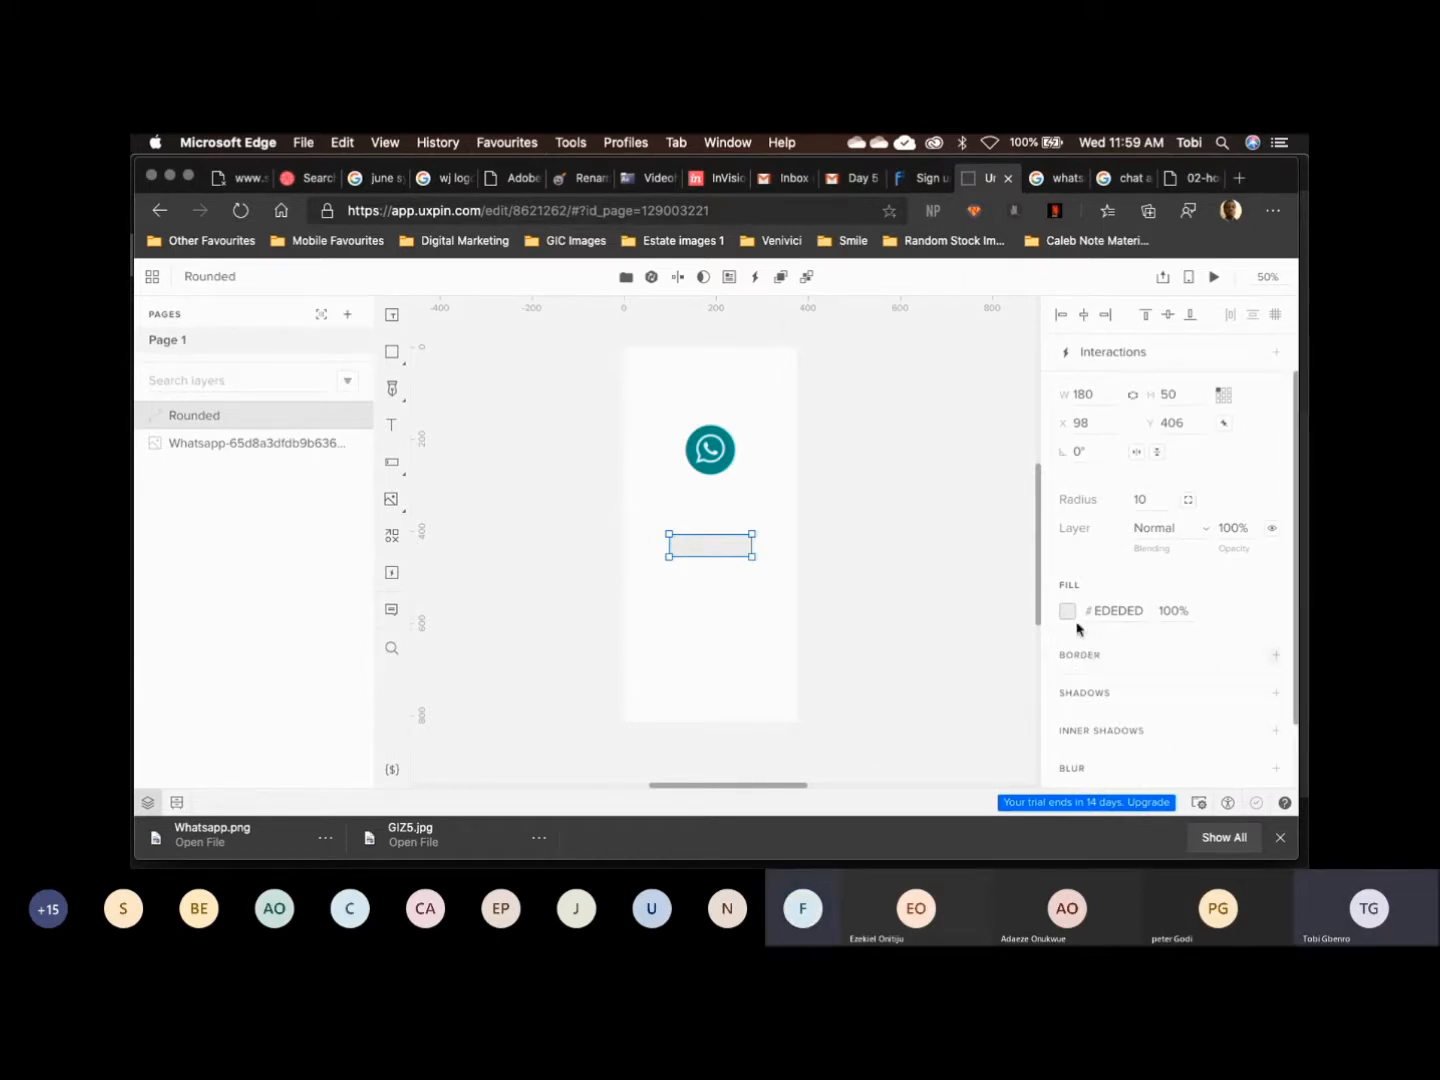
pyautogui.click(1067, 617)
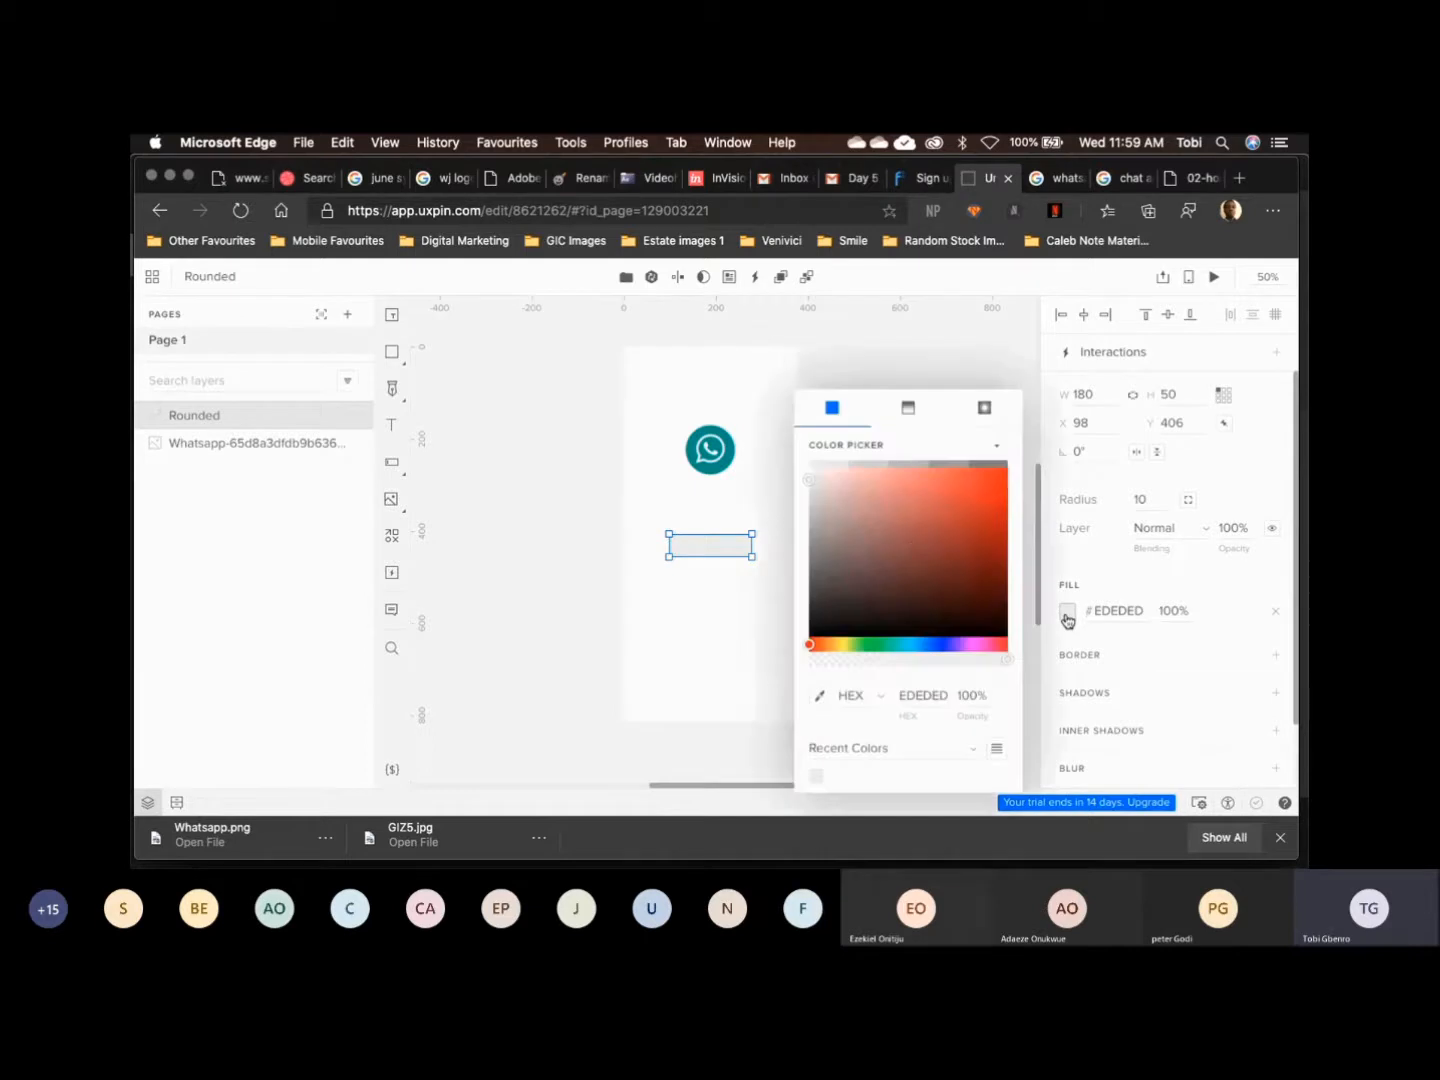
pyautogui.click(571, 499)
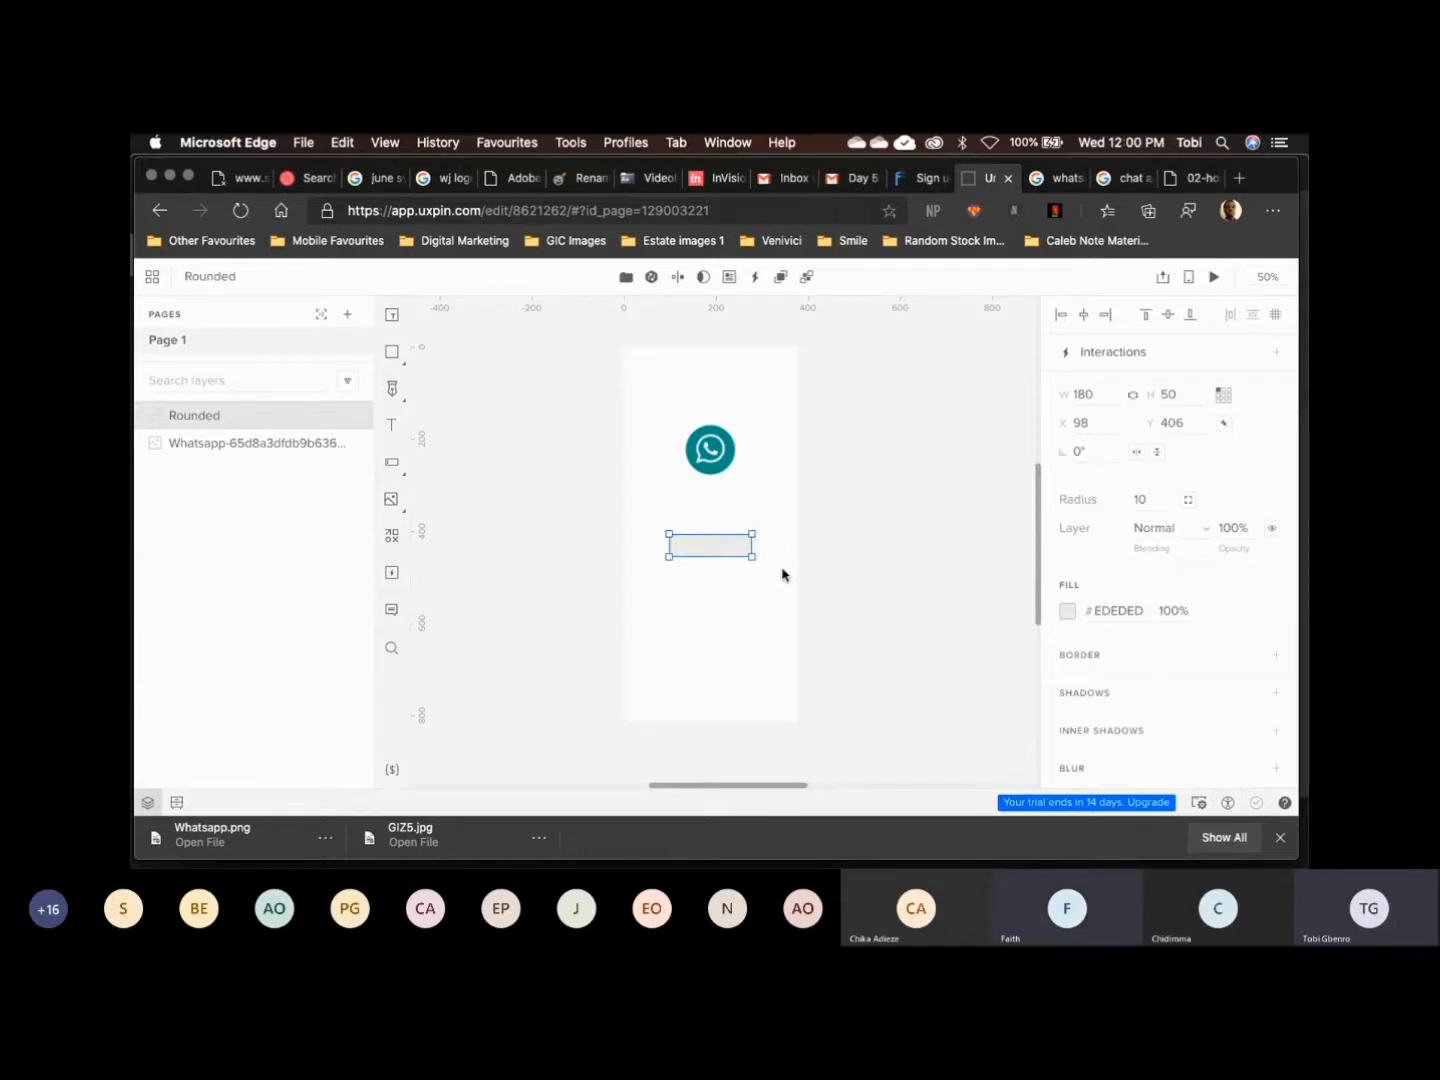
pyautogui.press('super+v')
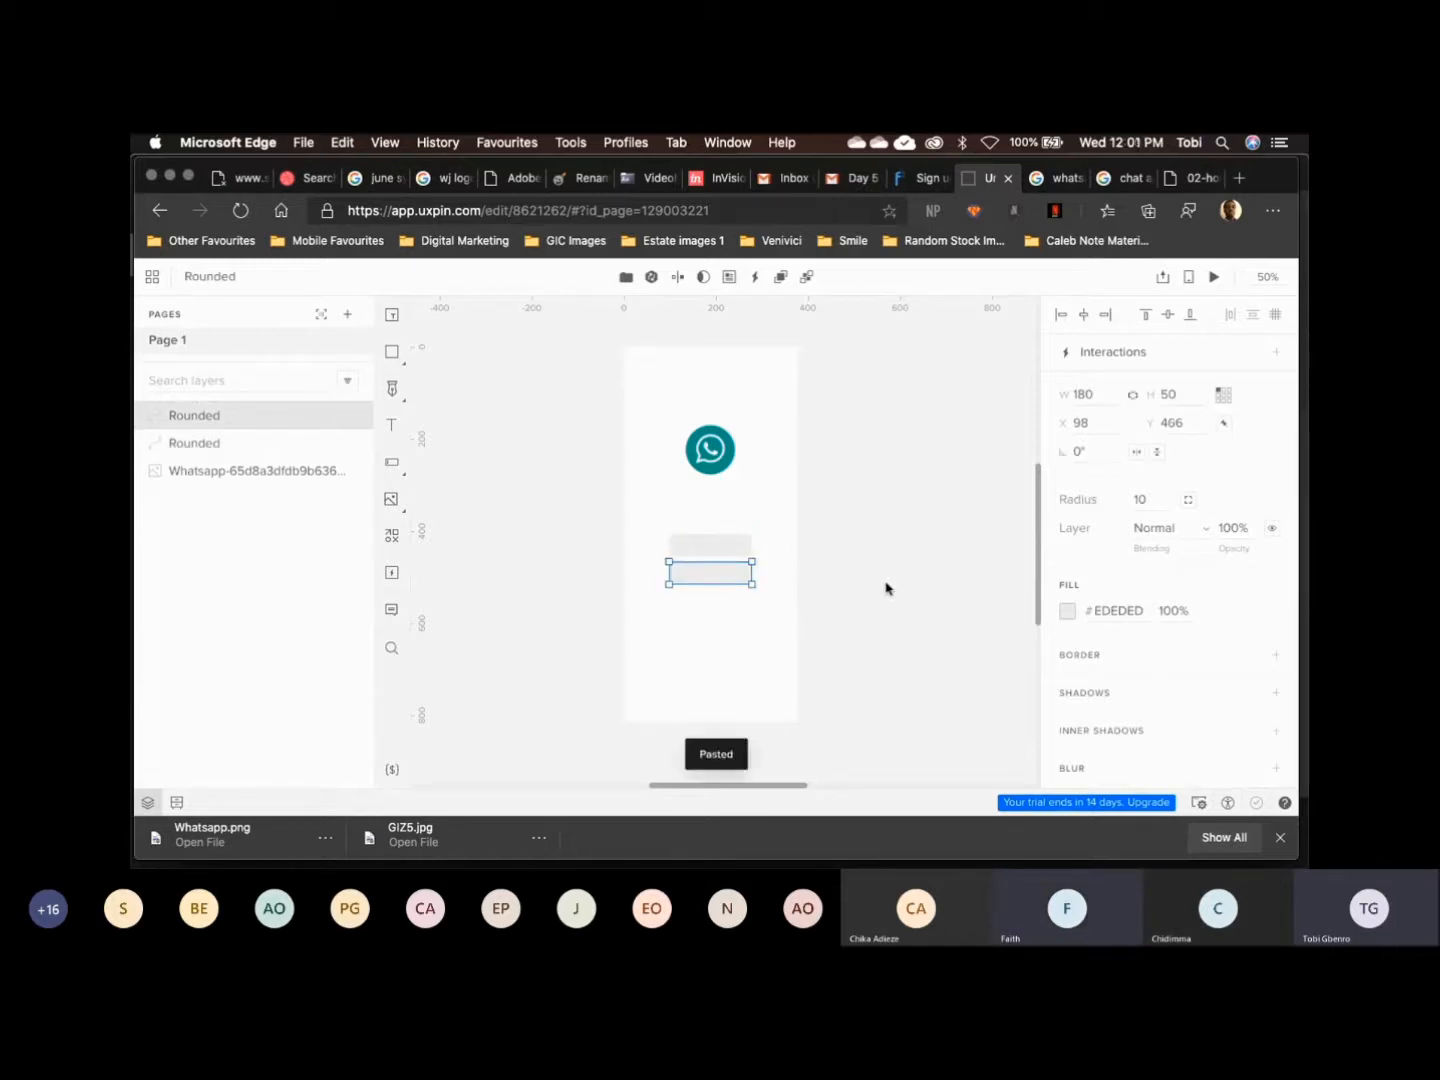
pyautogui.click(886, 588)
pyautogui.click(730, 577)
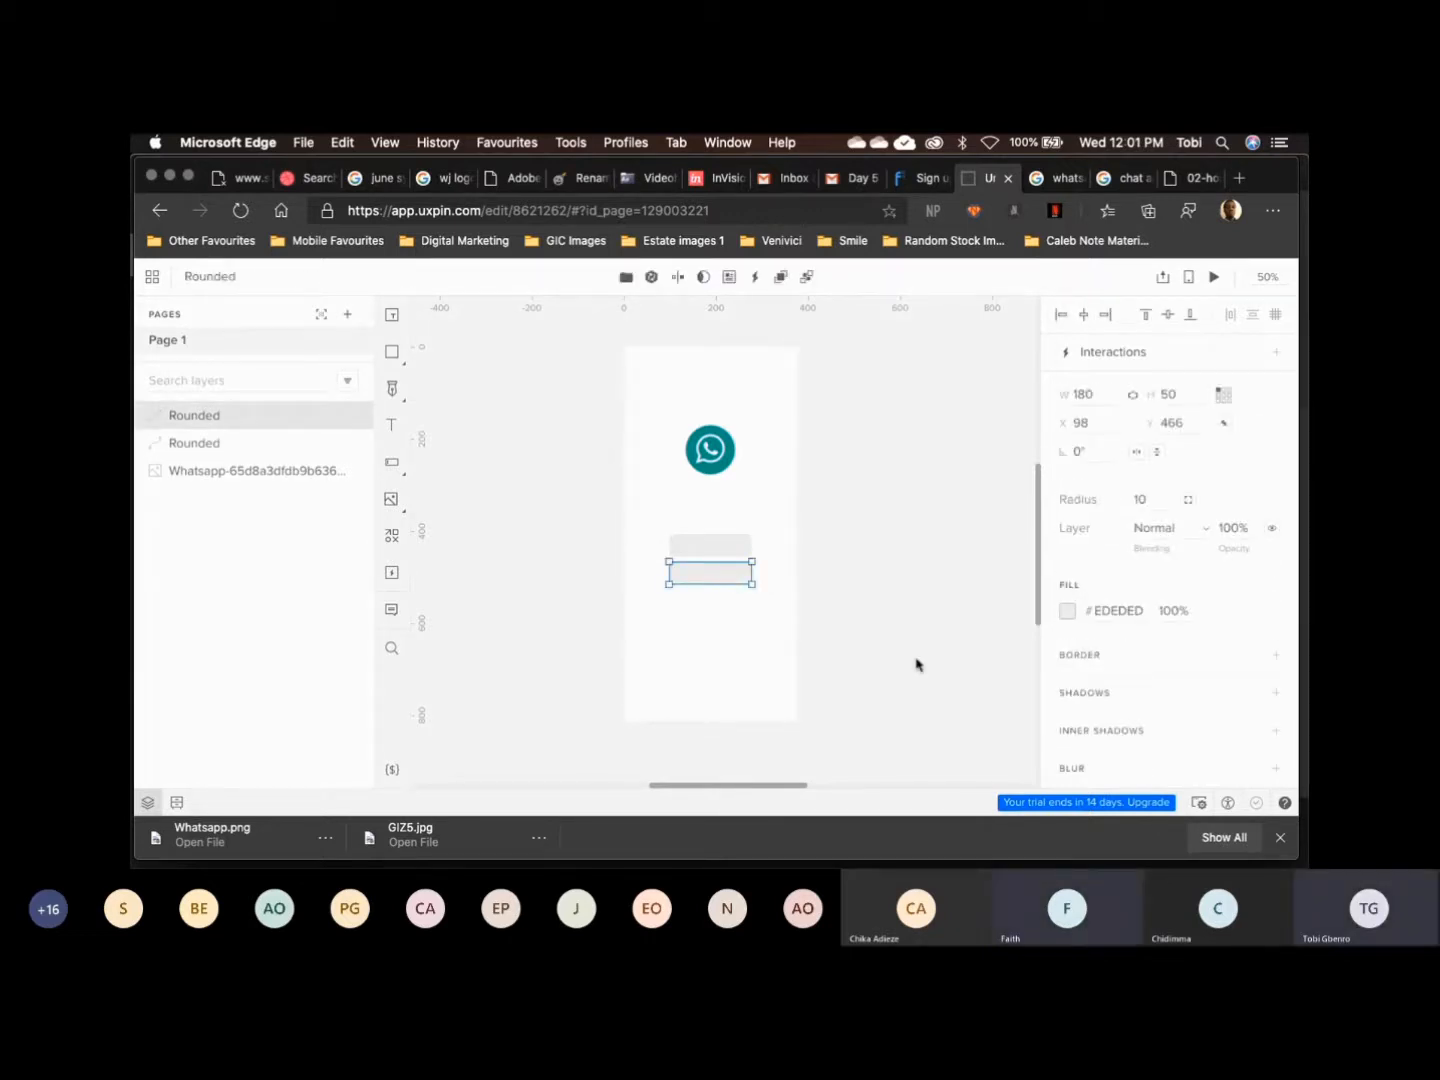
pyautogui.click(796, 558)
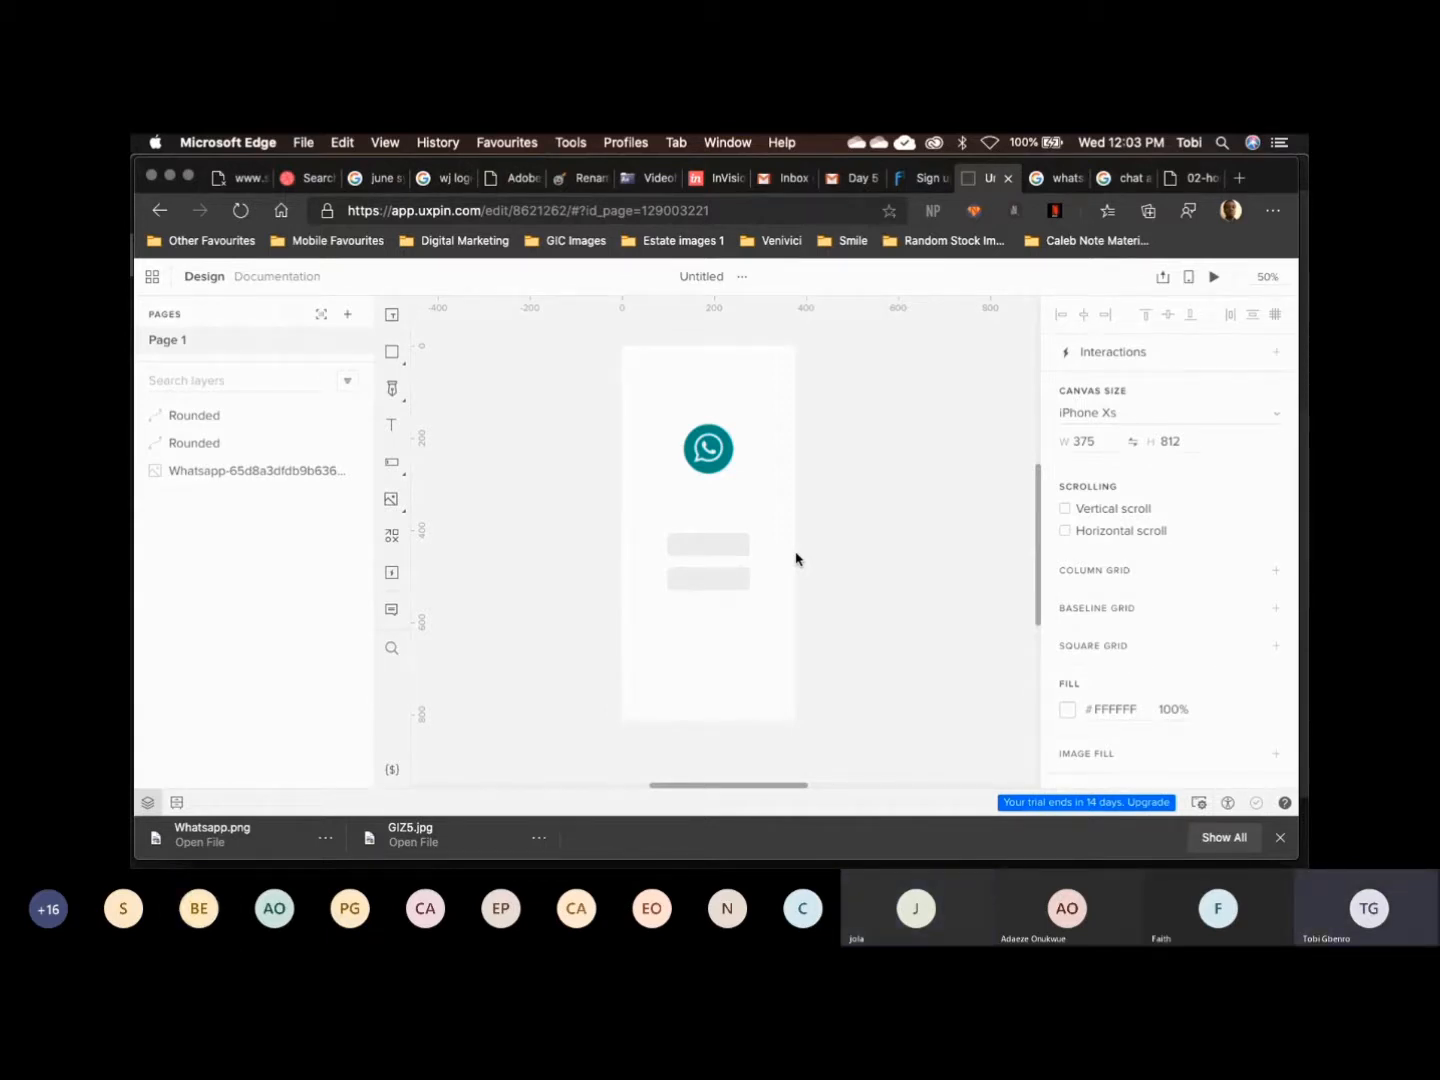
pyautogui.click(728, 537)
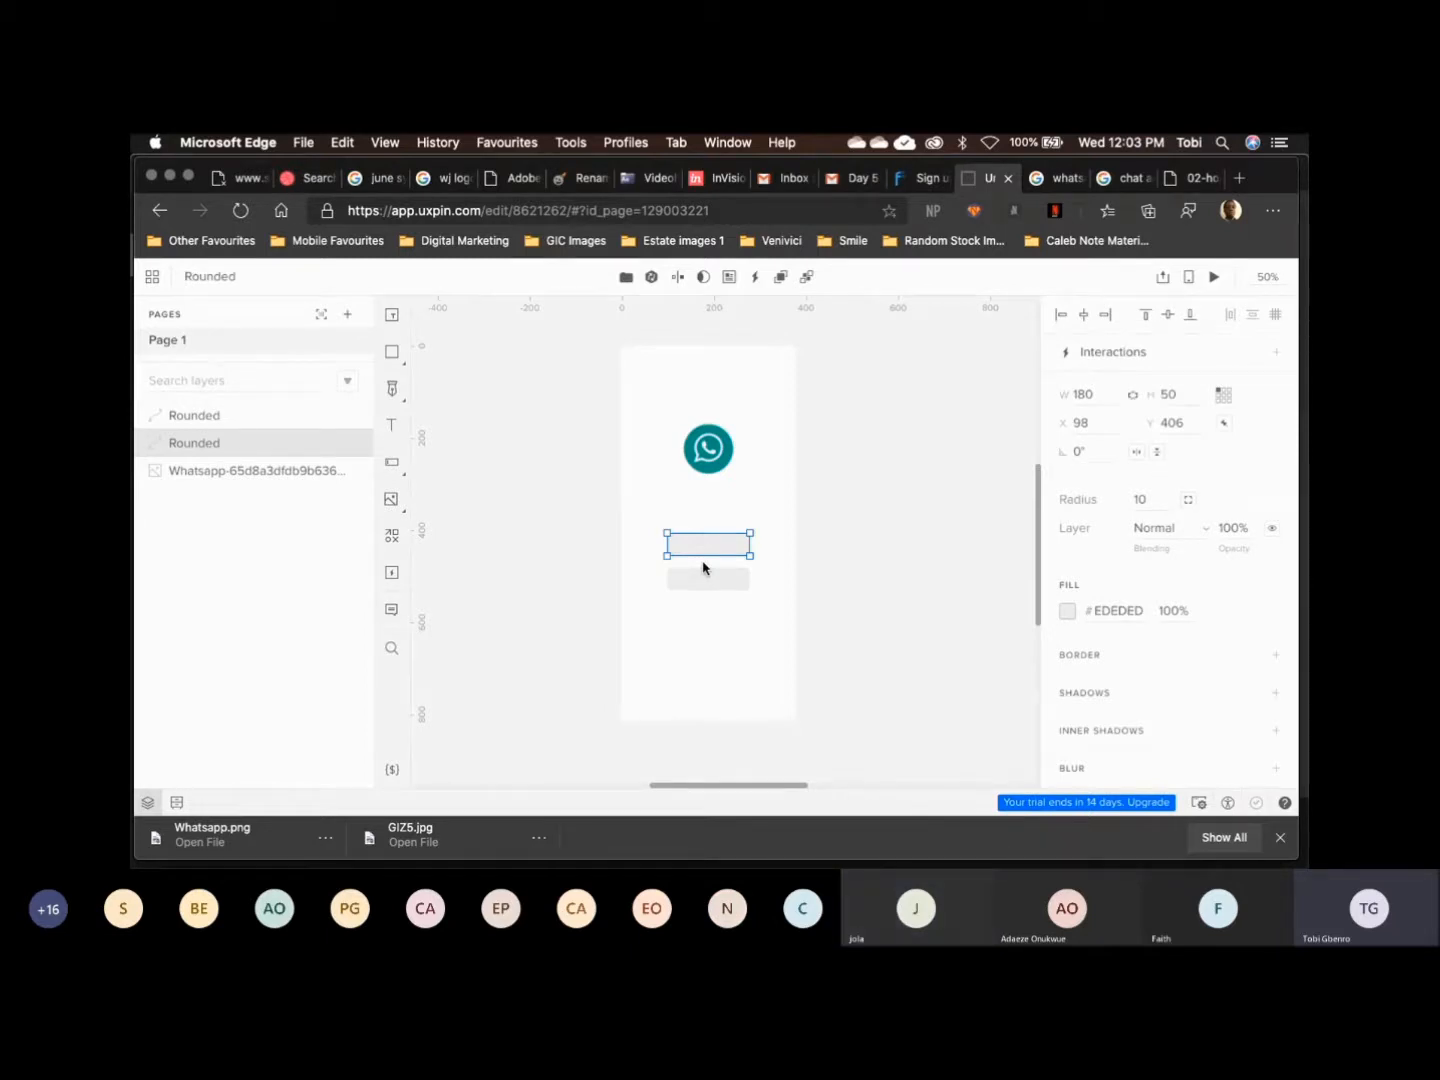
pyautogui.click(700, 580)
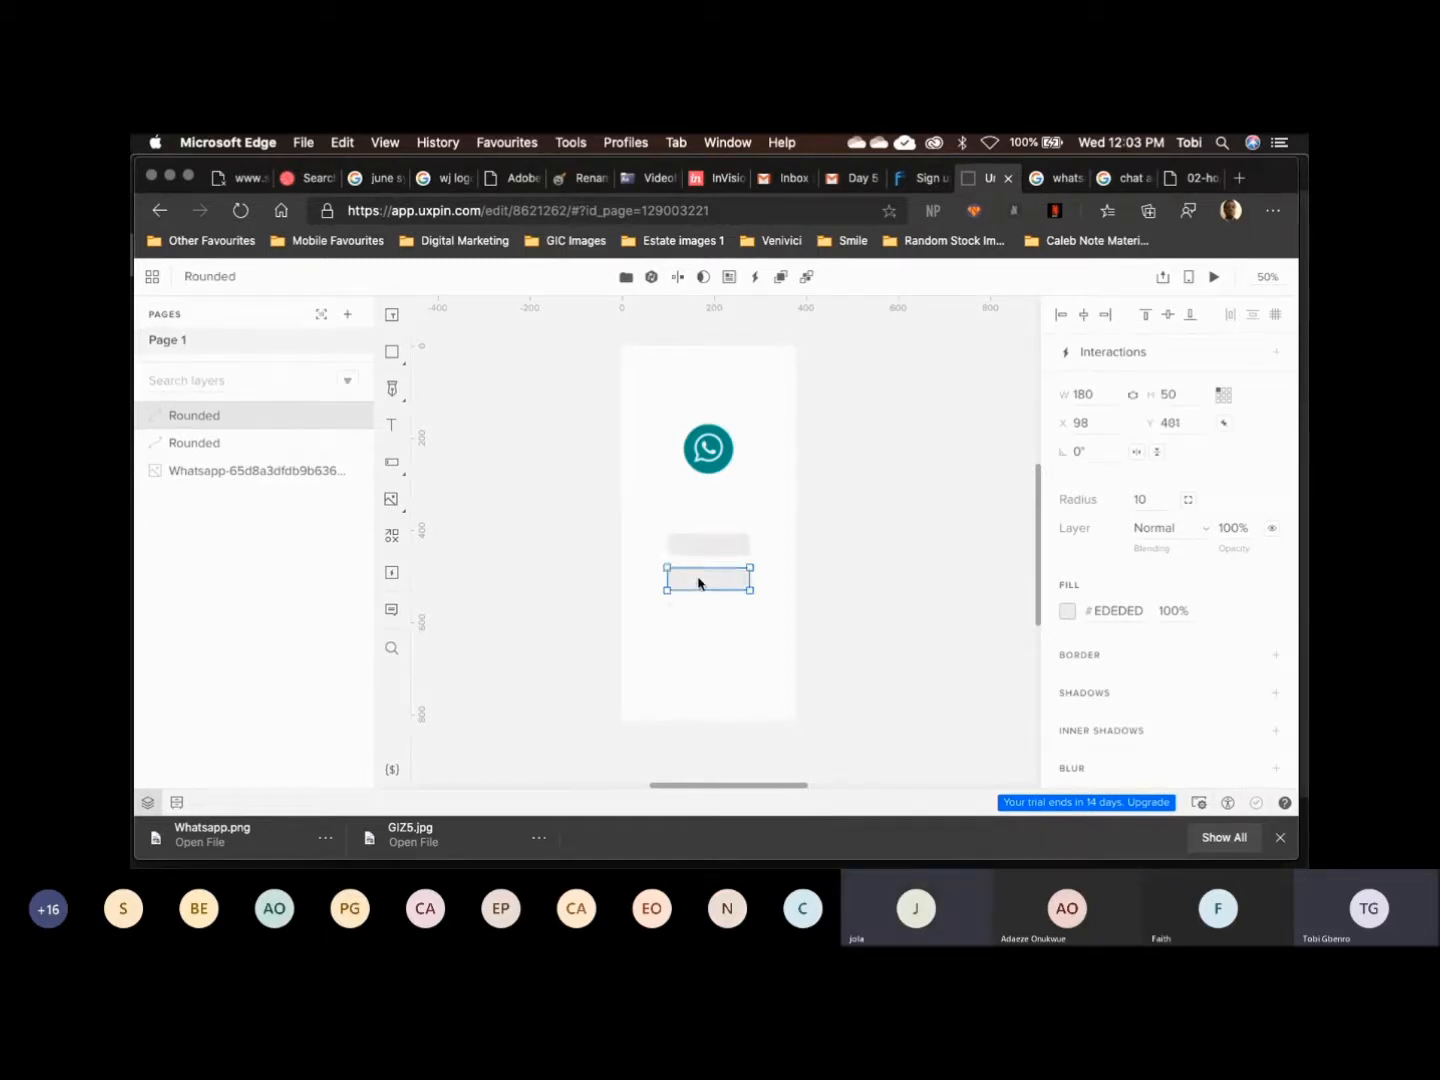
pyautogui.click(930, 590)
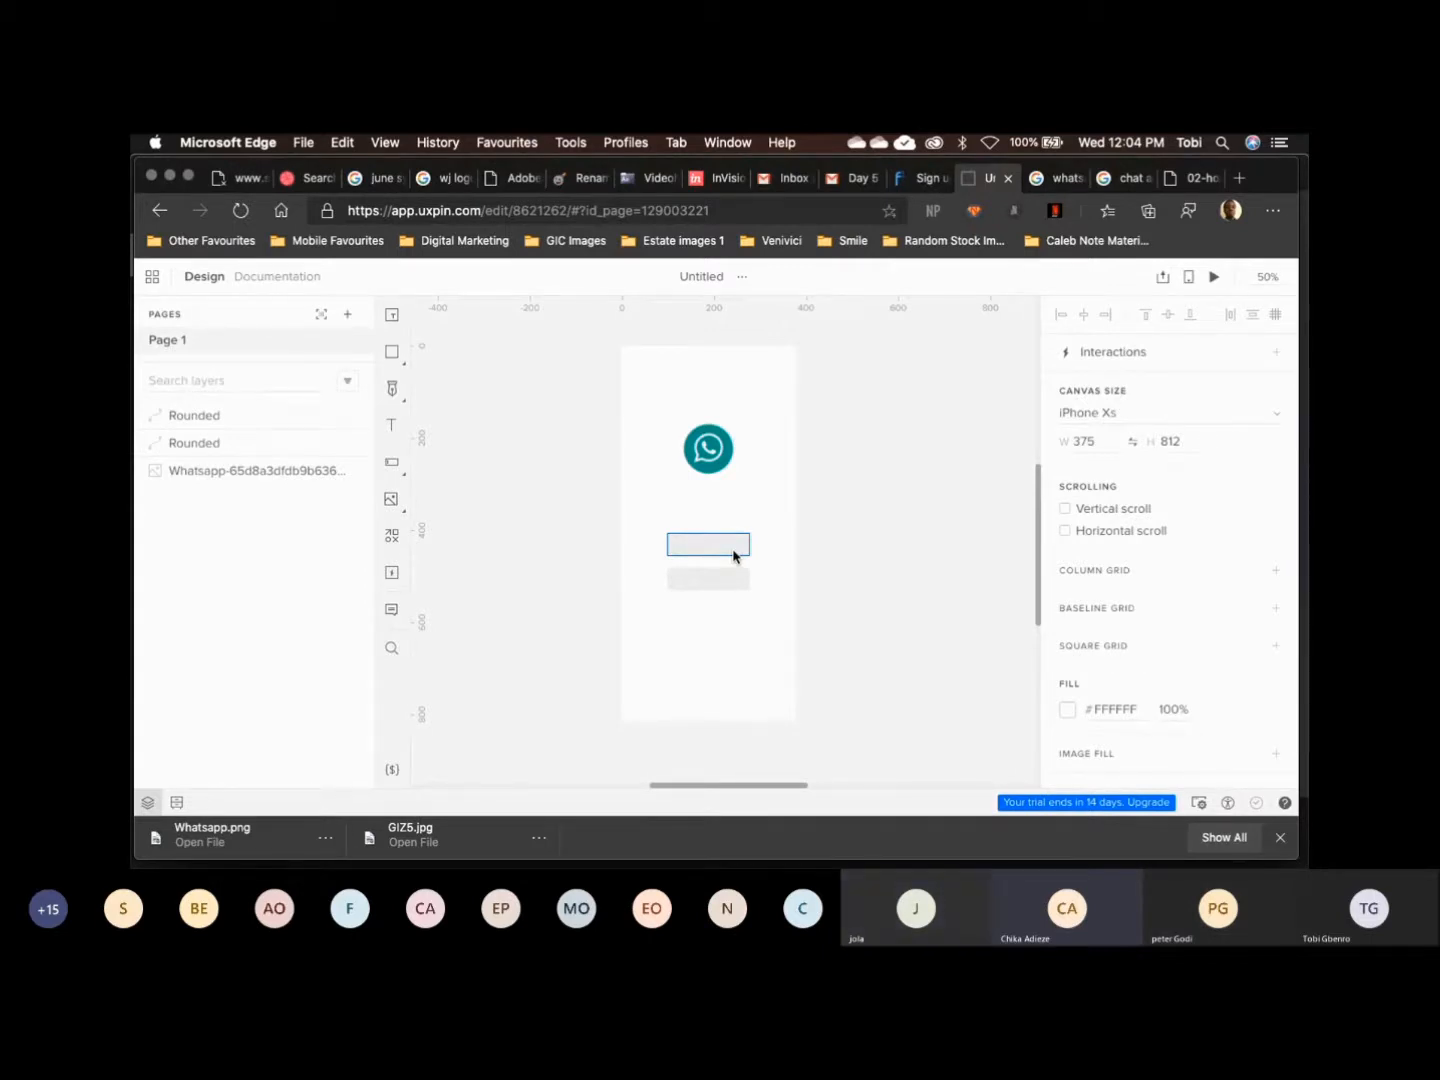
pyautogui.click(707, 587)
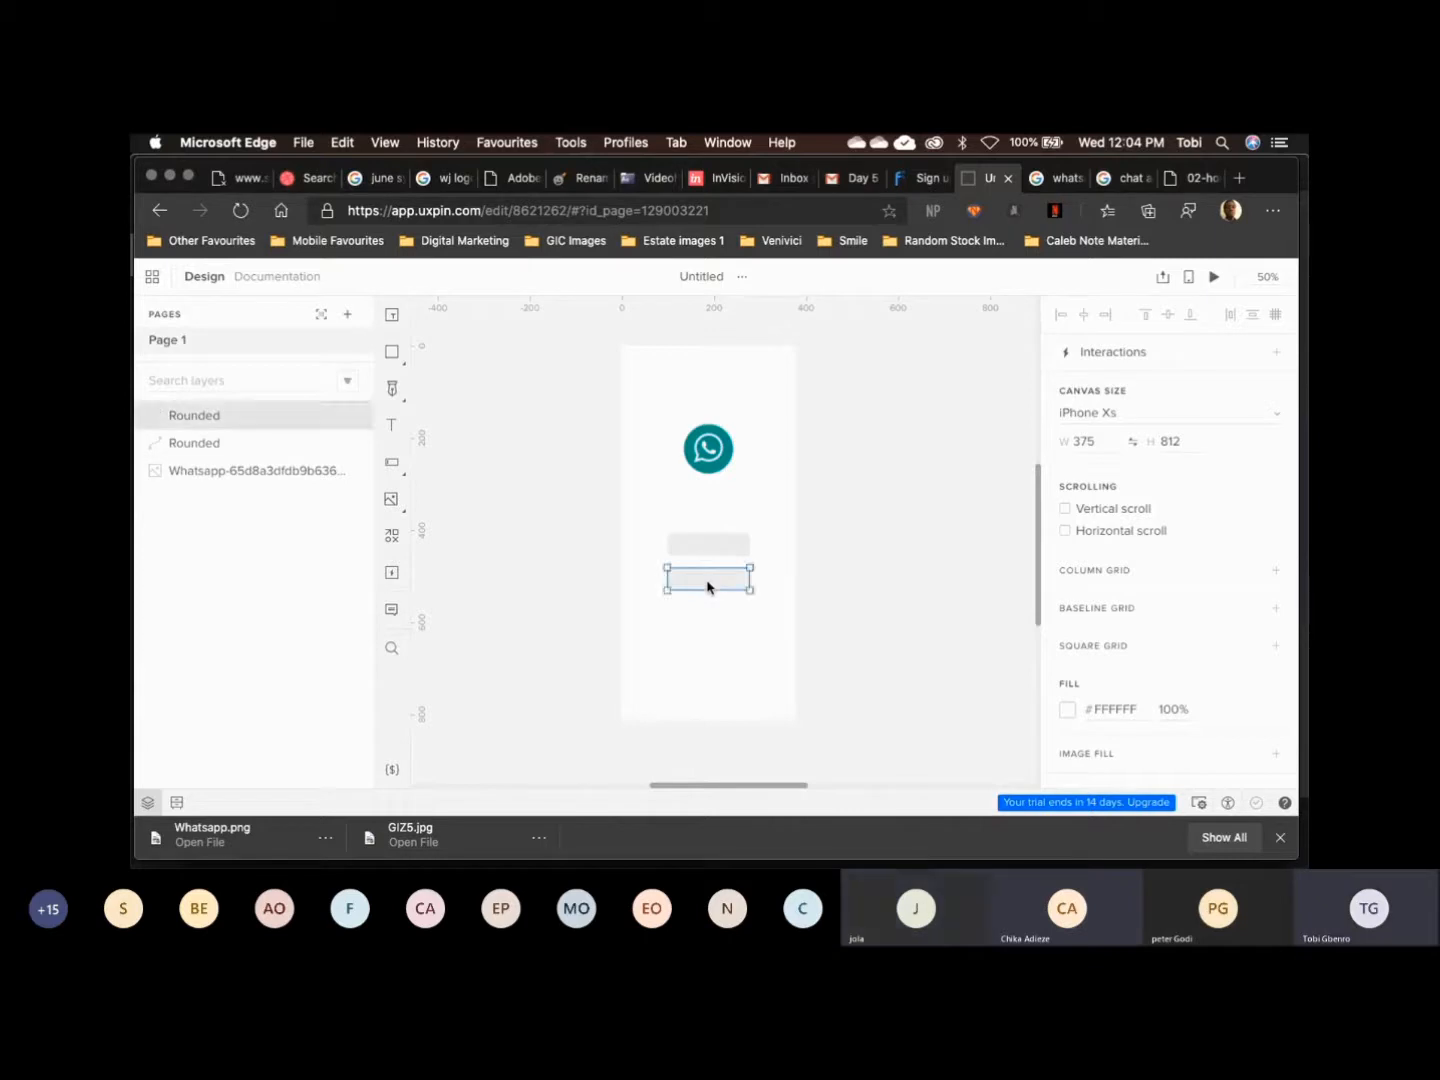
pyautogui.moveTo(706, 588); pyautogui.dragTo(706, 588)
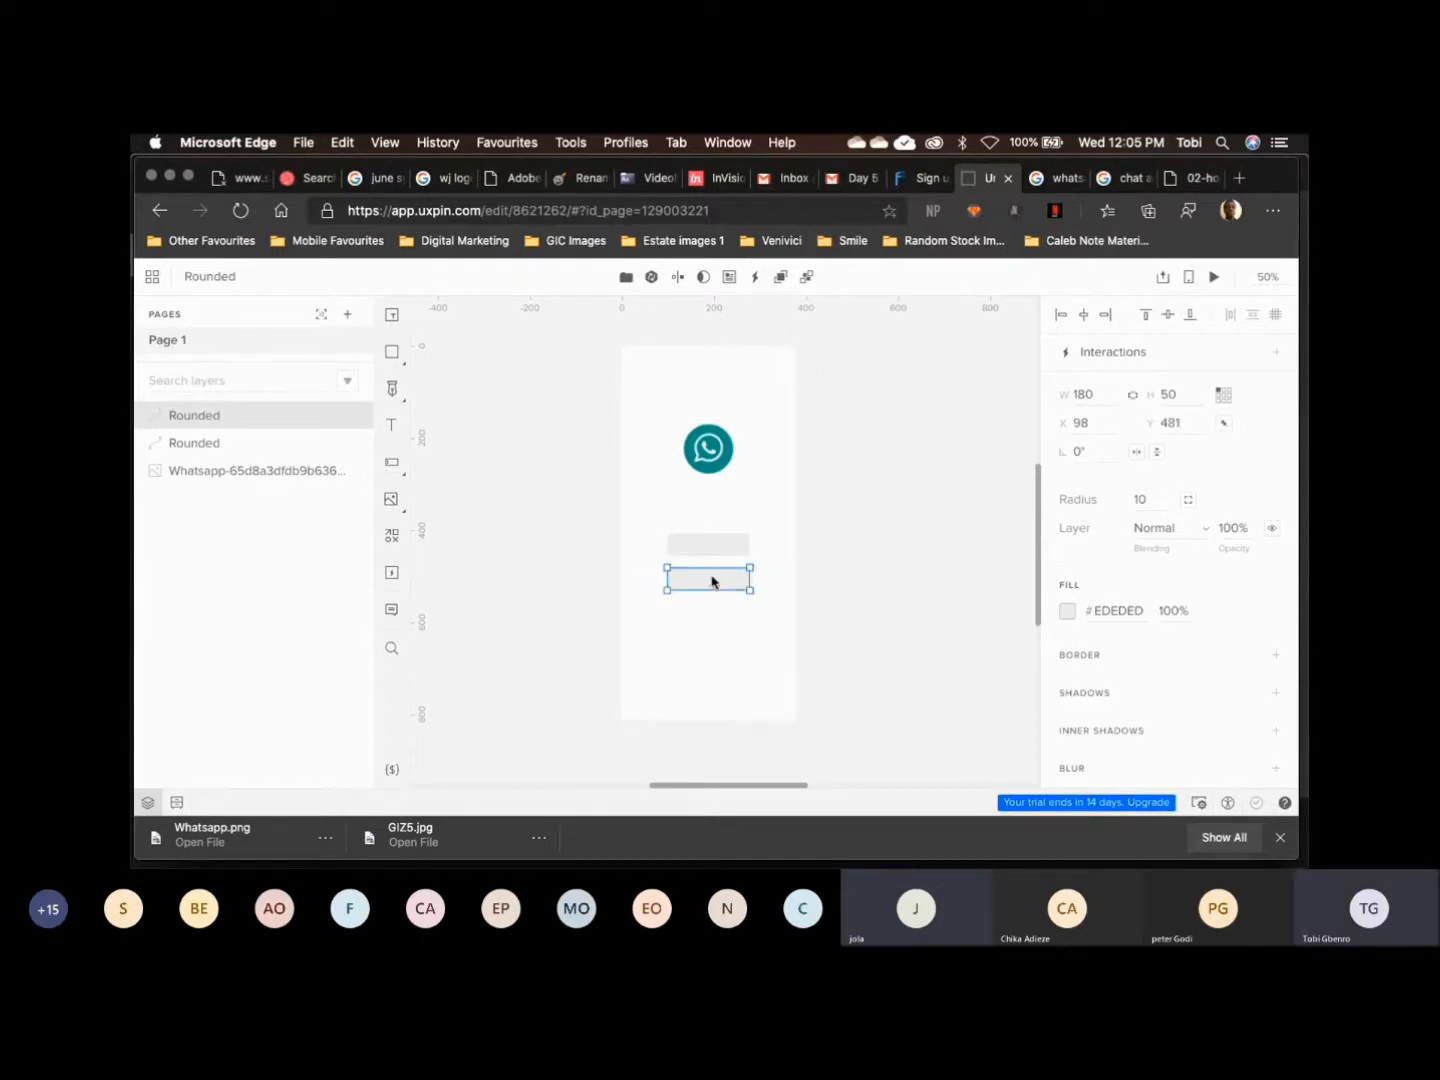
pyautogui.click(878, 605)
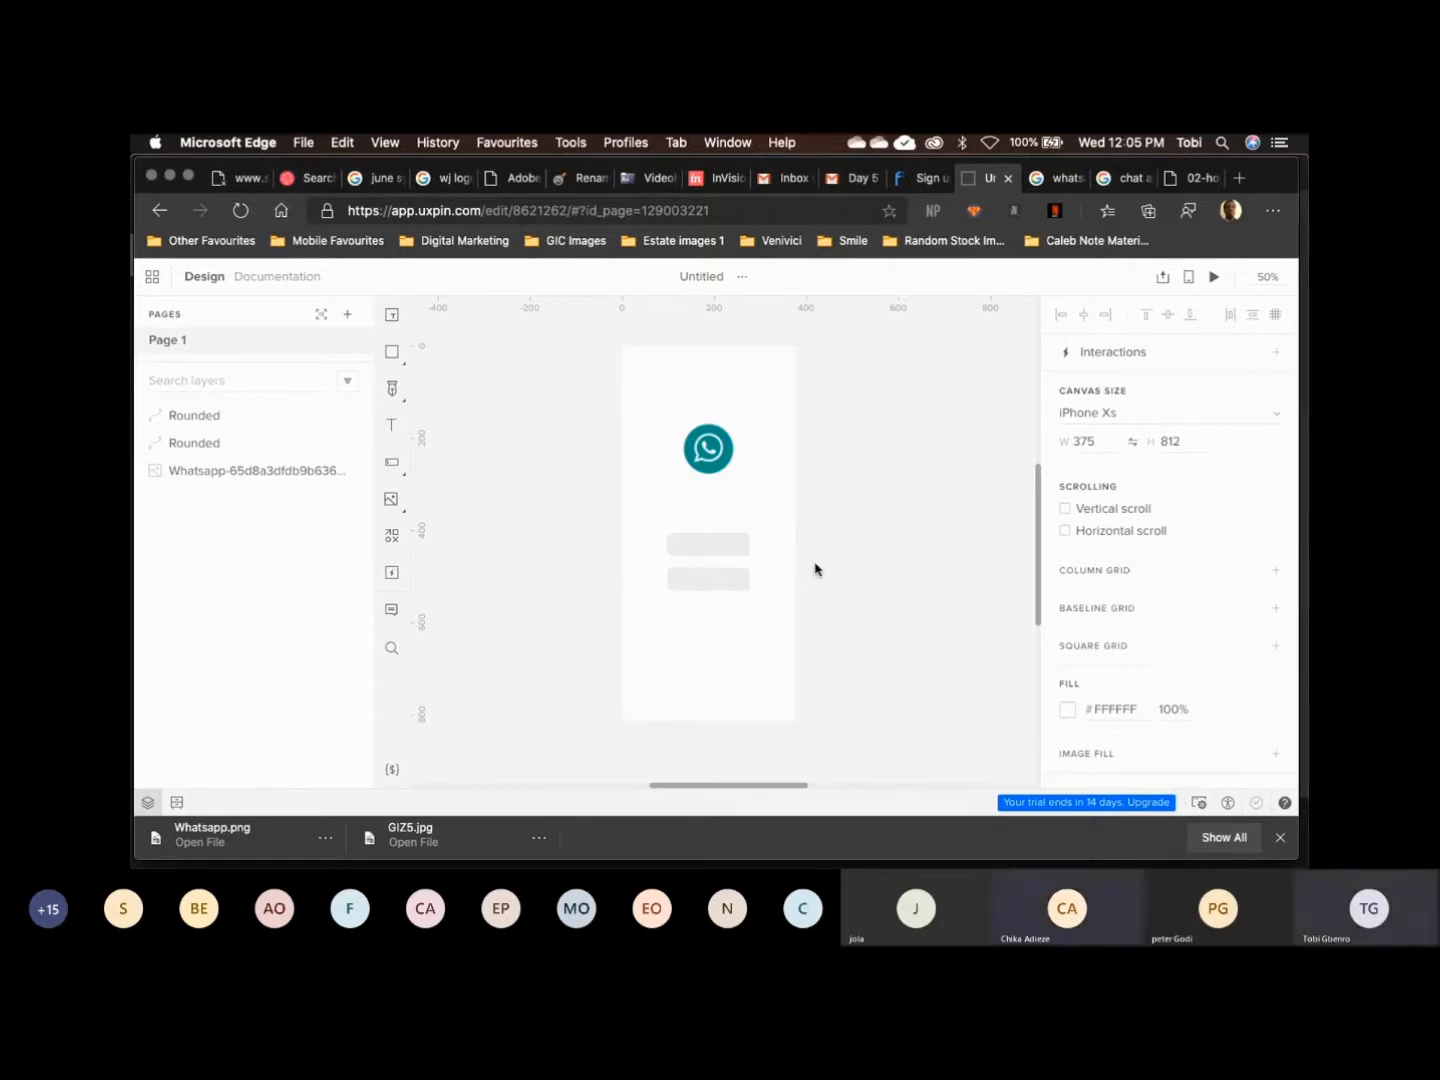
pyautogui.click(725, 581)
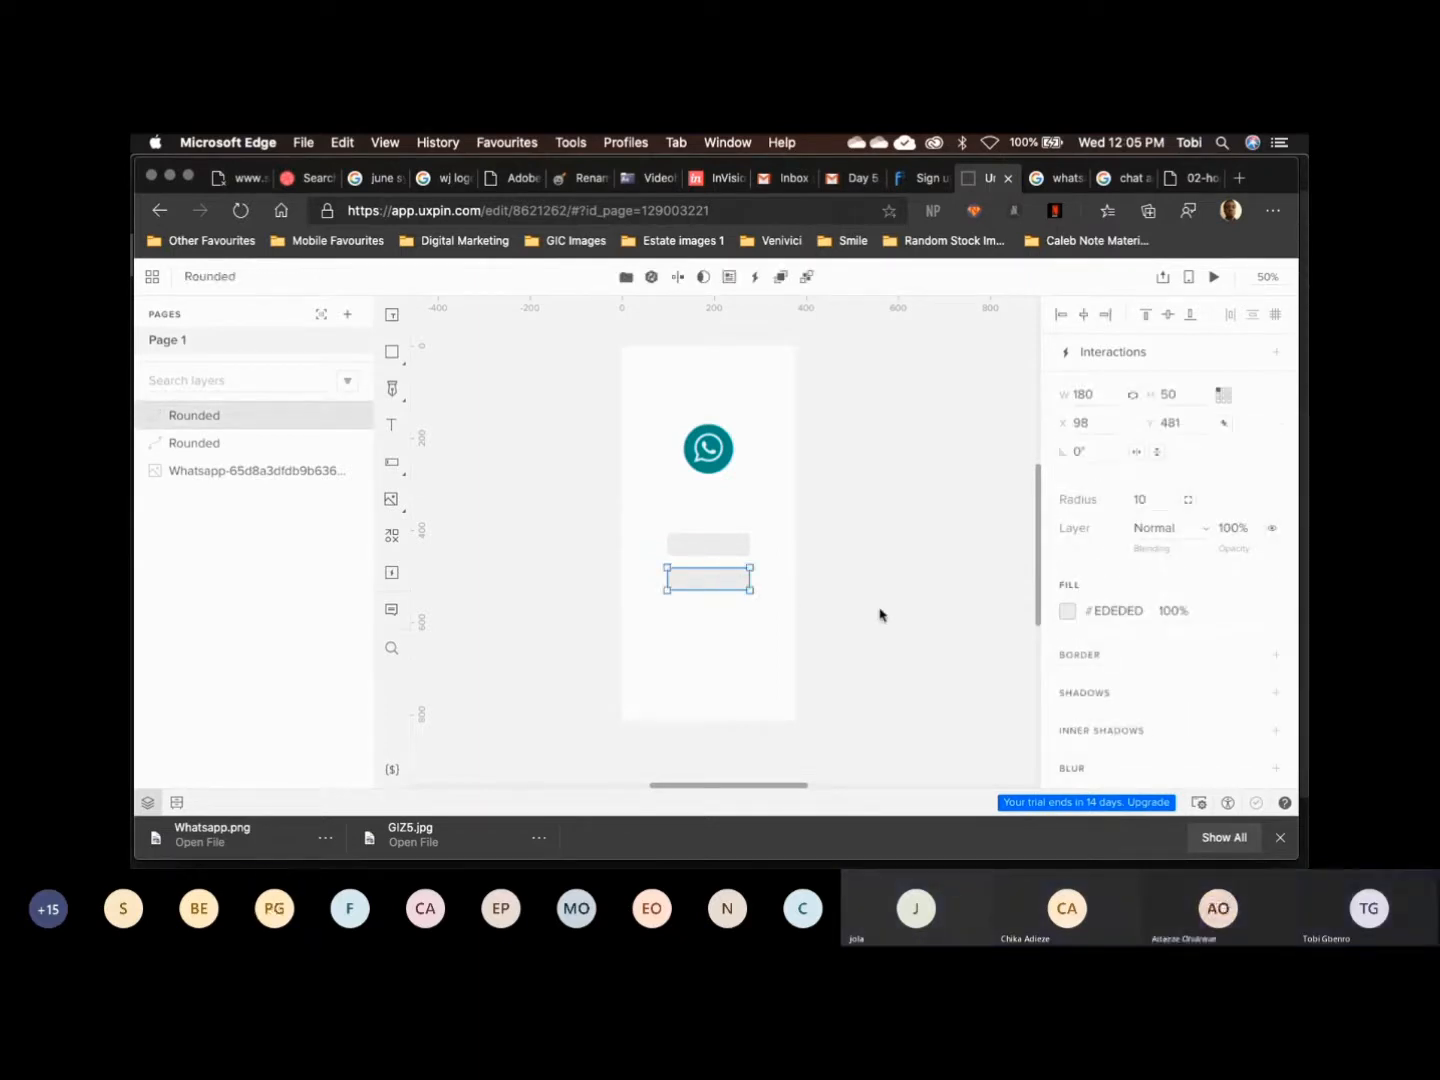
pyautogui.click(880, 614)
pyautogui.click(717, 581)
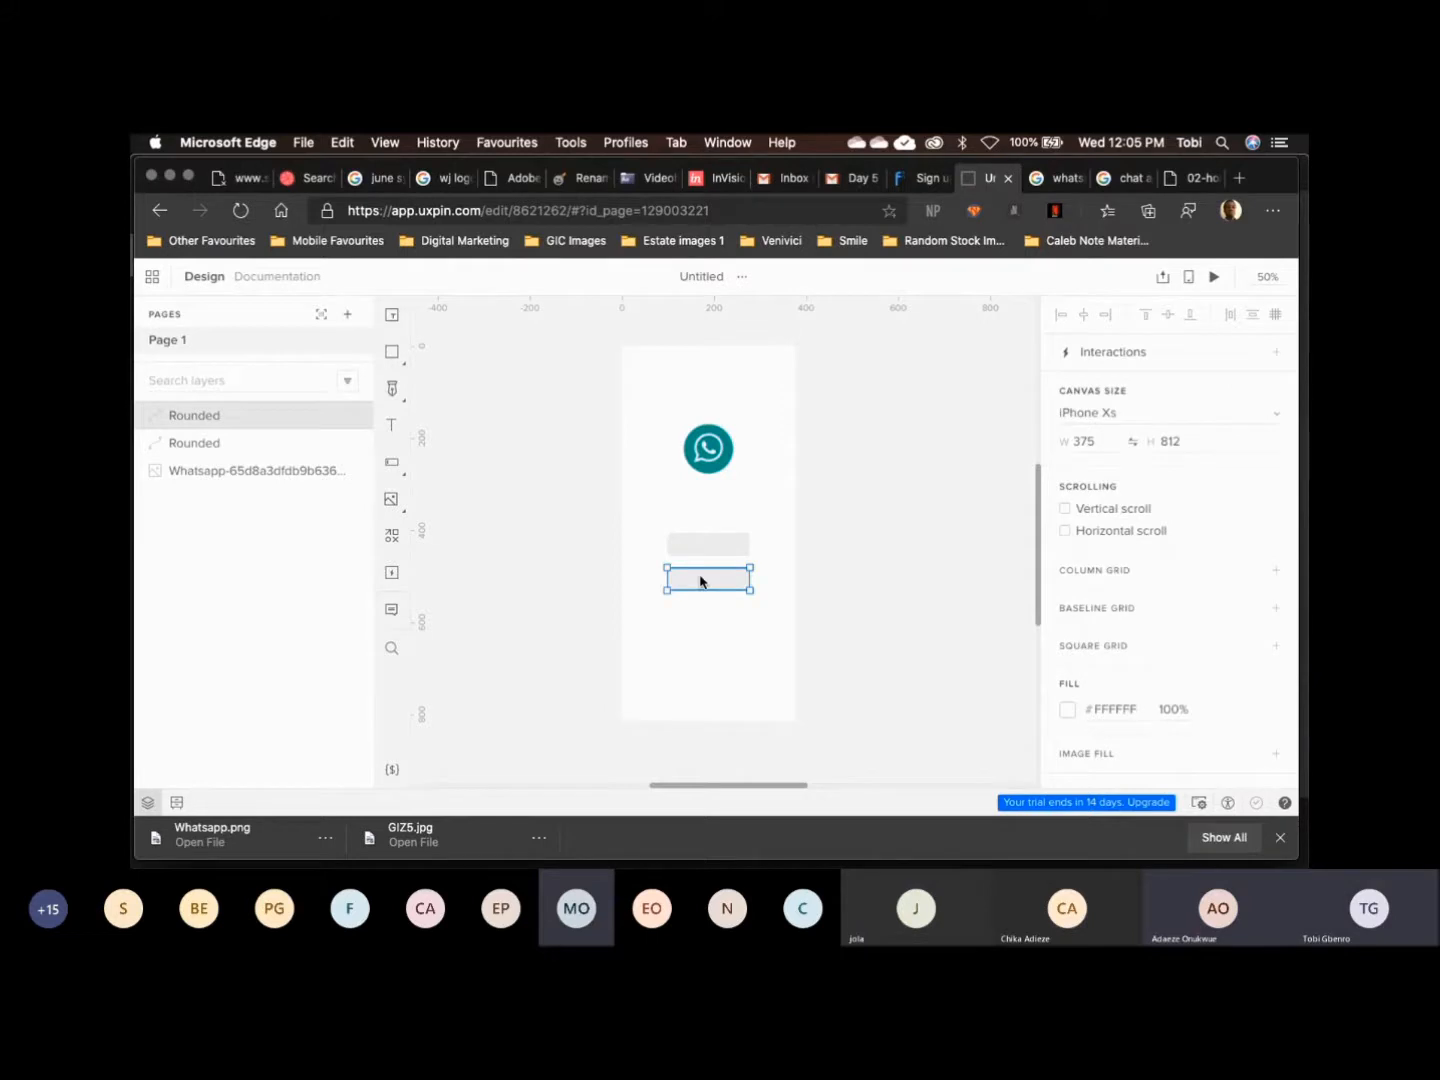
pyautogui.moveTo(704, 589); pyautogui.dragTo(701, 583)
pyautogui.press('super+z')
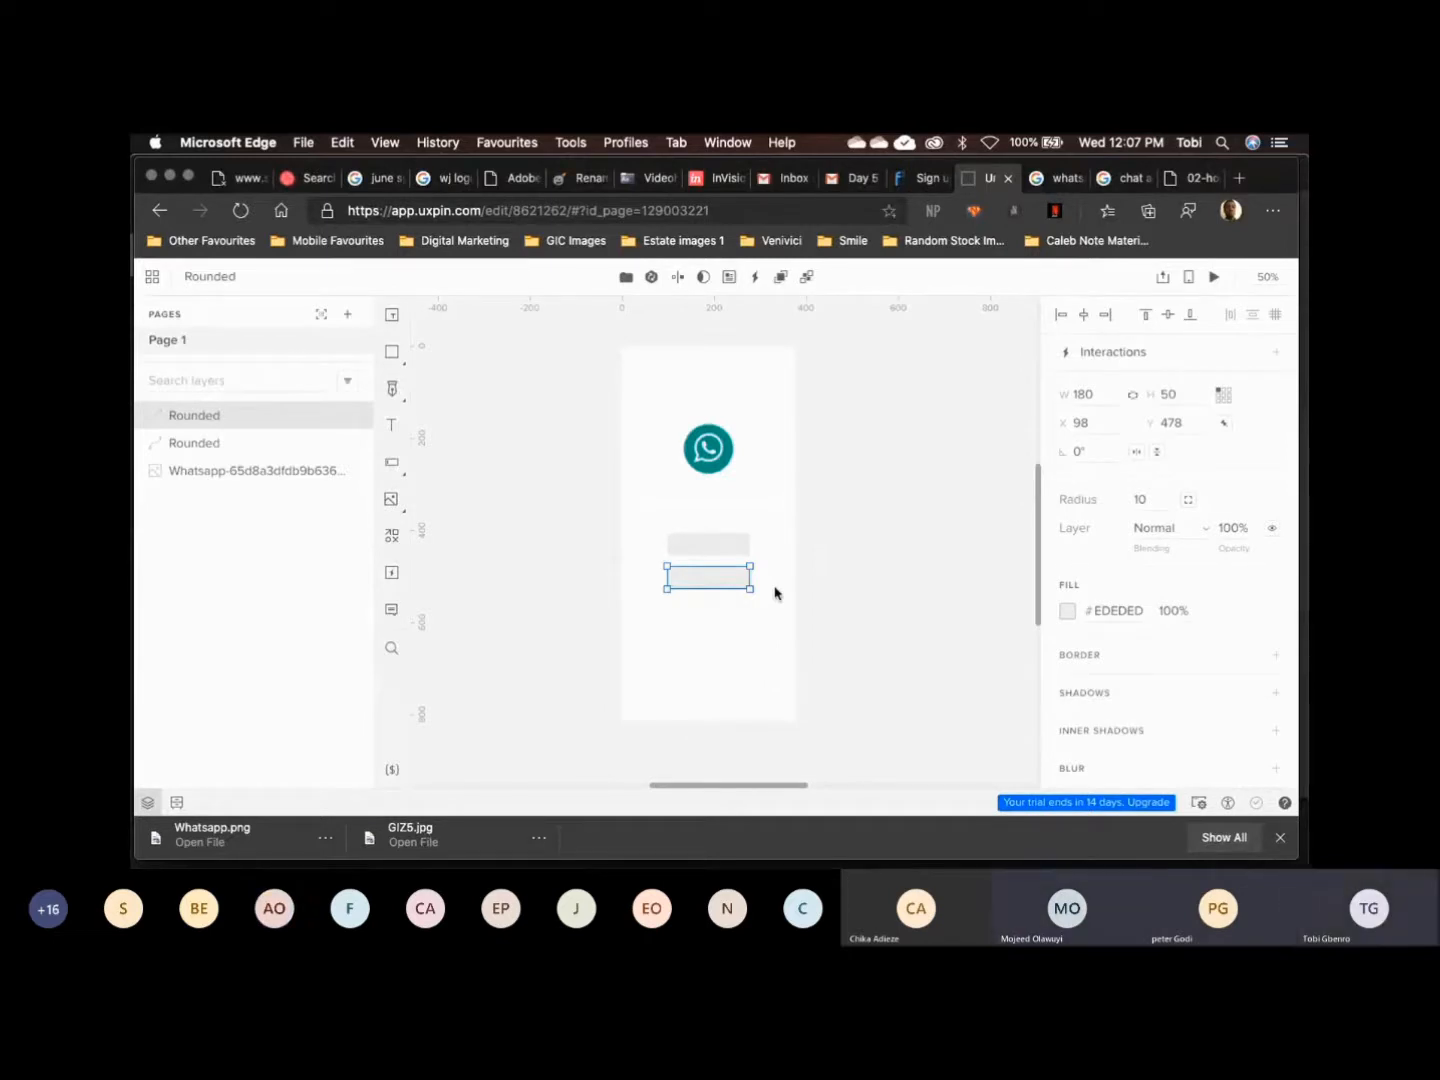
pyautogui.press('super+d')
pyautogui.press('Delete')
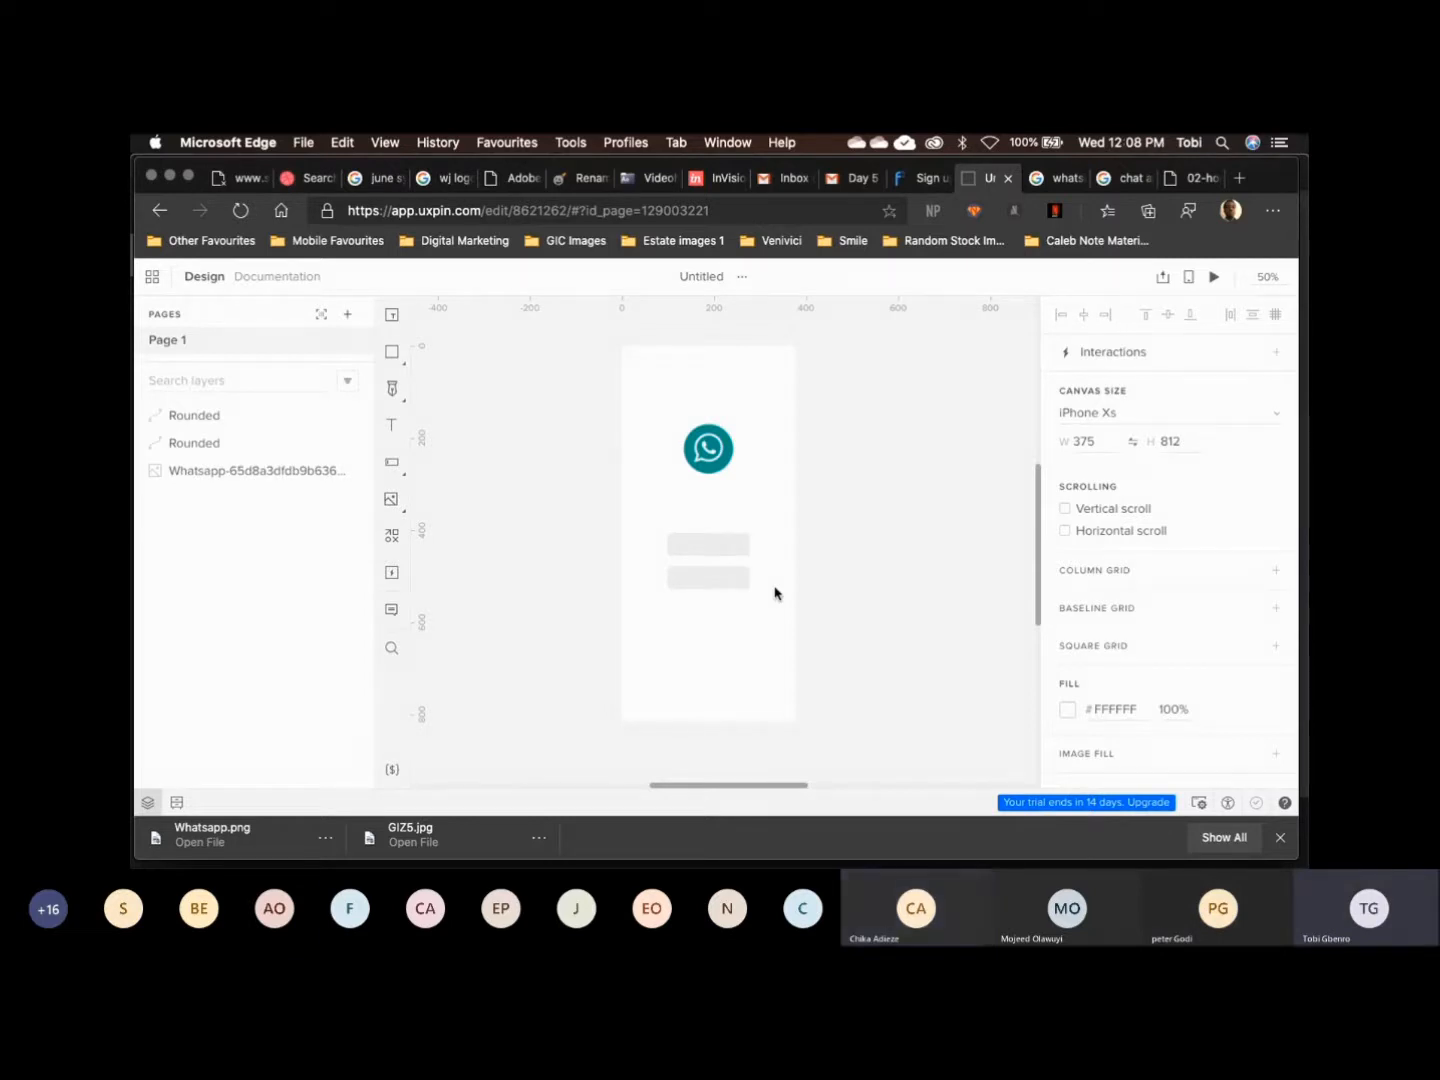
# Reposition the lower light grey rounded rectangle at X 98, Y 481, beneath the first one
pyautogui.click(737, 589)
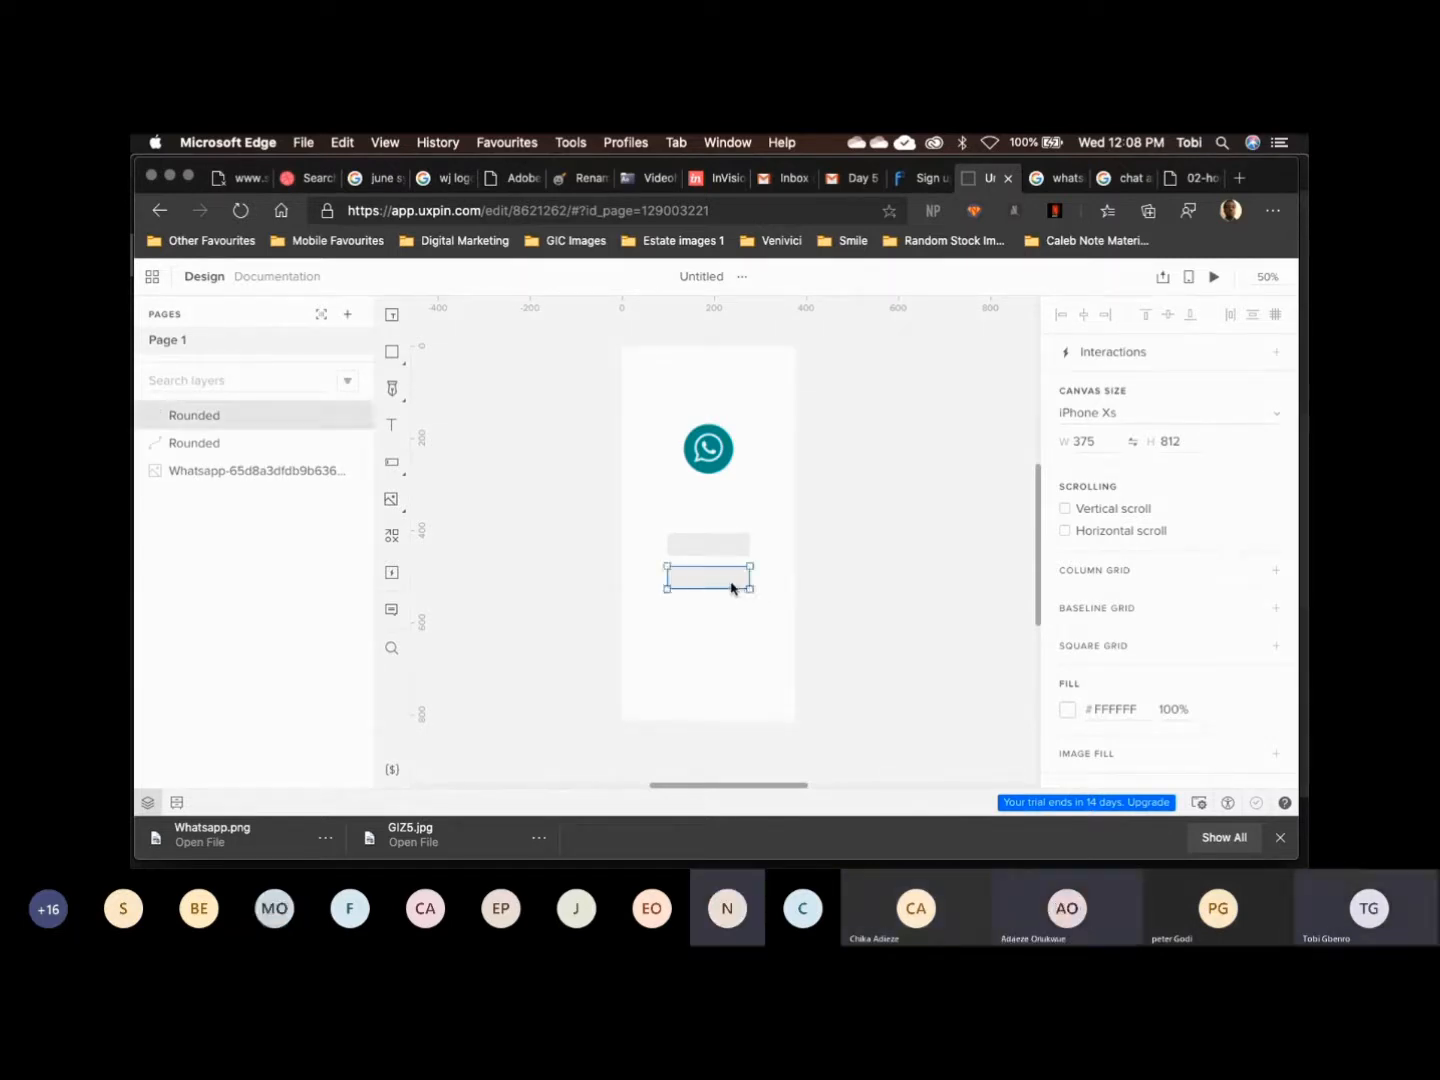
pyautogui.moveTo(720, 580); pyautogui.dragTo(720, 584)
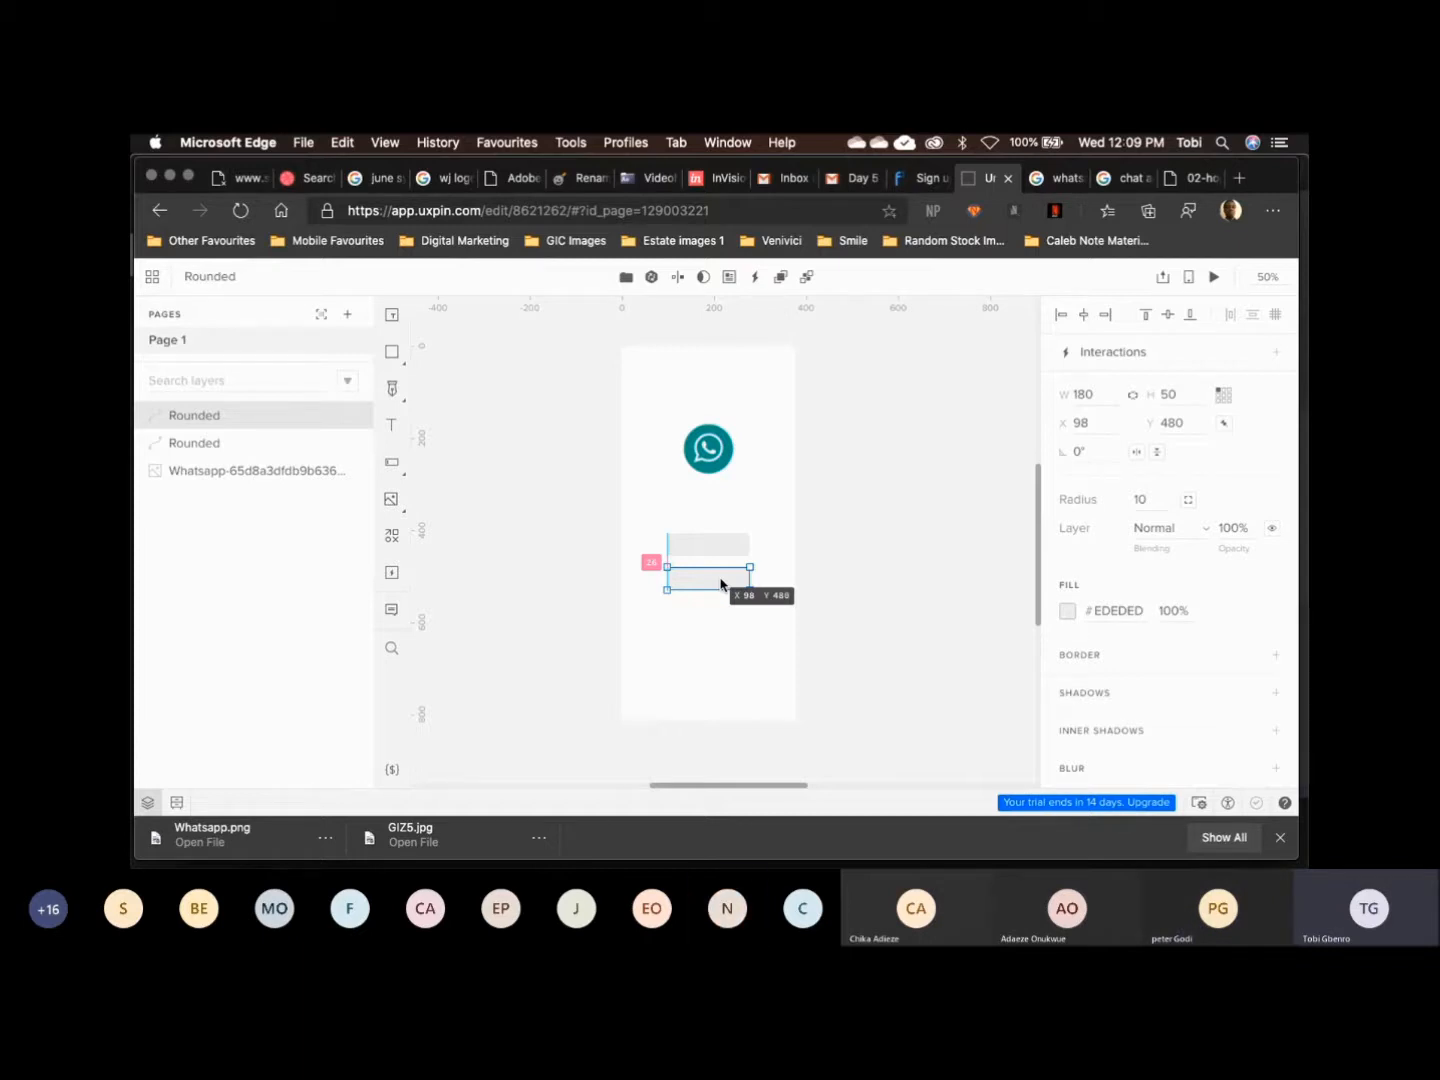
pyautogui.moveTo(720, 584); pyautogui.dragTo(720, 581)
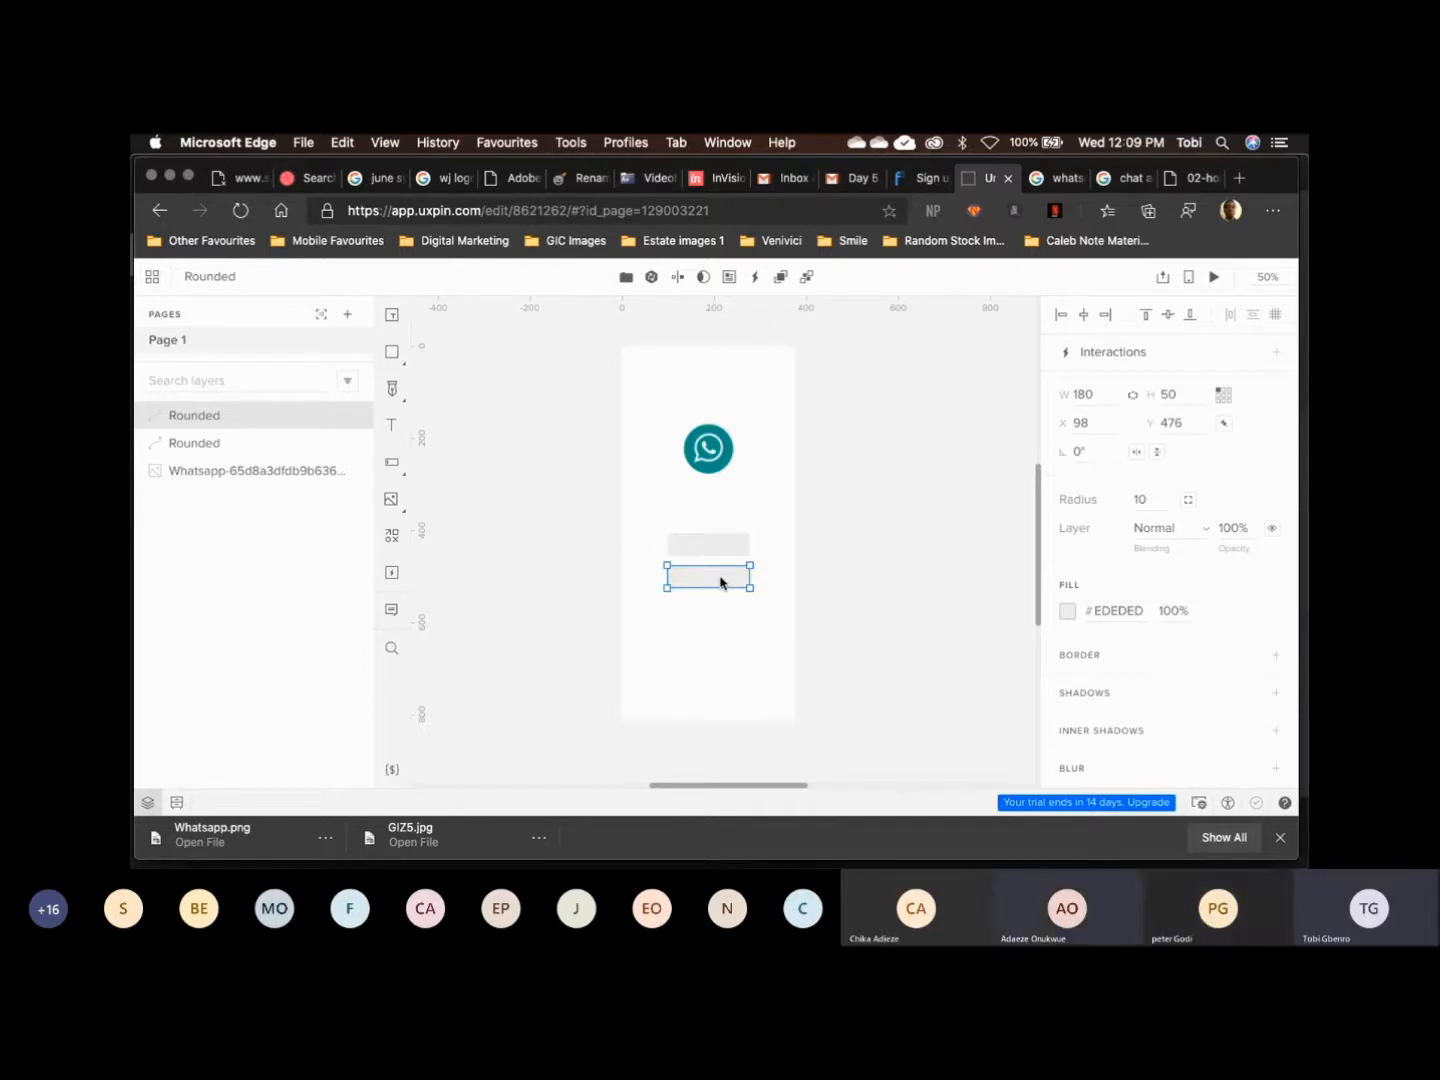
pyautogui.press('Down')
pyautogui.press('Down')
pyautogui.press('Down')
pyautogui.press('Down')
pyautogui.press('Down')
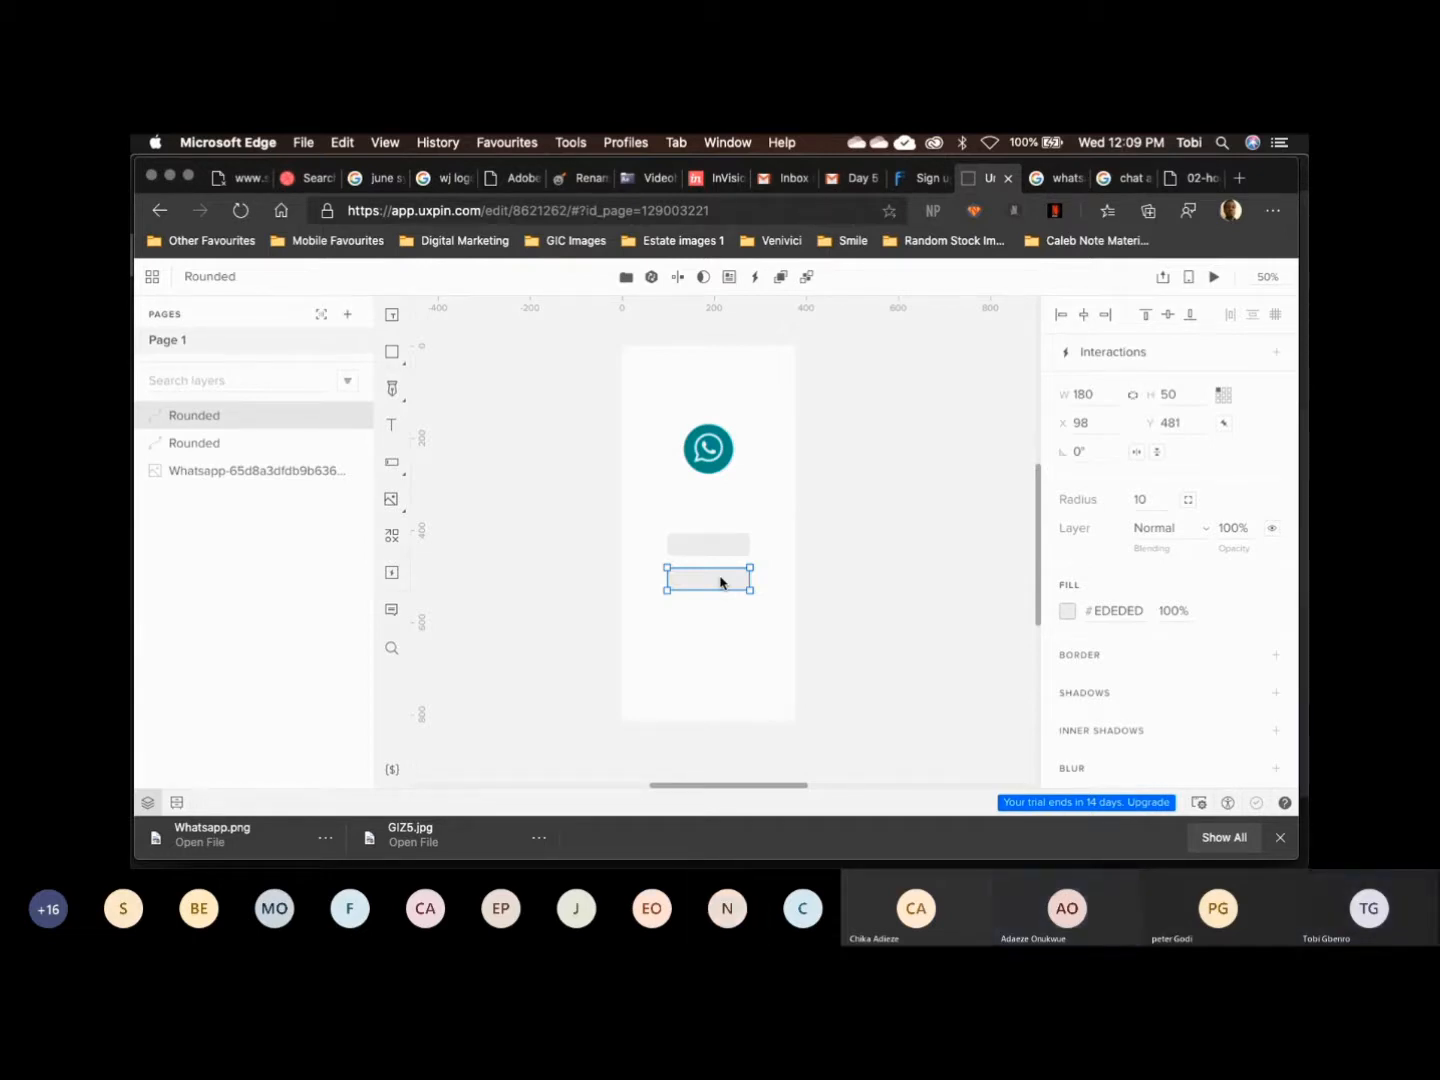
pyautogui.click(806, 558)
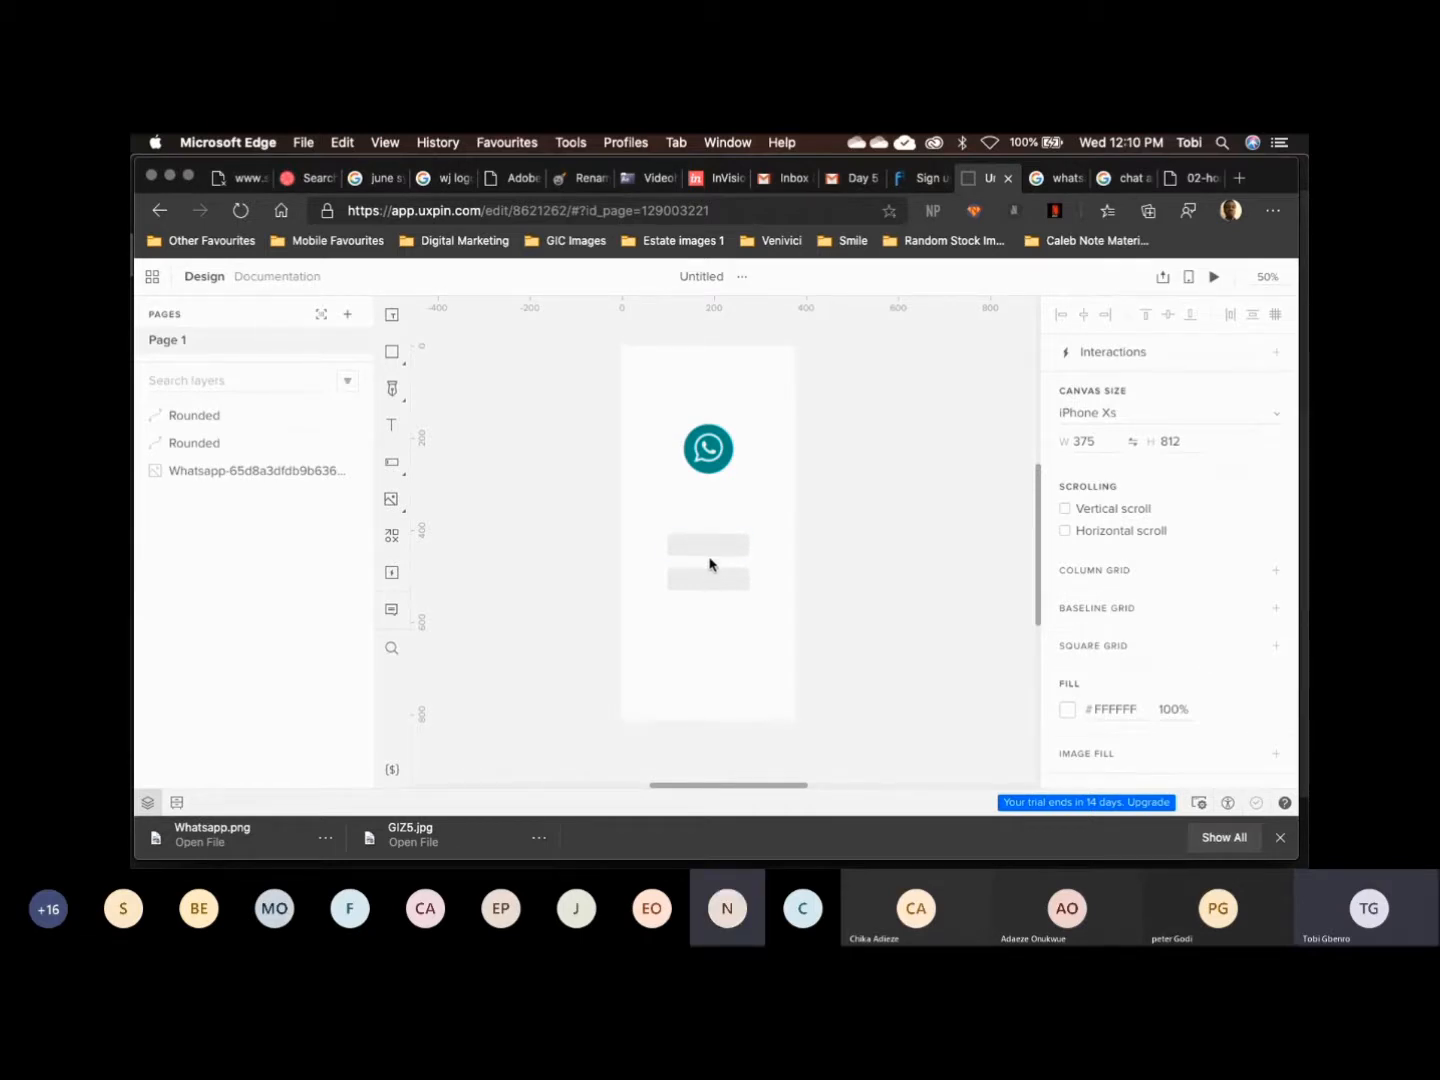
# Change the lower rounded rectangle's fill to the green 51BD6C
pyautogui.press('super+equal')
pyautogui.click(718, 635)
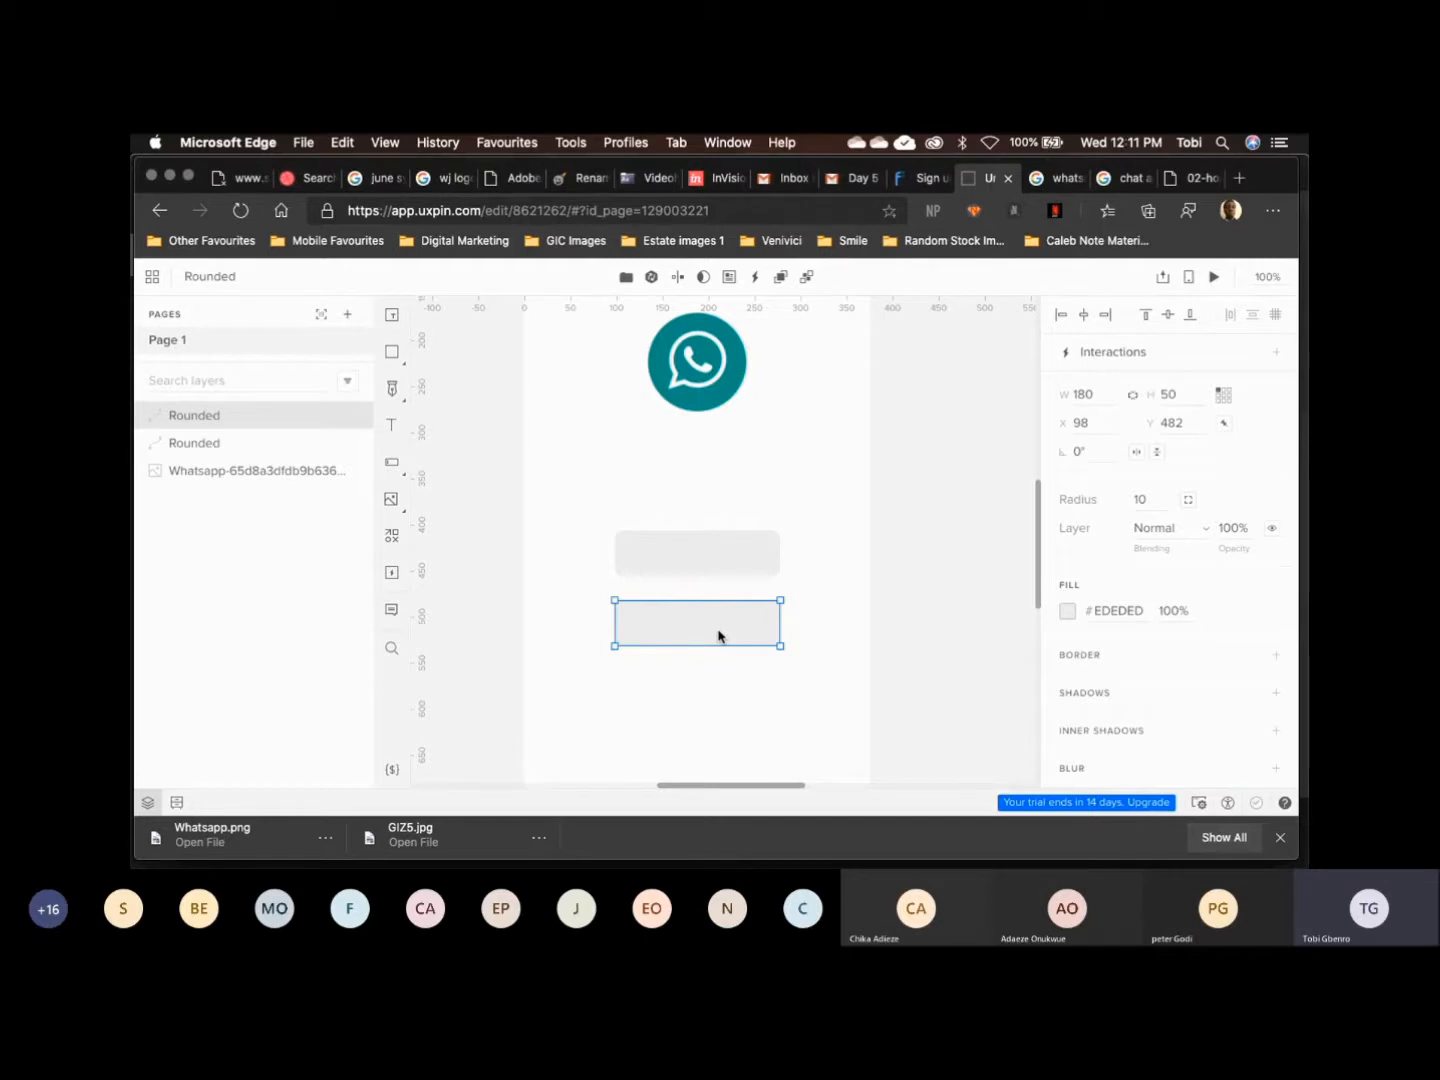
pyautogui.click(1221, 519)
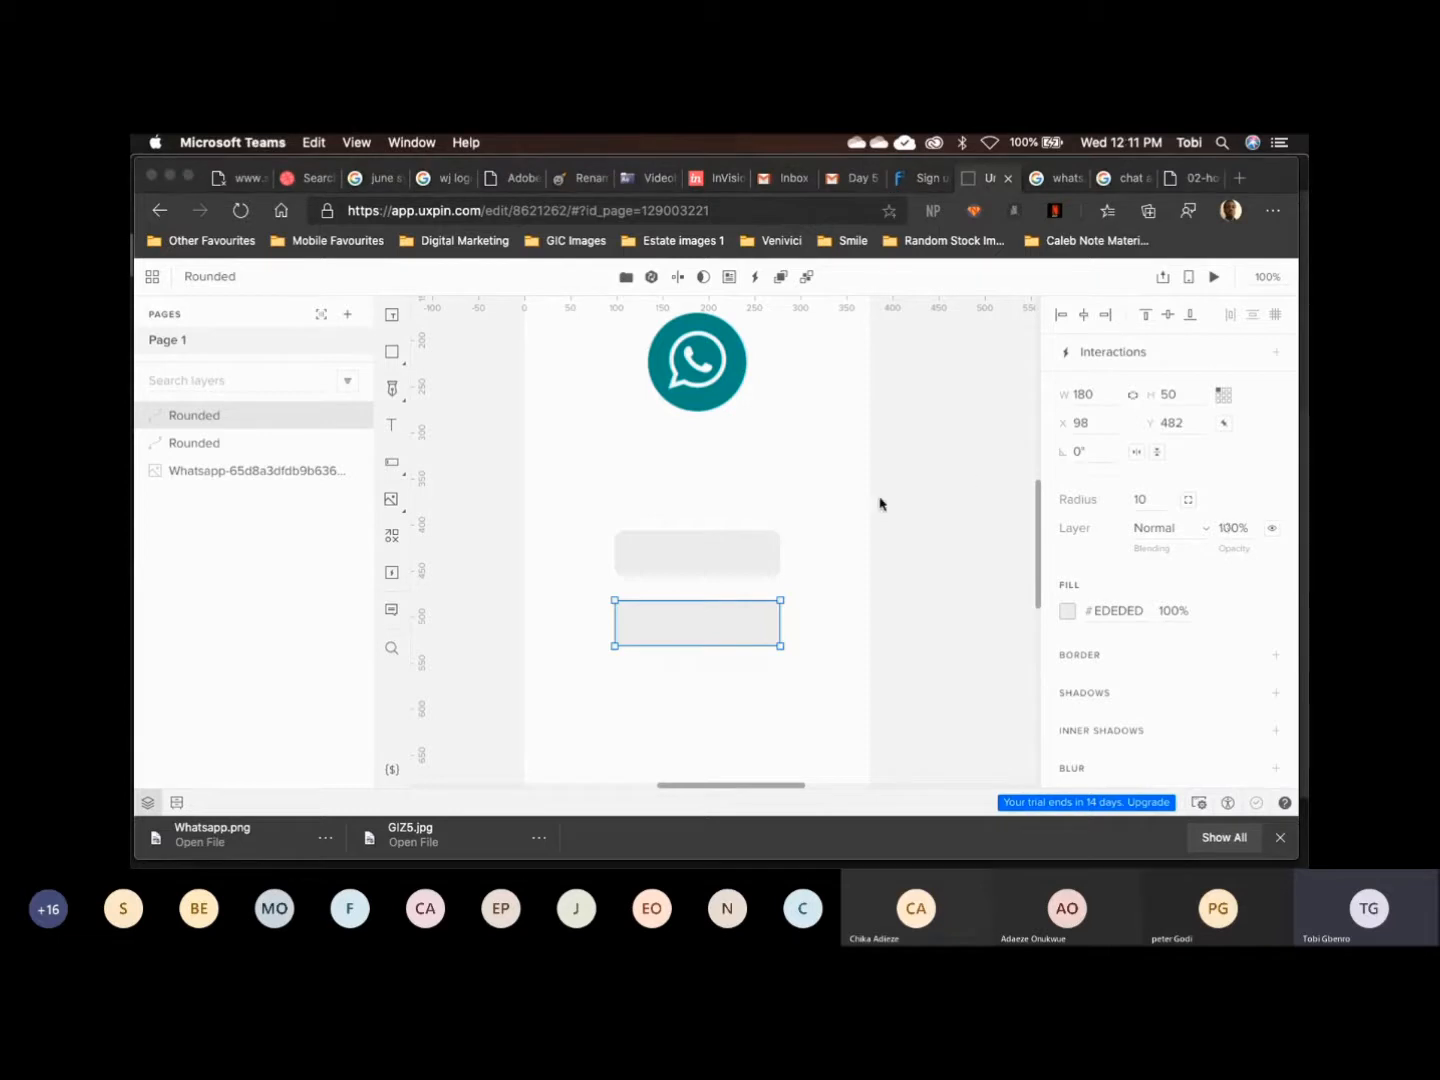
pyautogui.click(676, 570)
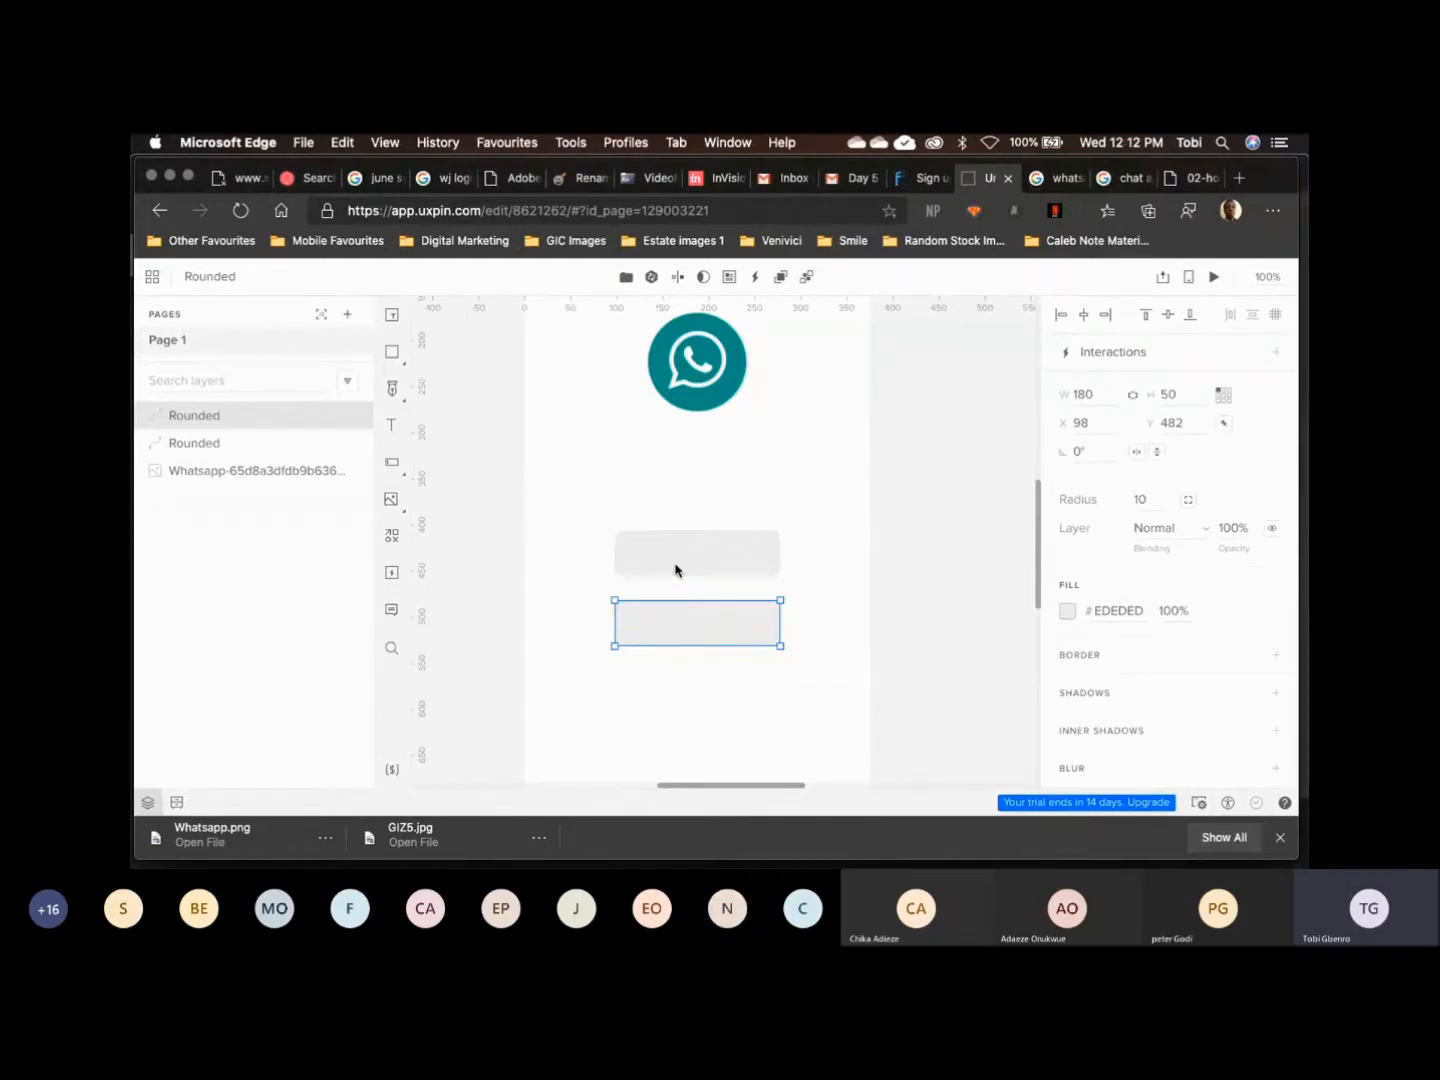
pyautogui.click(1275, 528)
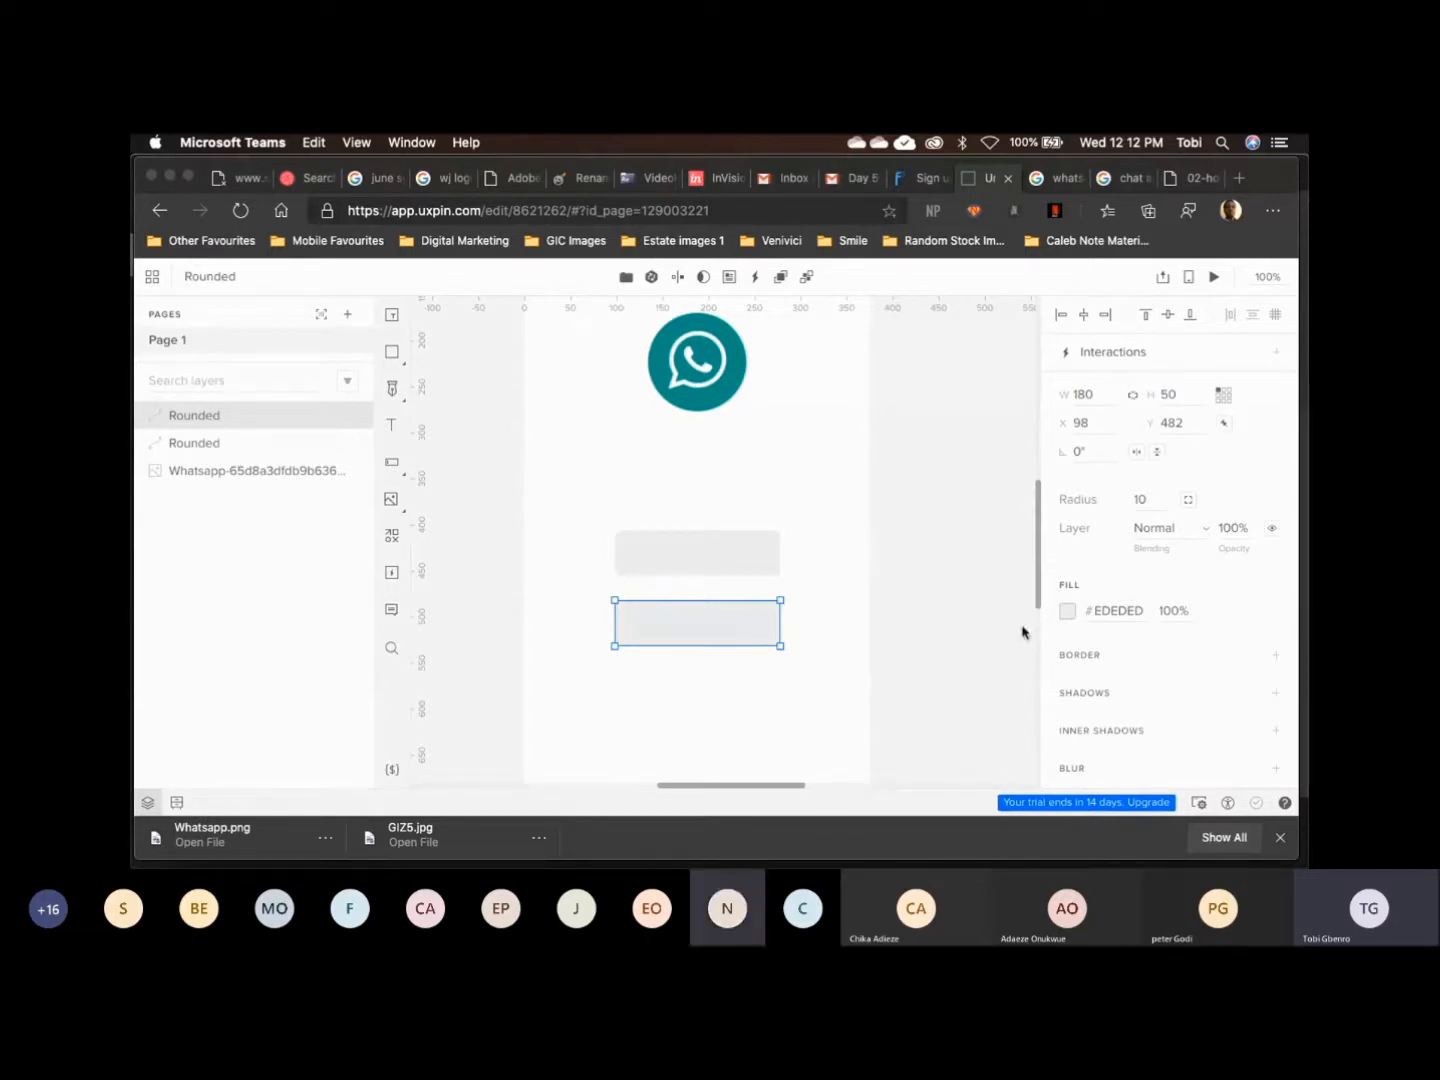
pyautogui.click(1067, 612)
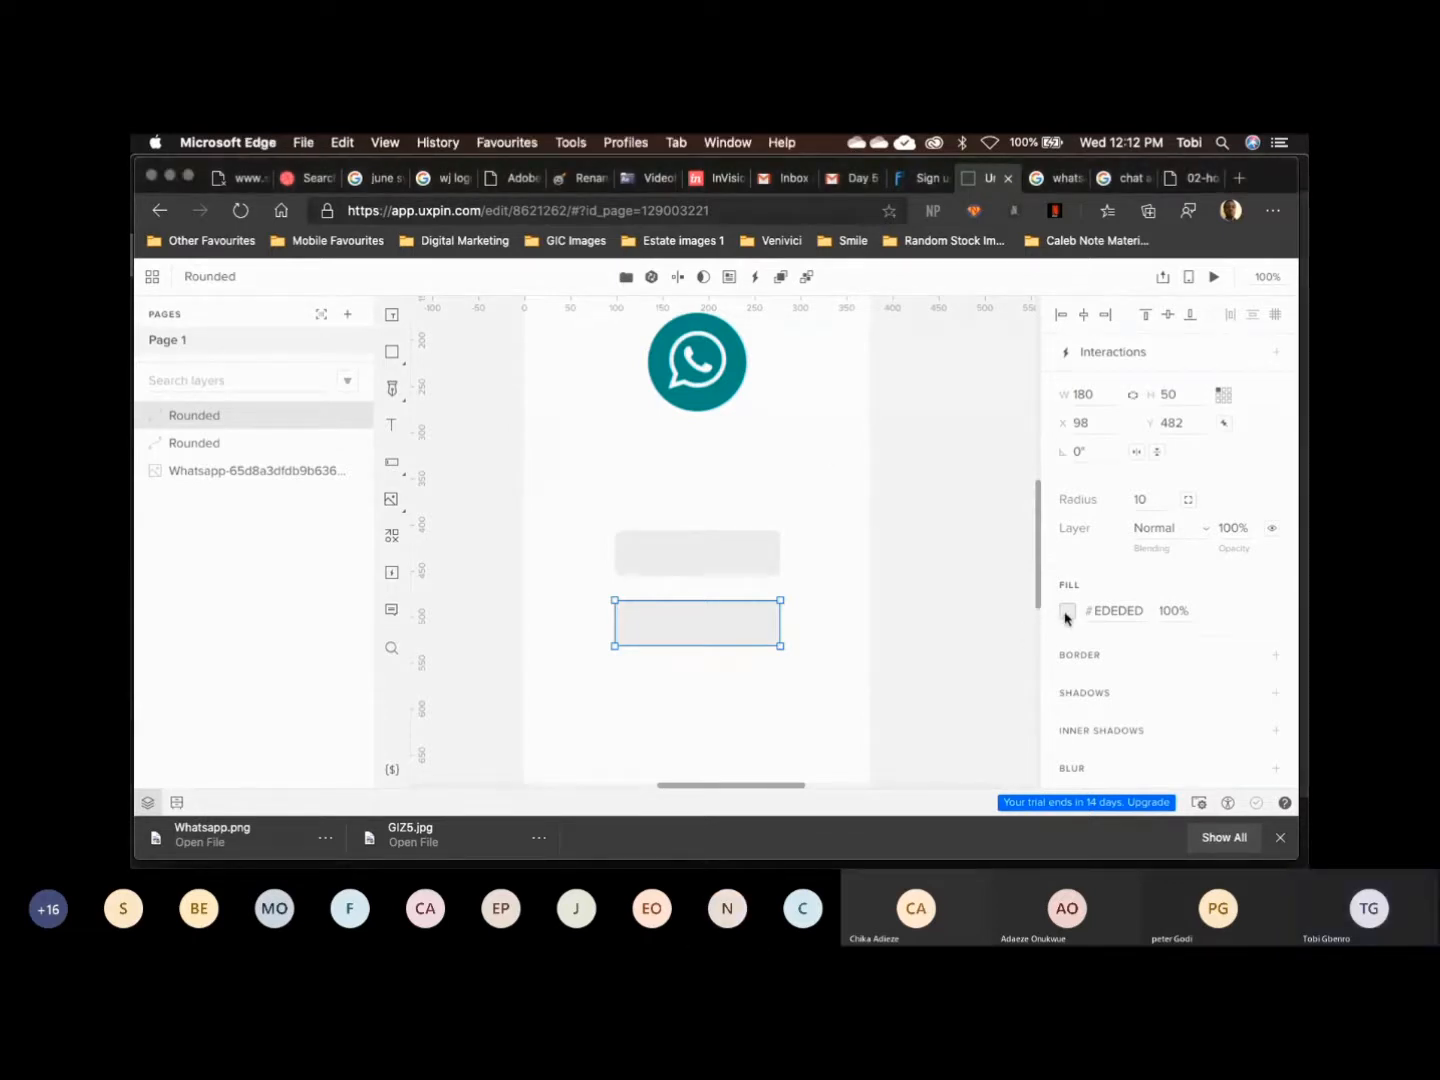
pyautogui.click(1066, 611)
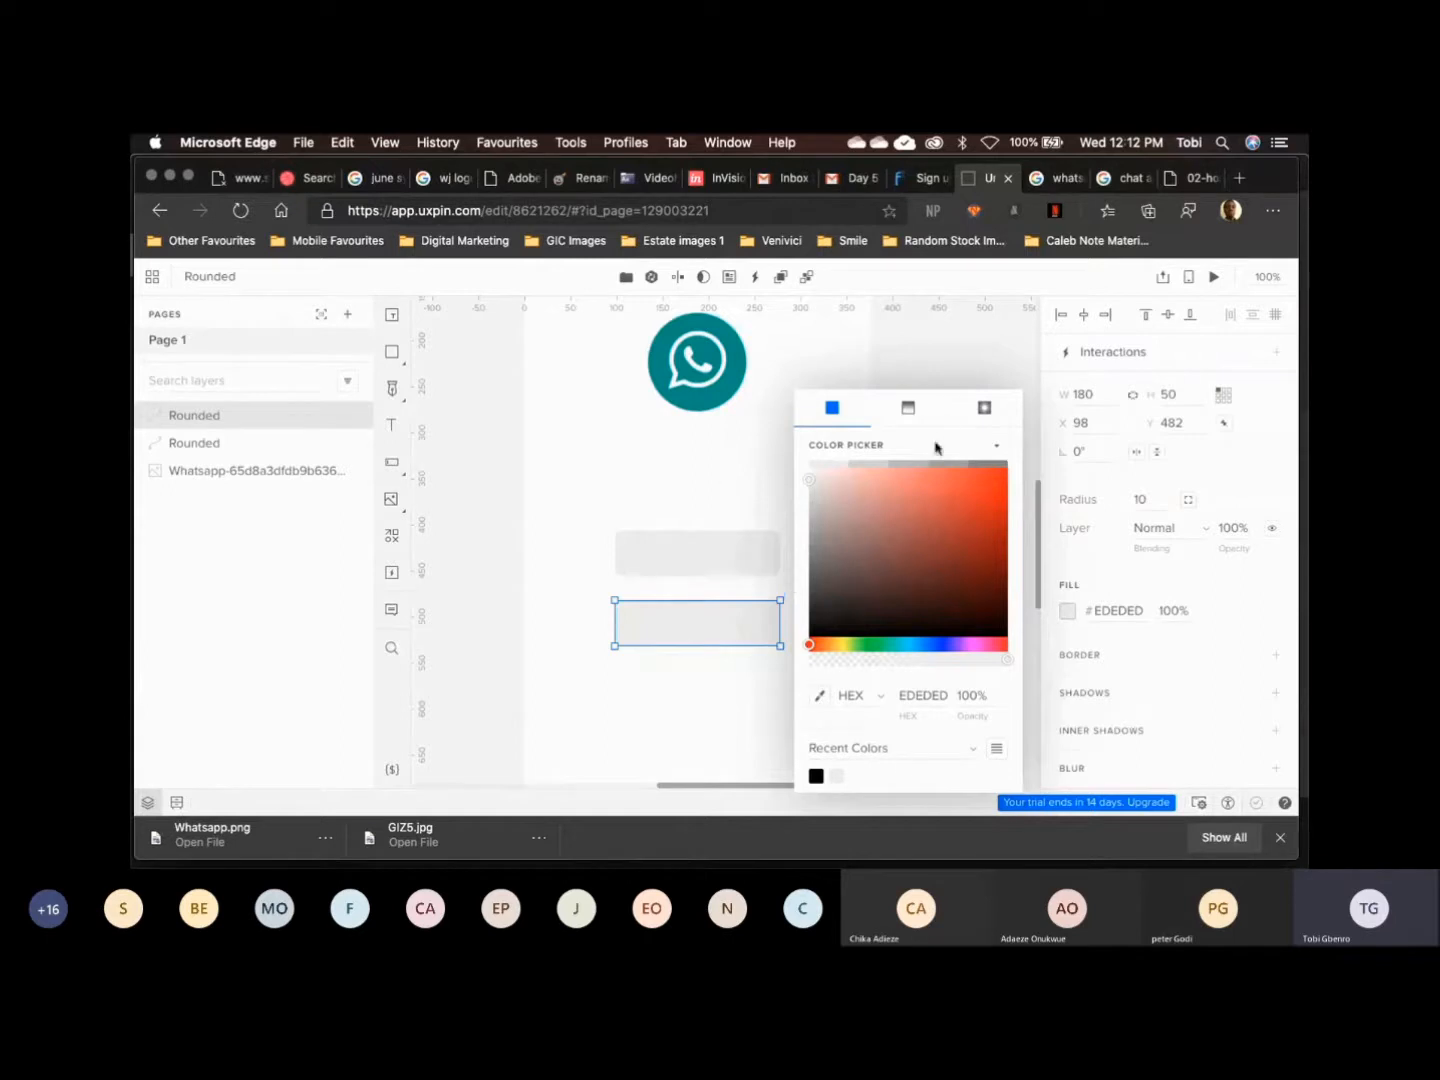
pyautogui.click(818, 703)
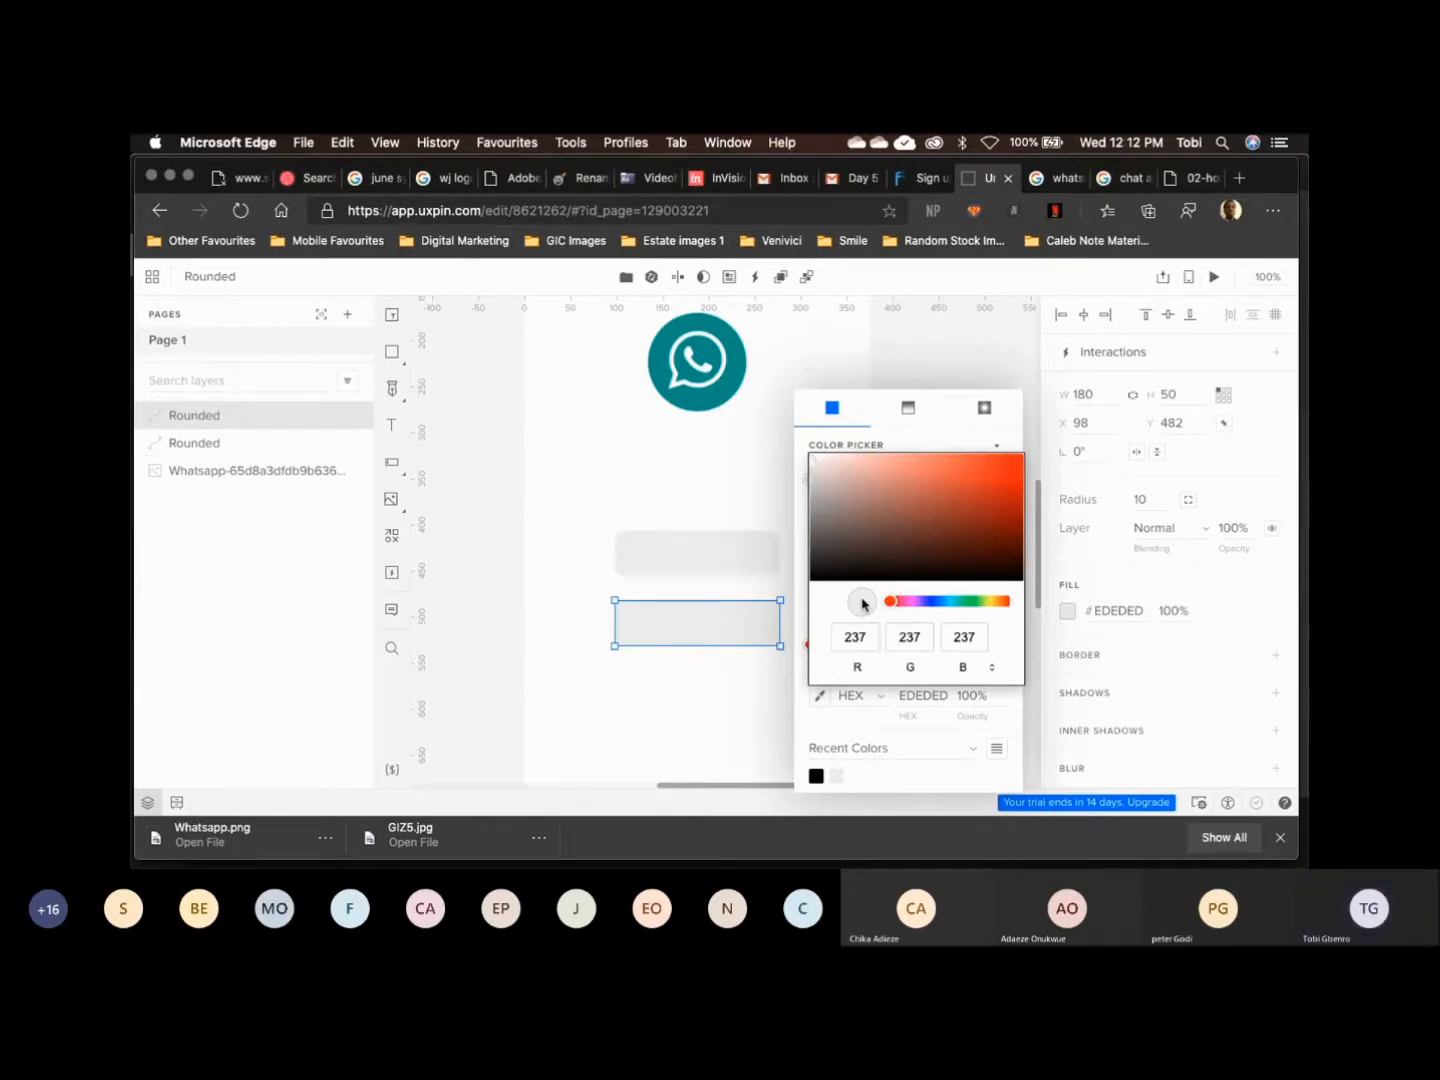
pyautogui.click(707, 400)
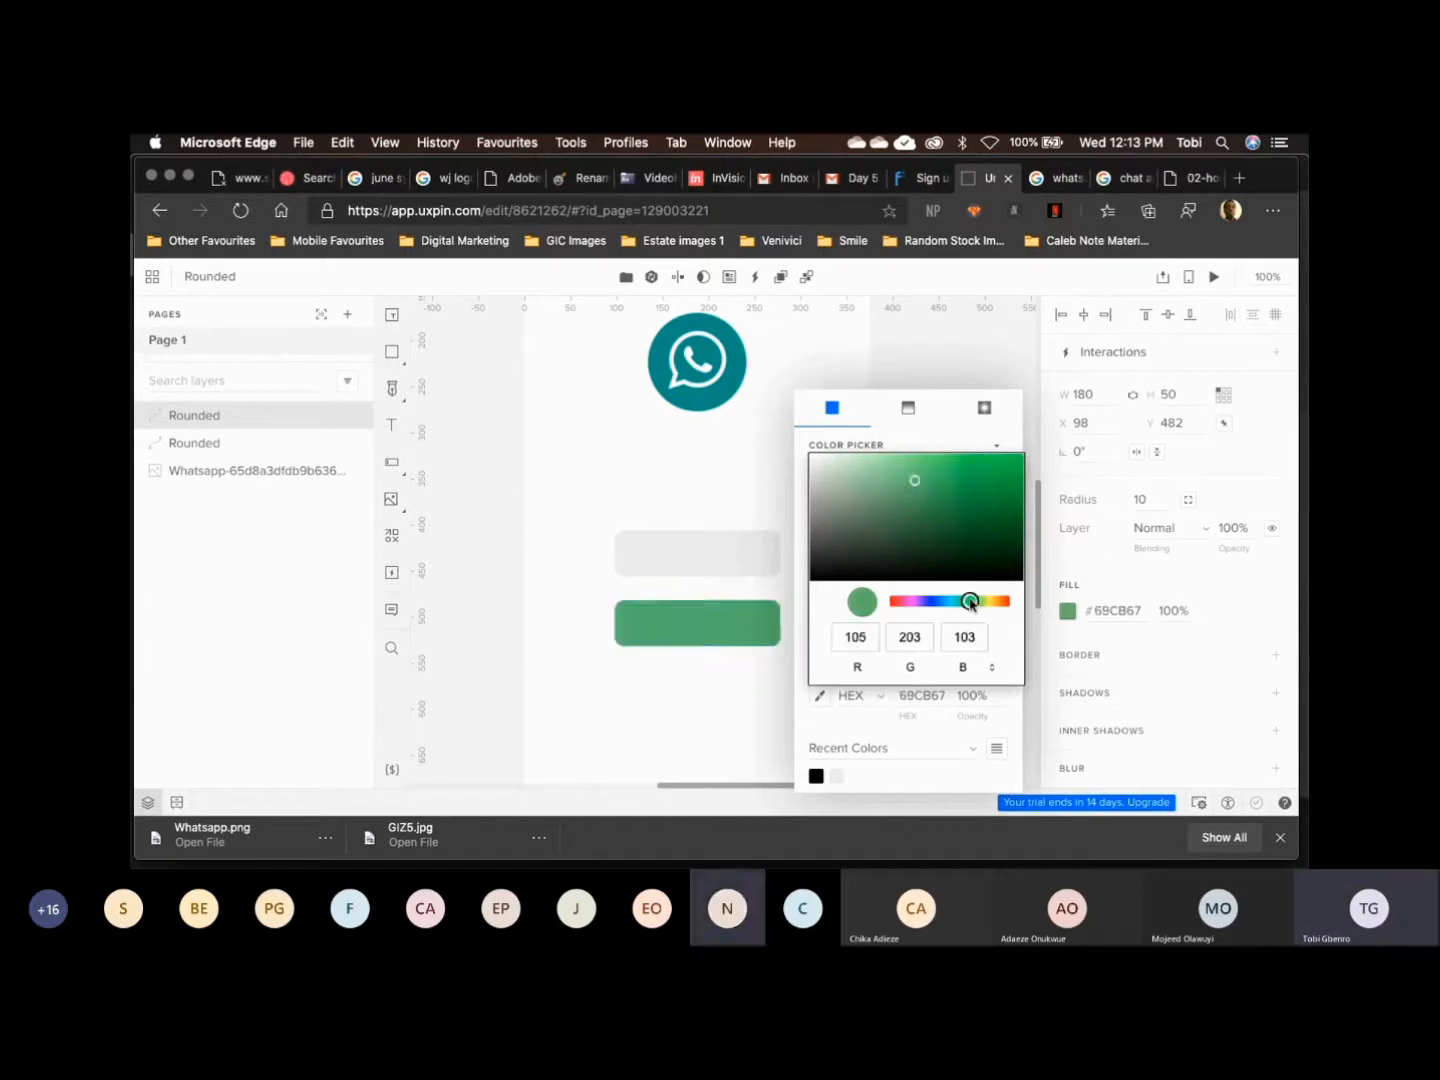
pyautogui.moveTo(973, 602); pyautogui.dragTo(964, 601)
pyautogui.moveTo(946, 521); pyautogui.dragTo(931, 487)
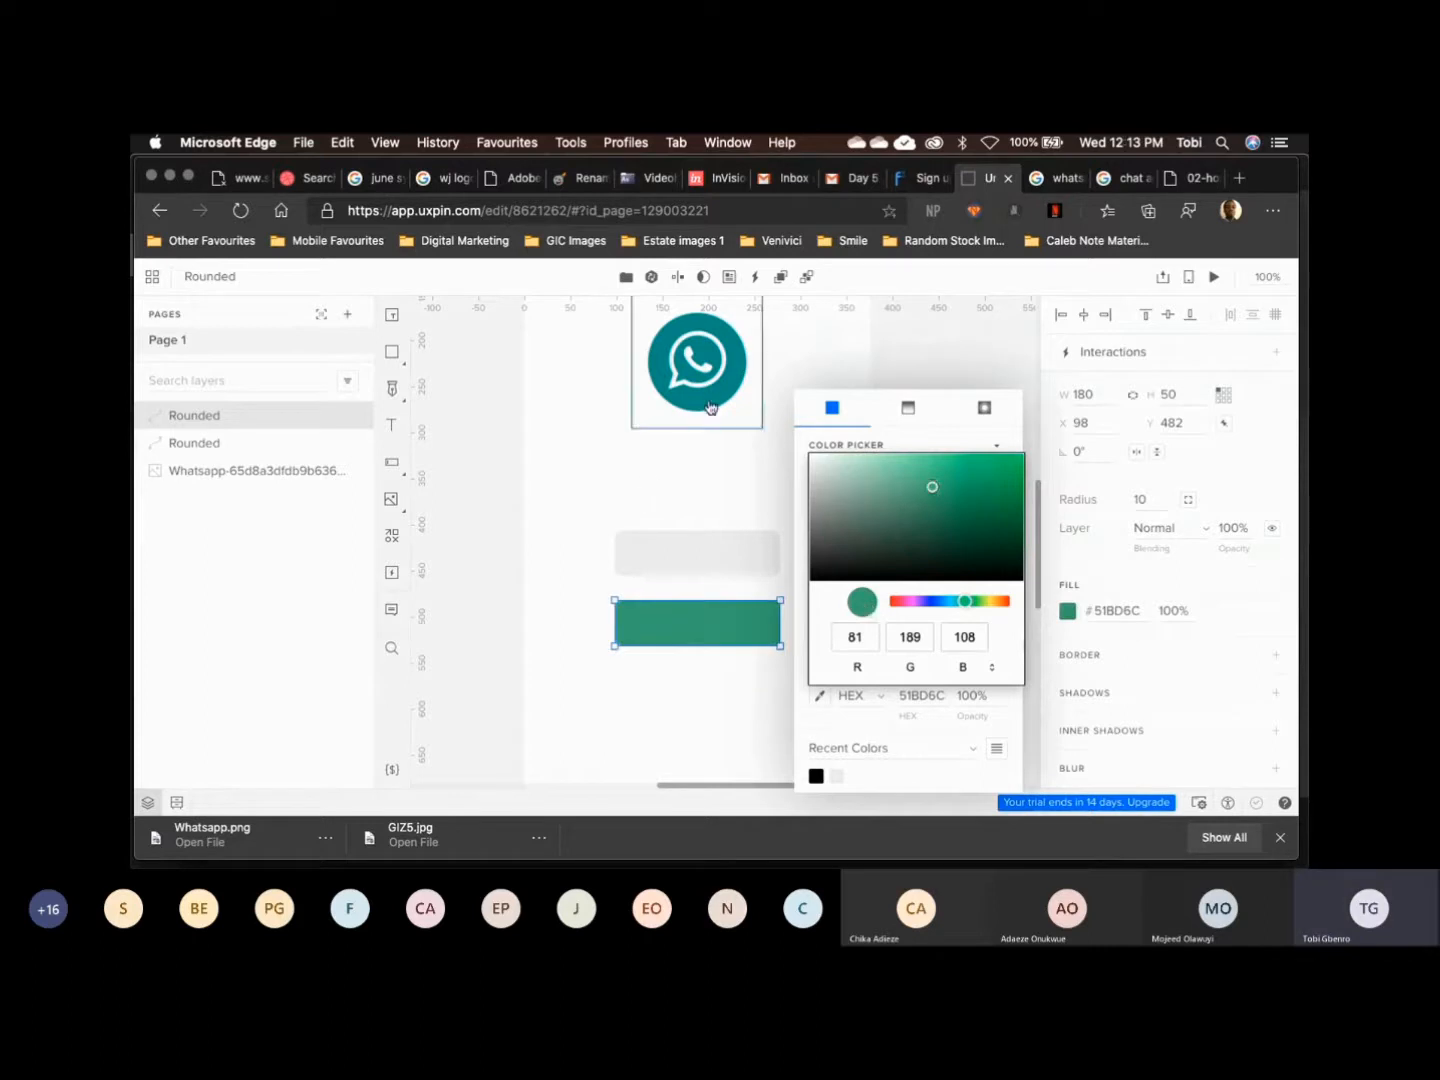
# Try to sample the WhatsApp logo's teal with the eyedropper for the green rectangle's fill
pyautogui.click(835, 732)
pyautogui.click(822, 698)
pyautogui.click(822, 698)
pyautogui.click(857, 736)
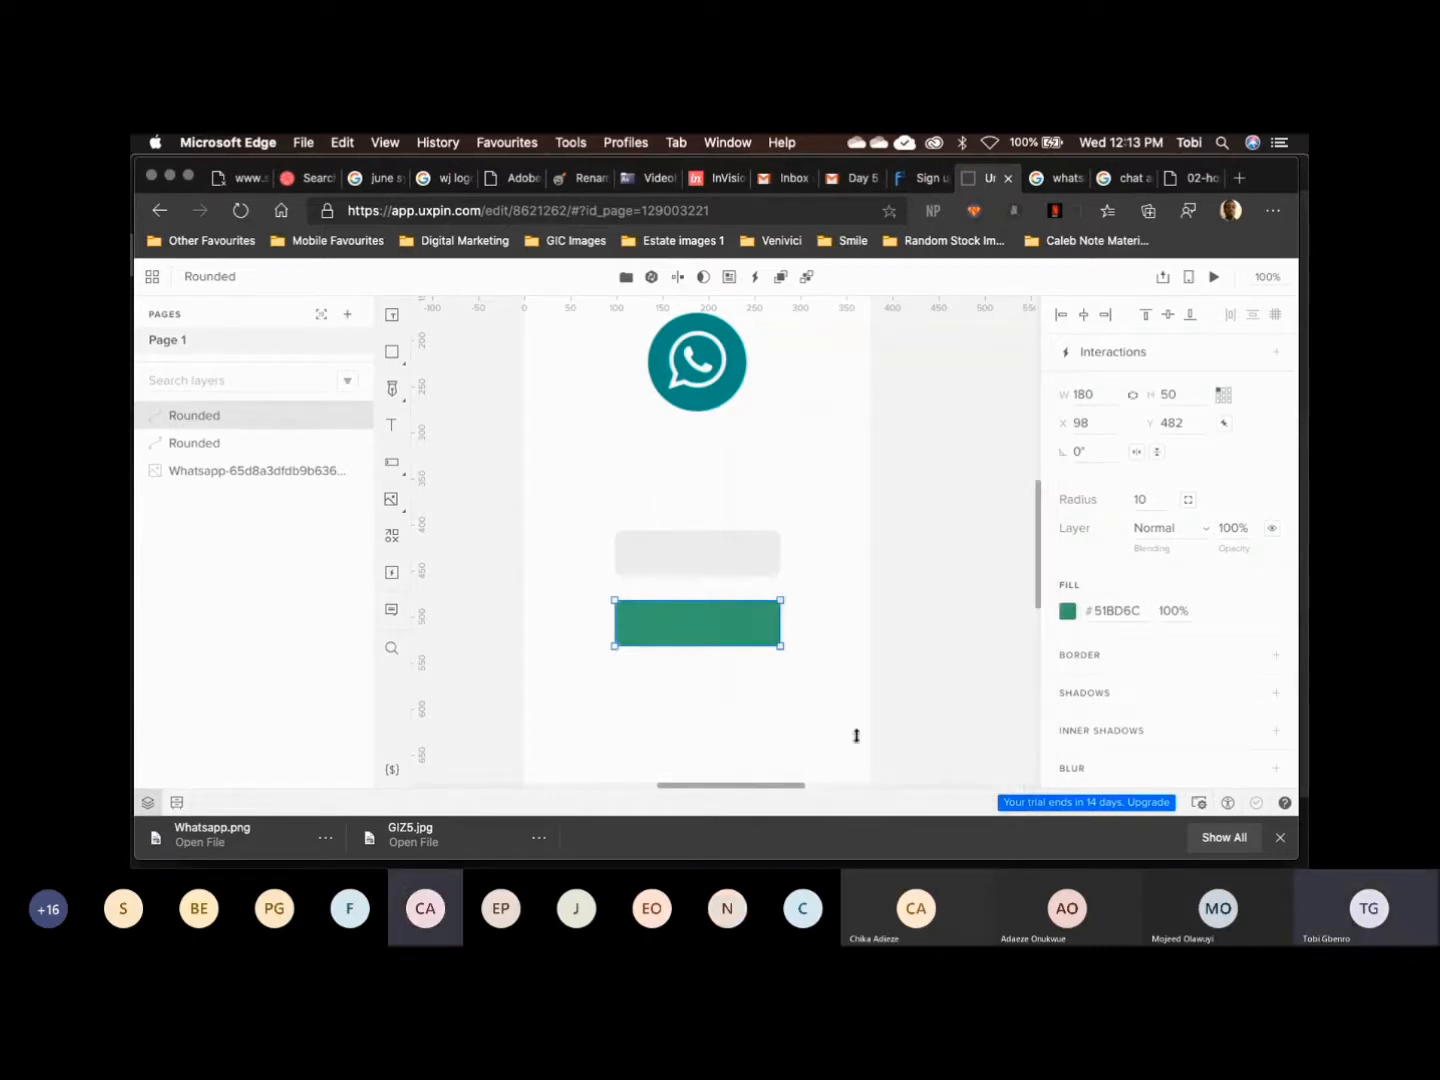
pyautogui.click(1067, 613)
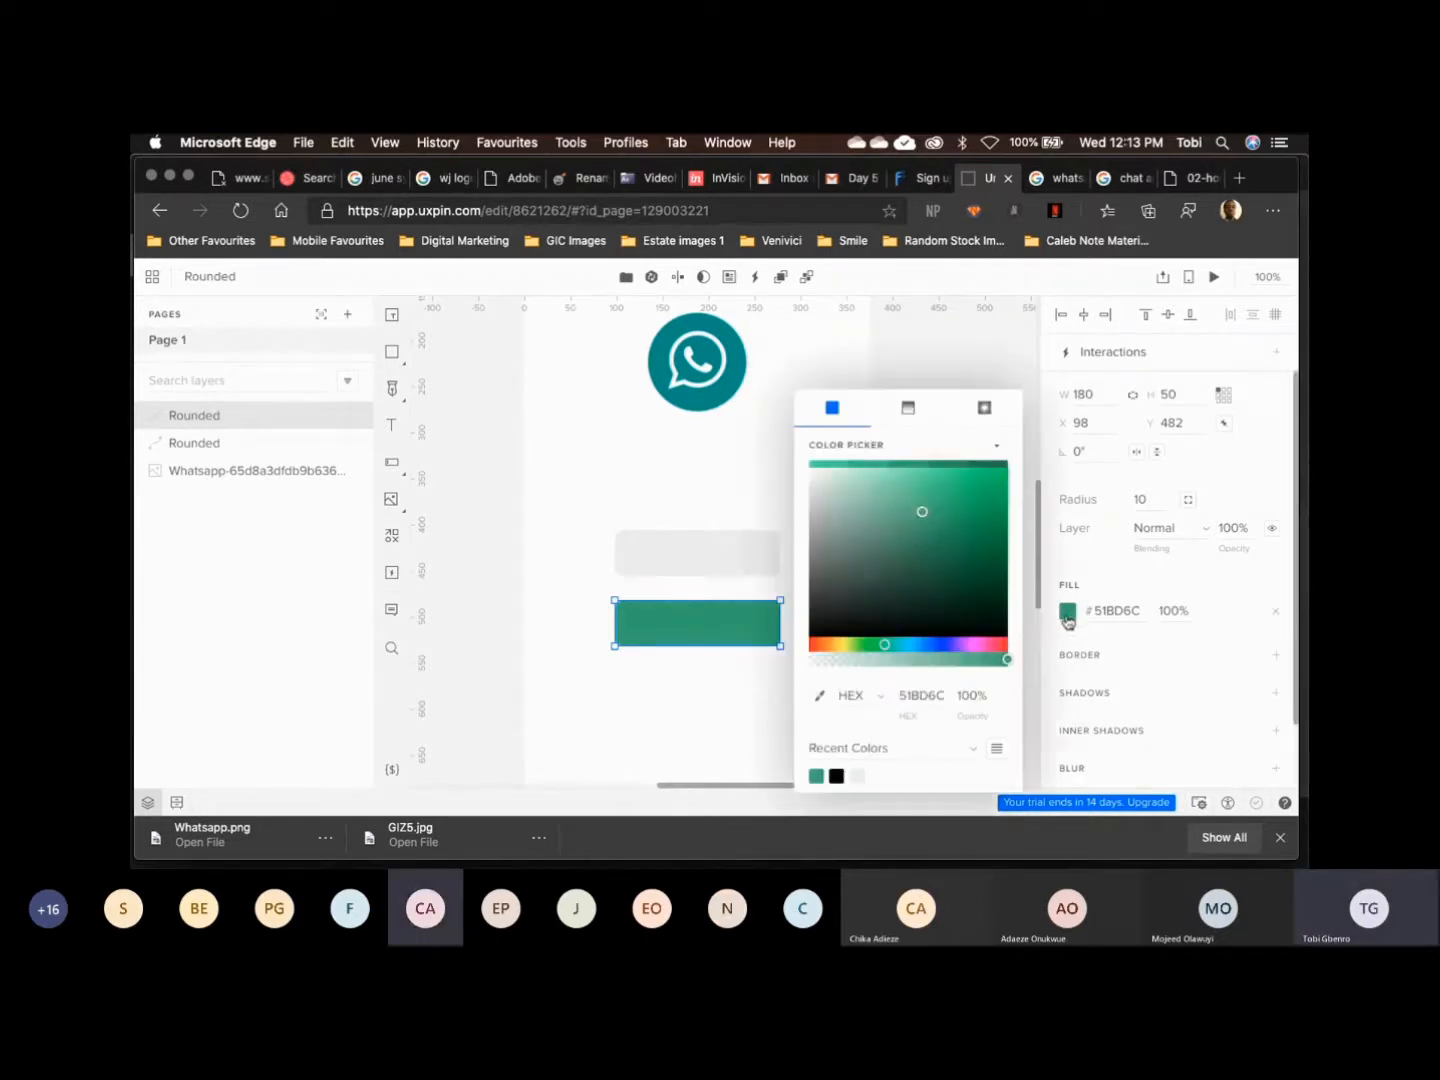
pyautogui.moveTo(879, 471); pyautogui.dragTo(910, 470)
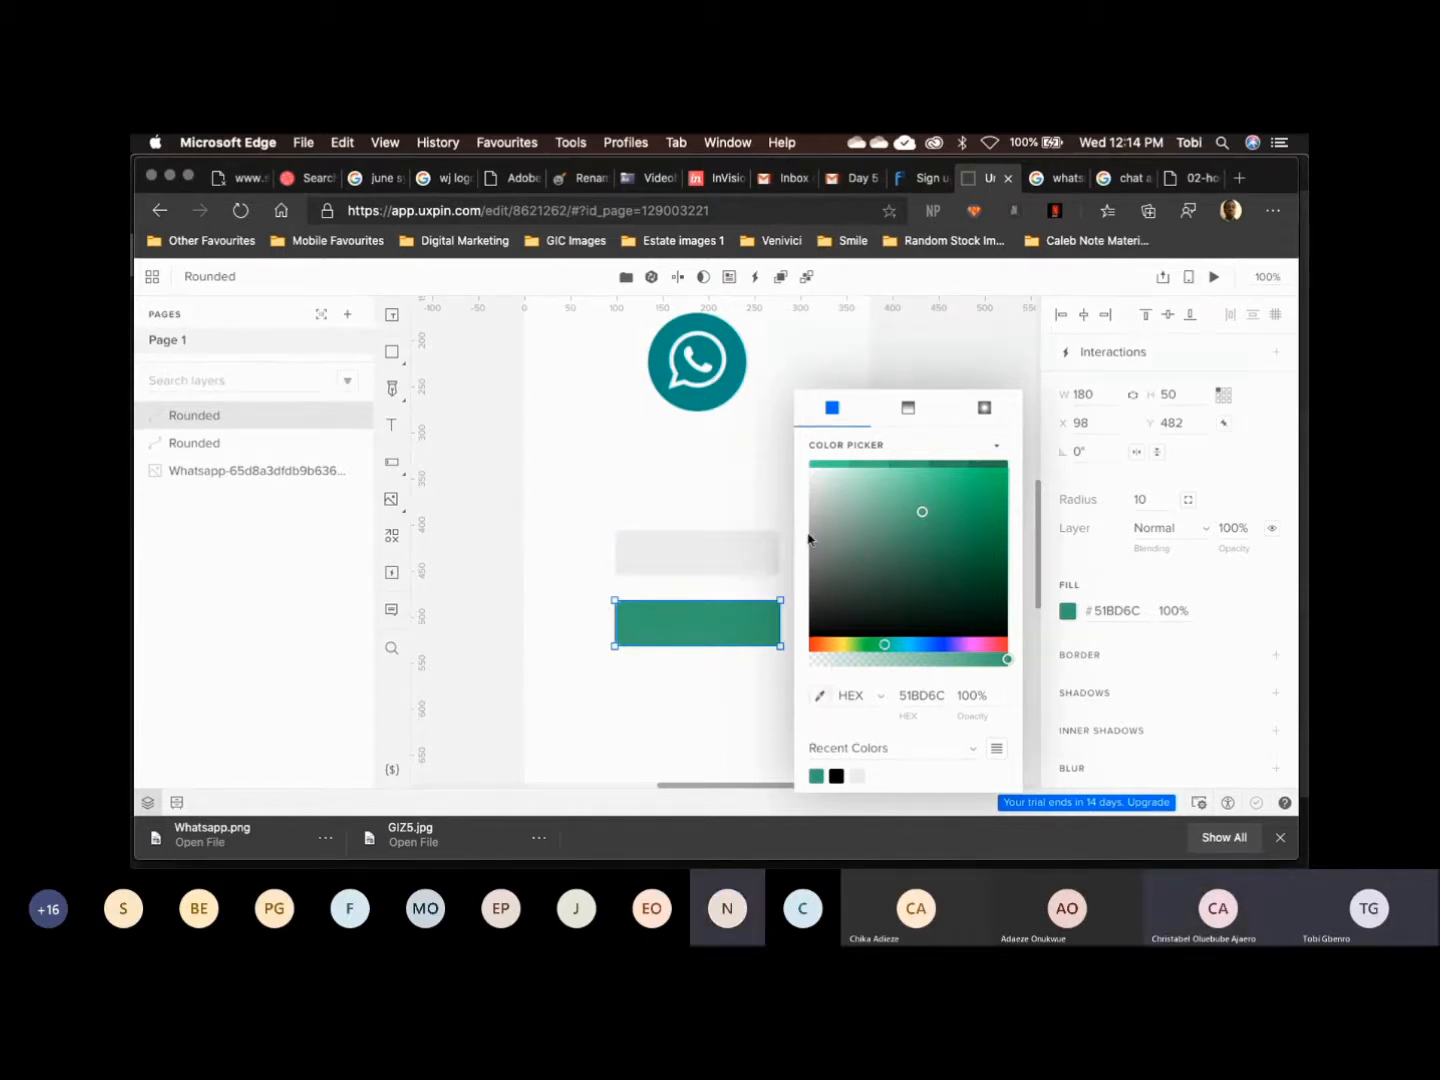
pyautogui.click(993, 445)
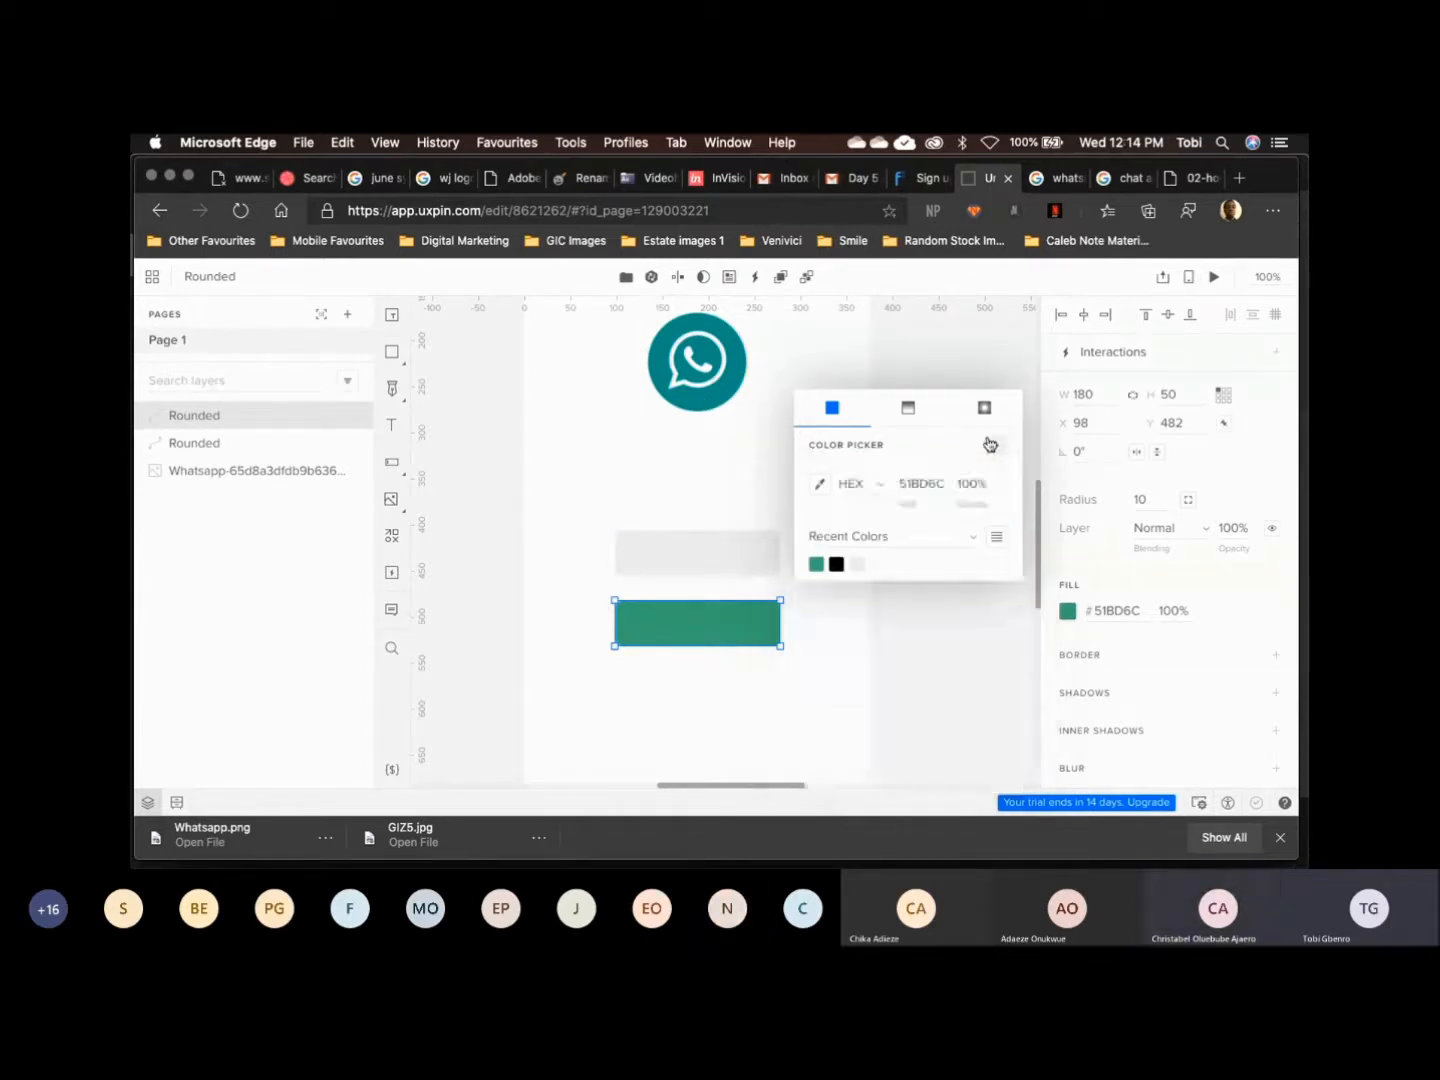
pyautogui.click(820, 483)
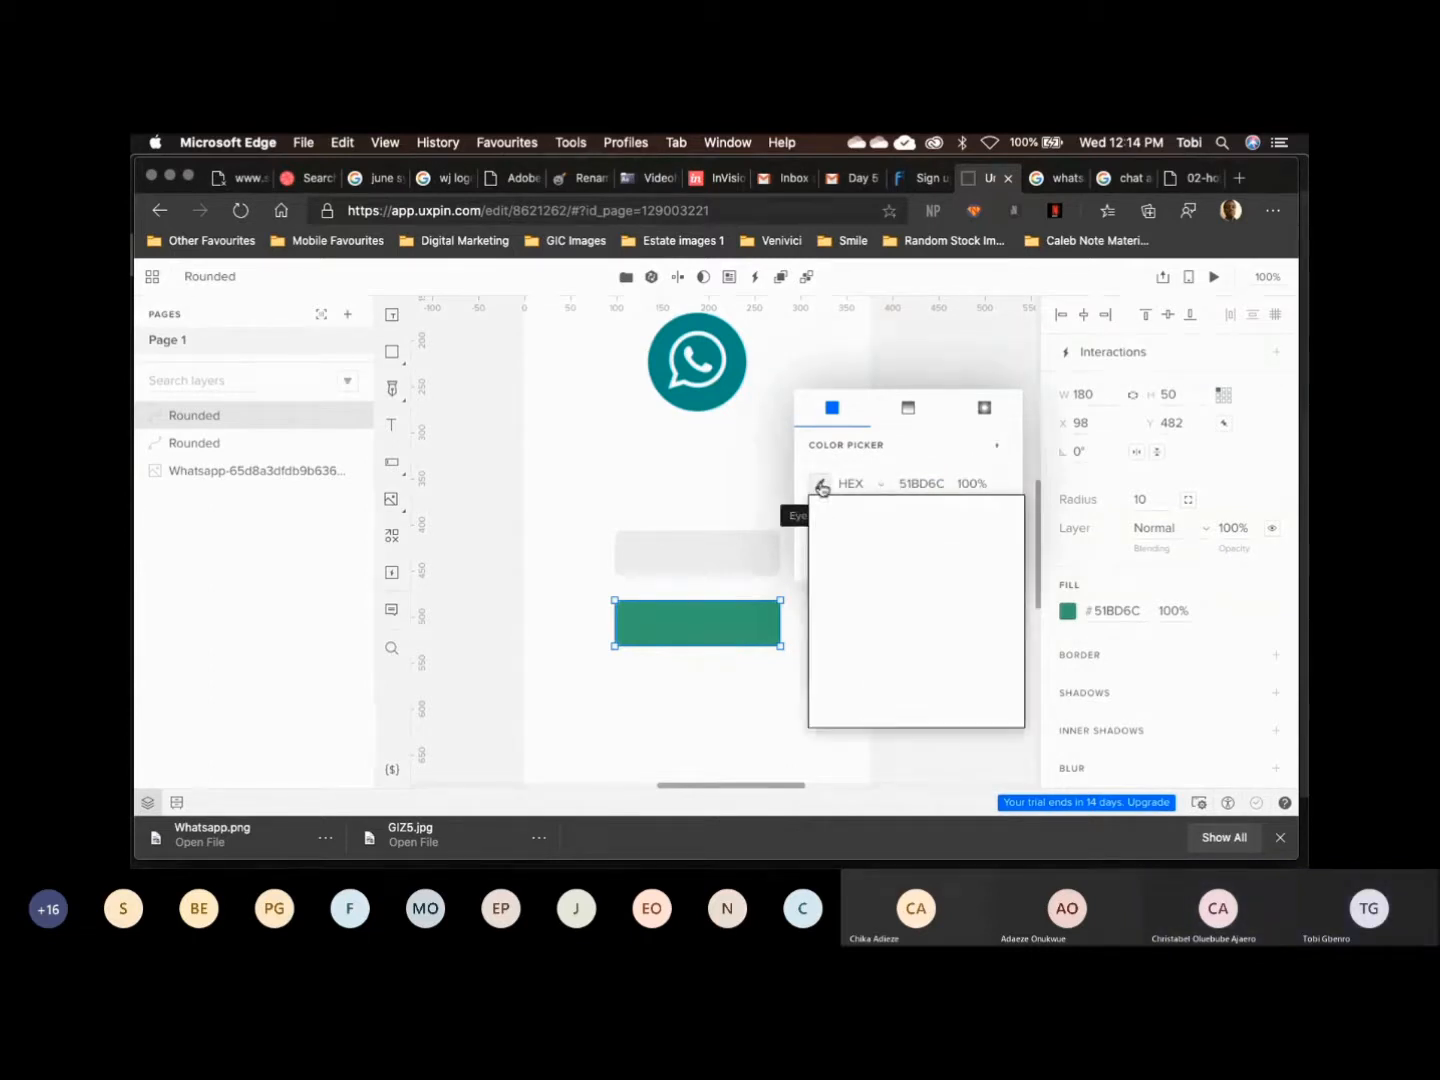
pyautogui.click(709, 401)
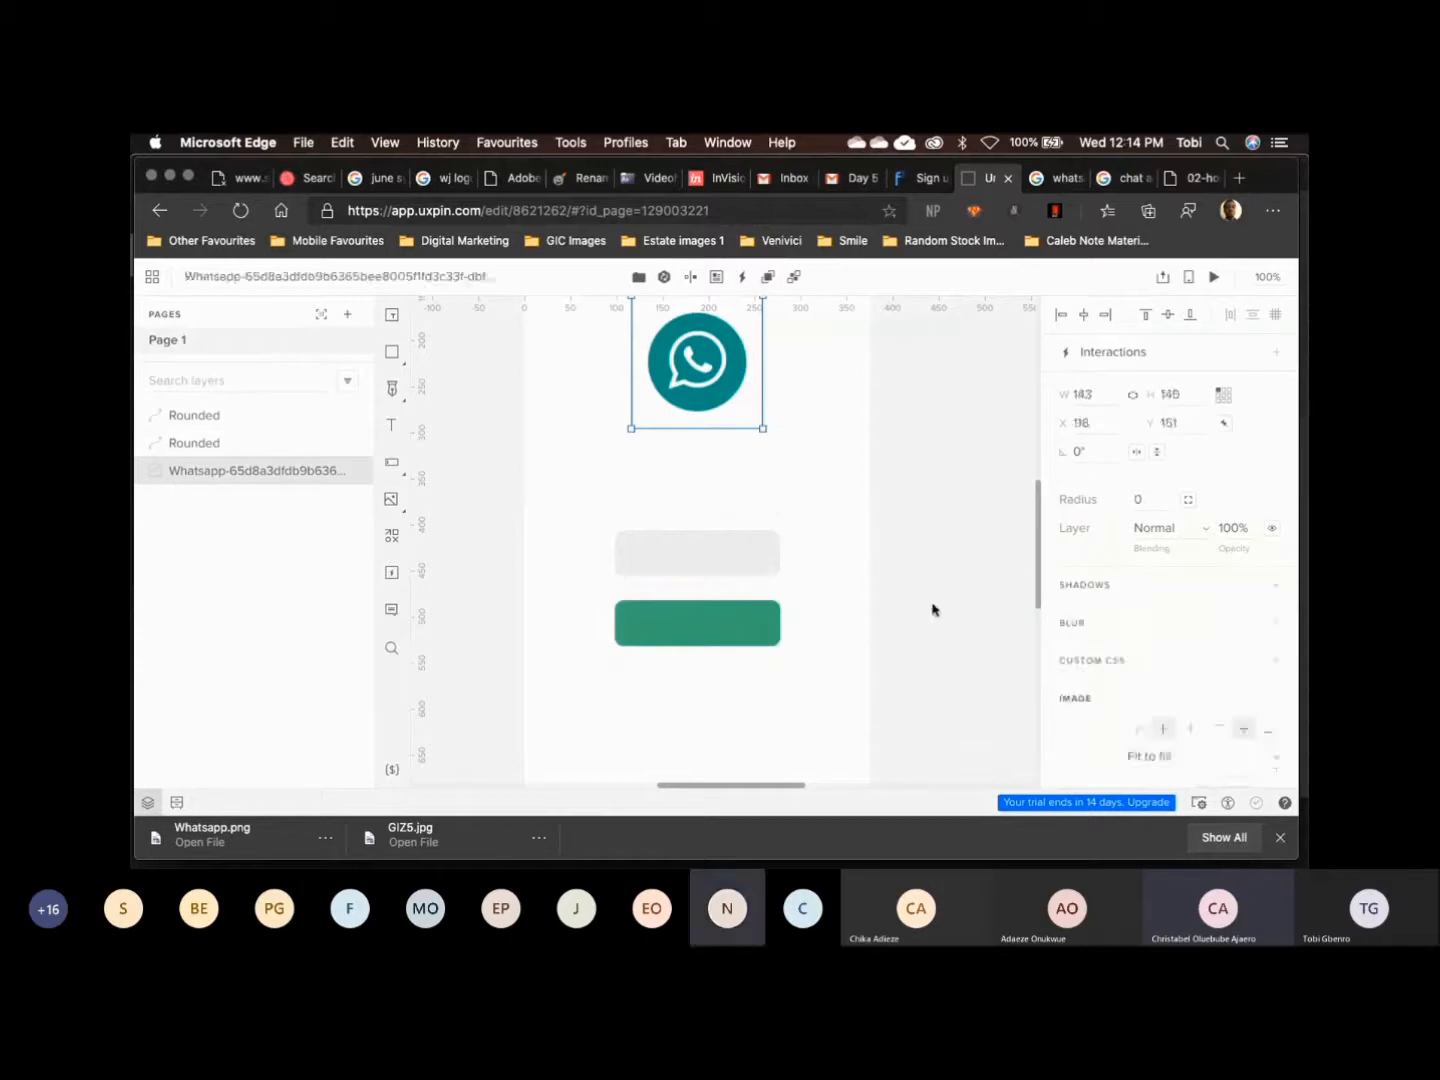
# Reselect the green rounded rectangle and try the eyedropper on its fill colour once more
pyautogui.click(735, 633)
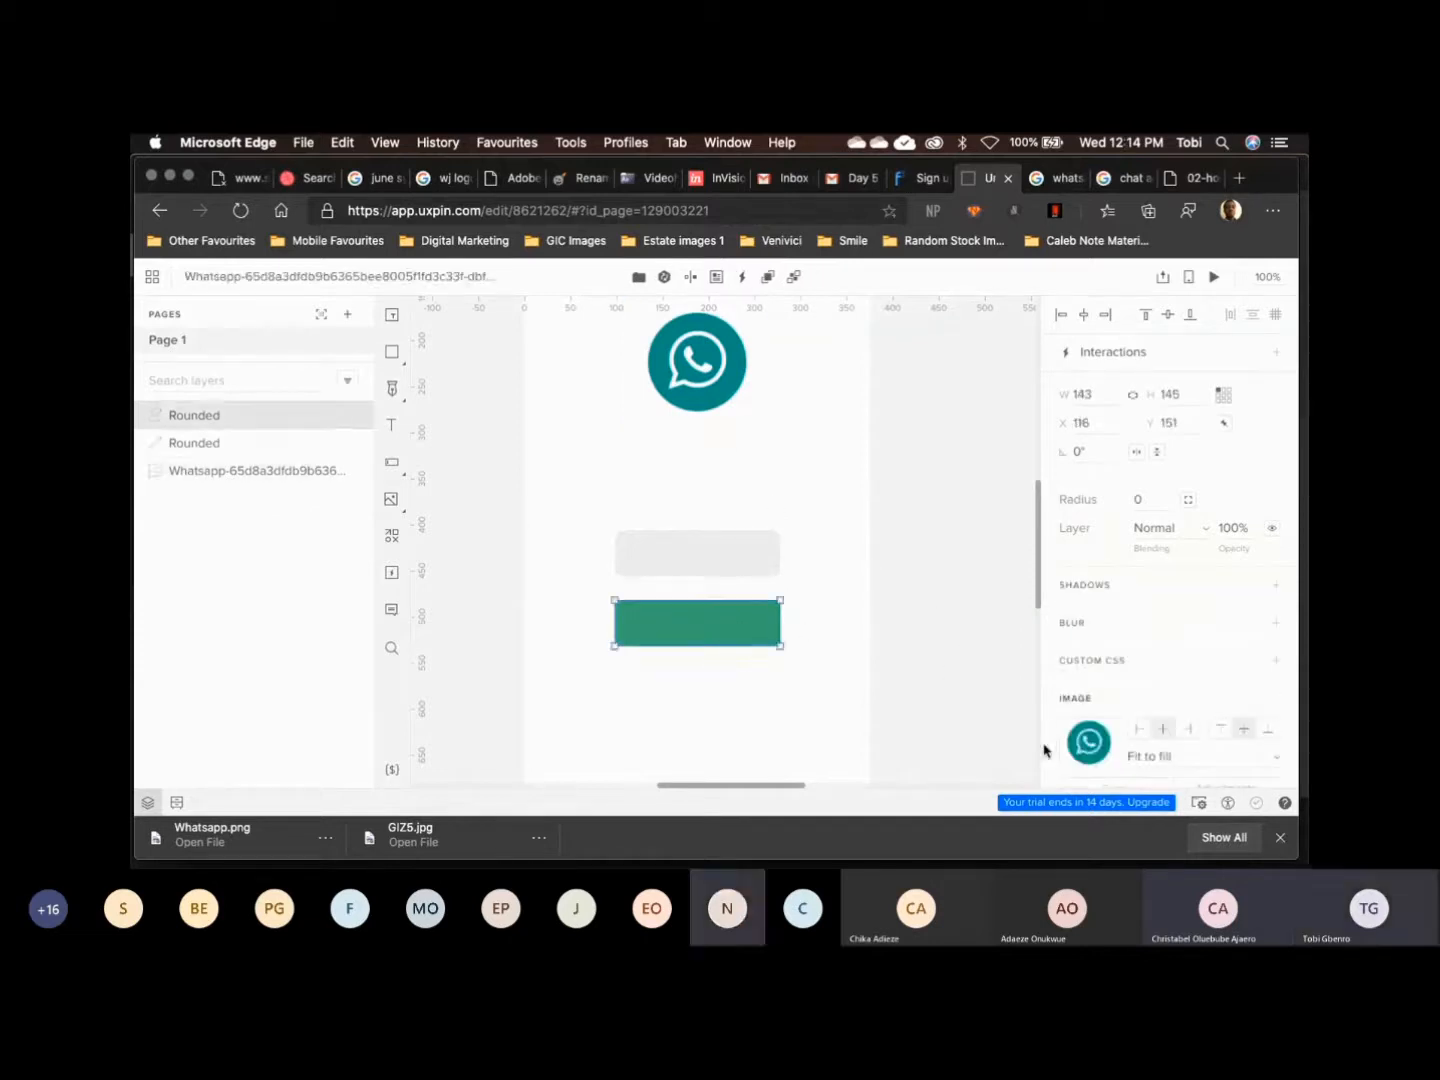
pyautogui.click(965, 620)
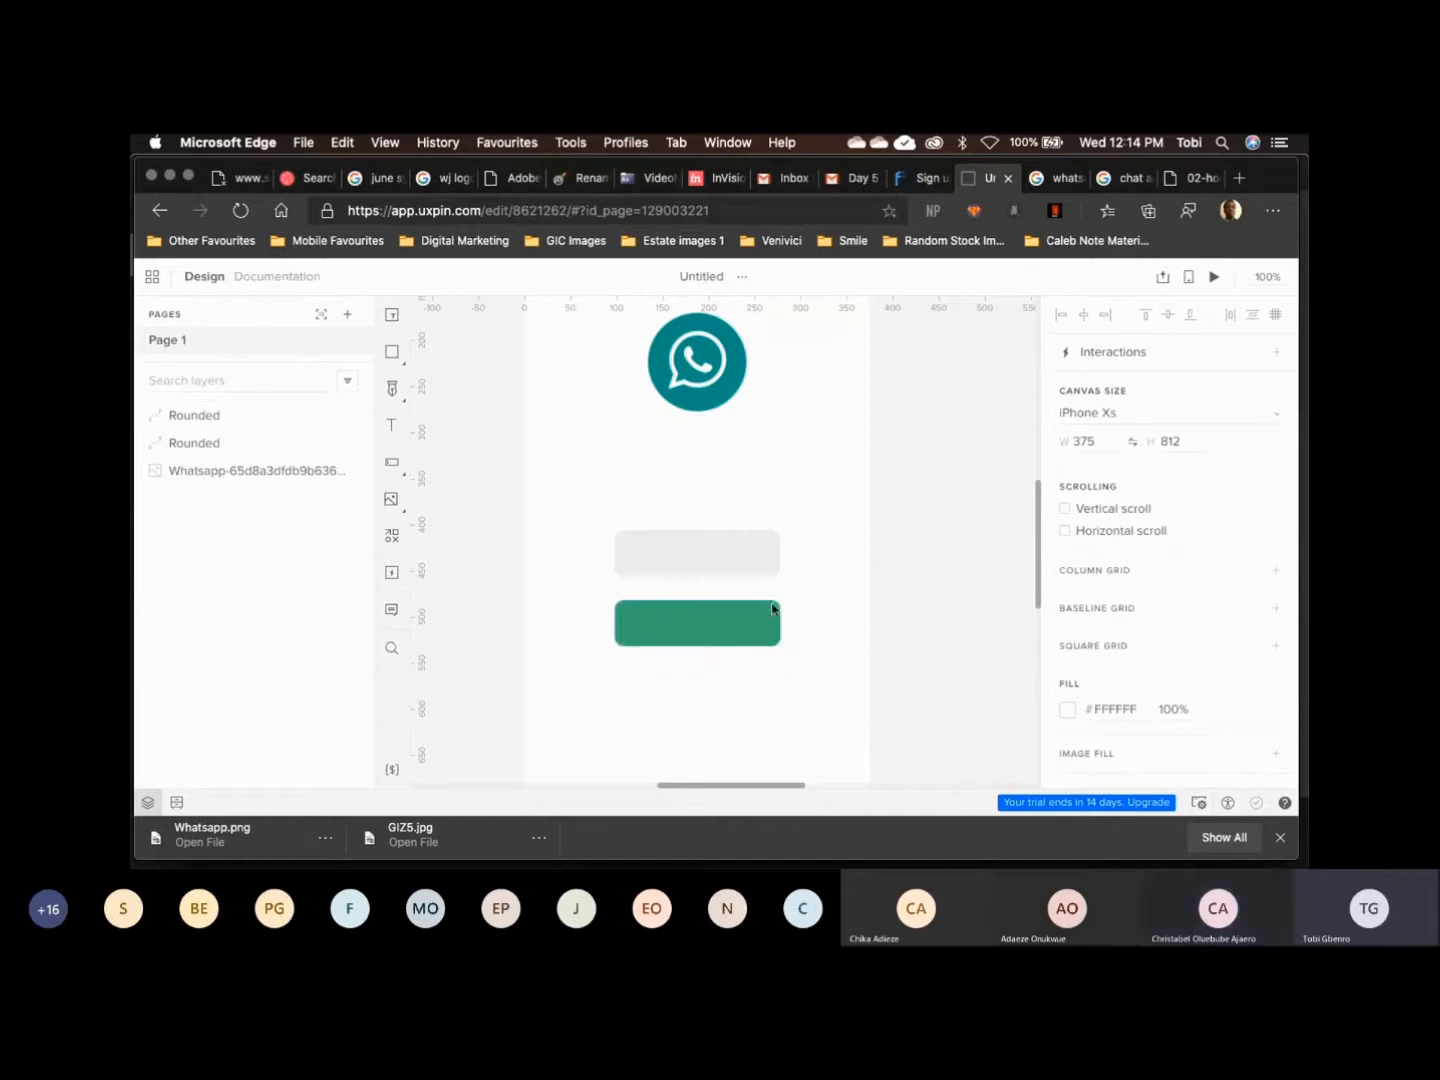
pyautogui.click(735, 627)
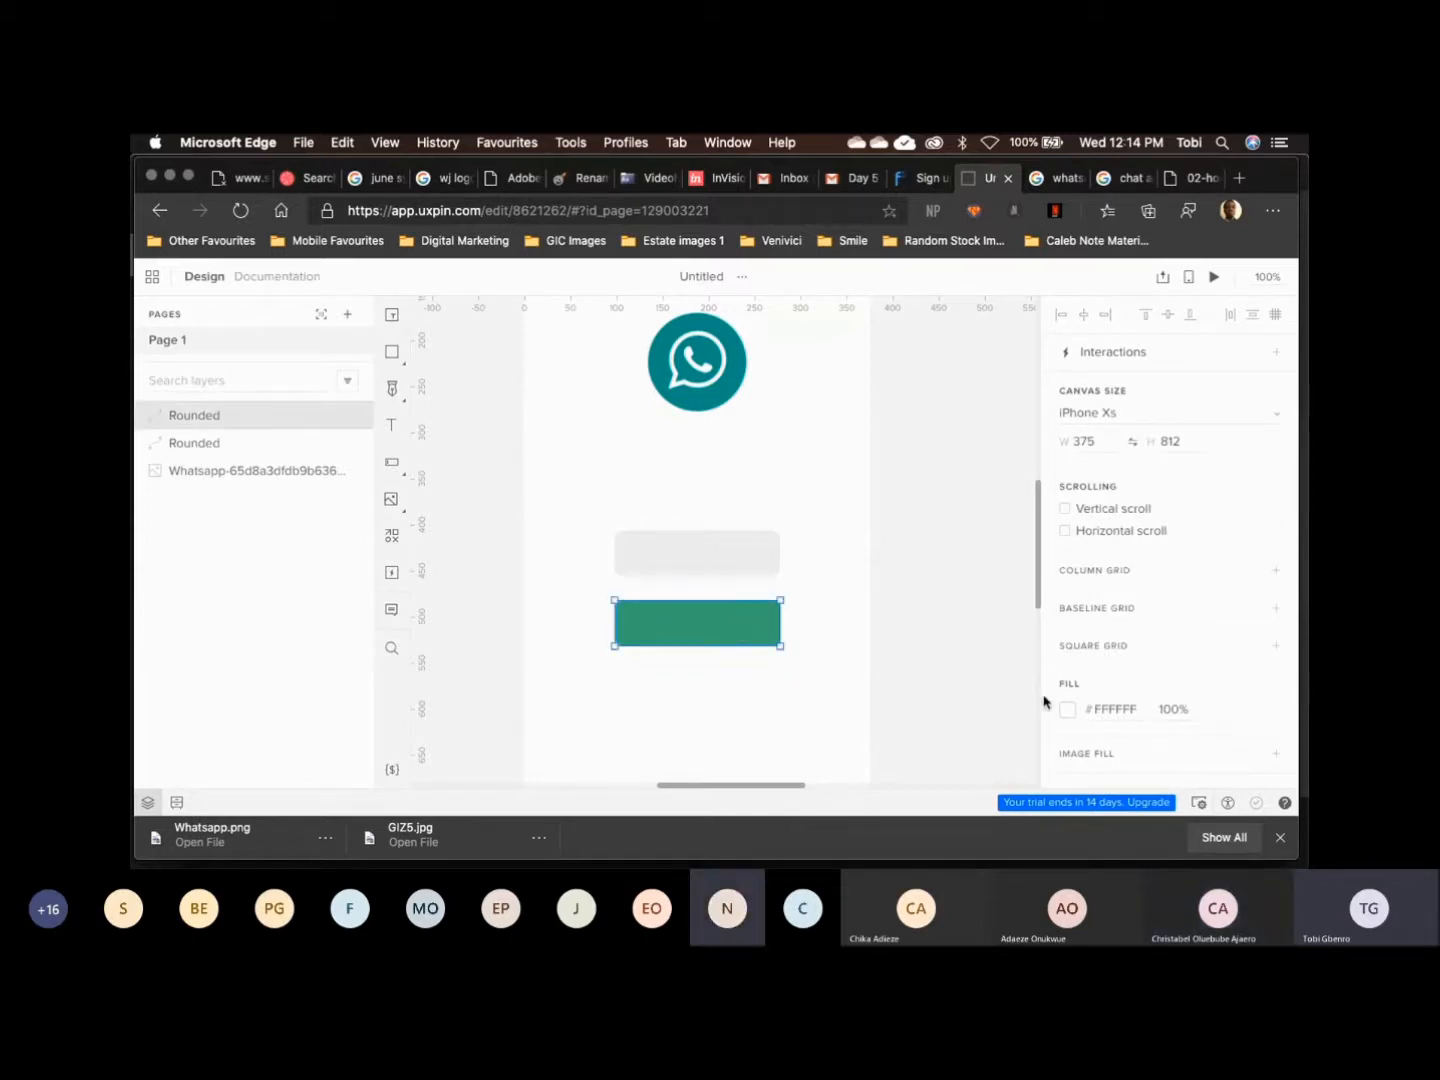
pyautogui.click(1067, 611)
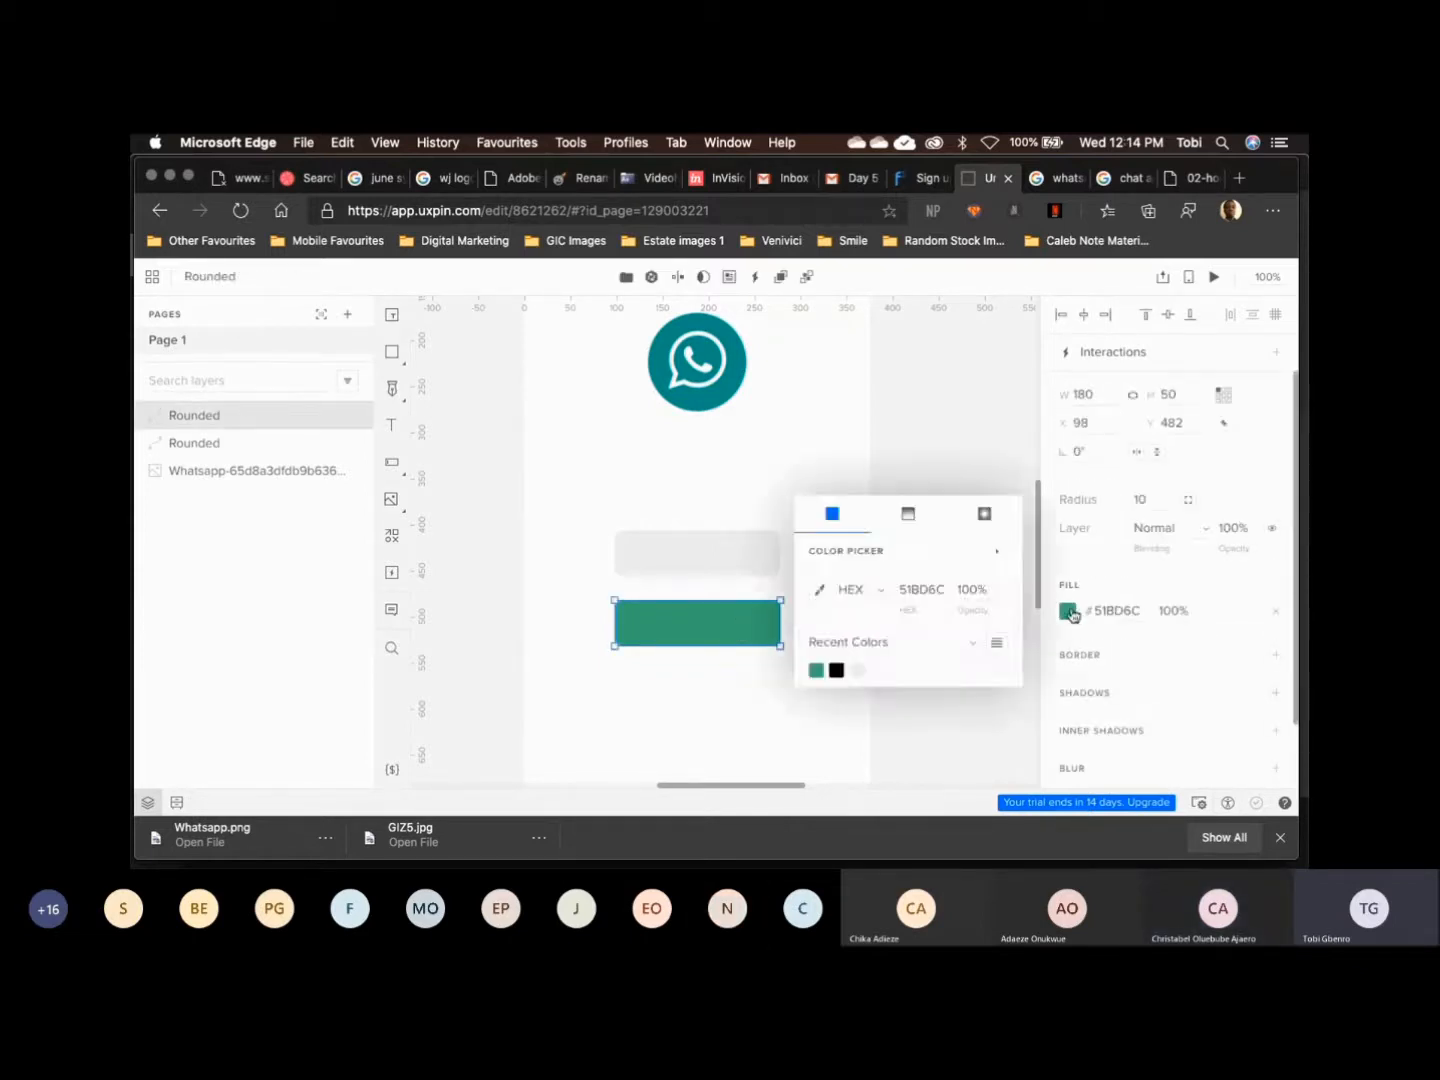
pyautogui.click(998, 552)
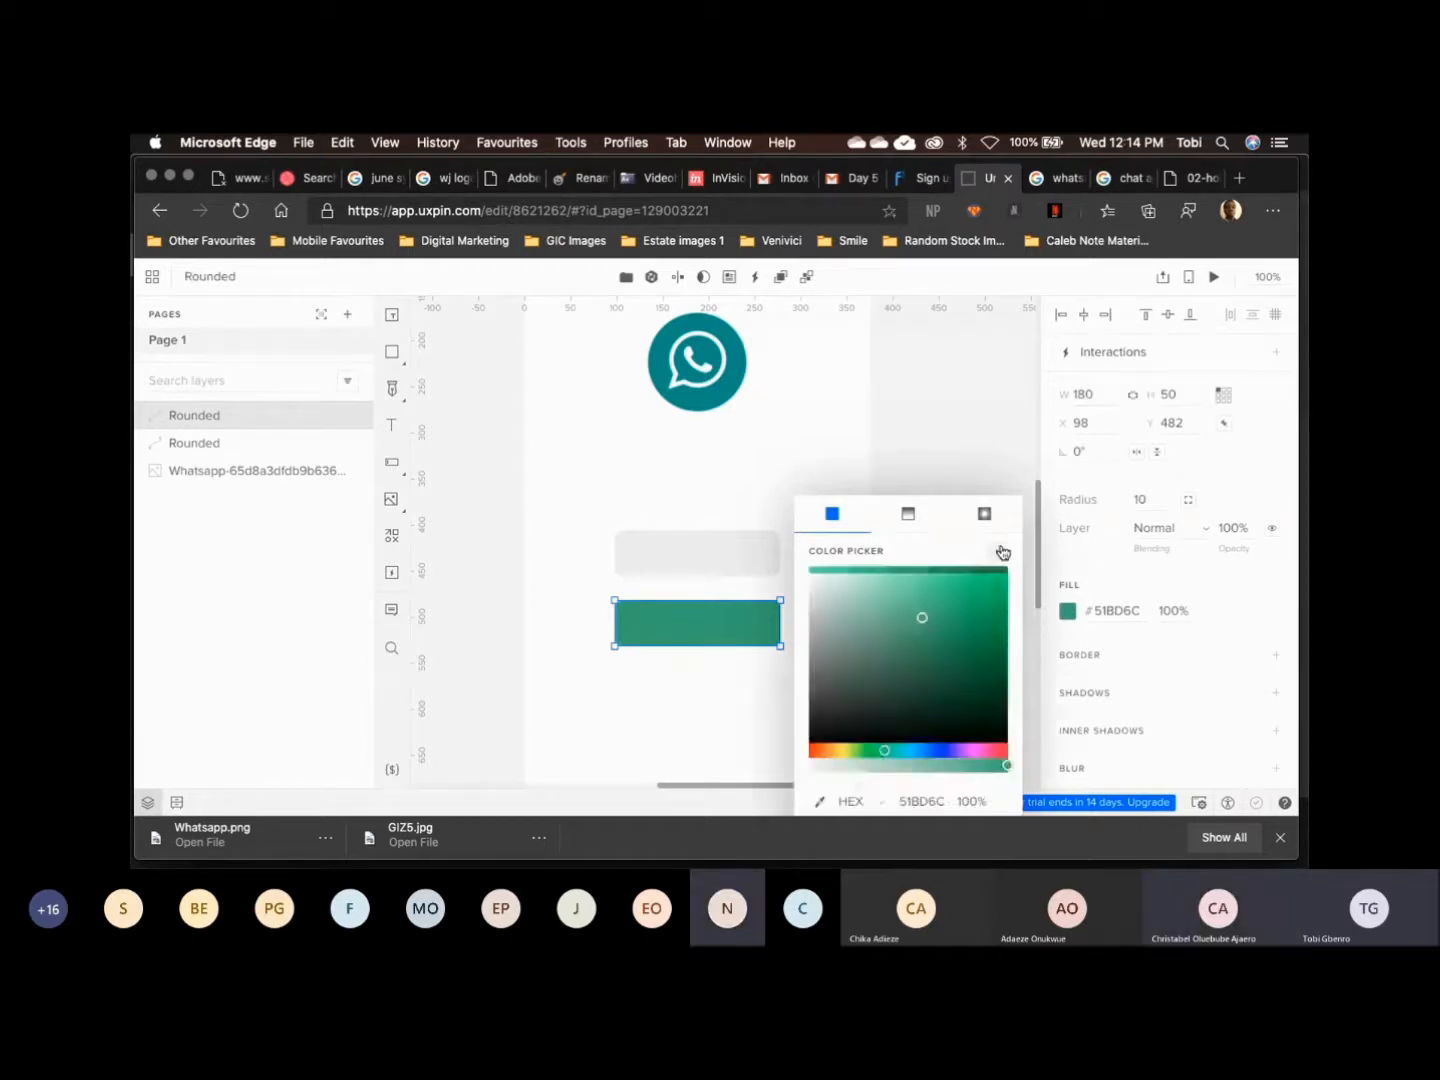
pyautogui.click(821, 805)
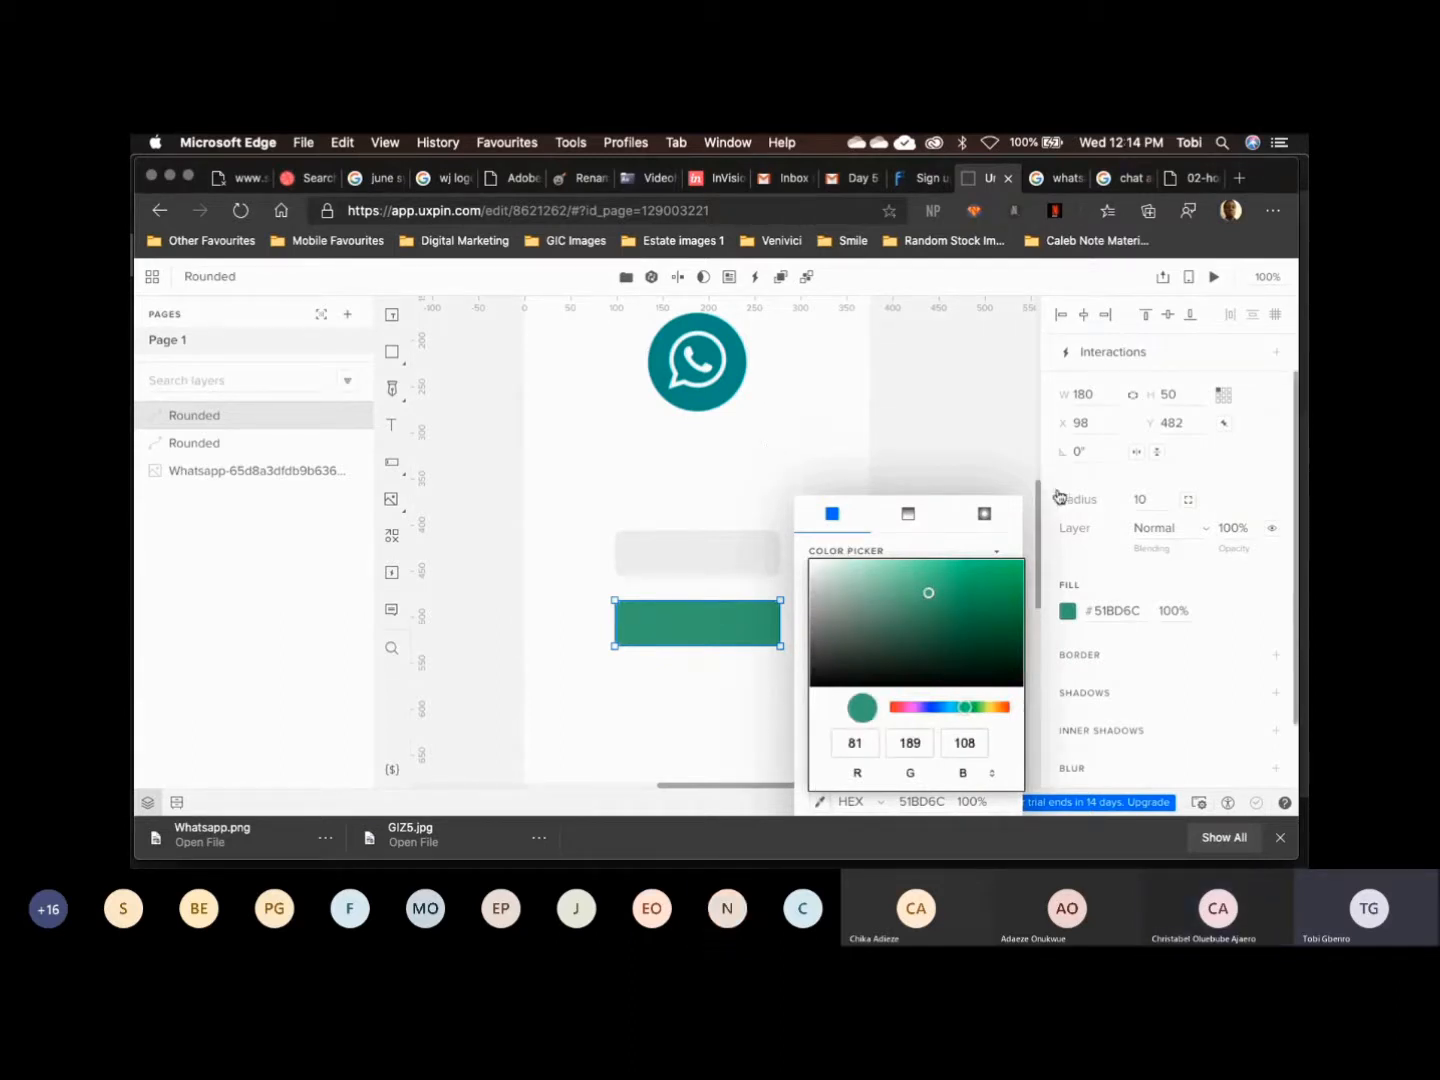
pyautogui.click(976, 444)
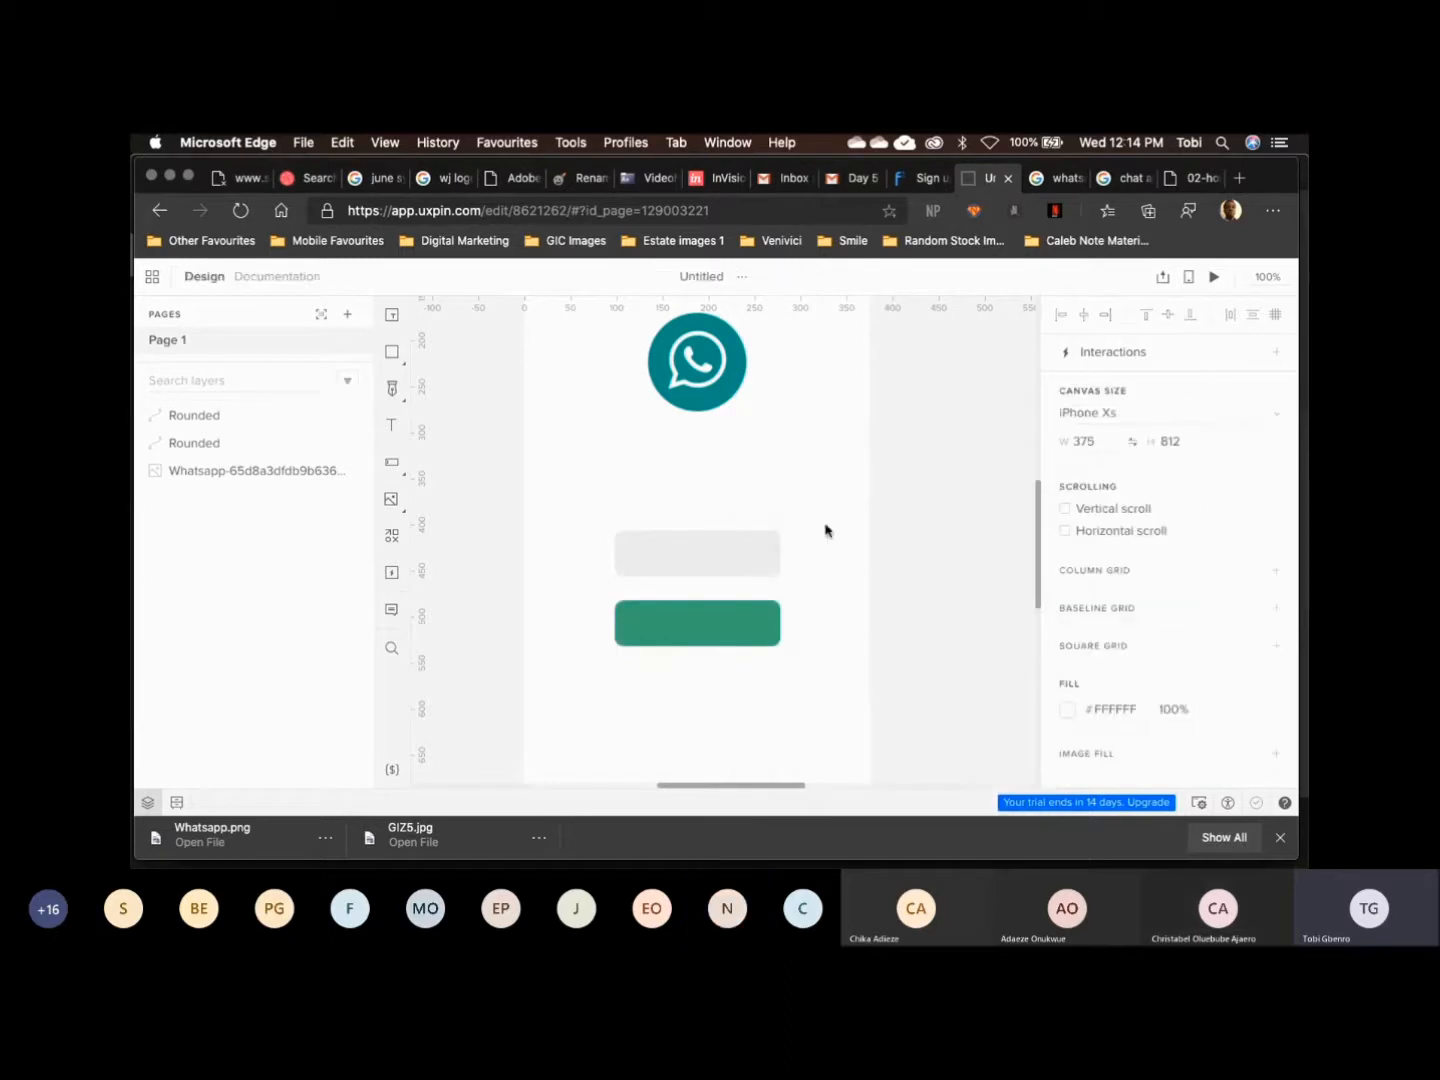
pyautogui.click(736, 628)
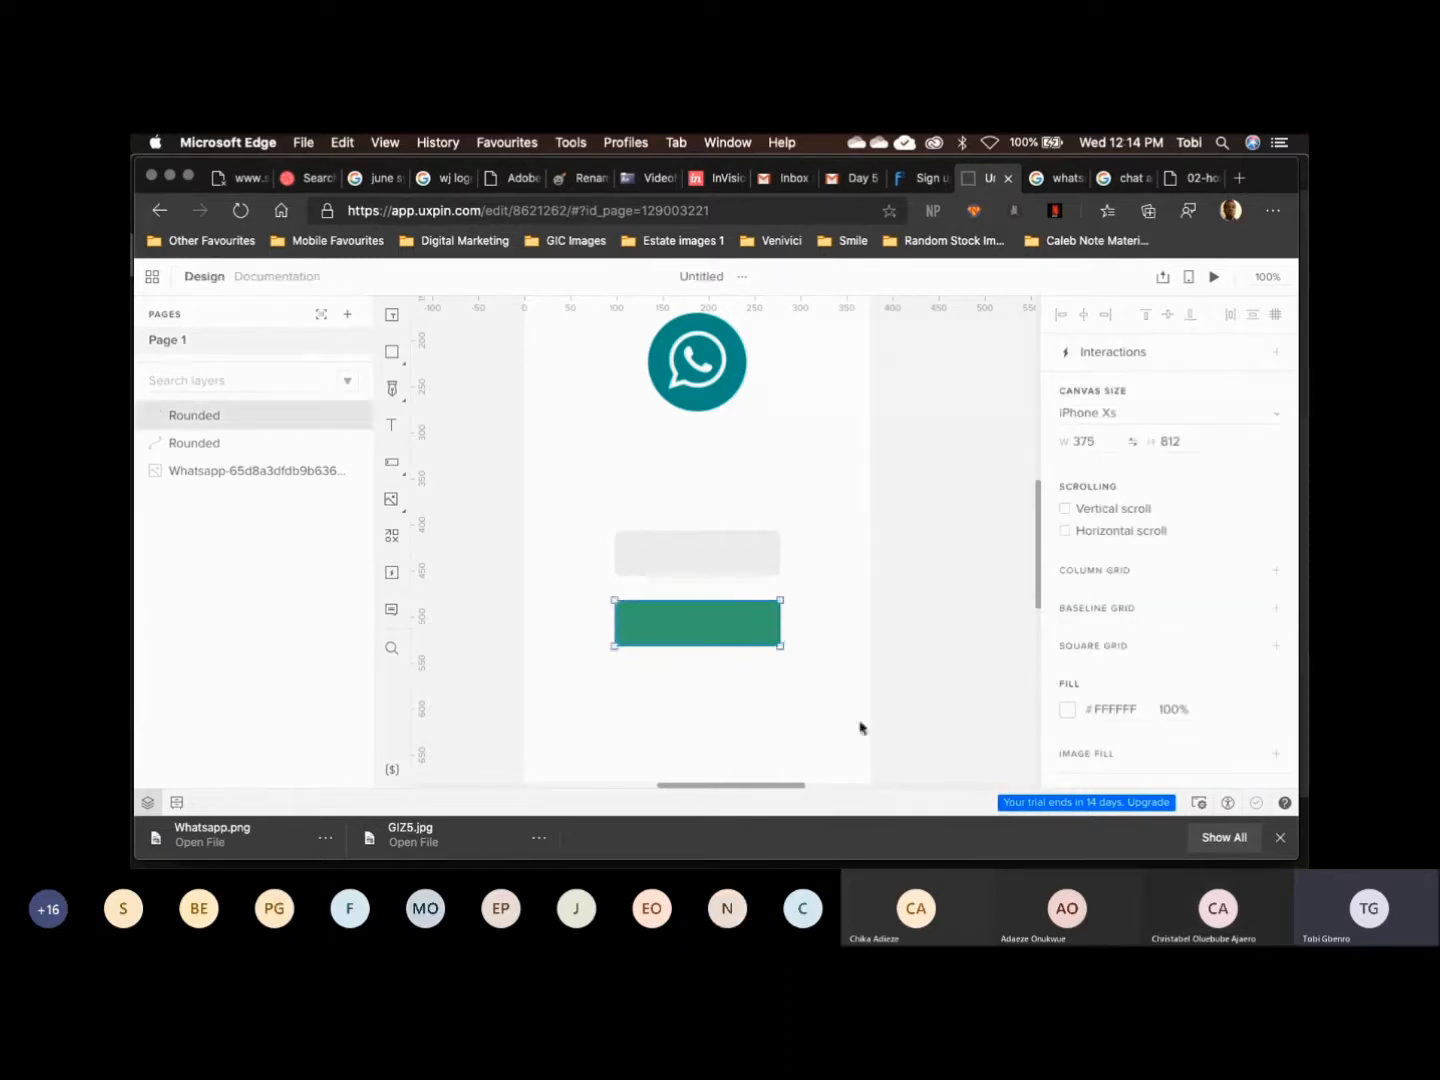
pyautogui.click(1067, 611)
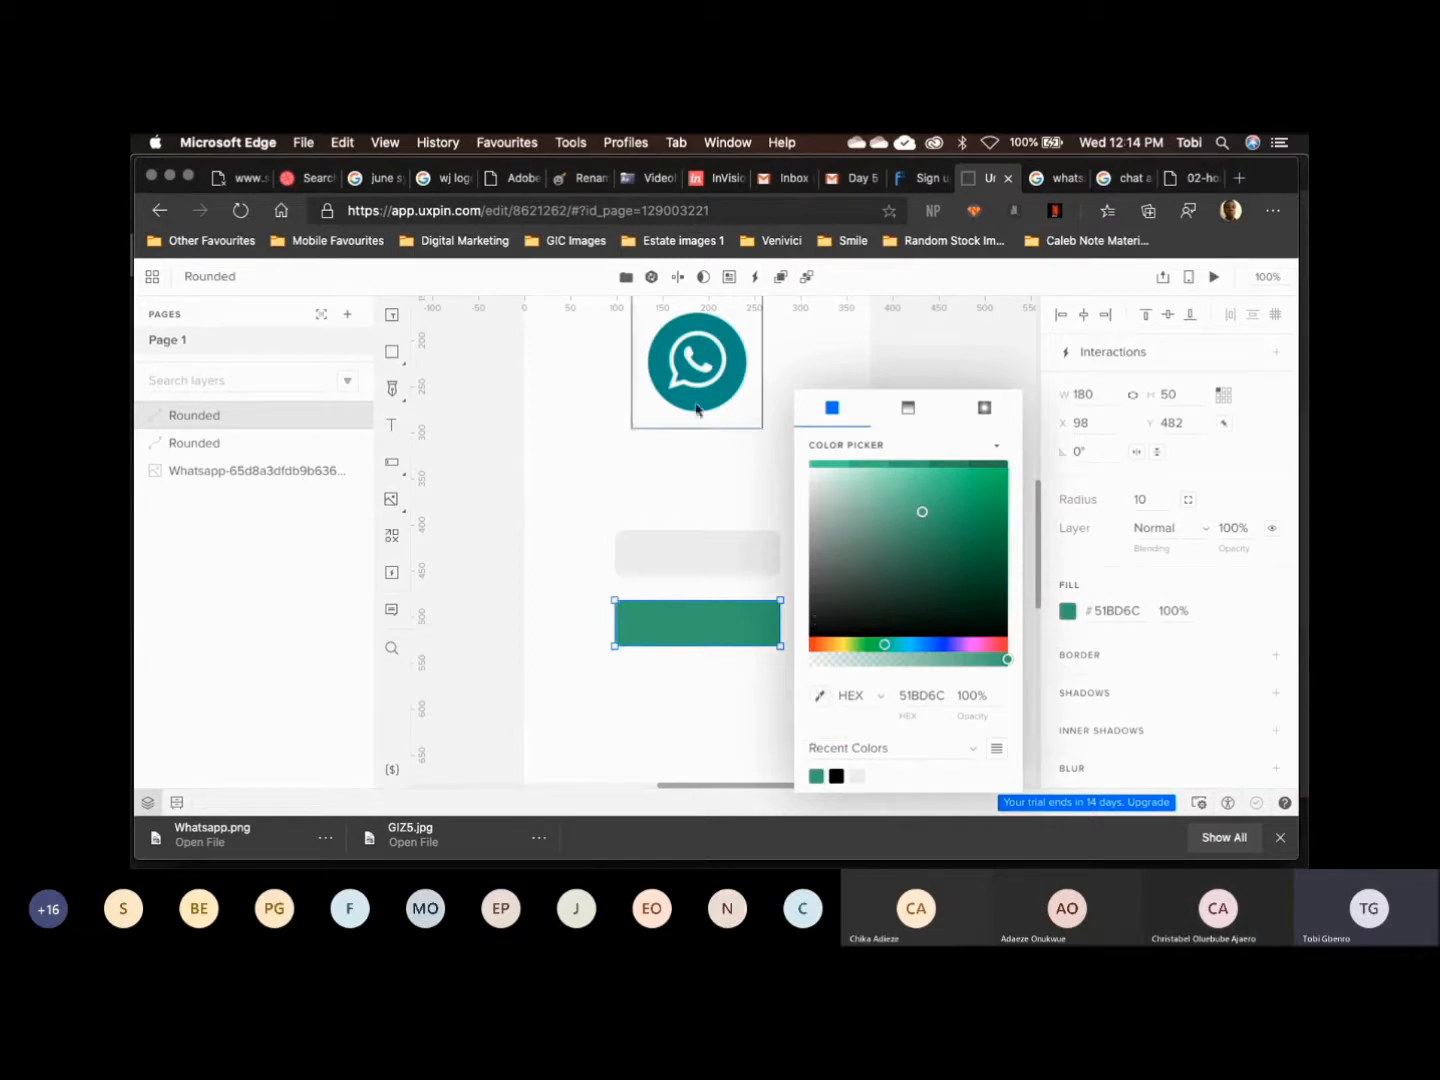
pyautogui.click(949, 375)
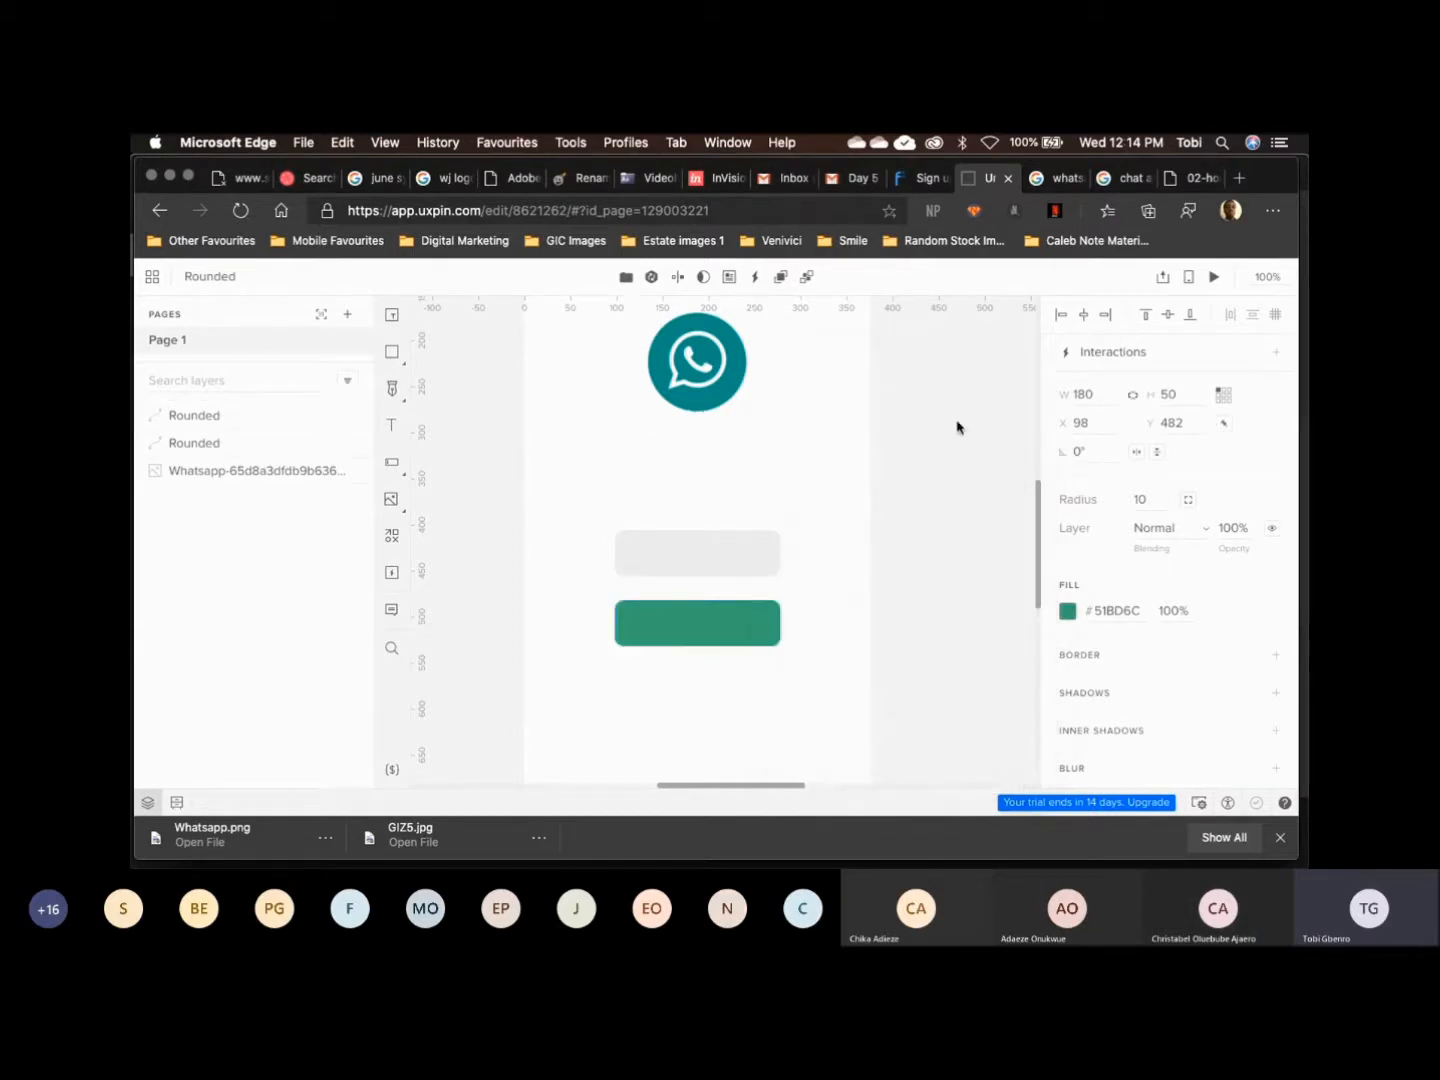
# Adjust the green rounded rectangle's fill with the colour picker, shifting its hue slightly and choosing a moderately saturated green
pyautogui.click(723, 616)
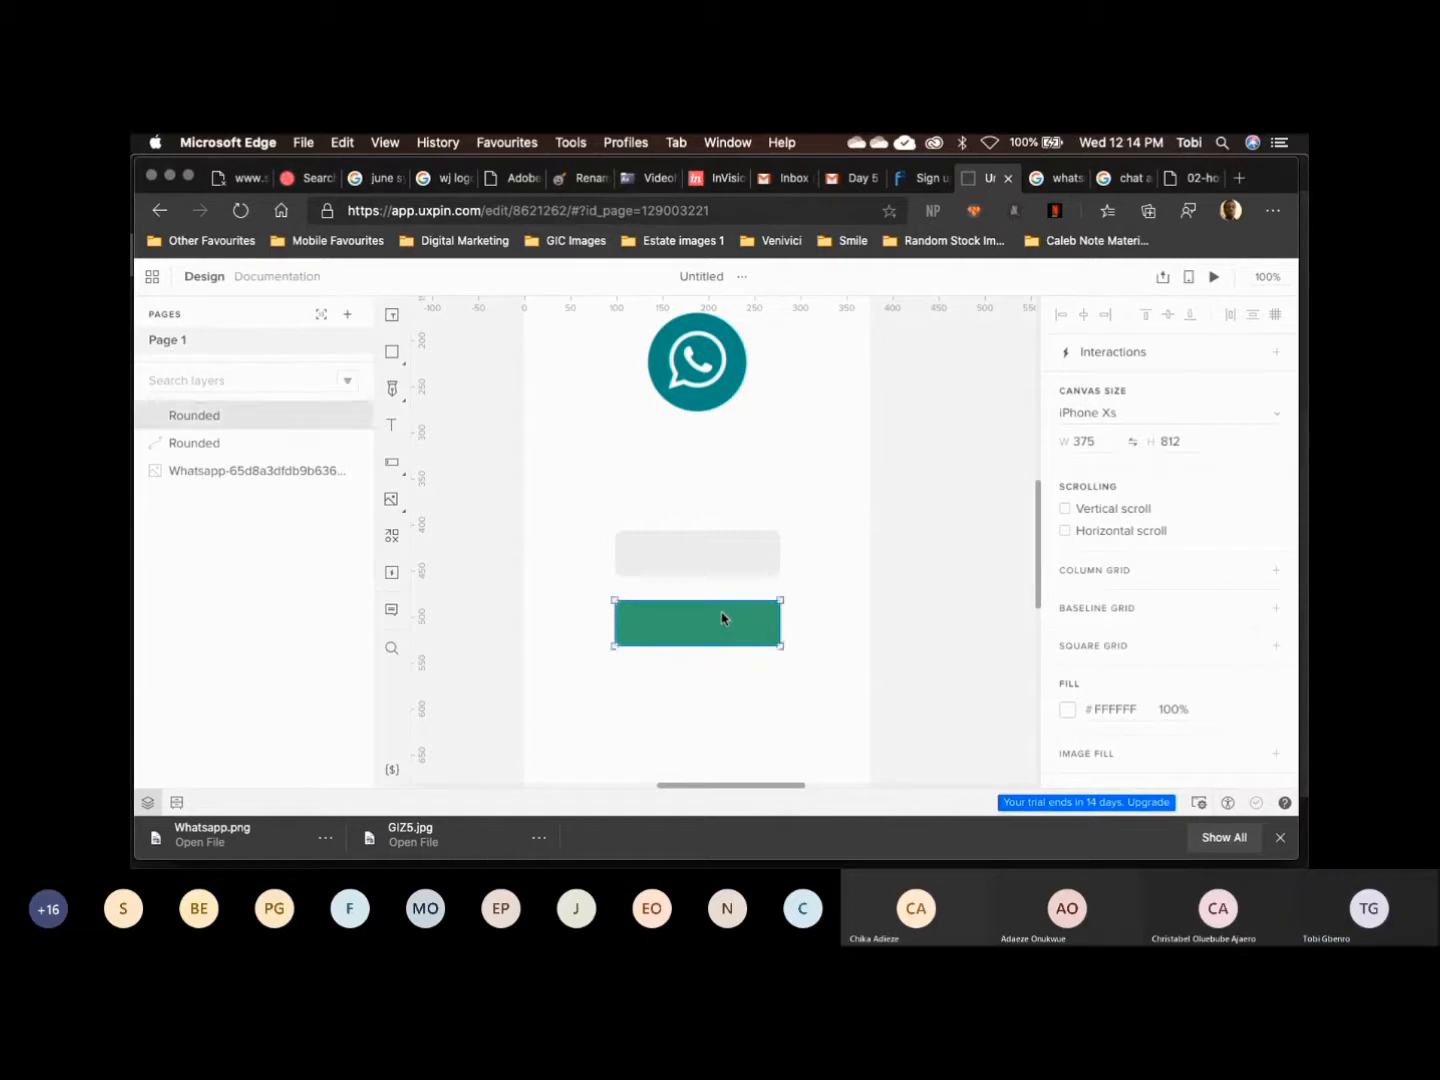
pyautogui.click(1068, 612)
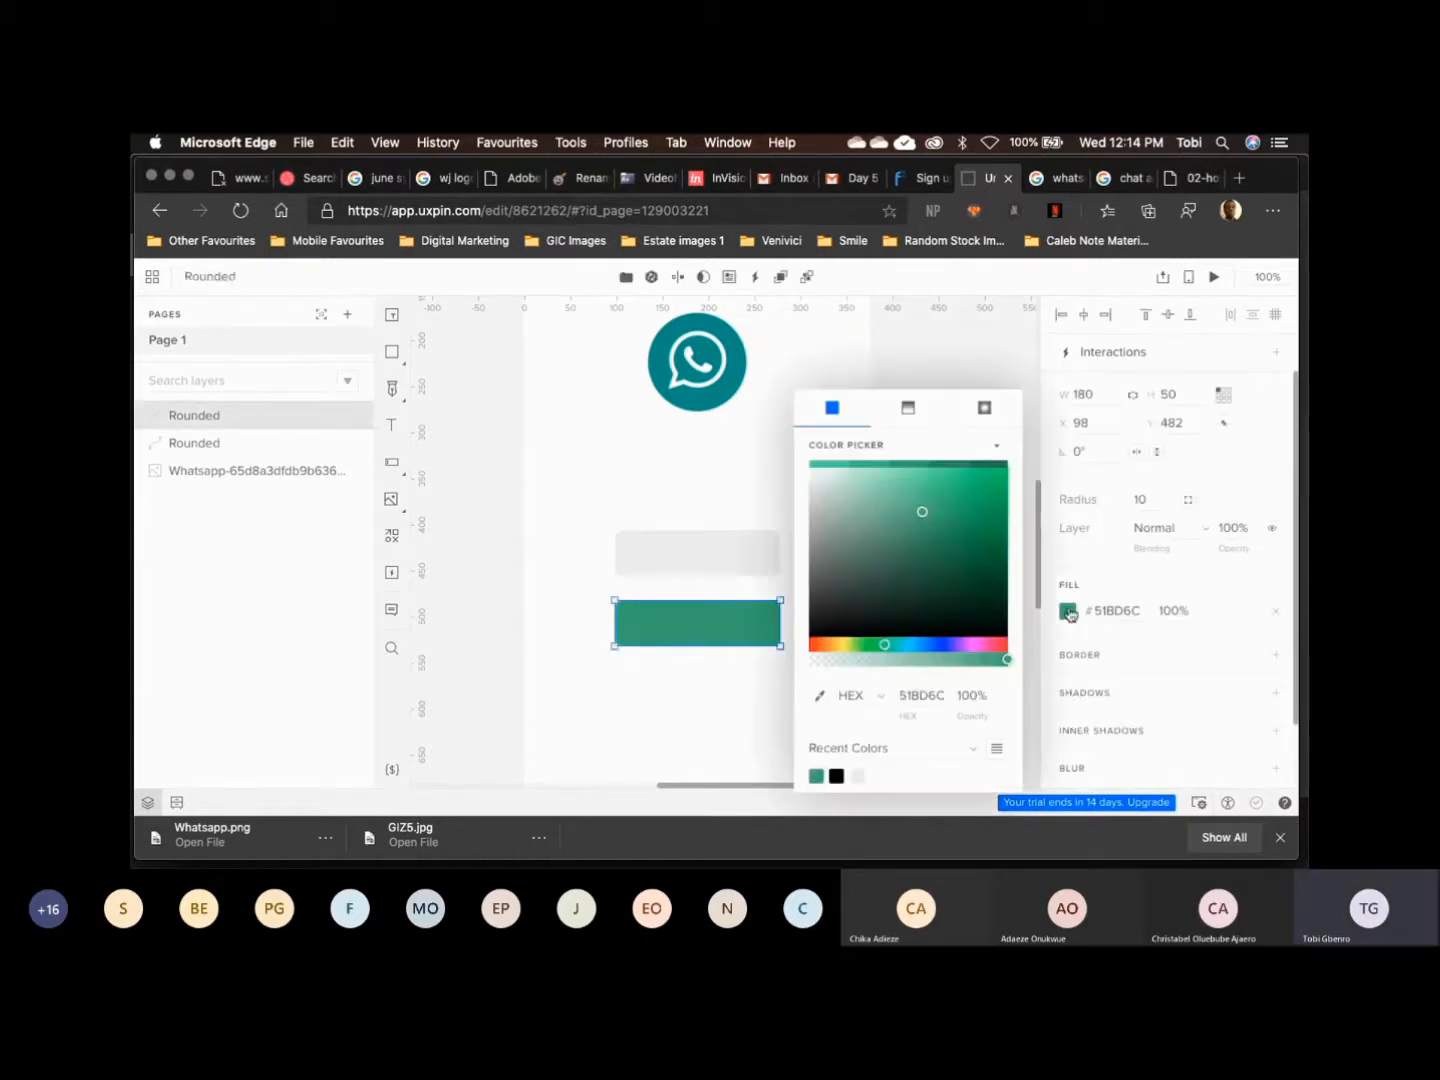
pyautogui.click(958, 511)
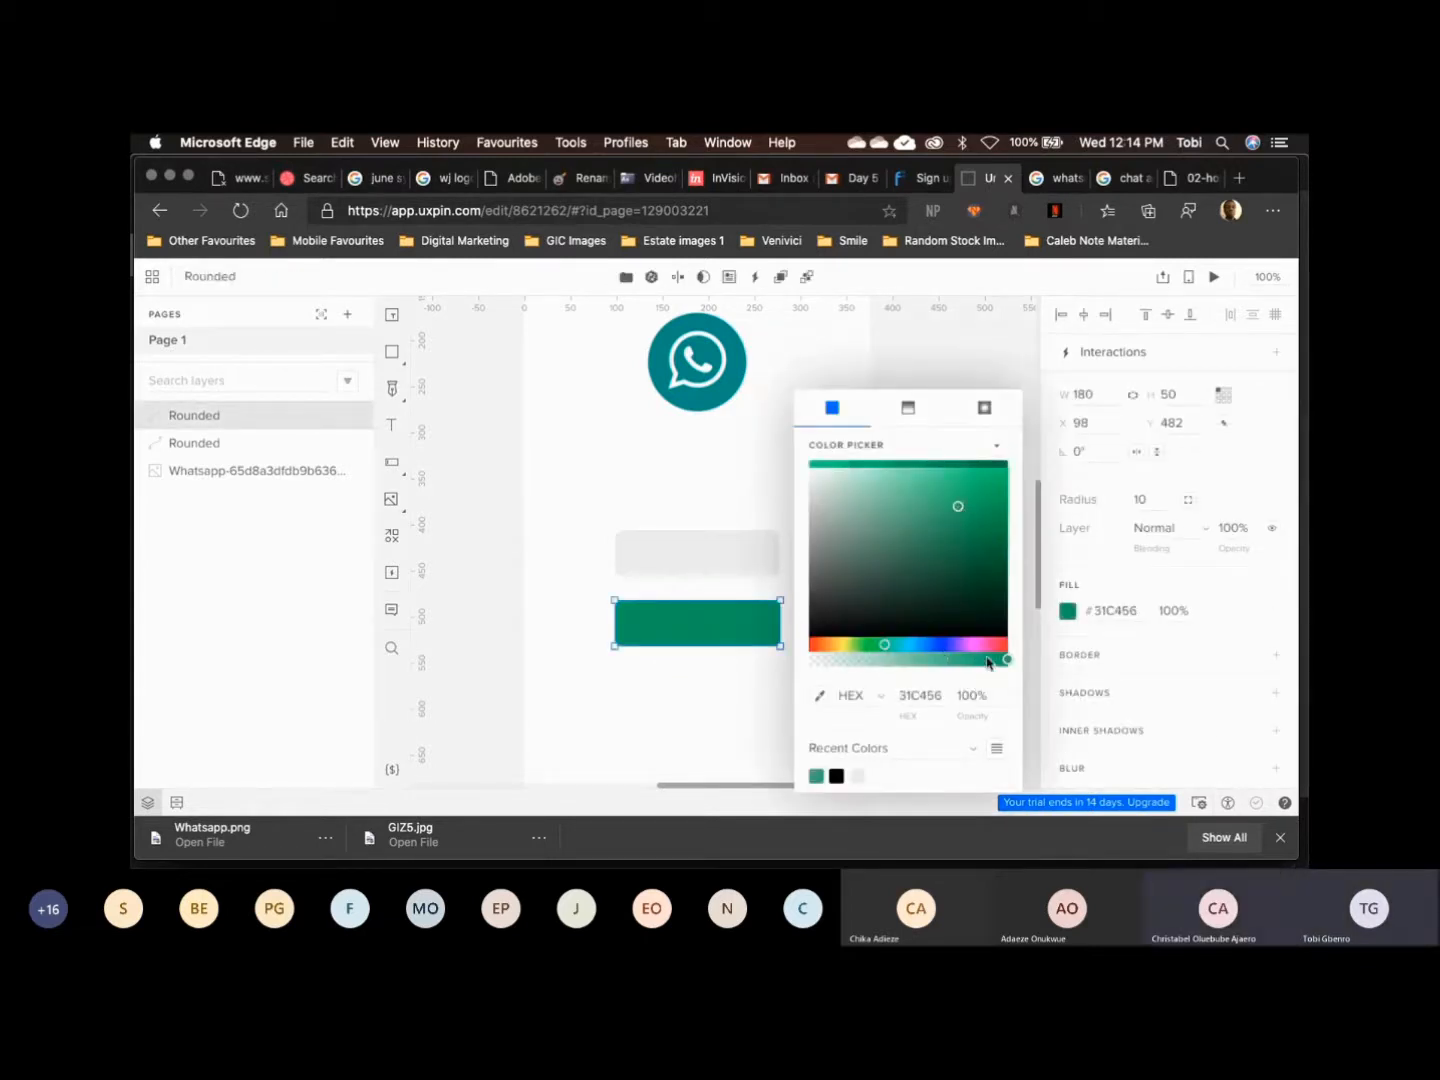
pyautogui.moveTo(887, 647); pyautogui.dragTo(876, 645)
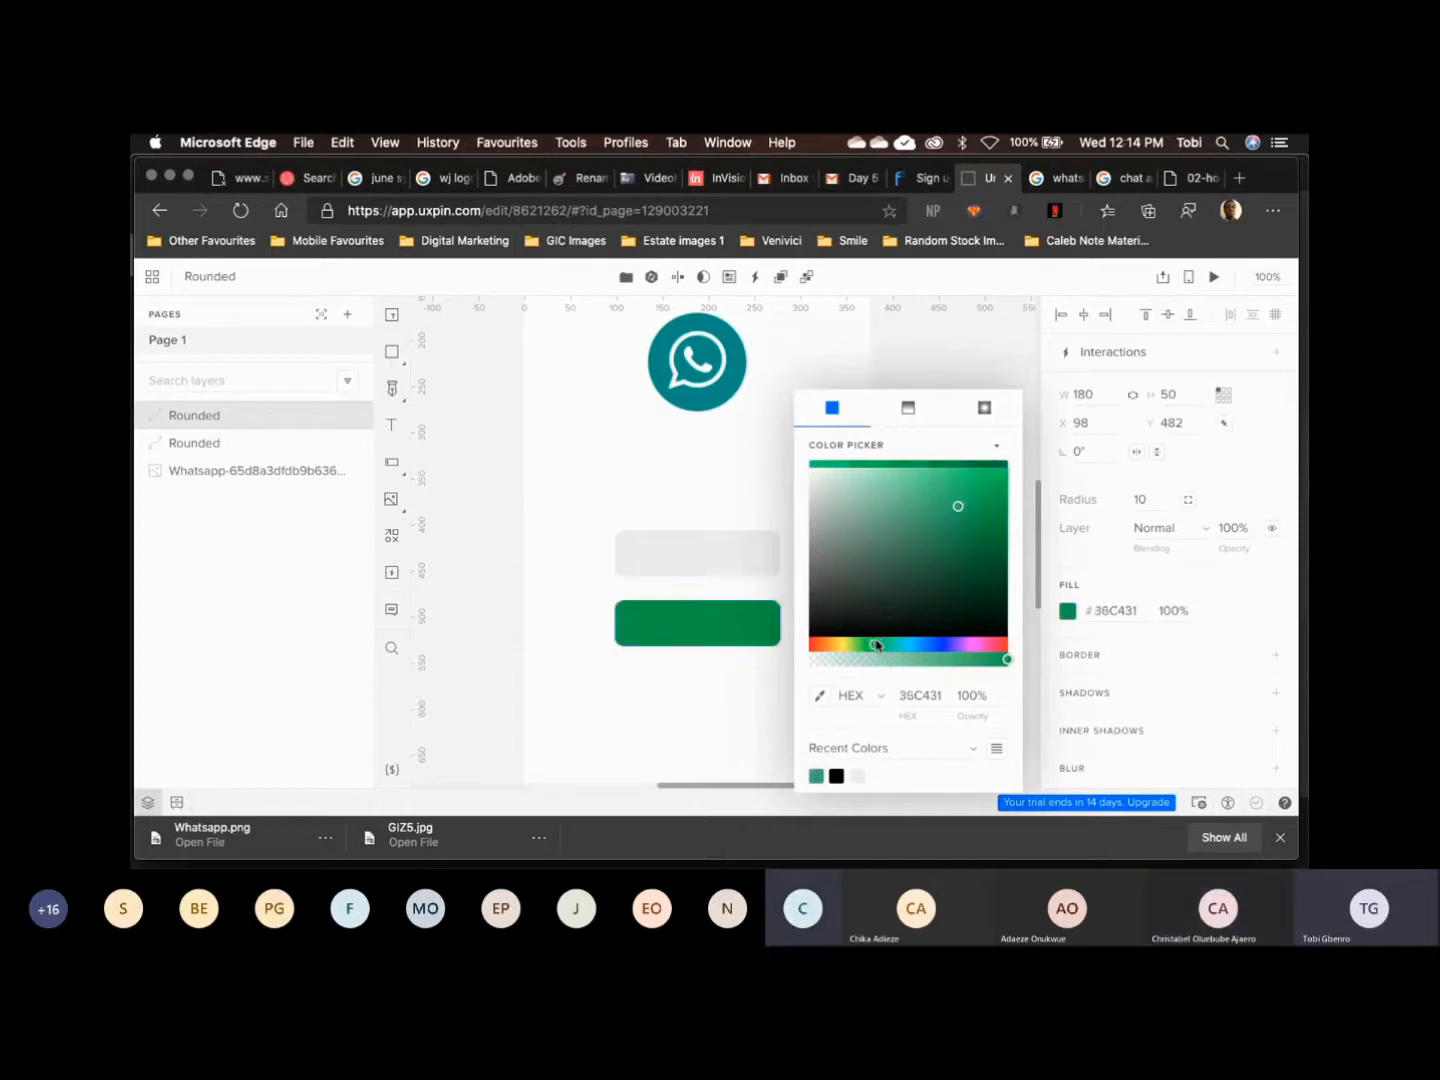
pyautogui.click(931, 508)
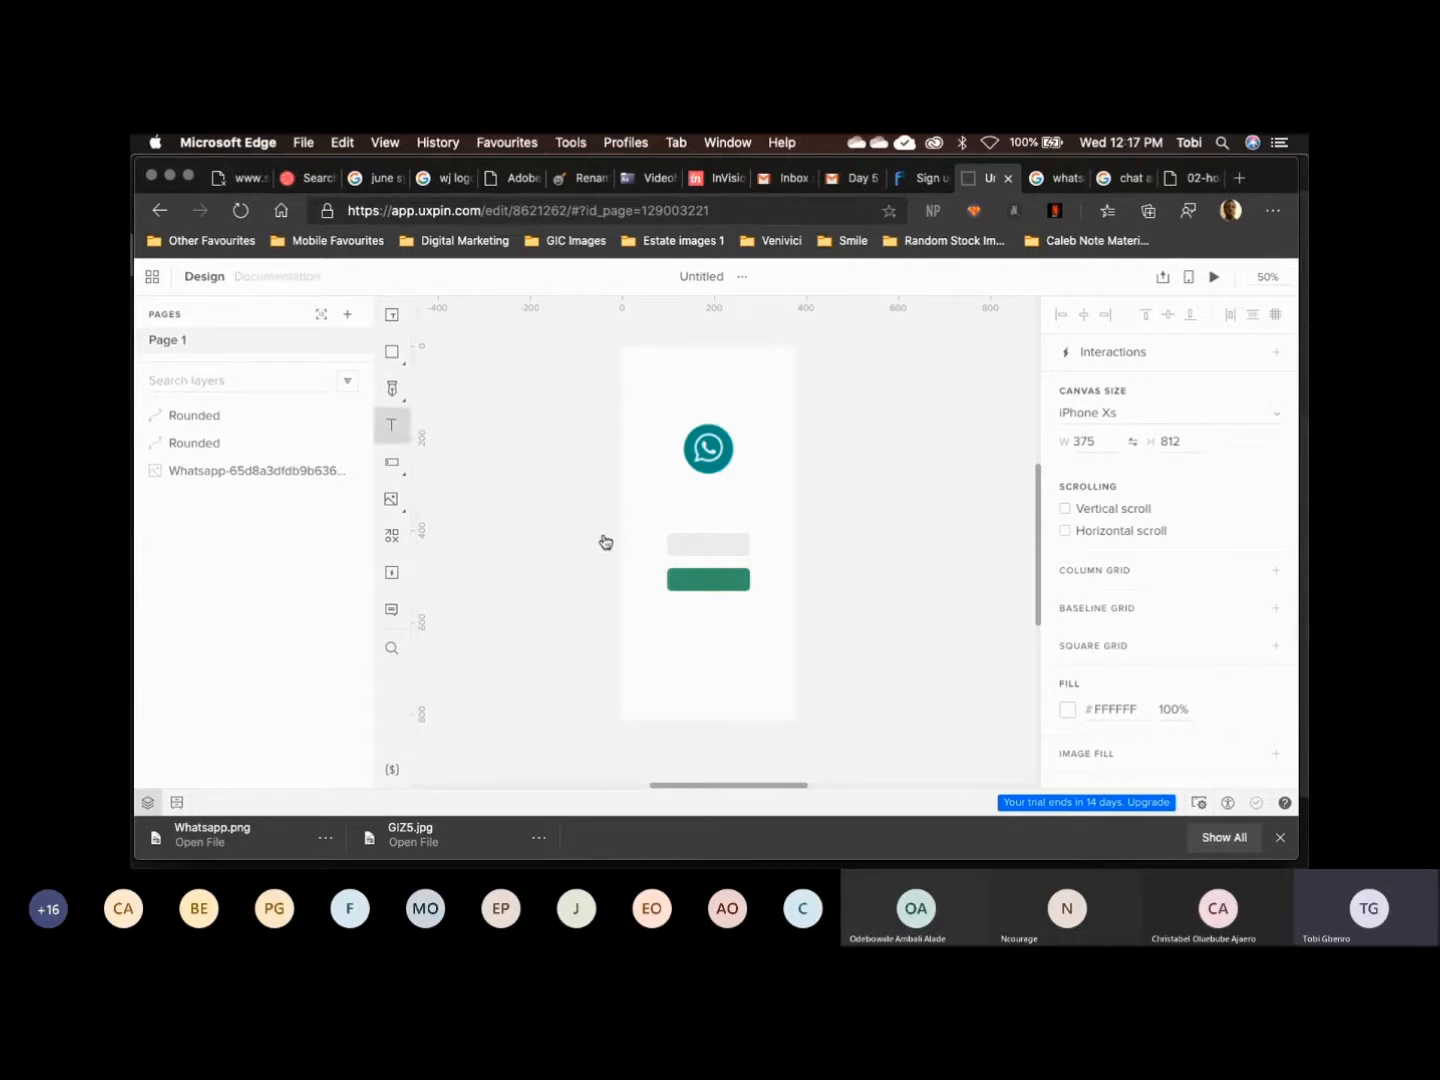
# Add the text "Sign in" on the light grey rounded rectangle and centre it there at X 163, Y 422
pyautogui.click(389, 437)
pyautogui.click(680, 545)
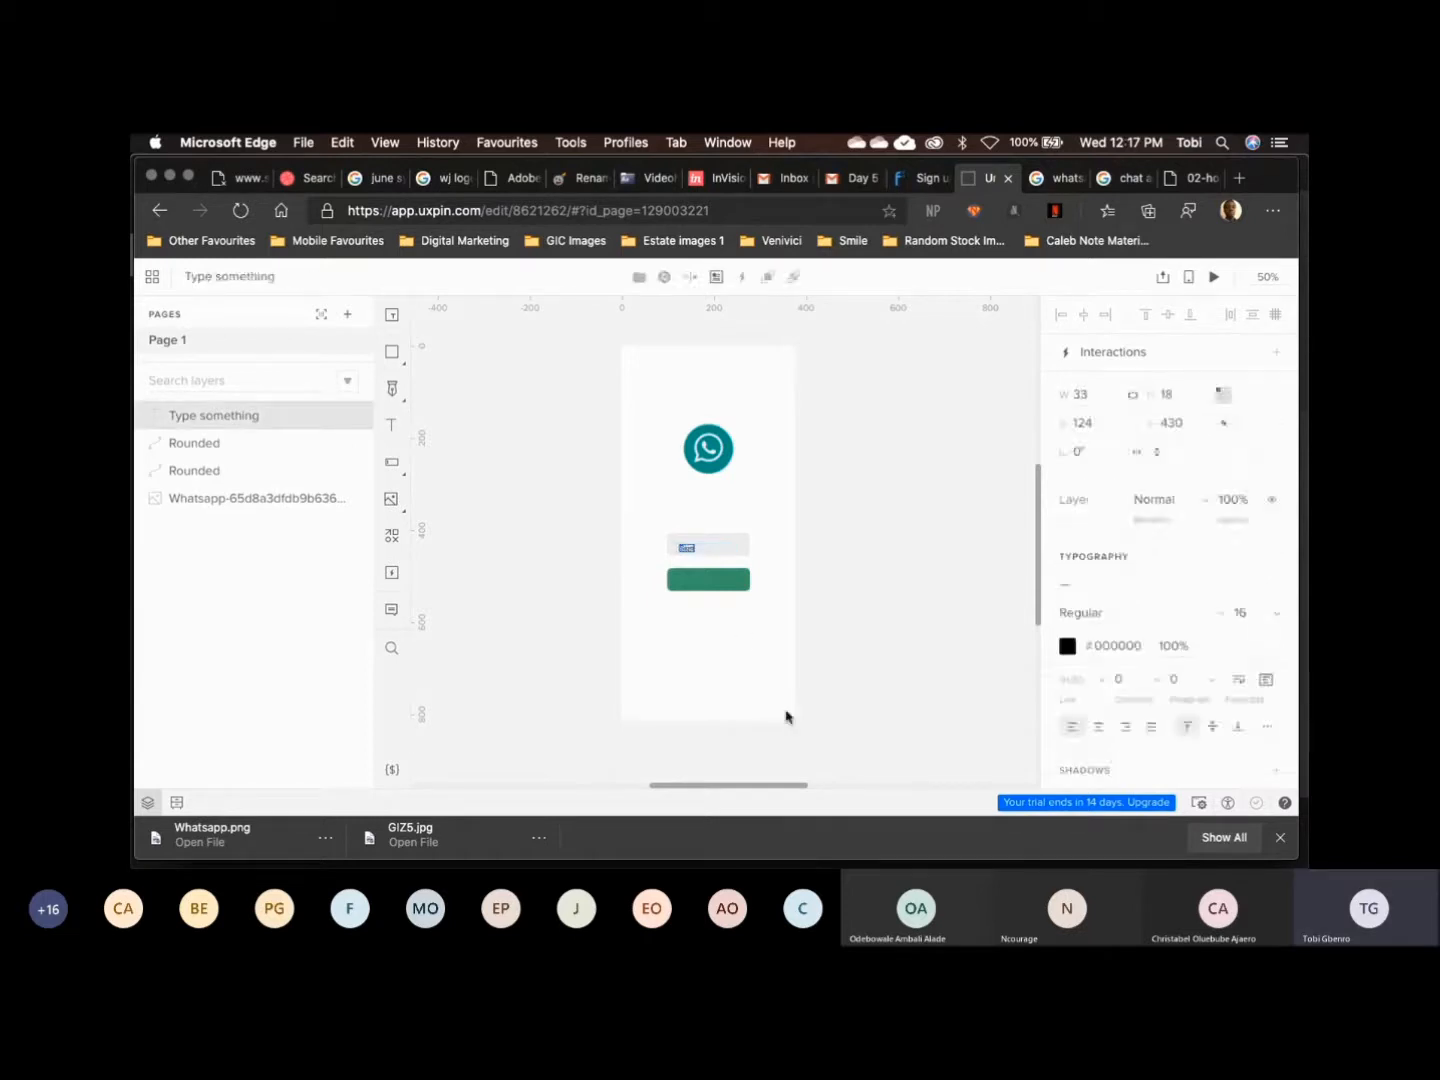
pyautogui.write('Sign')
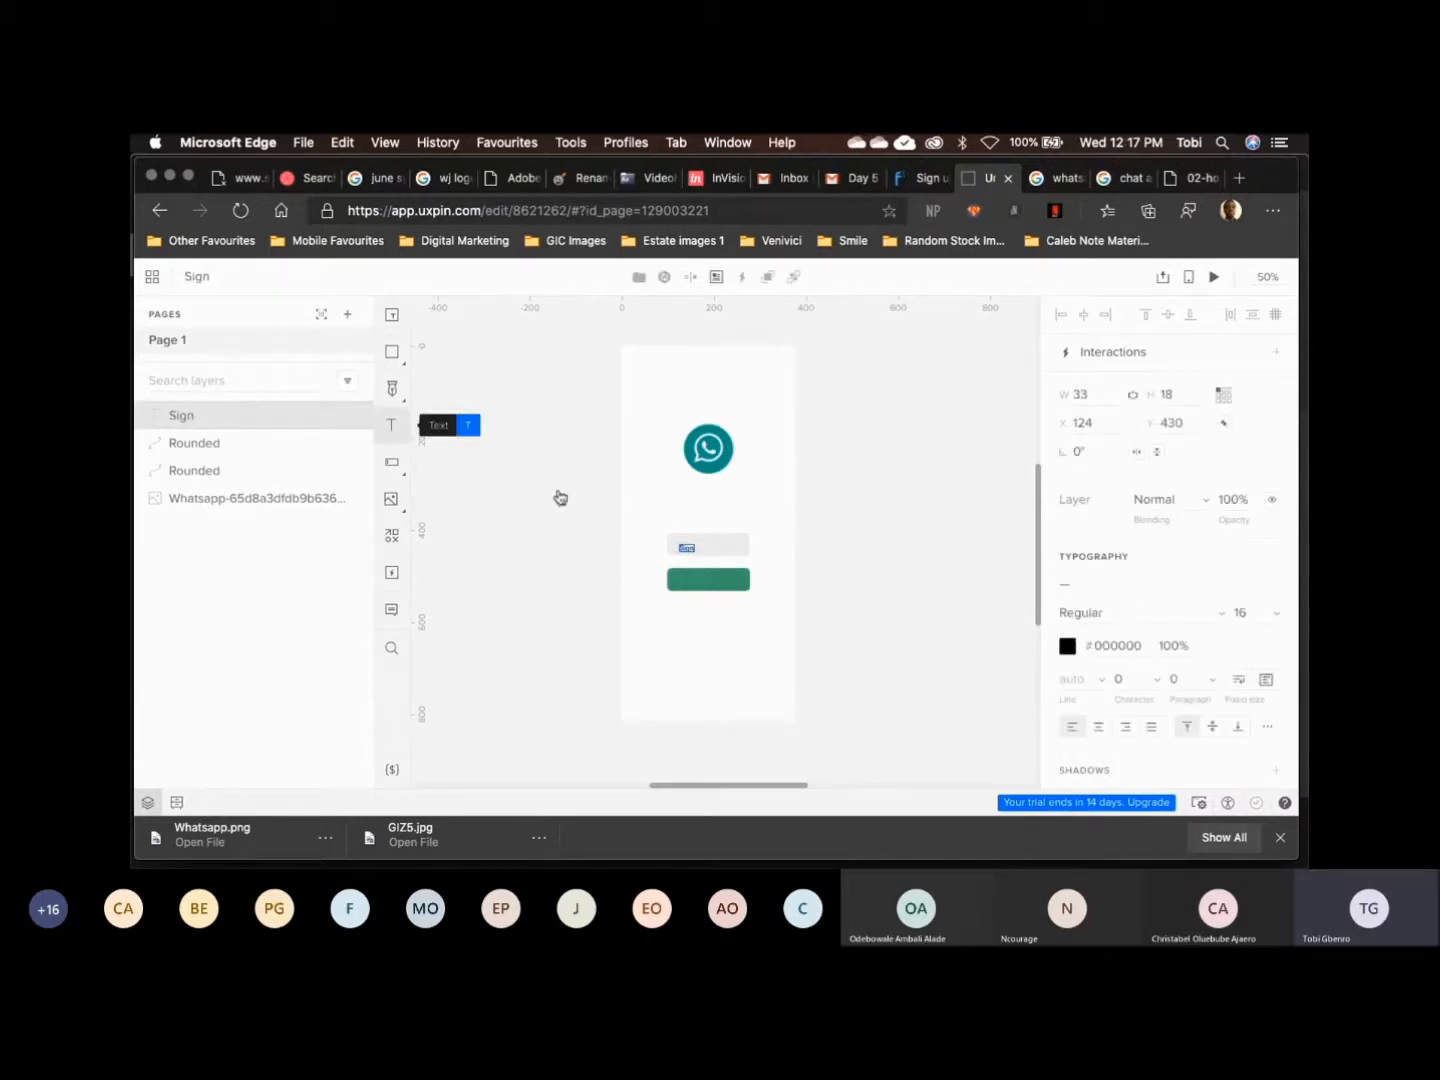
pyautogui.write(' in')
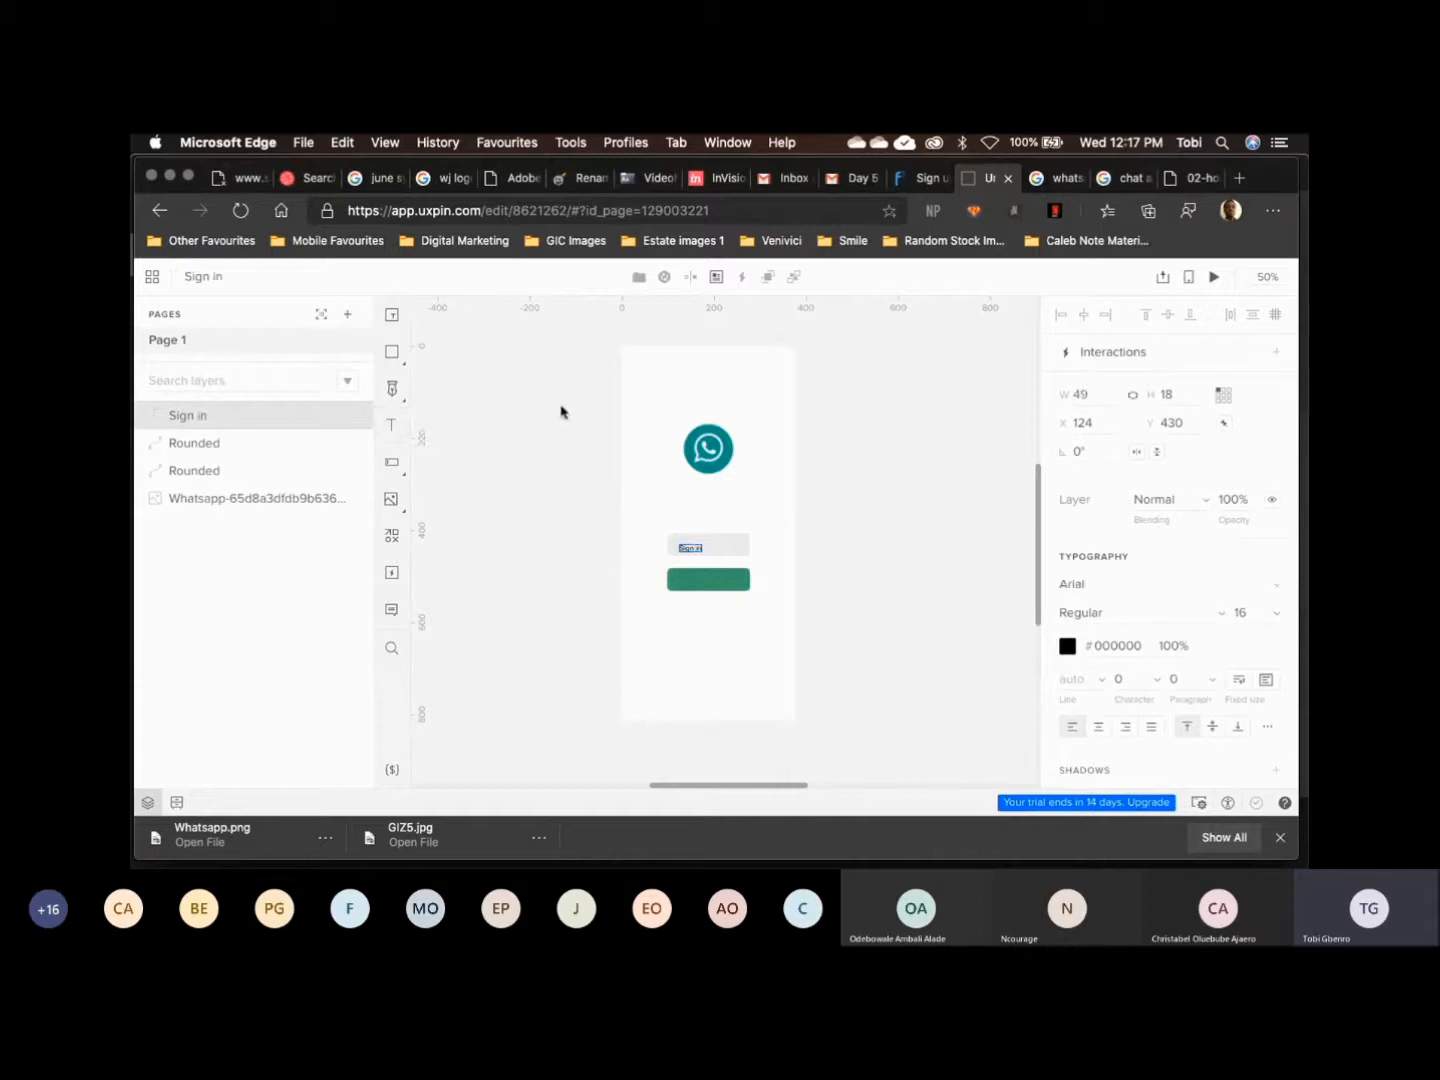
pyautogui.click(597, 545)
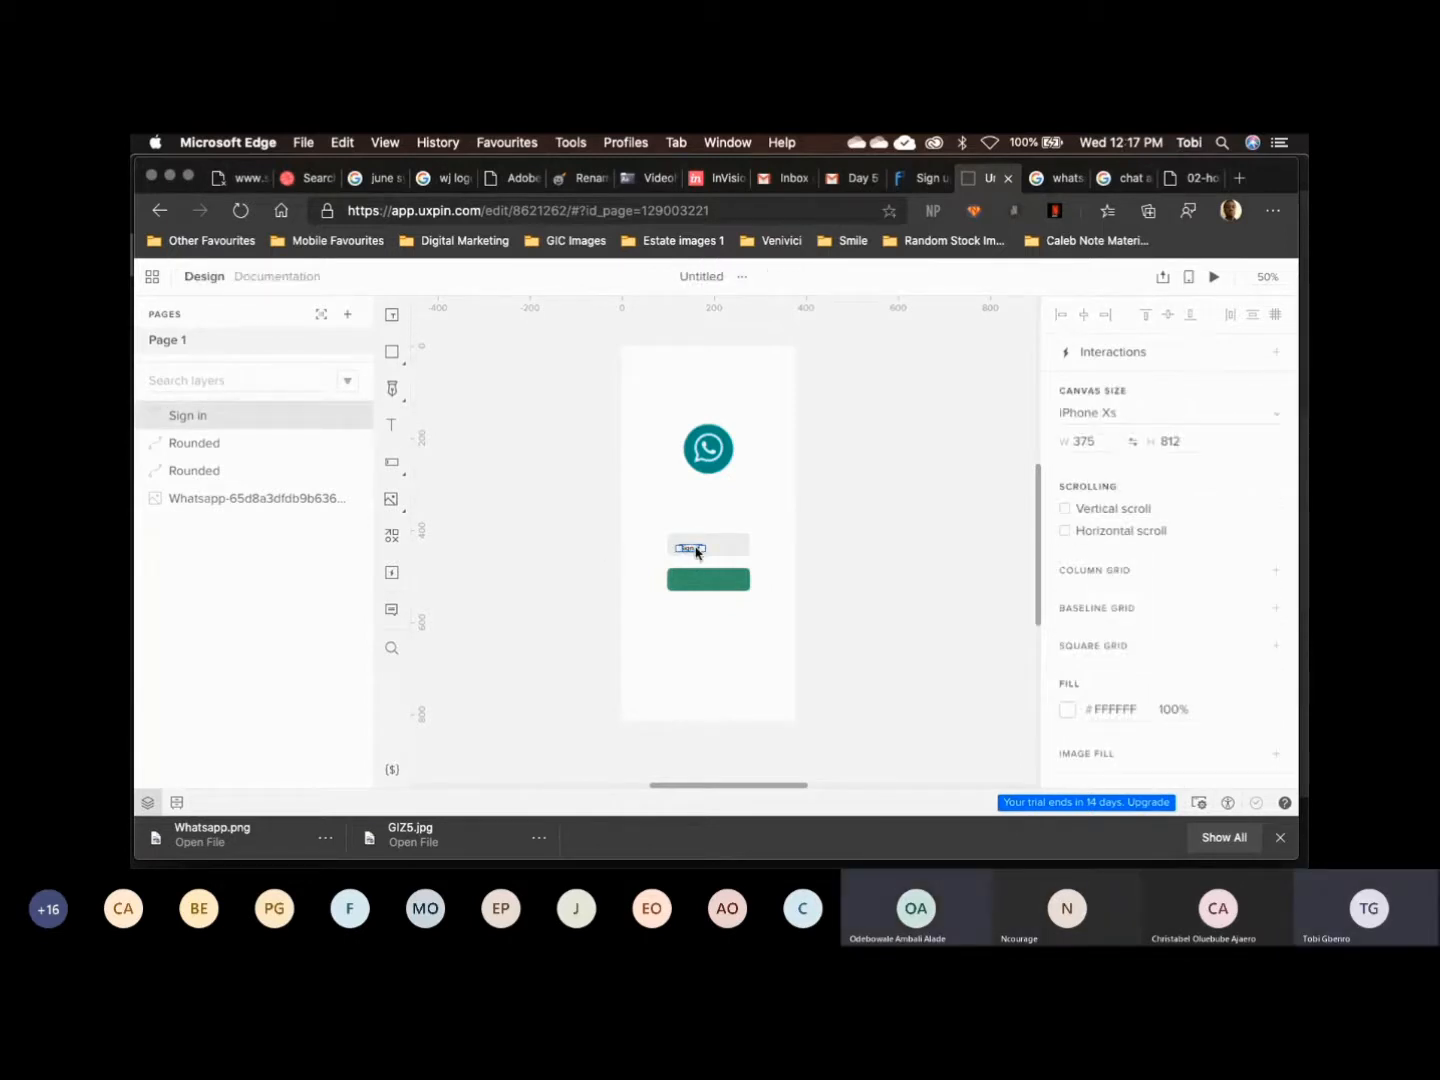
pyautogui.moveTo(694, 554); pyautogui.dragTo(709, 548)
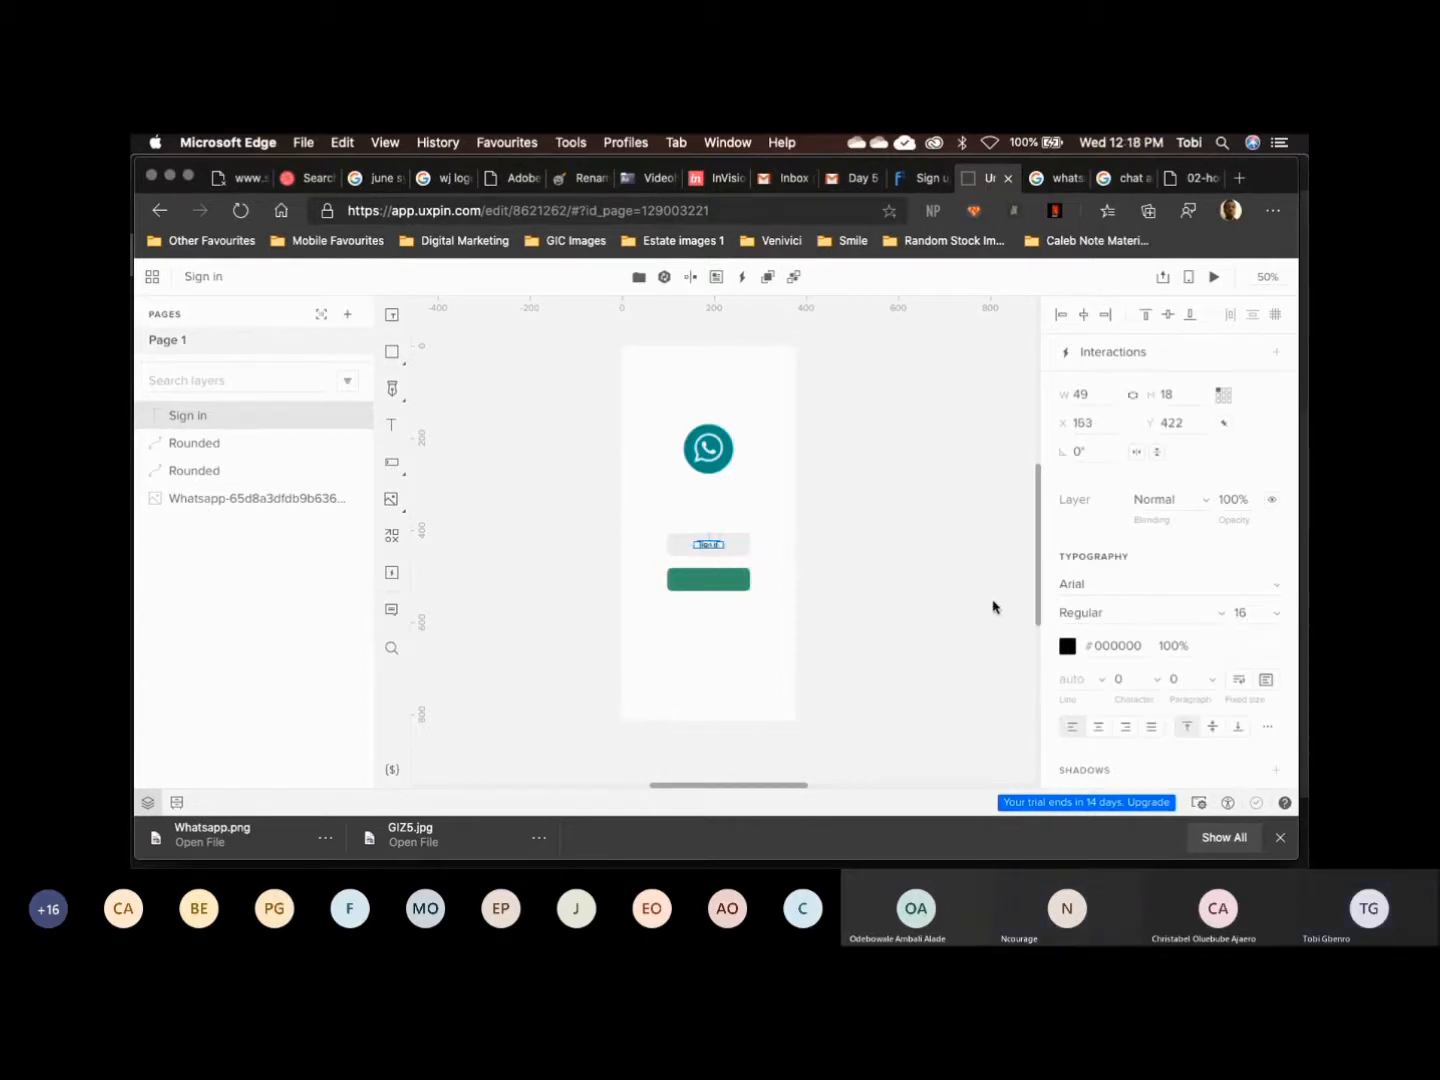
pyautogui.click(880, 611)
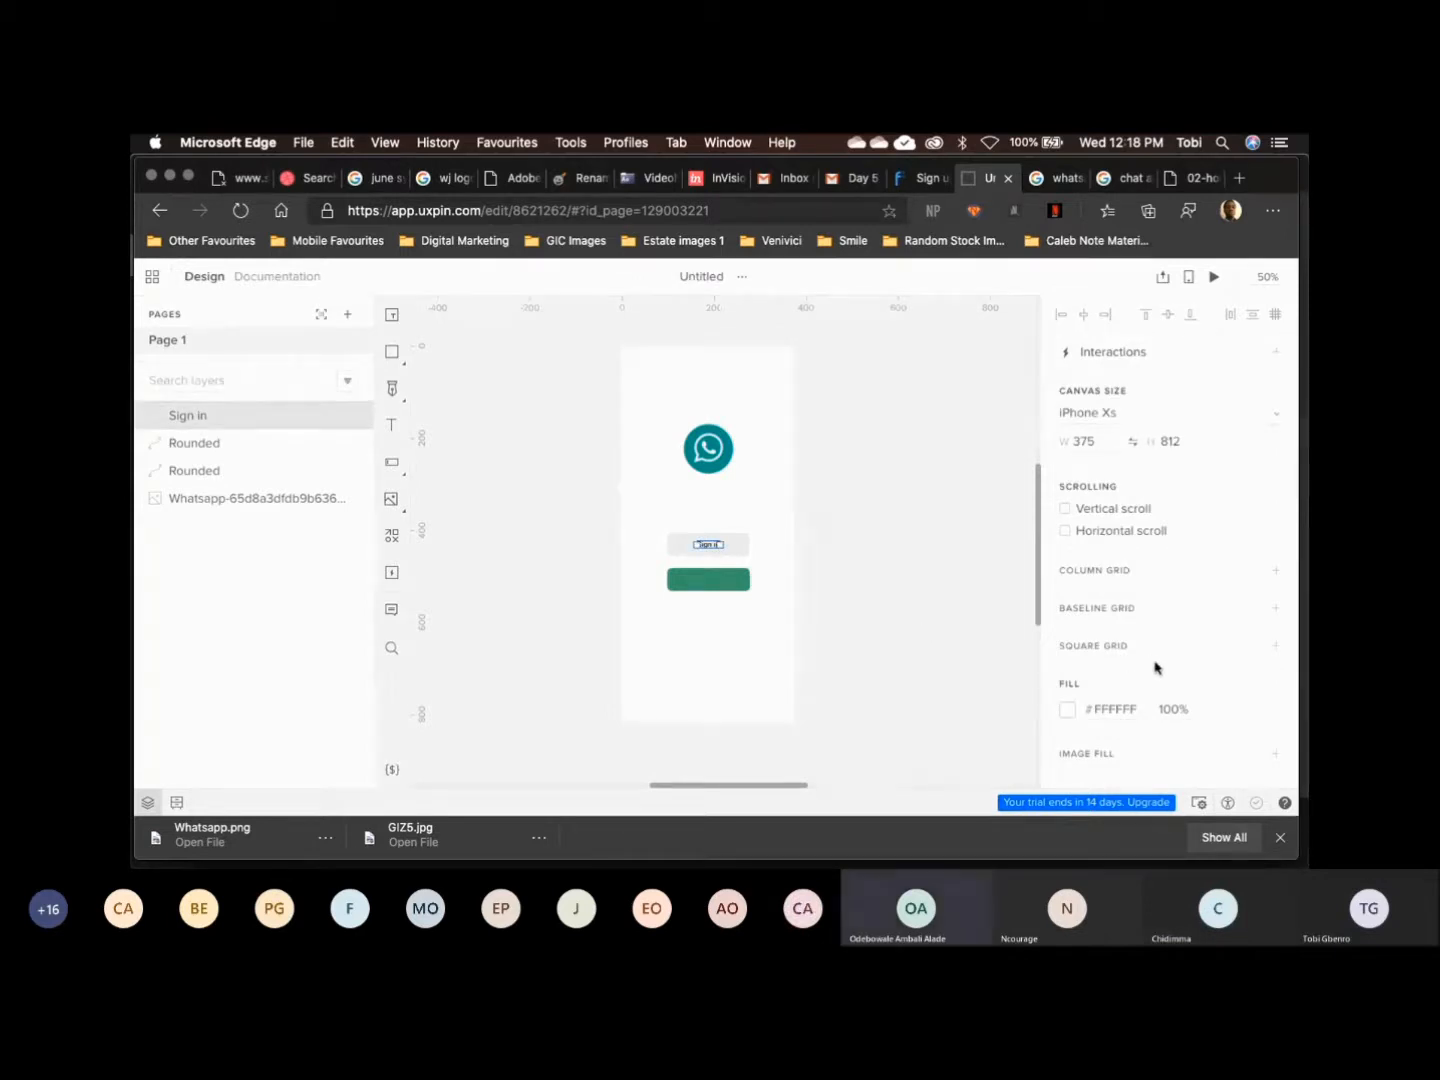
pyautogui.scroll(-2, 1159, 648)
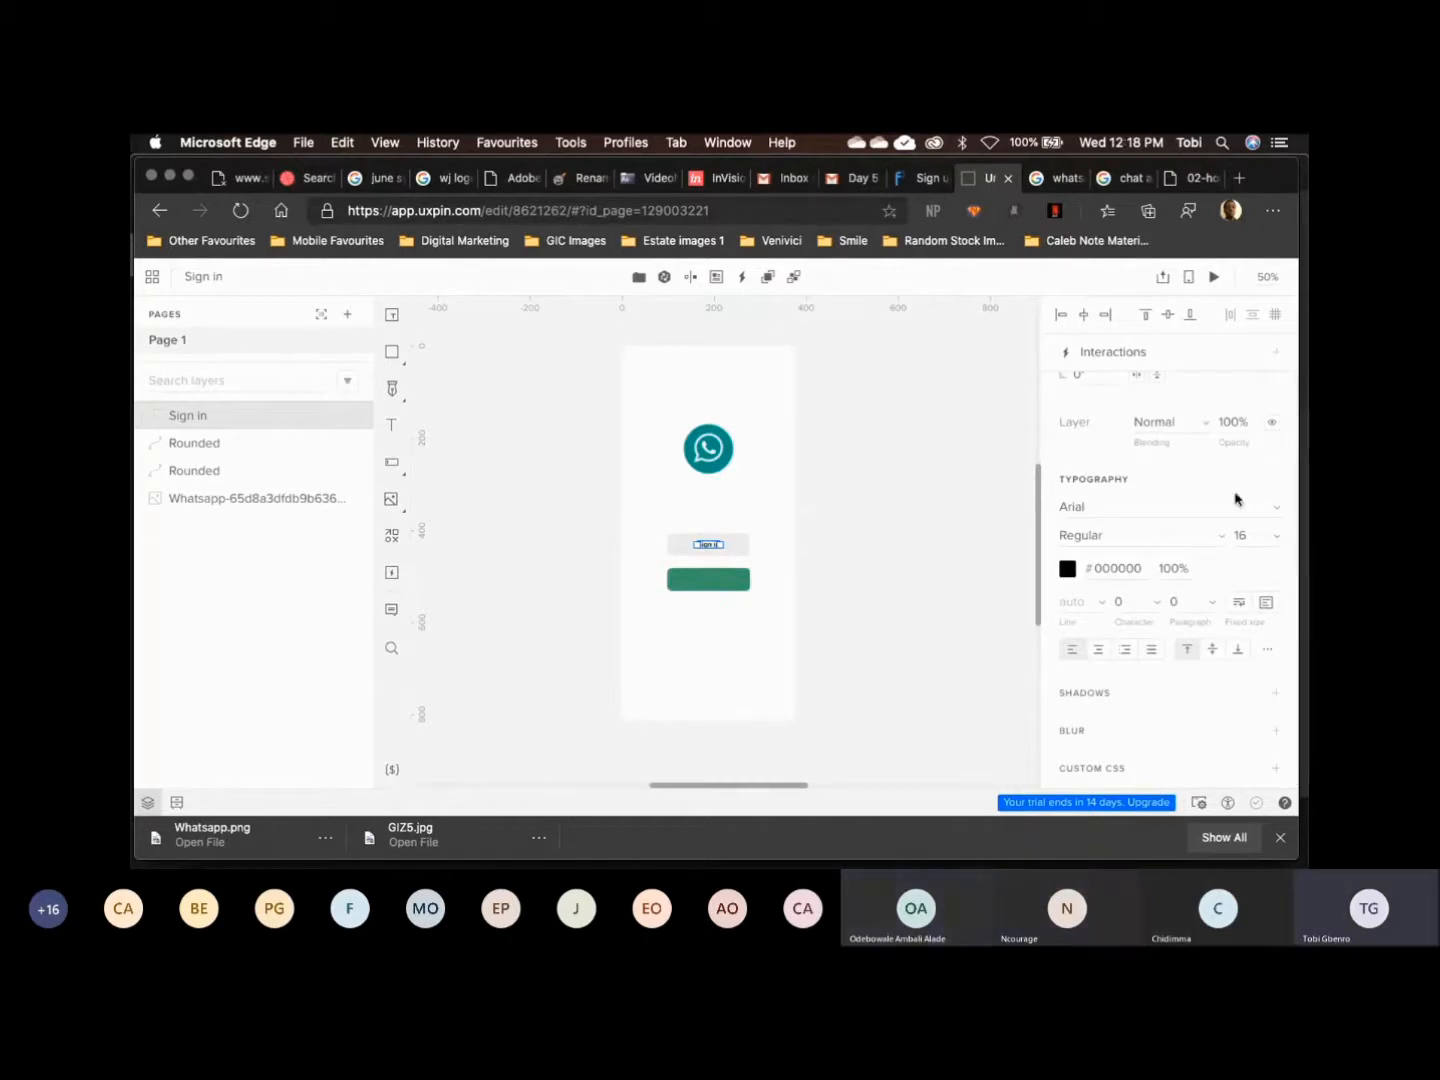
pyautogui.click(852, 512)
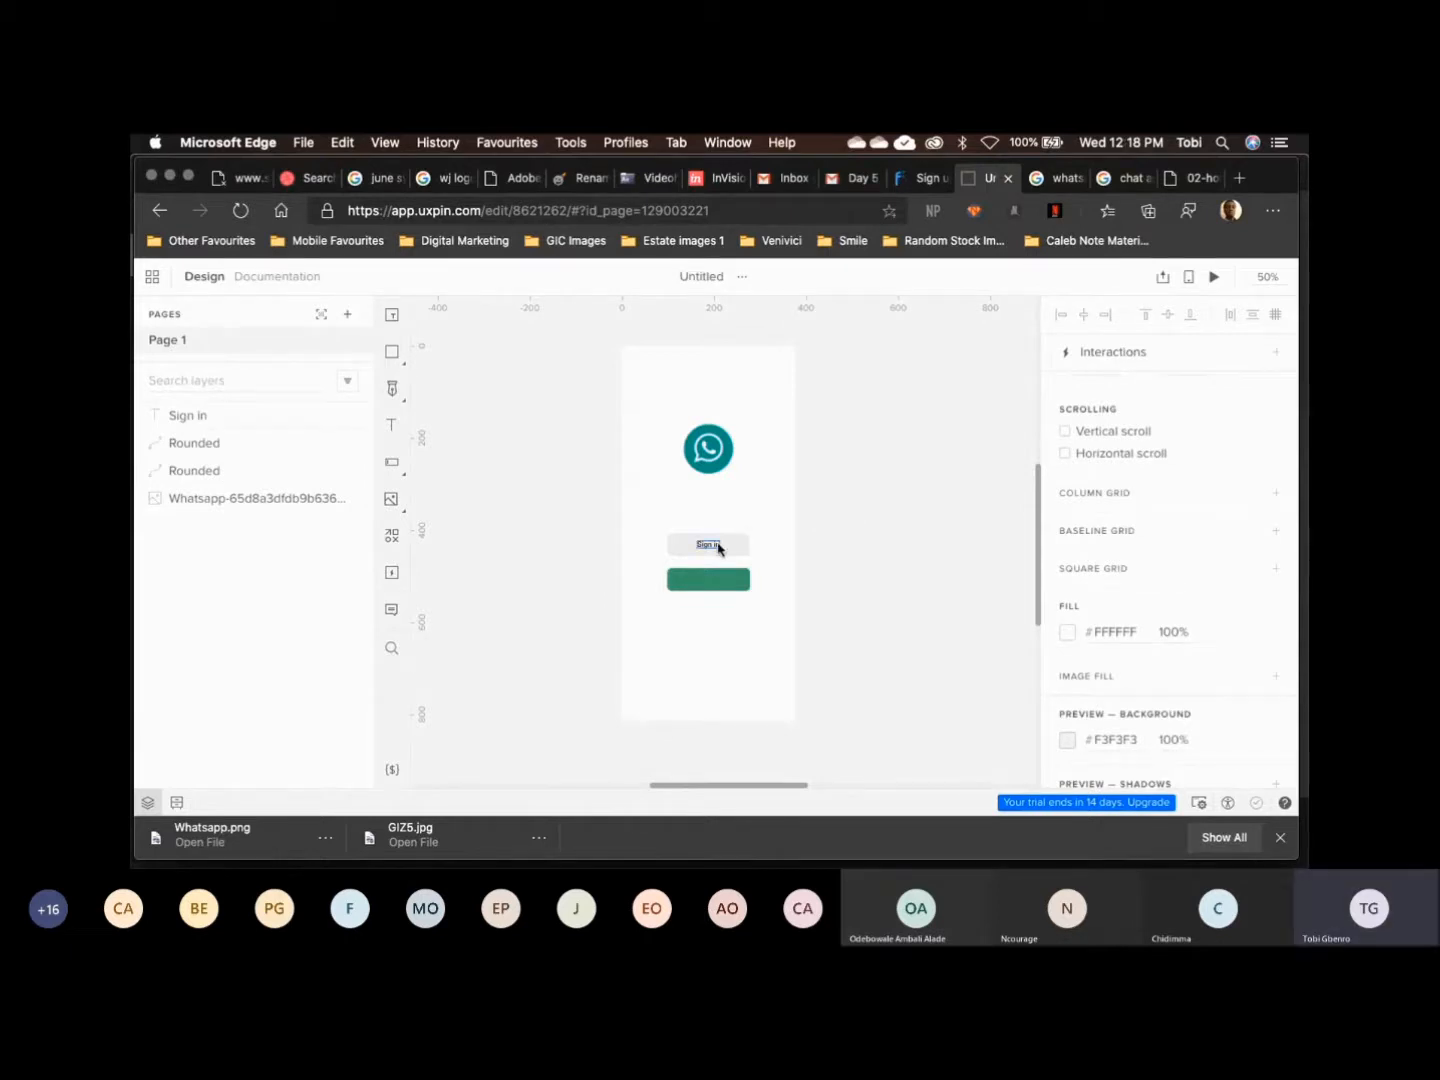
pyautogui.click(718, 545)
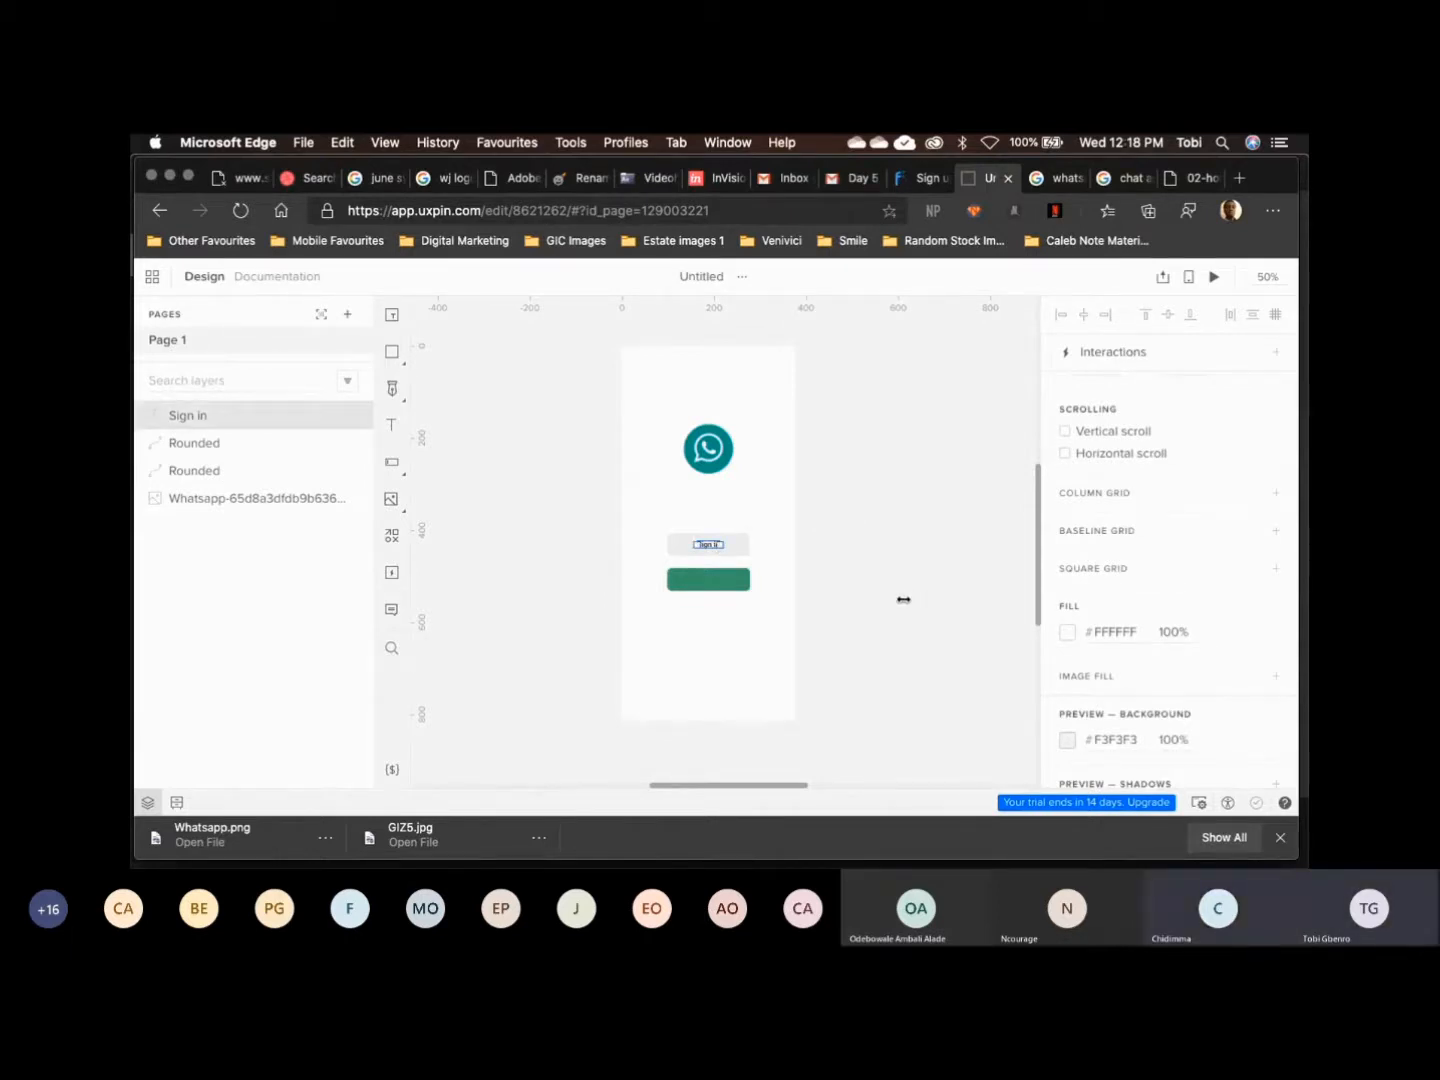
pyautogui.click(889, 582)
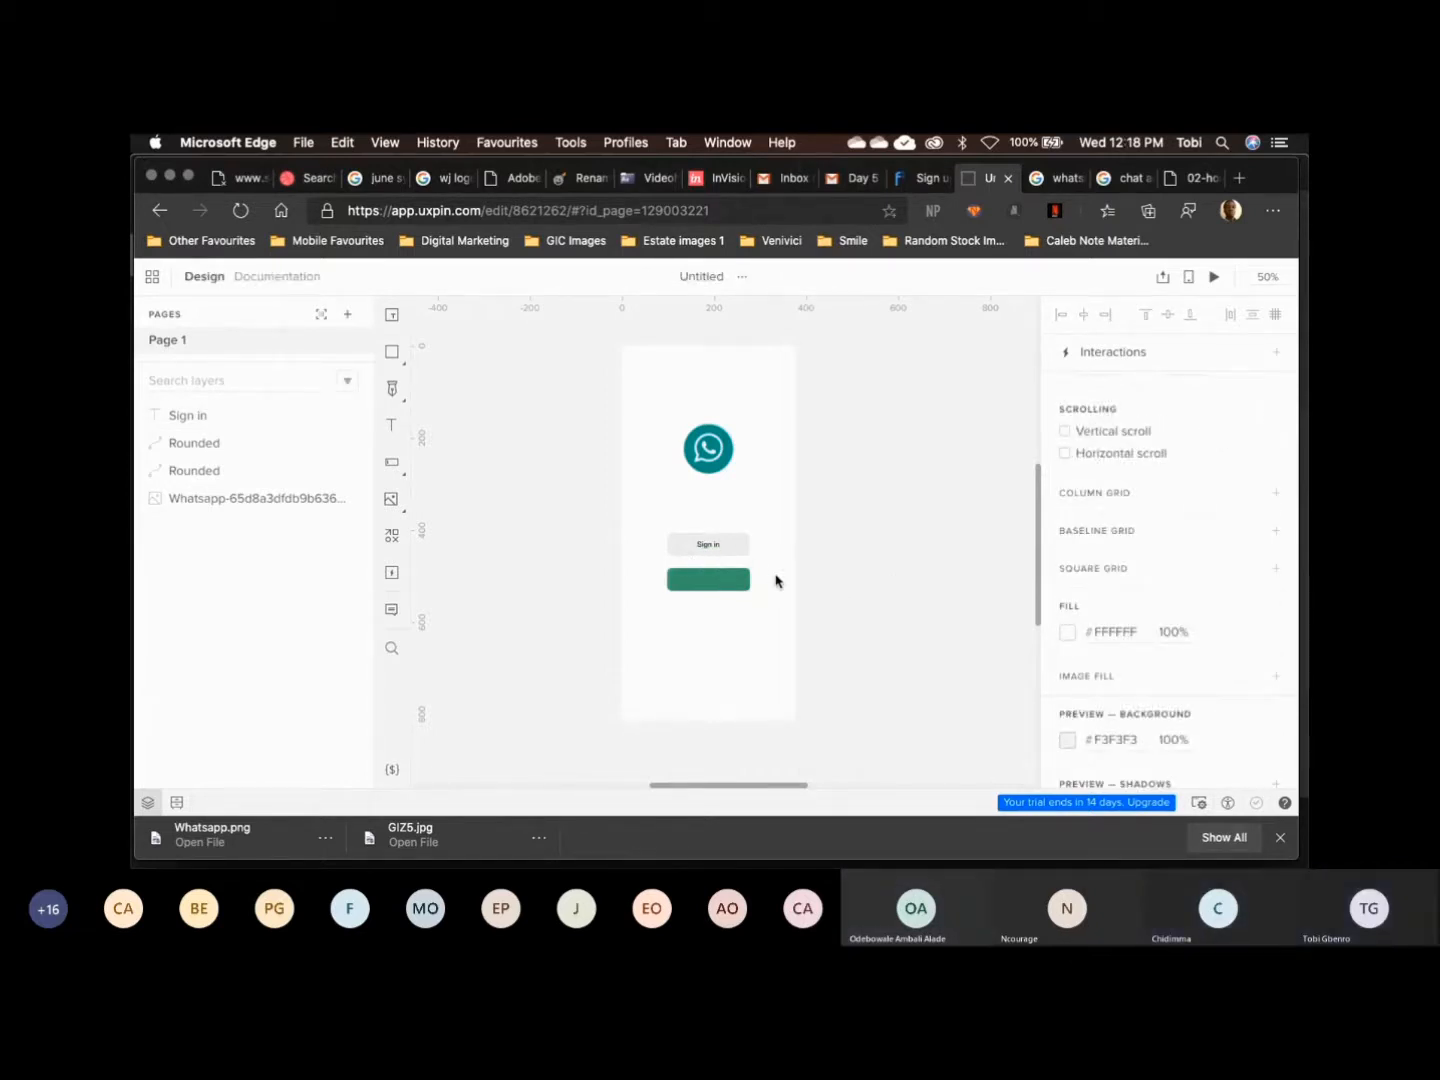
pyautogui.click(713, 549)
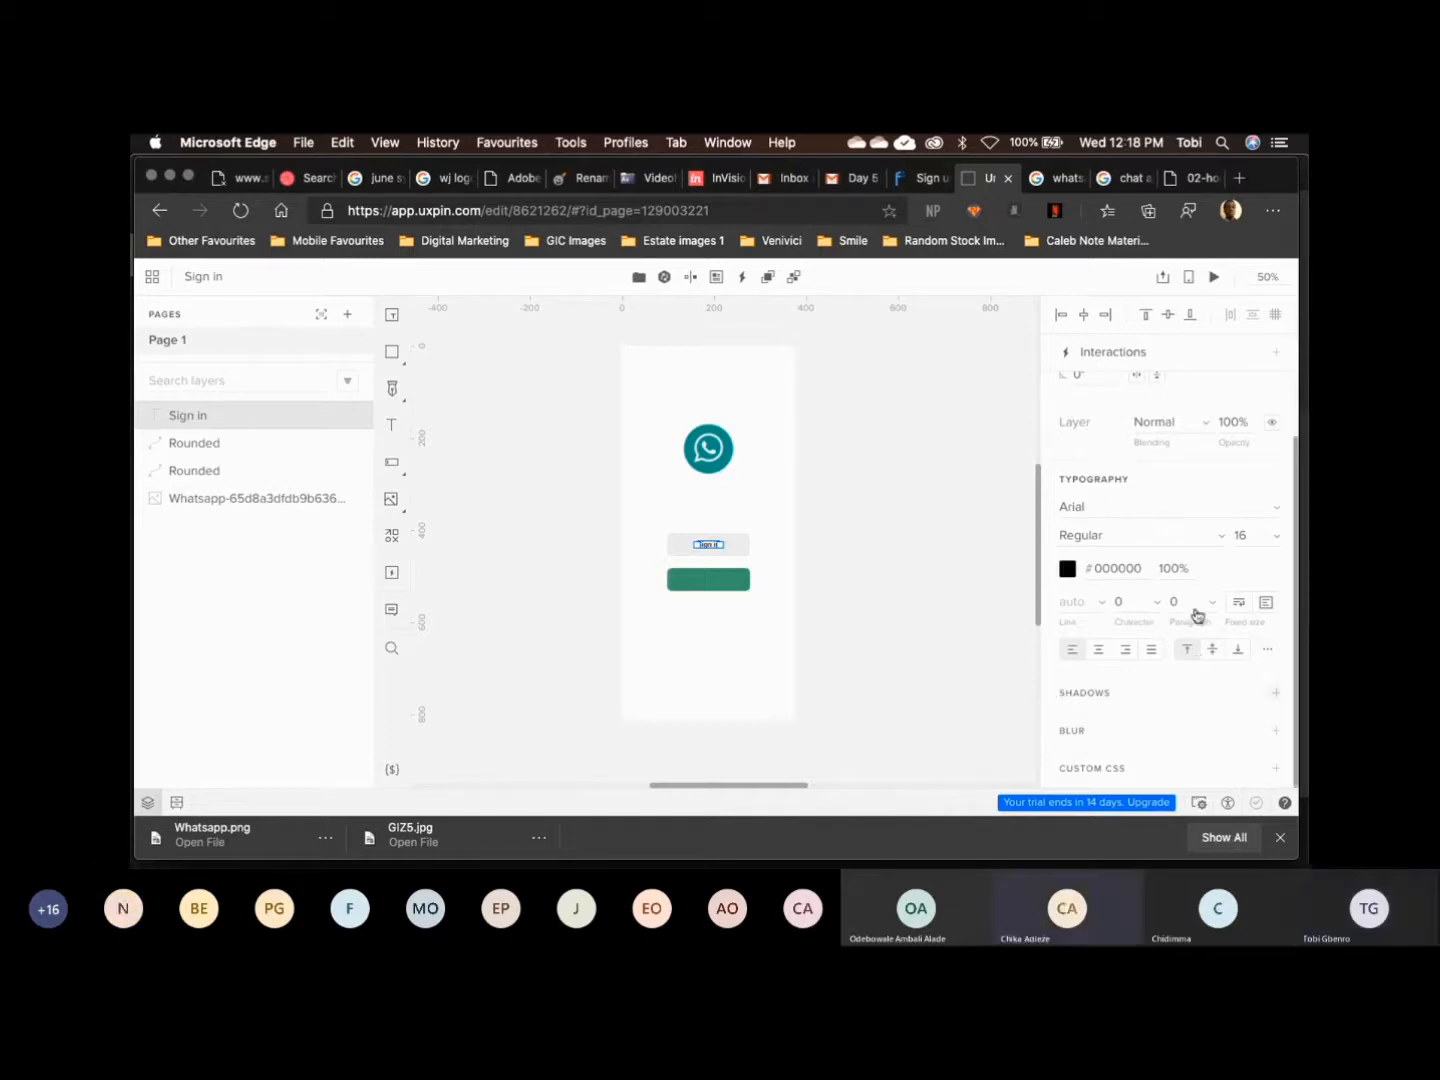
pyautogui.click(803, 572)
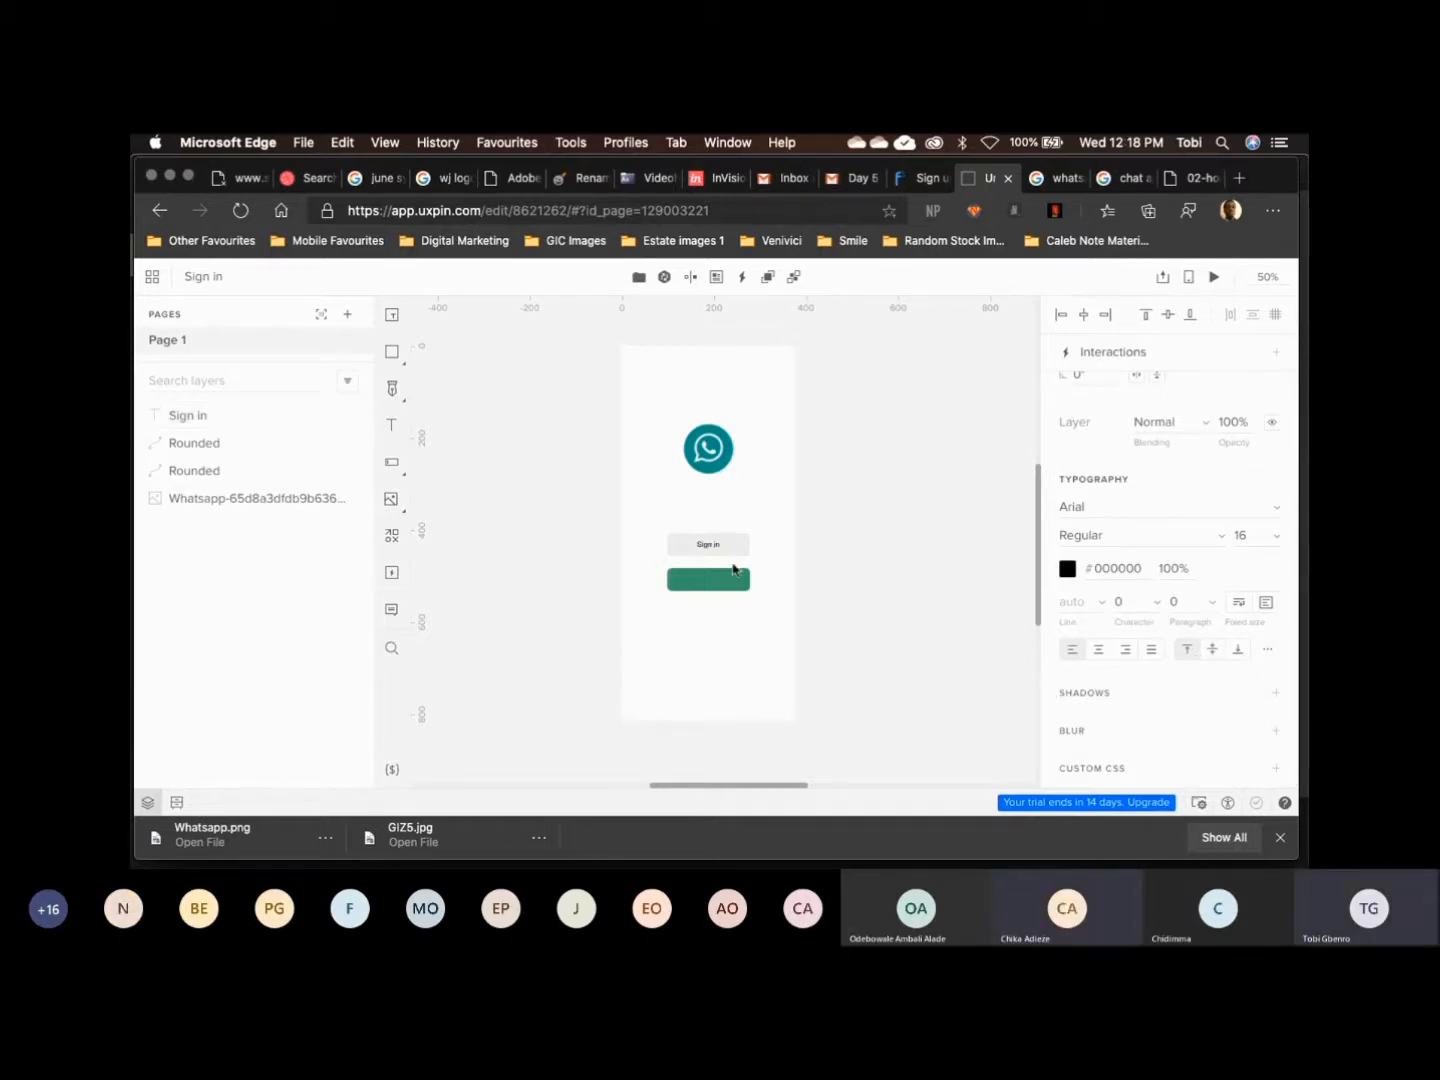
# Set the "Sign in" text to centre alignment at 20 px and recentre it on the light grey rounded rectangle
pyautogui.press('super+plus')
pyautogui.press('super+plus')
pyautogui.press('super+plus')
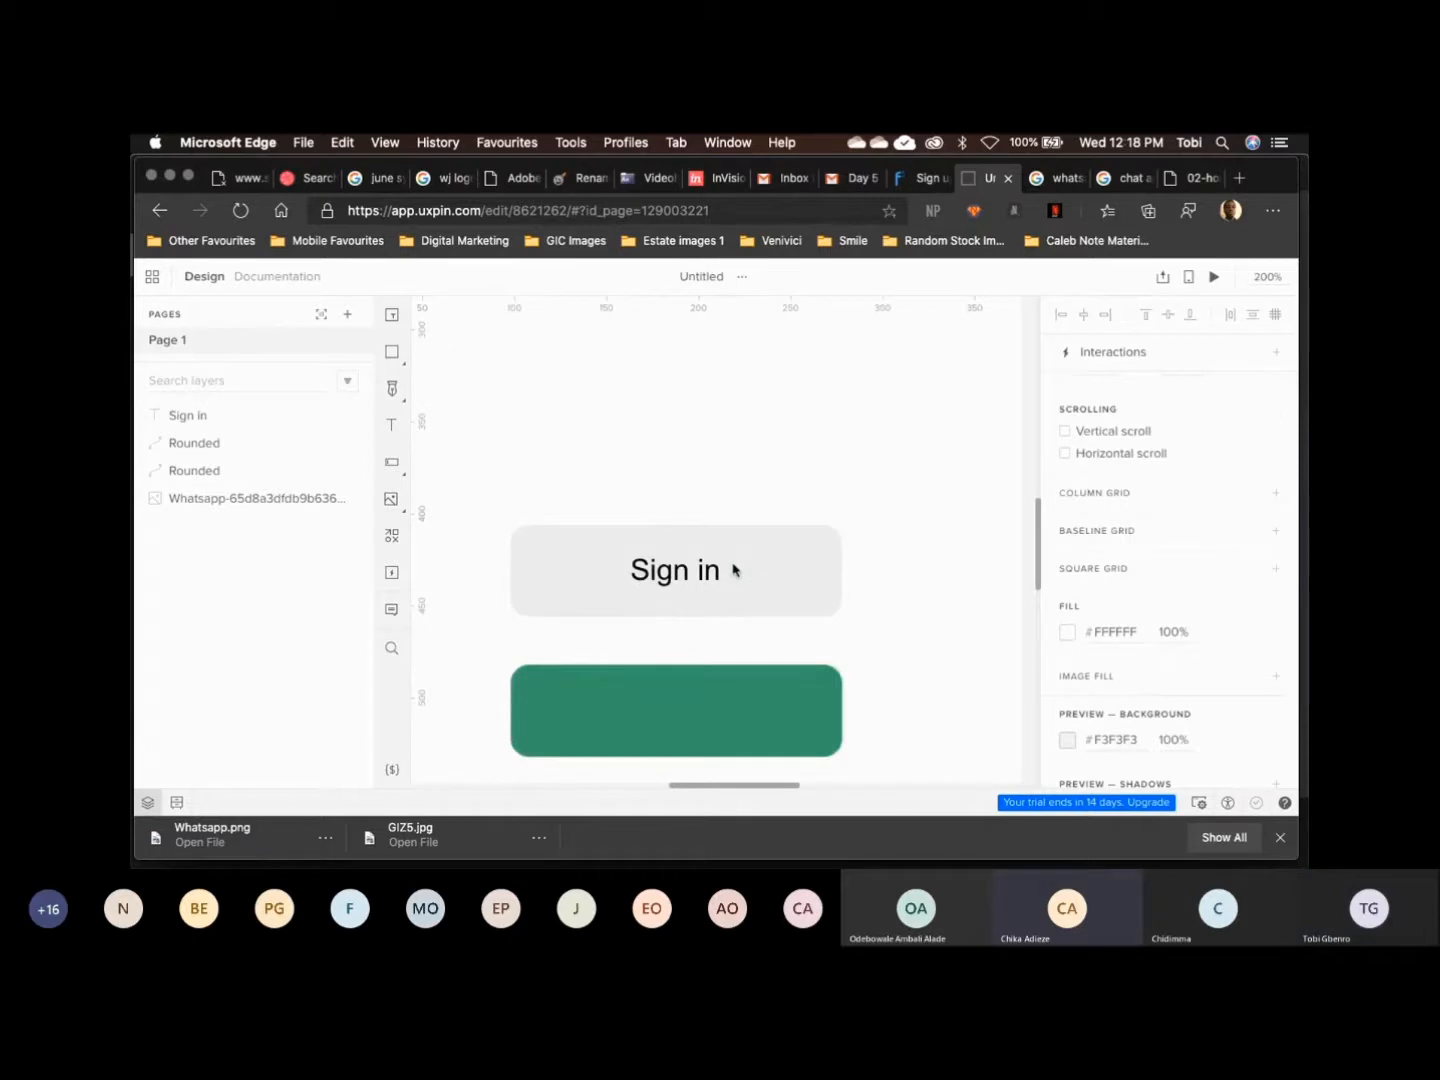
pyautogui.press('super+minus')
pyautogui.press('super+plus')
pyautogui.scroll(-1, 867, 597)
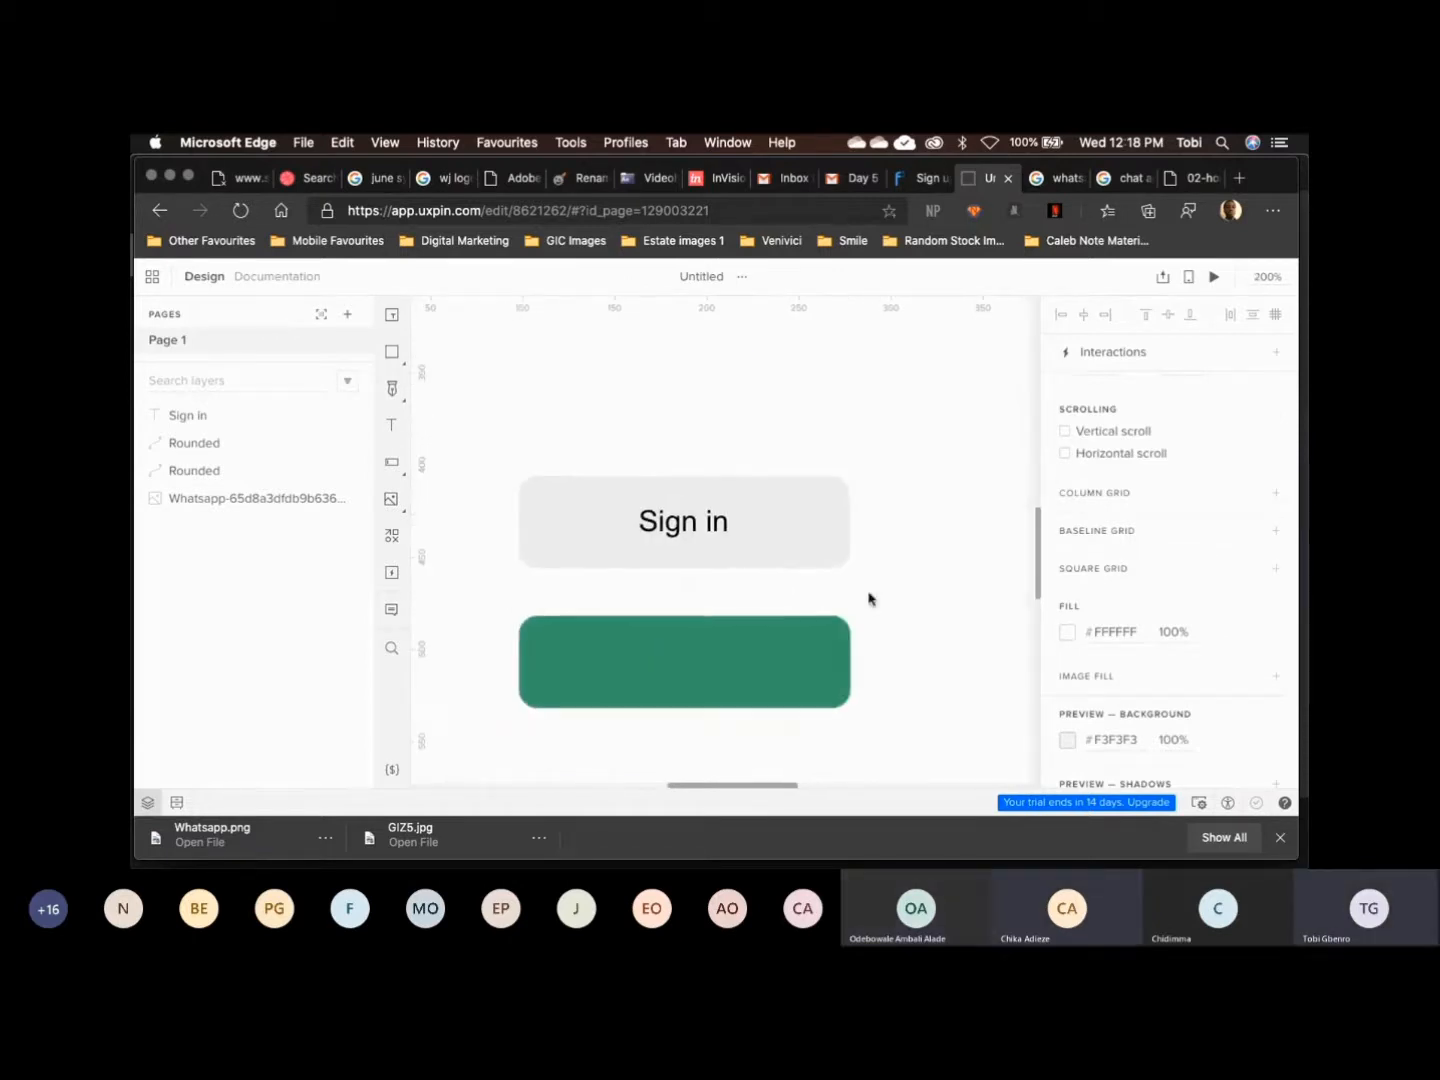
pyautogui.click(720, 512)
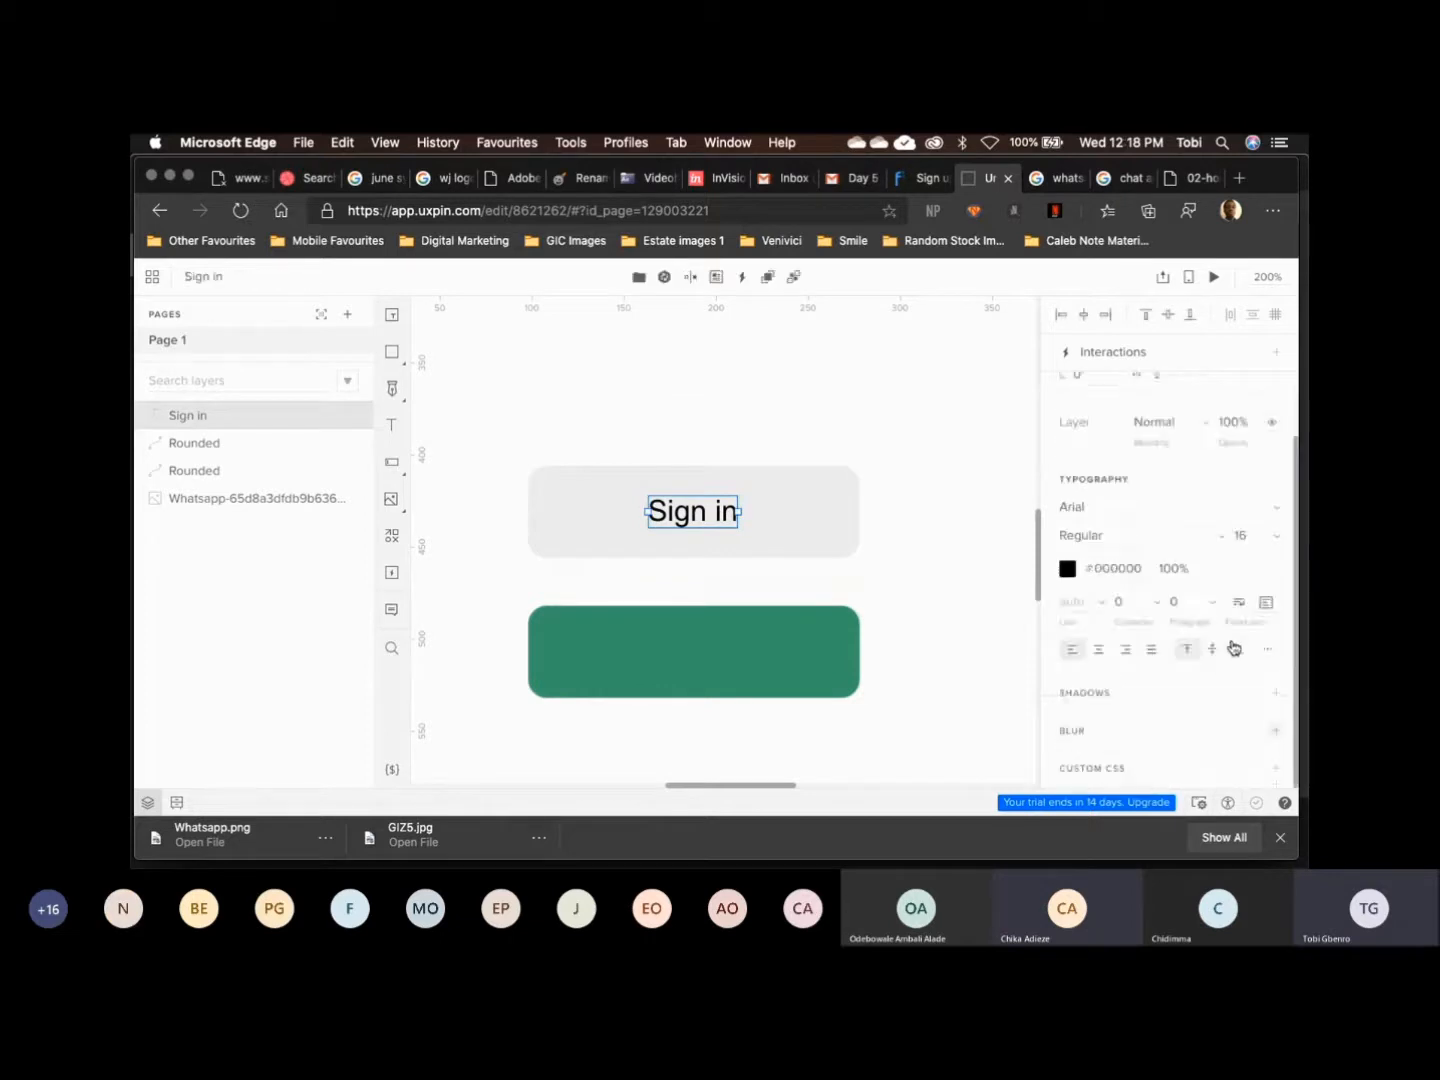
pyautogui.click(1099, 655)
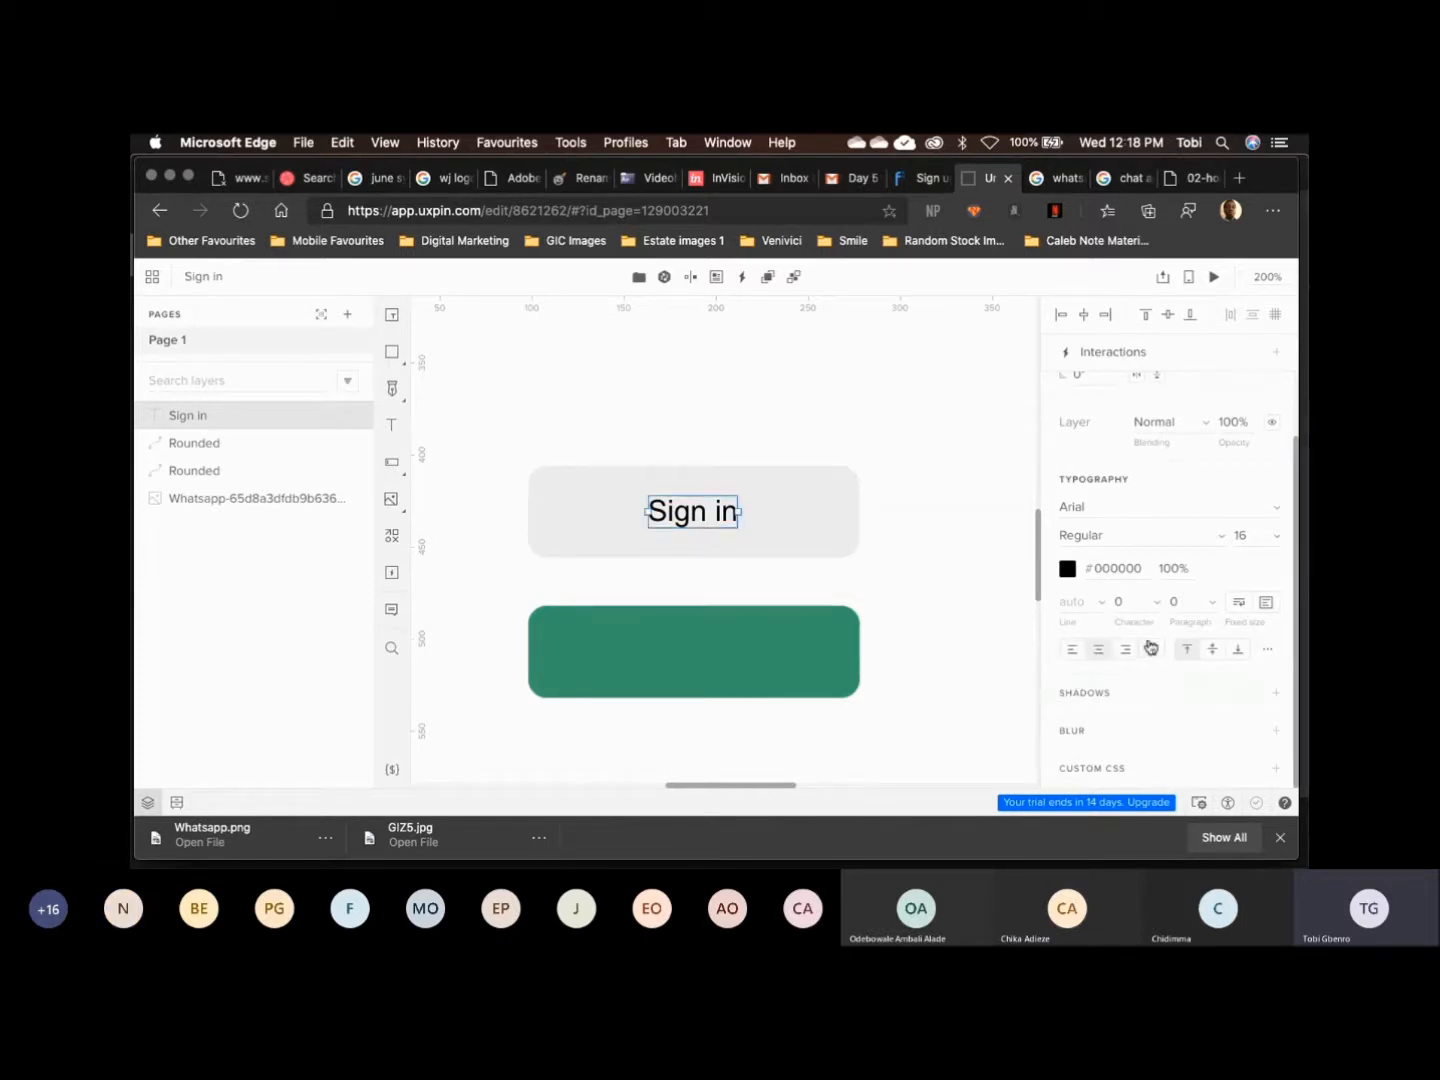
pyautogui.click(1277, 543)
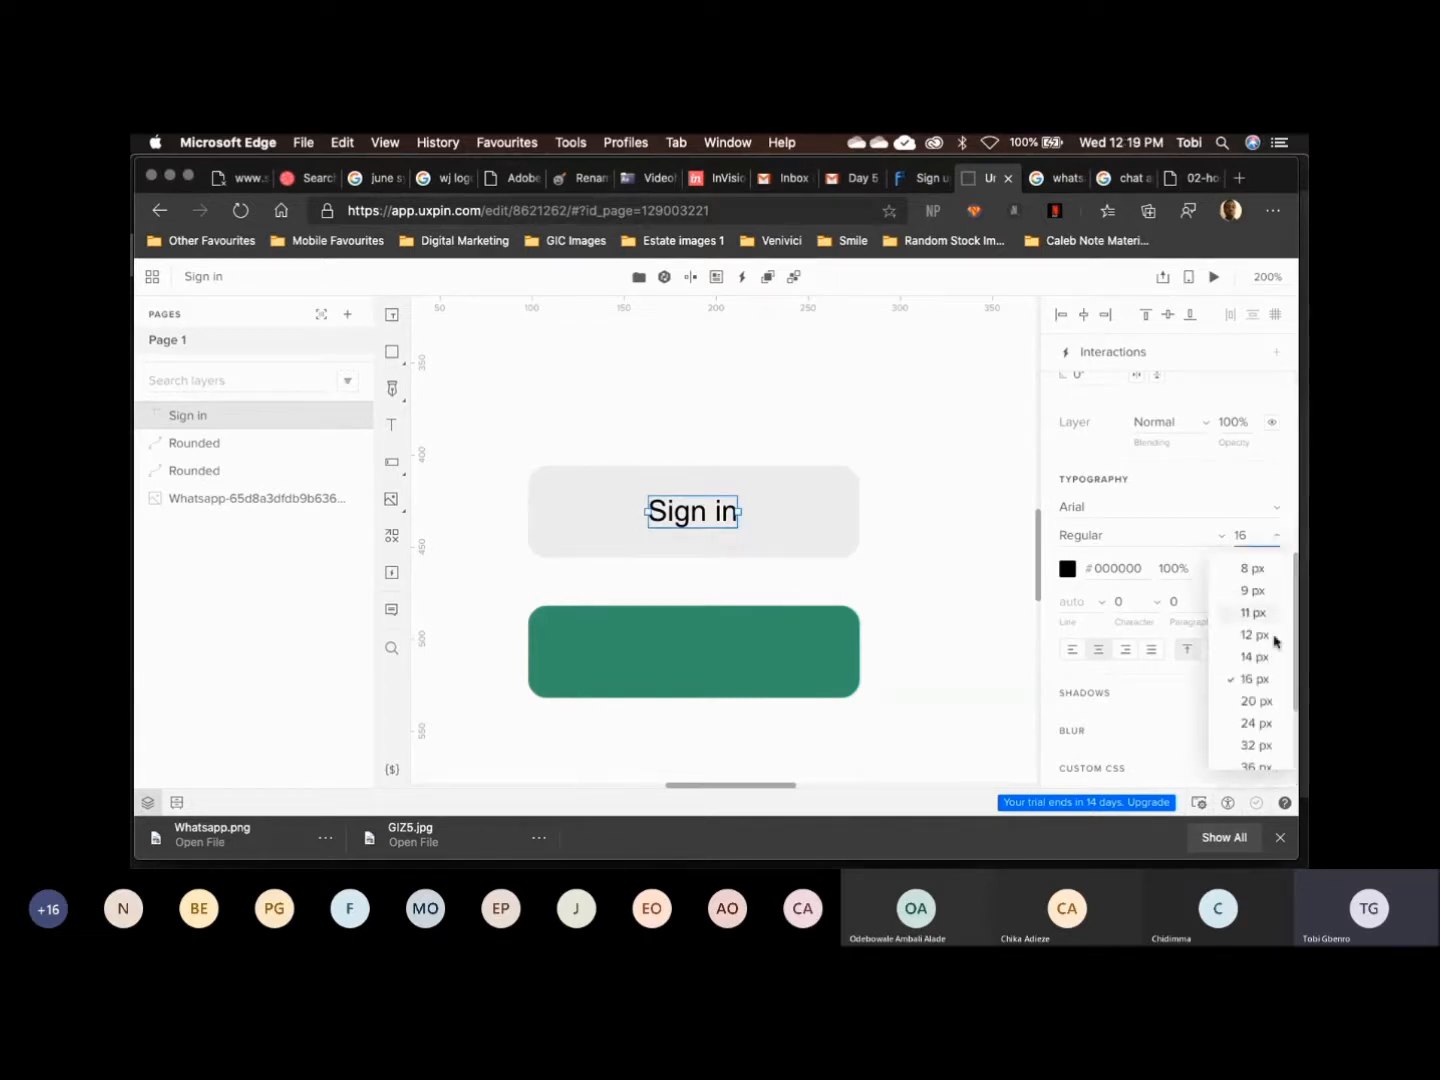
pyautogui.click(1265, 703)
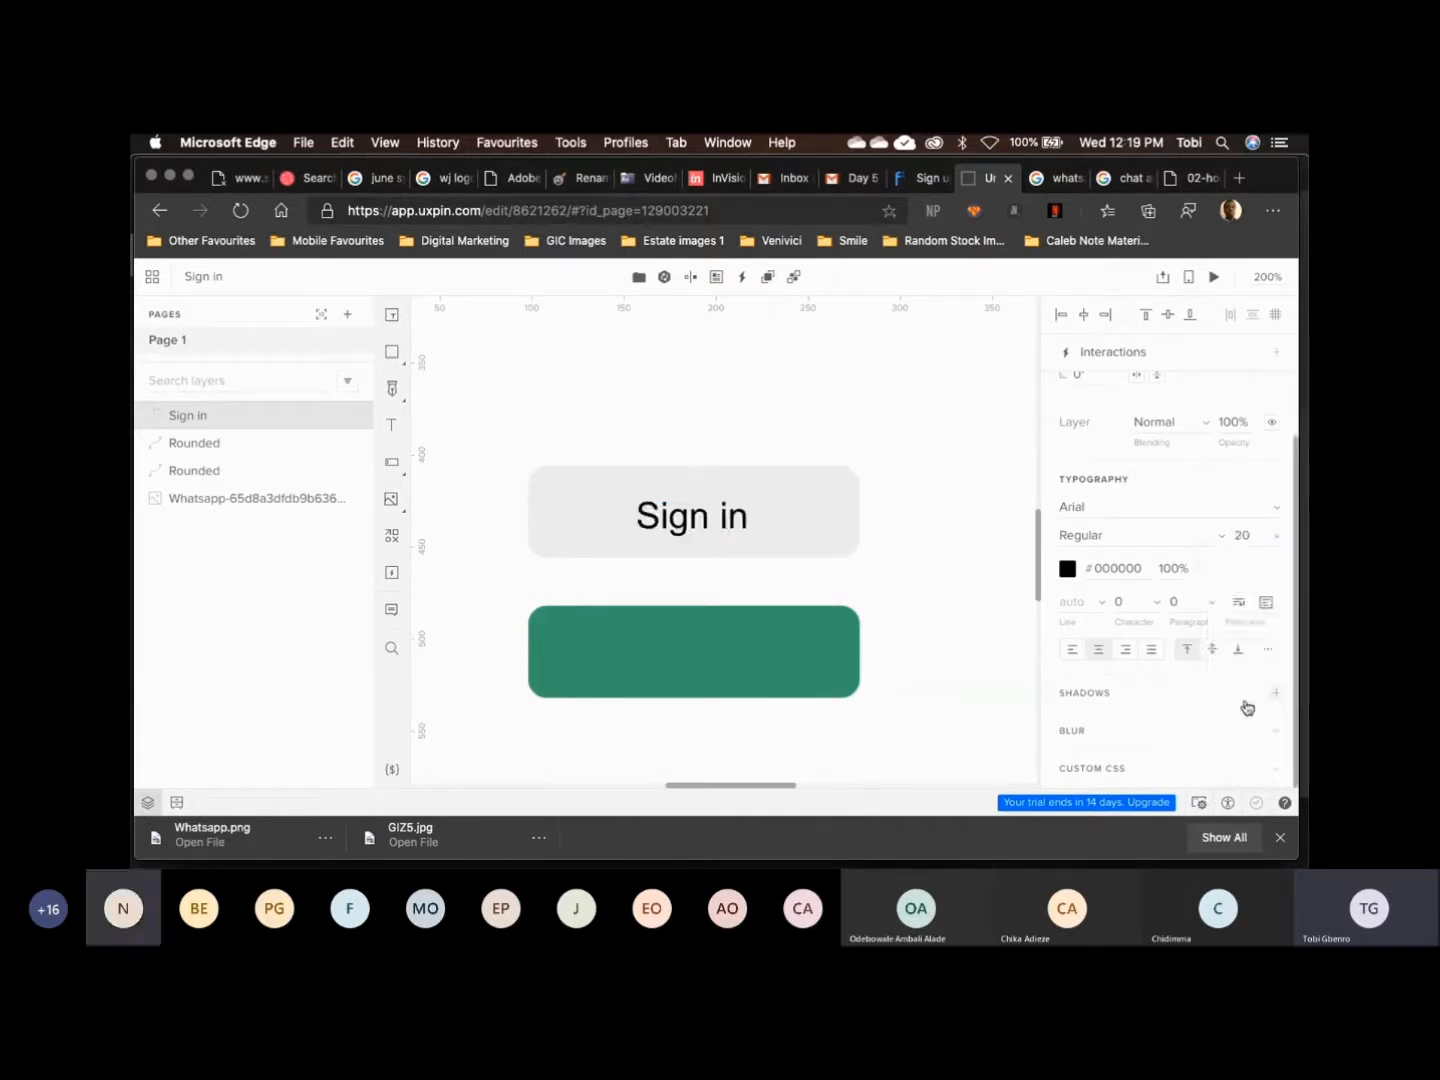
pyautogui.moveTo(707, 526)
pyautogui.mouseDown()
pyautogui.moveTo(729, 517)
pyautogui.moveTo(706, 517)
pyautogui.mouseUp()
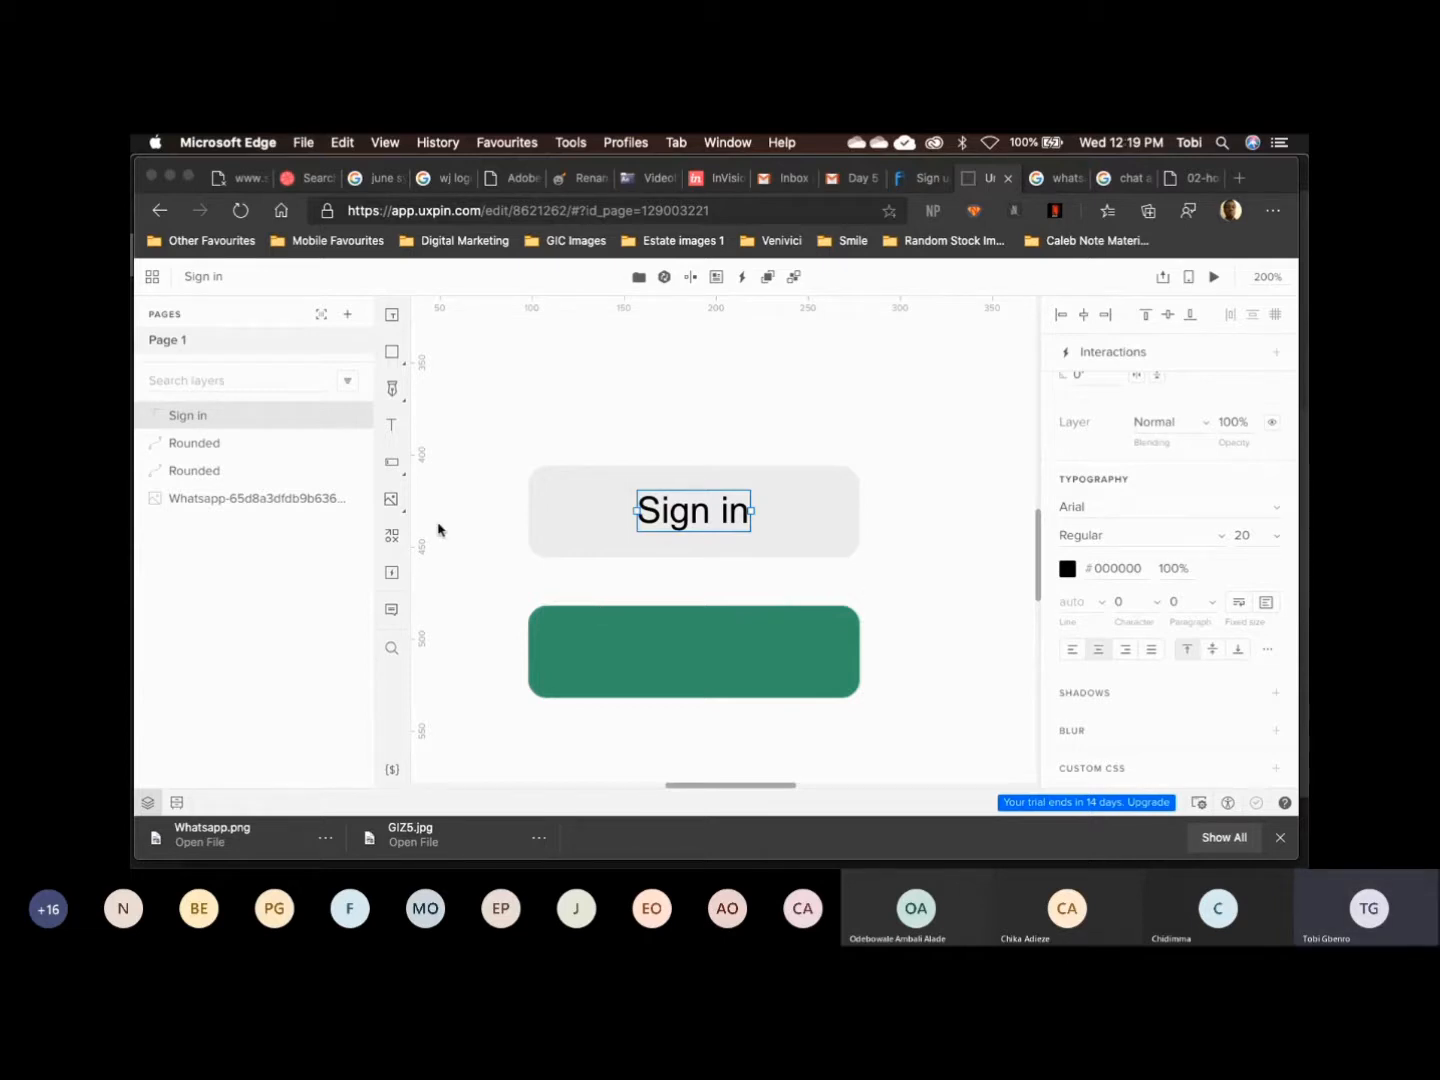
# Start a text label on the green rounded rectangle and clear its content
pyautogui.click(391, 425)
pyautogui.click(613, 660)
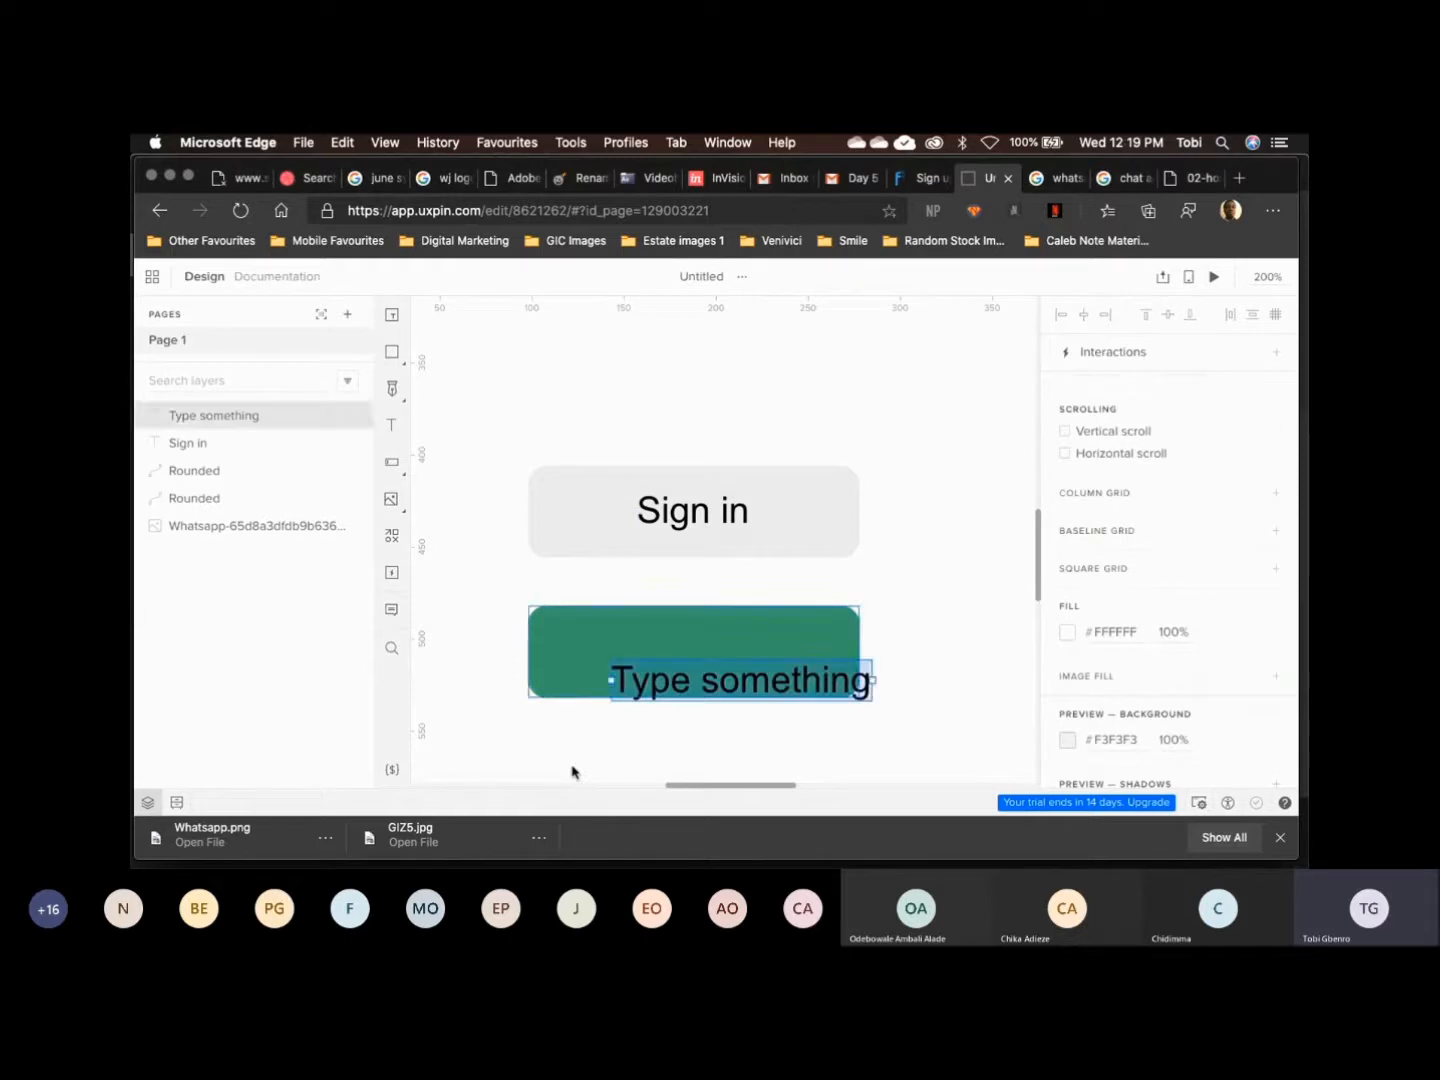
pyautogui.write('D')
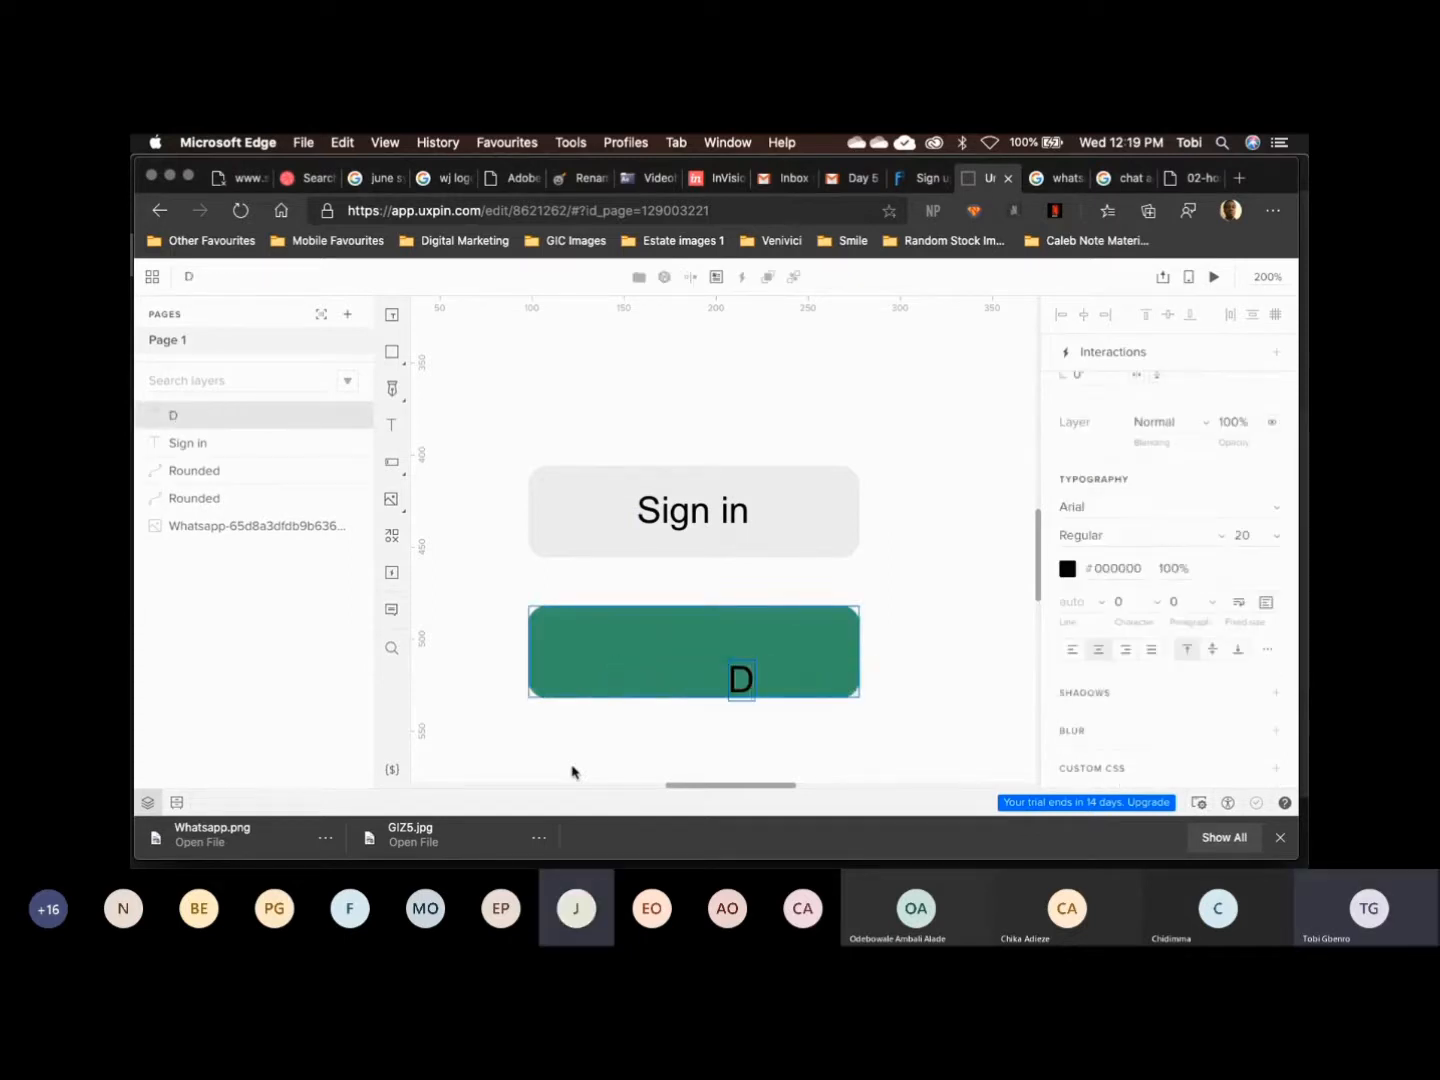
pyautogui.press('BackSpace')
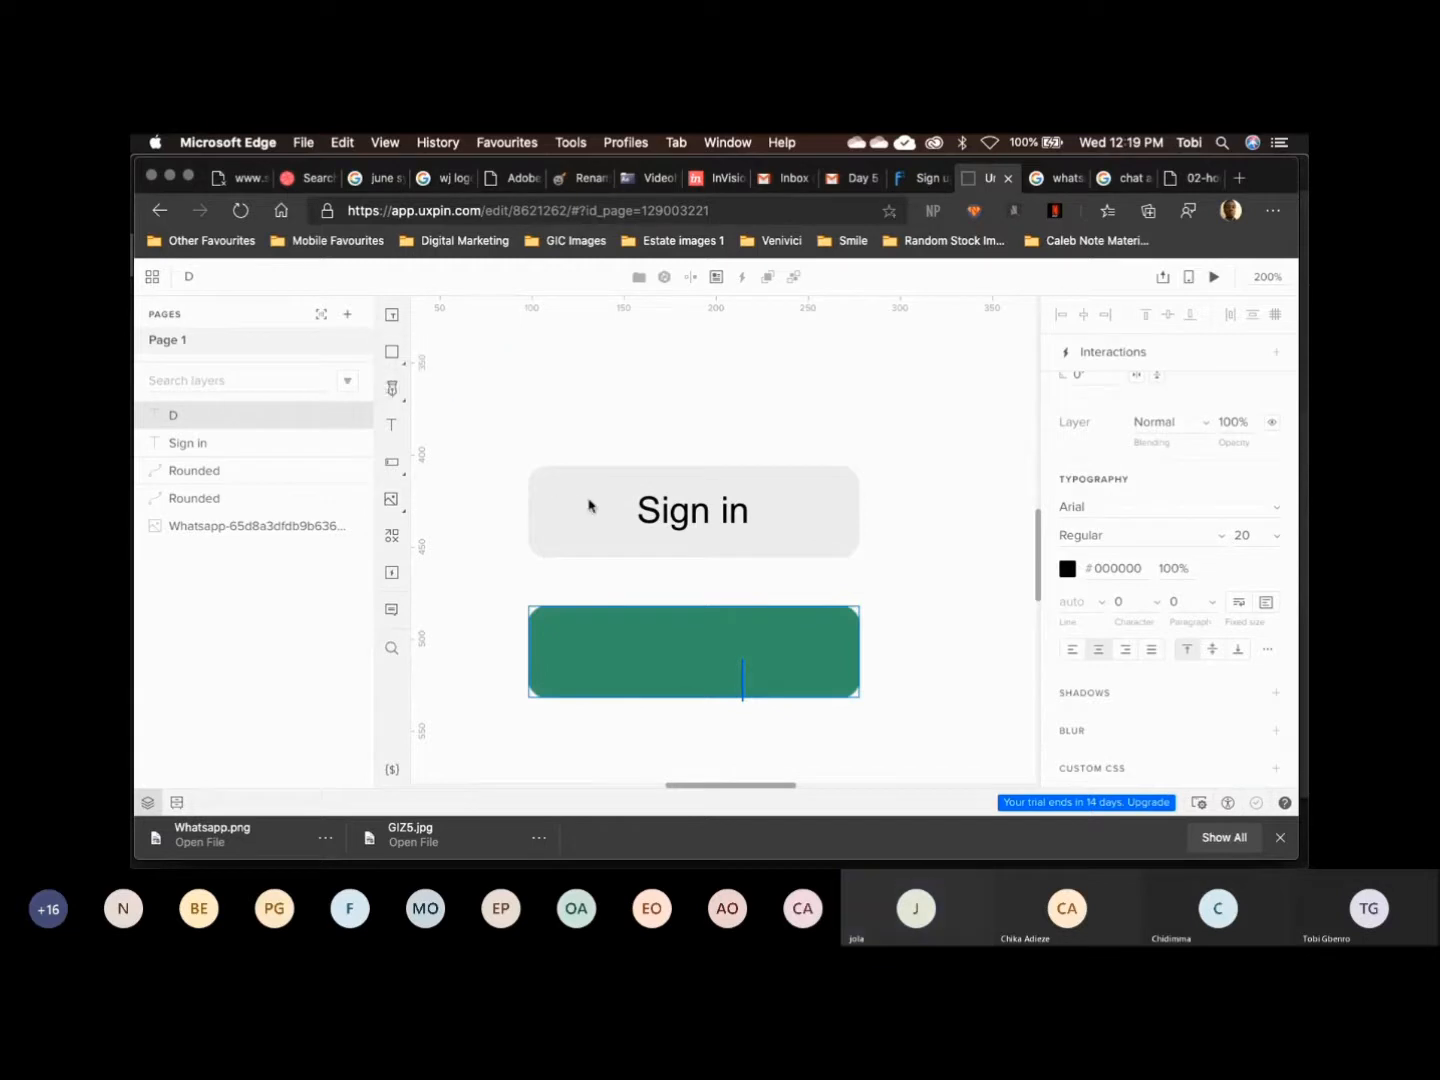
# Realign the "Sign in" text to the centre of the light grey rounded rectangle at X 157, Y 419
pyautogui.click(688, 521)
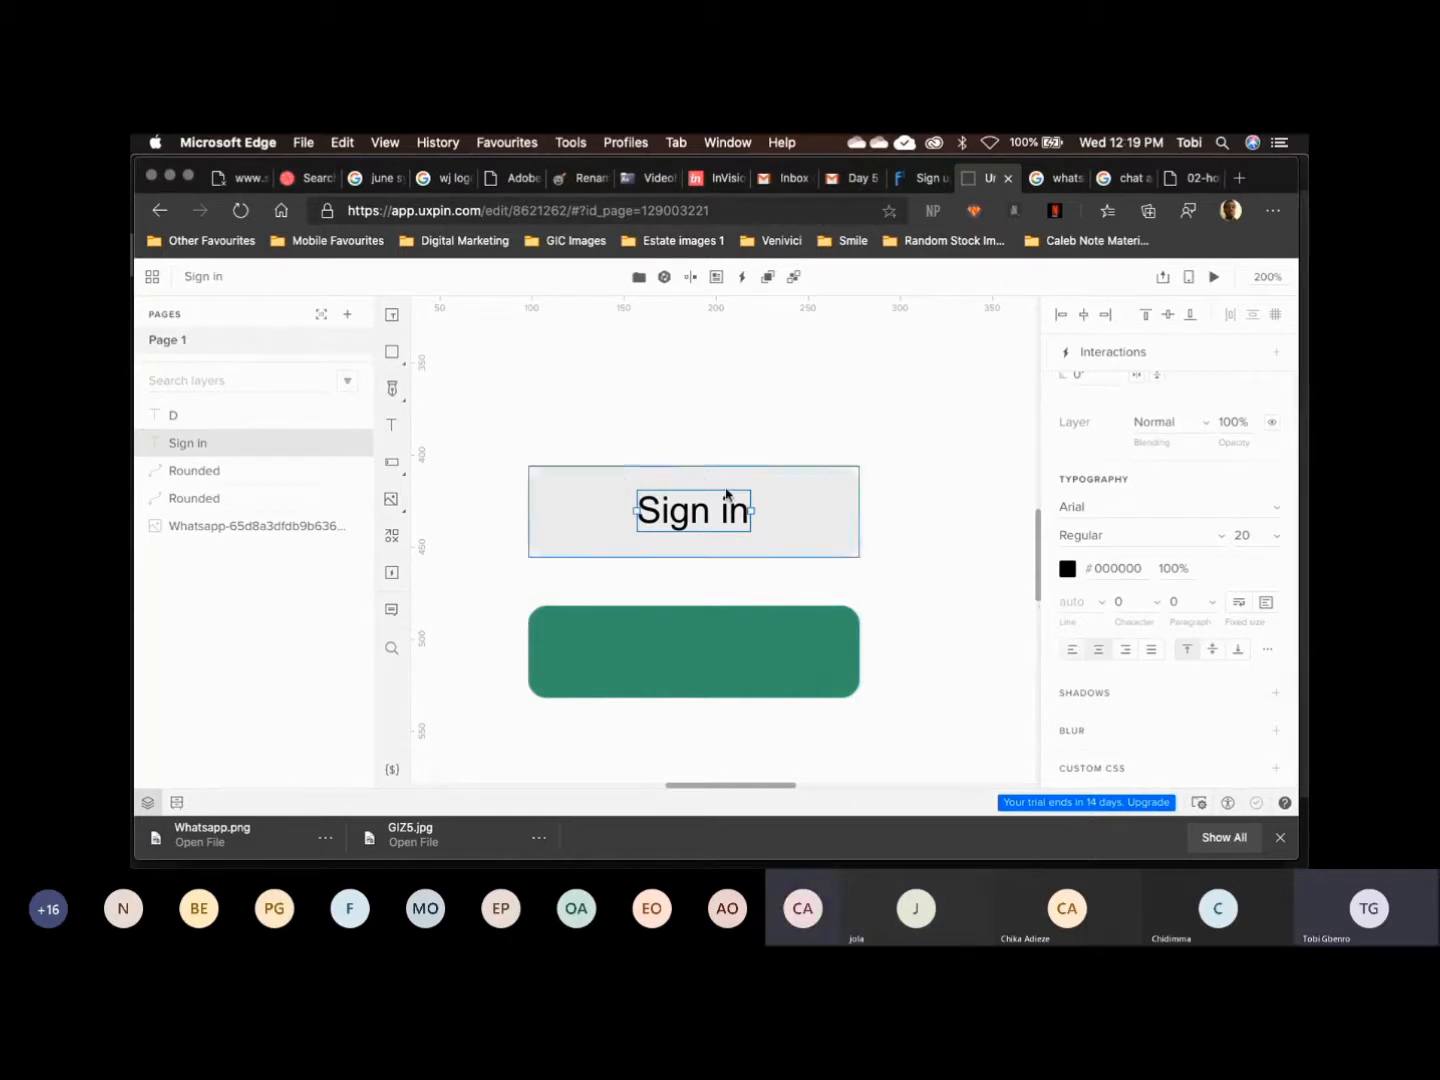
pyautogui.moveTo(730, 510); pyautogui.dragTo(731, 514)
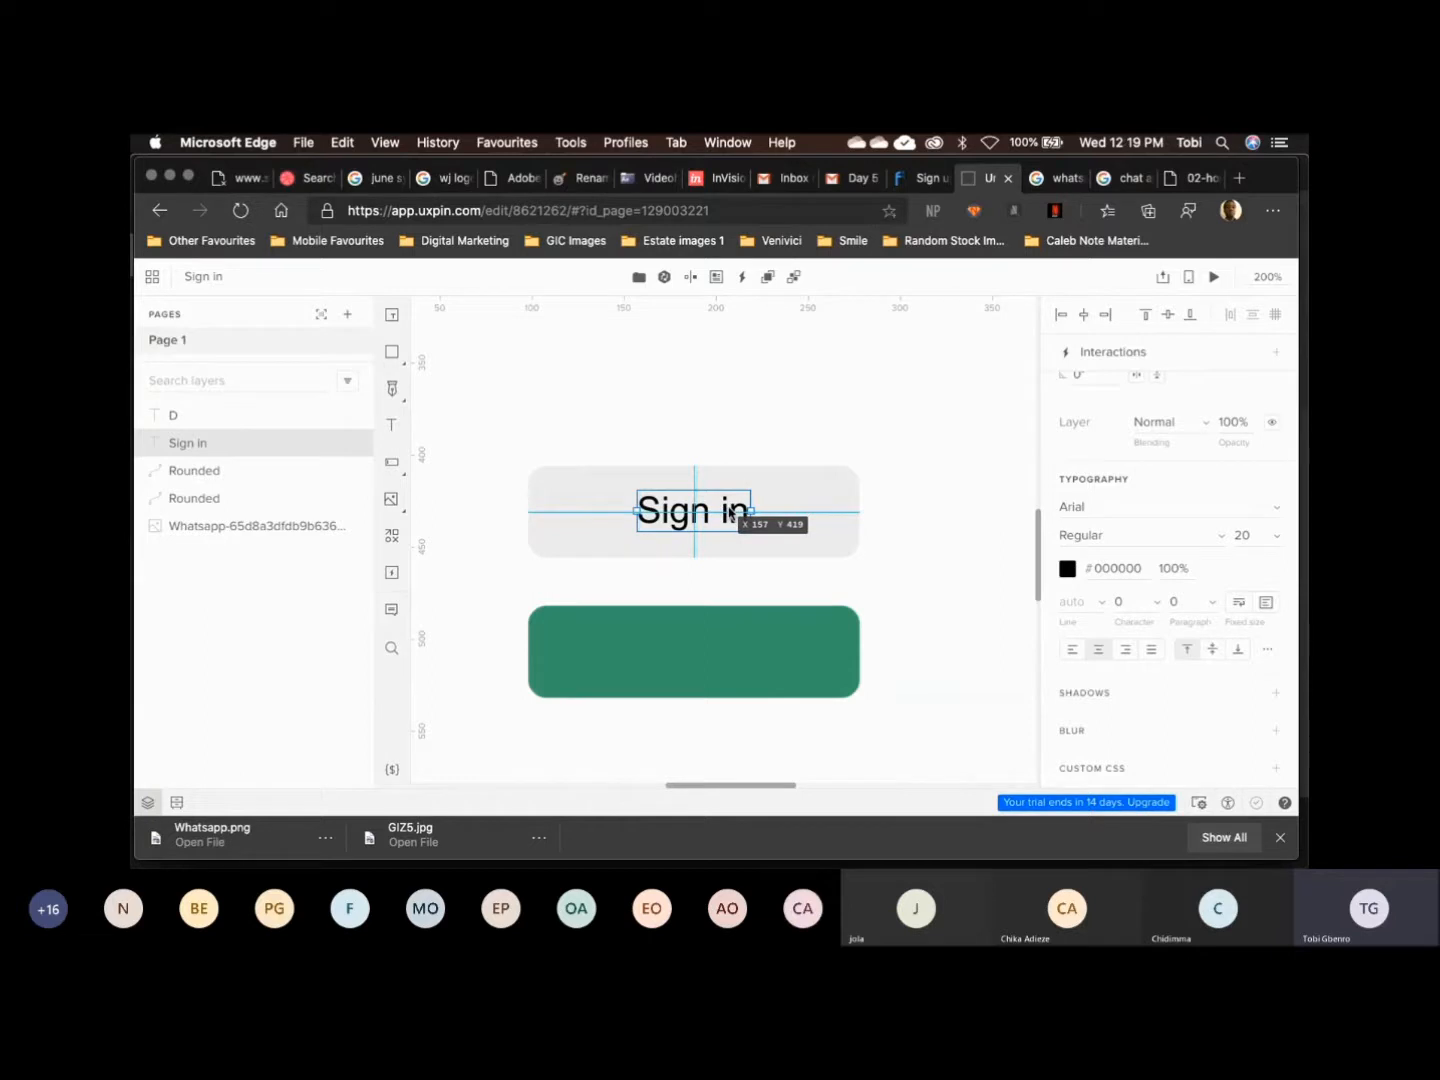
pyautogui.moveTo(731, 514); pyautogui.dragTo(731, 514)
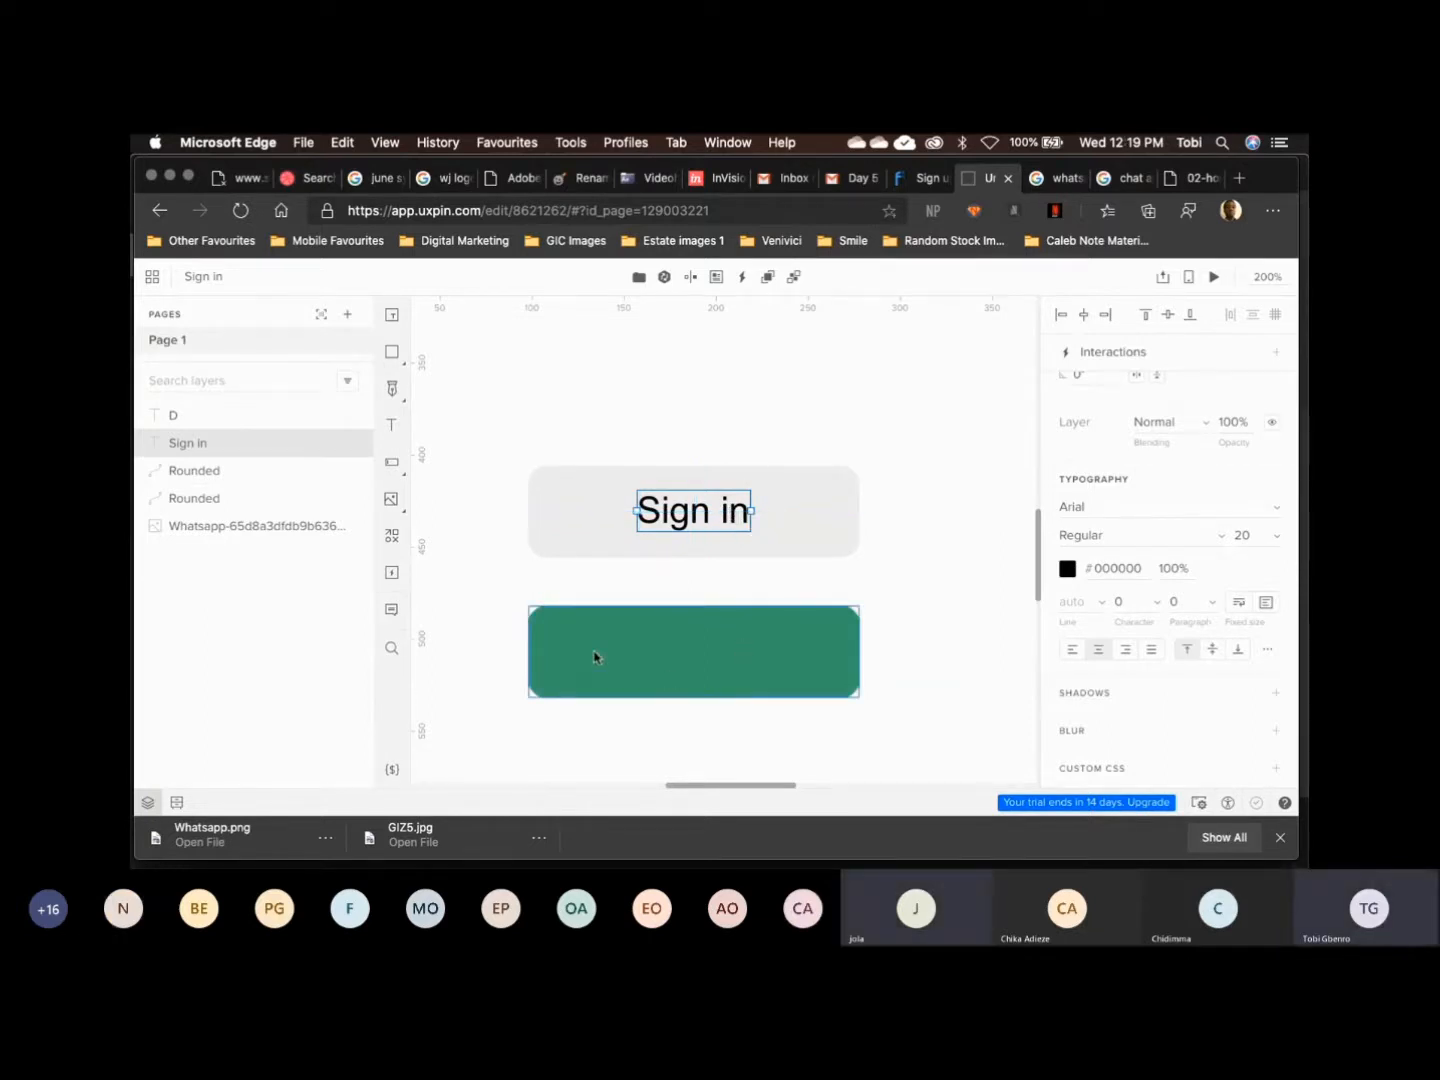
pyautogui.click(176, 418)
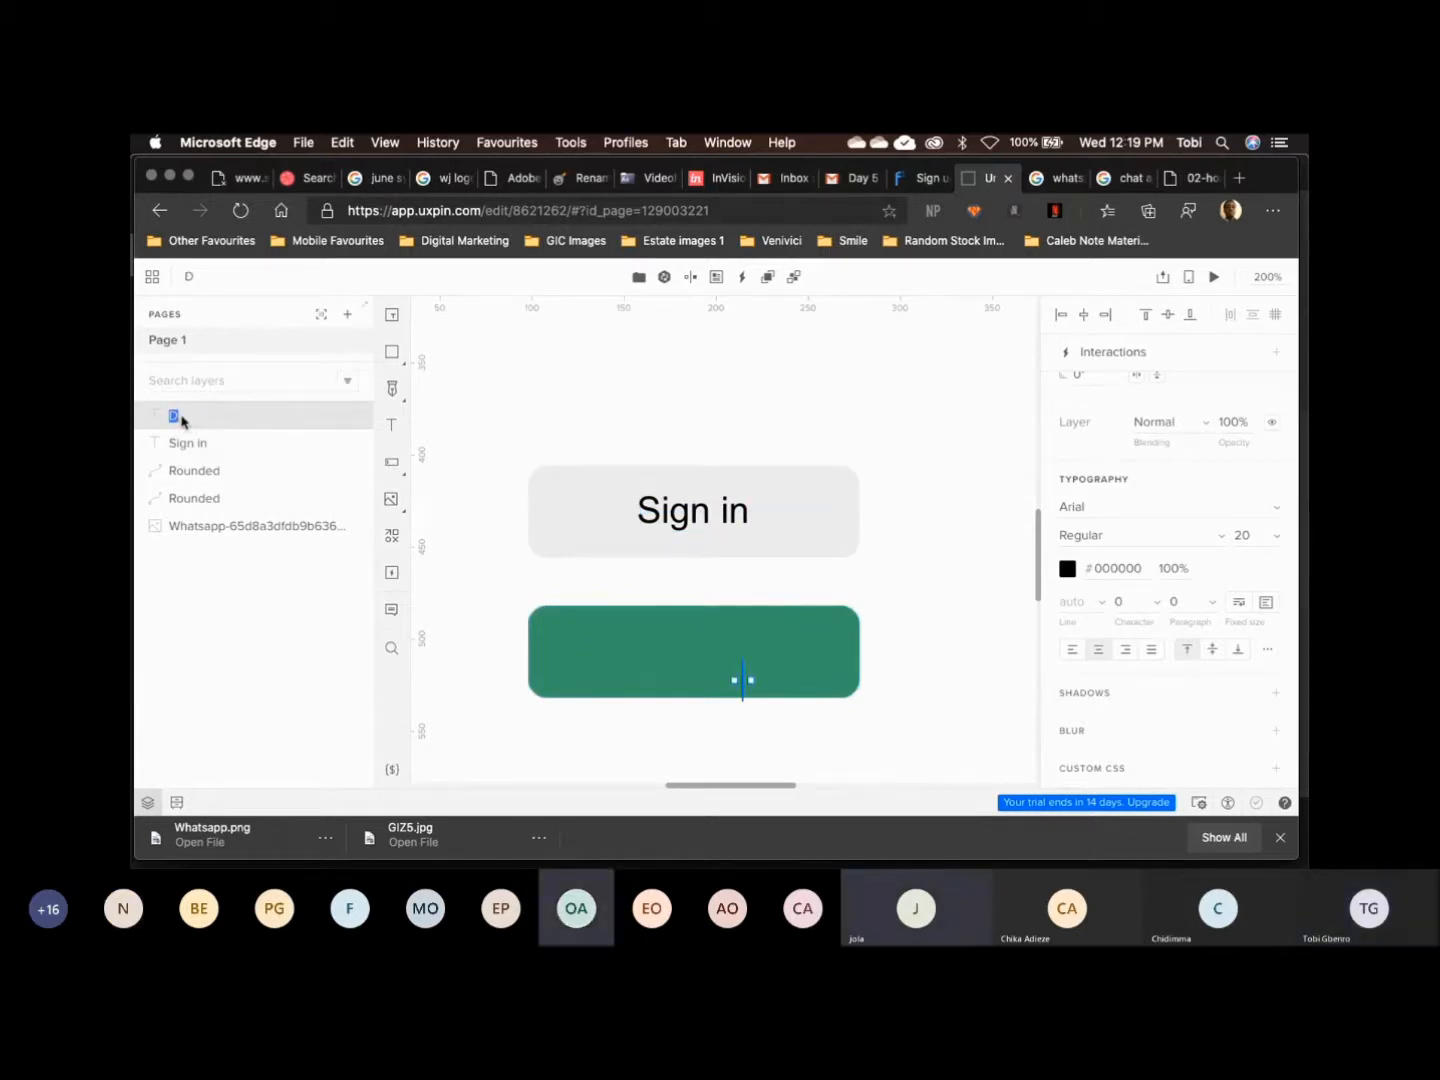
pyautogui.click(214, 633)
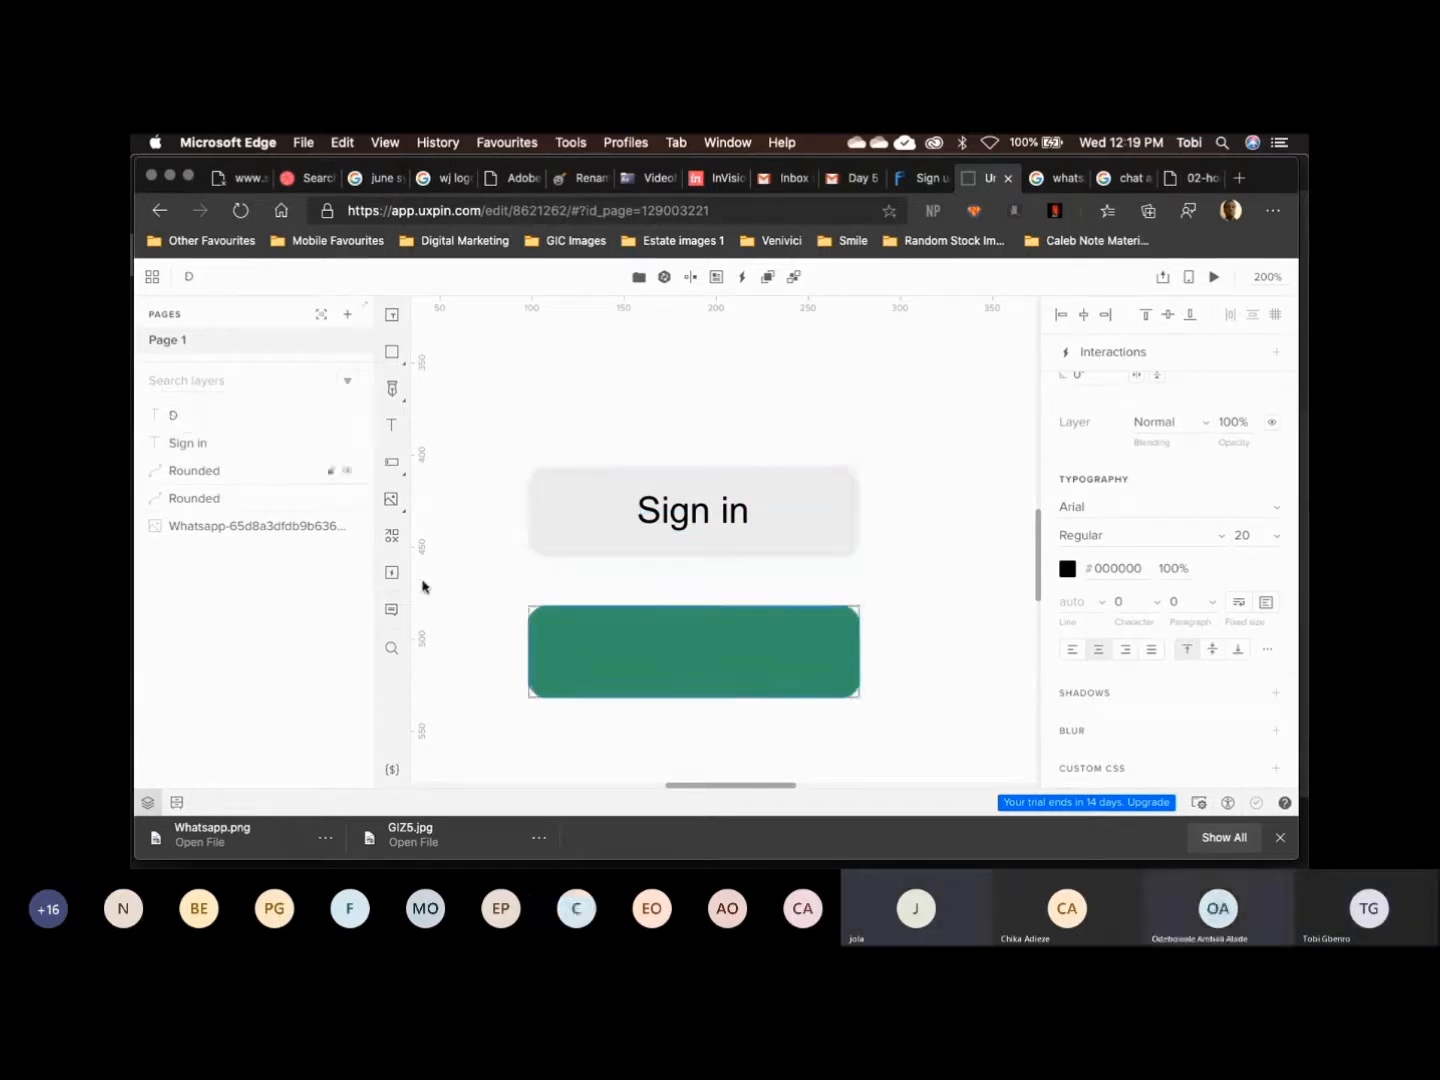
# Delete the leftover "D" text layer from the green rounded rectangle
pyautogui.click(229, 419)
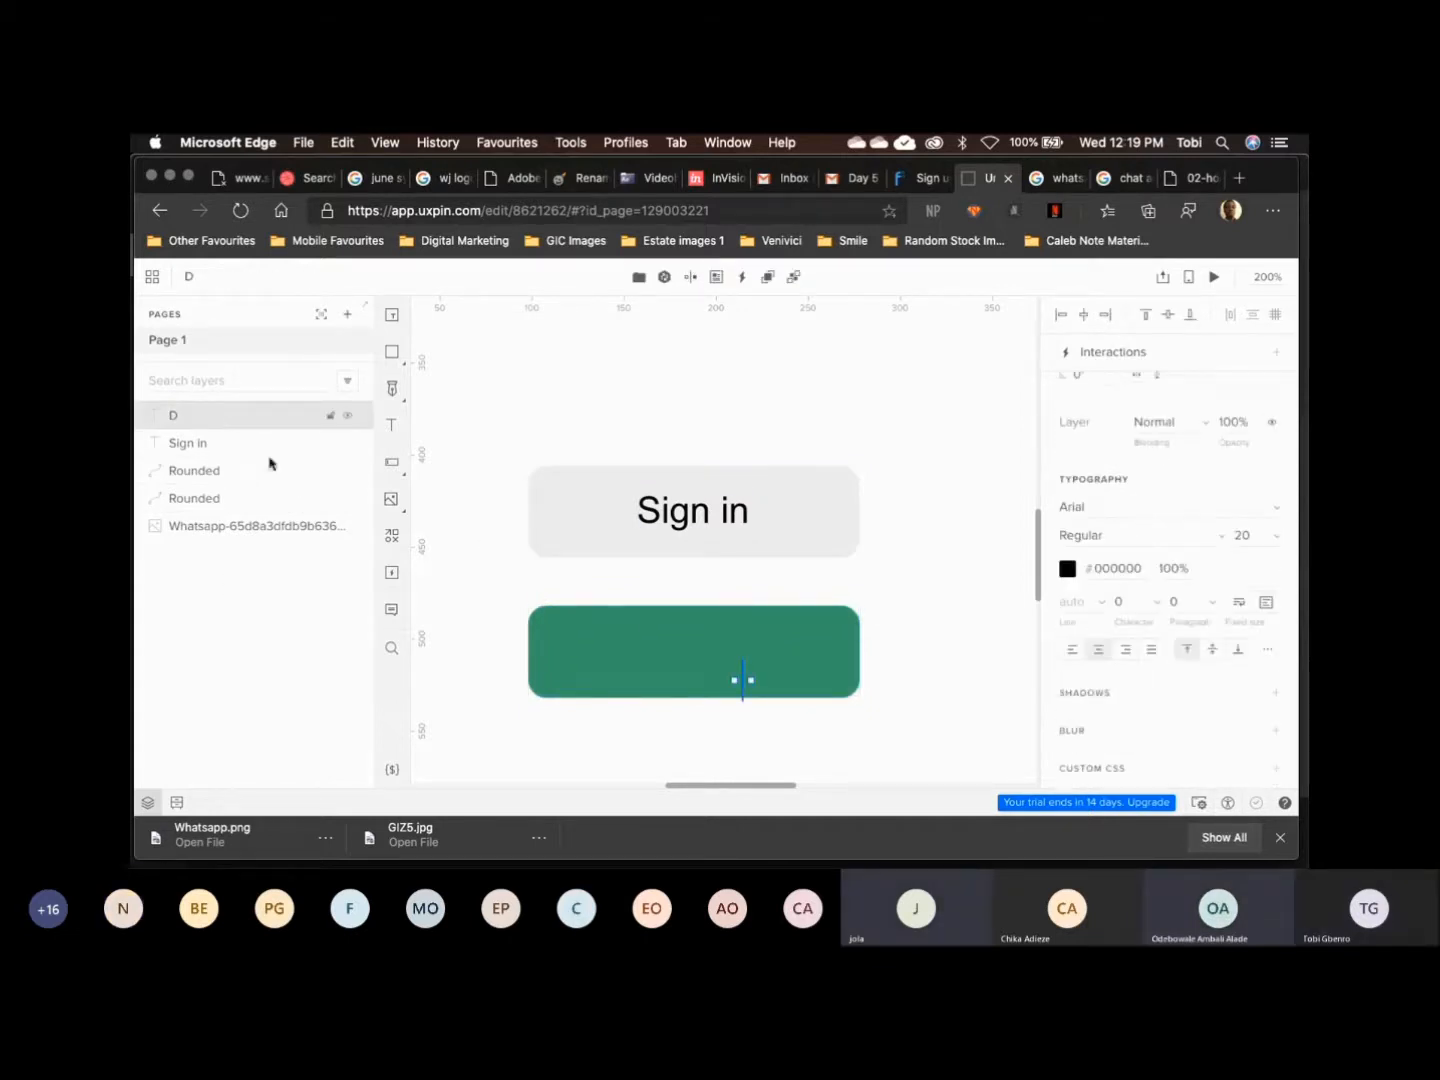
pyautogui.press('Delete')
# Move the "Sign in" text off the light grey rounded rectangle and centre it back there with centre alignment
pyautogui.click(211, 419)
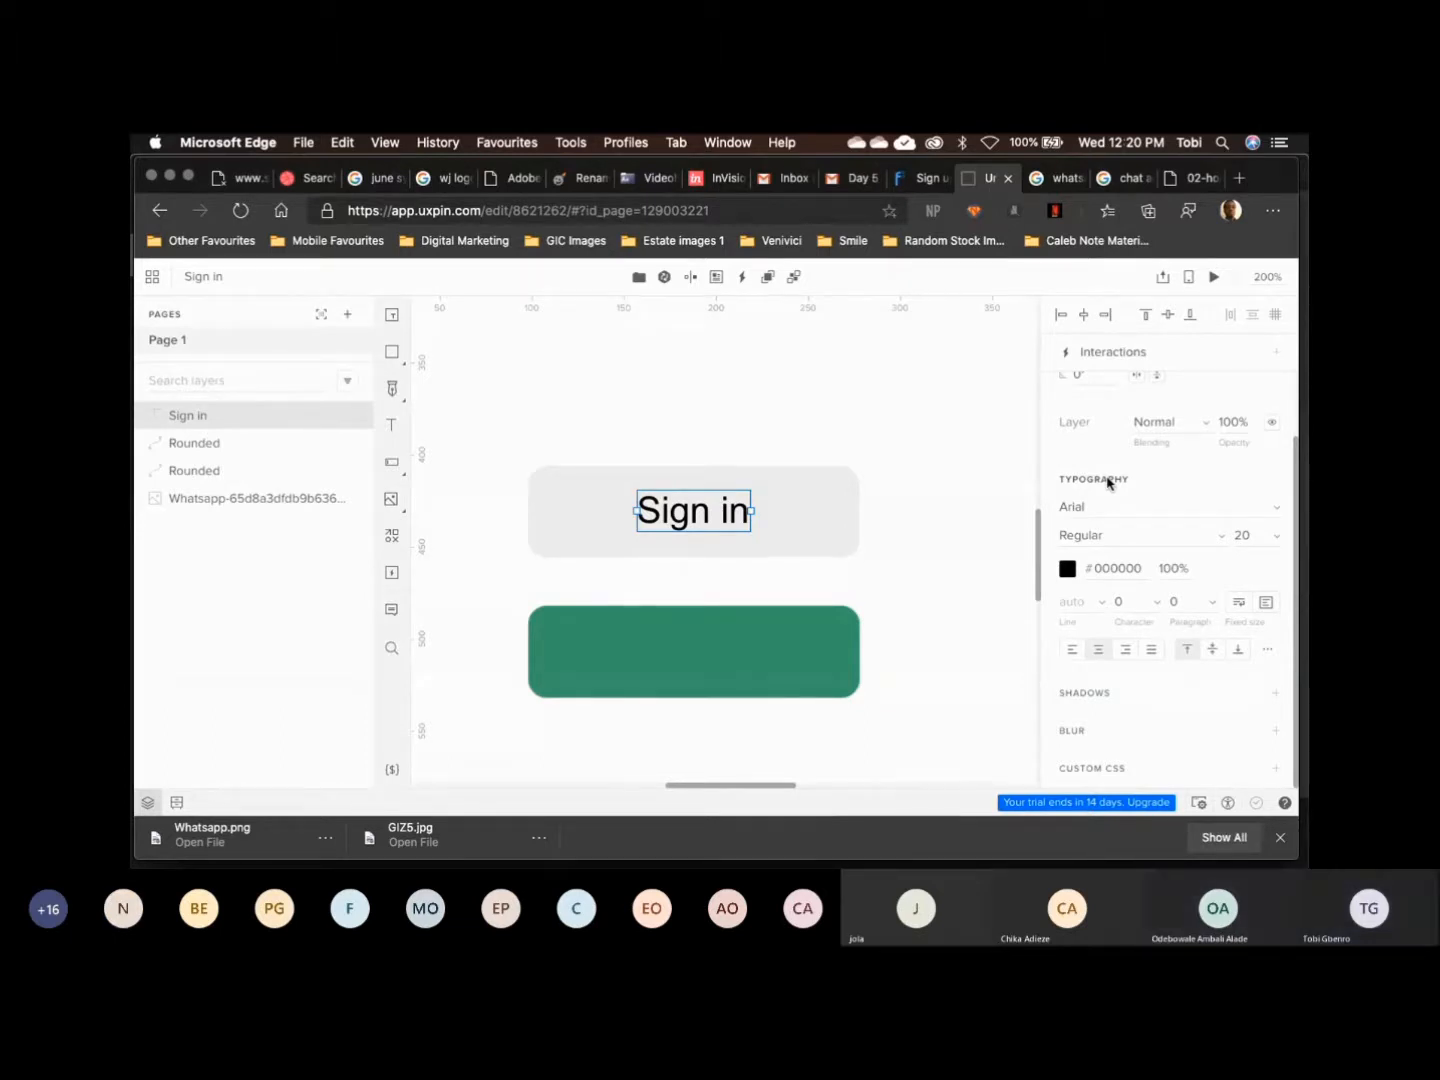
pyautogui.click(1098, 655)
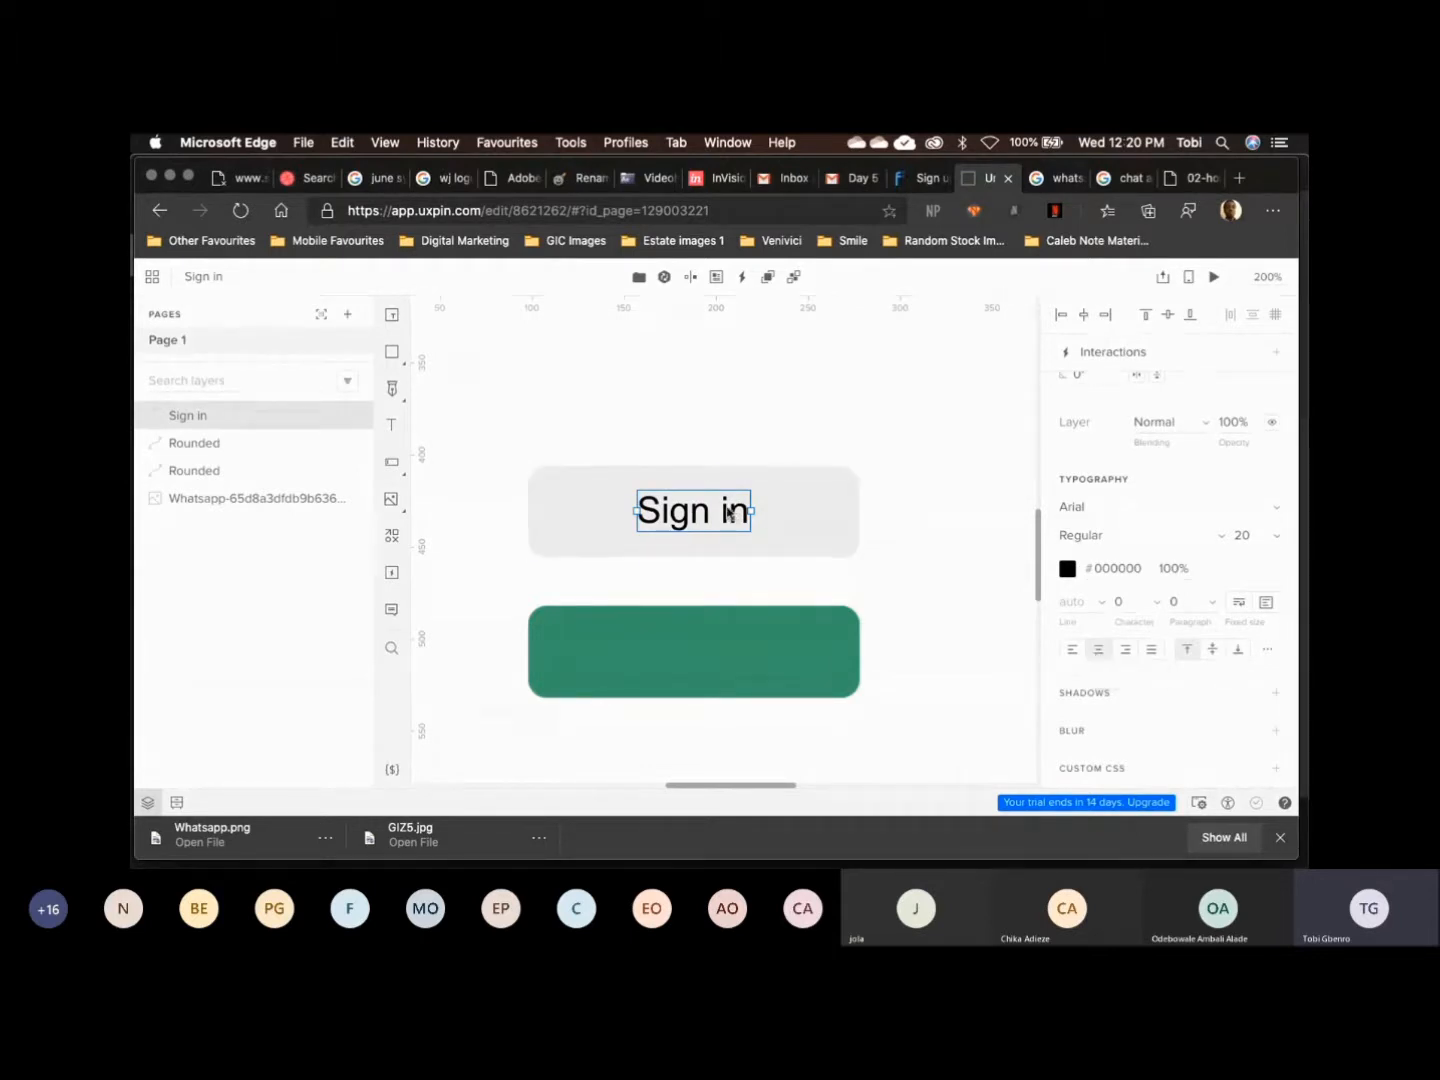
pyautogui.moveTo(737, 513)
pyautogui.mouseDown()
pyautogui.moveTo(887, 492)
pyautogui.moveTo(723, 515)
pyautogui.mouseUp()
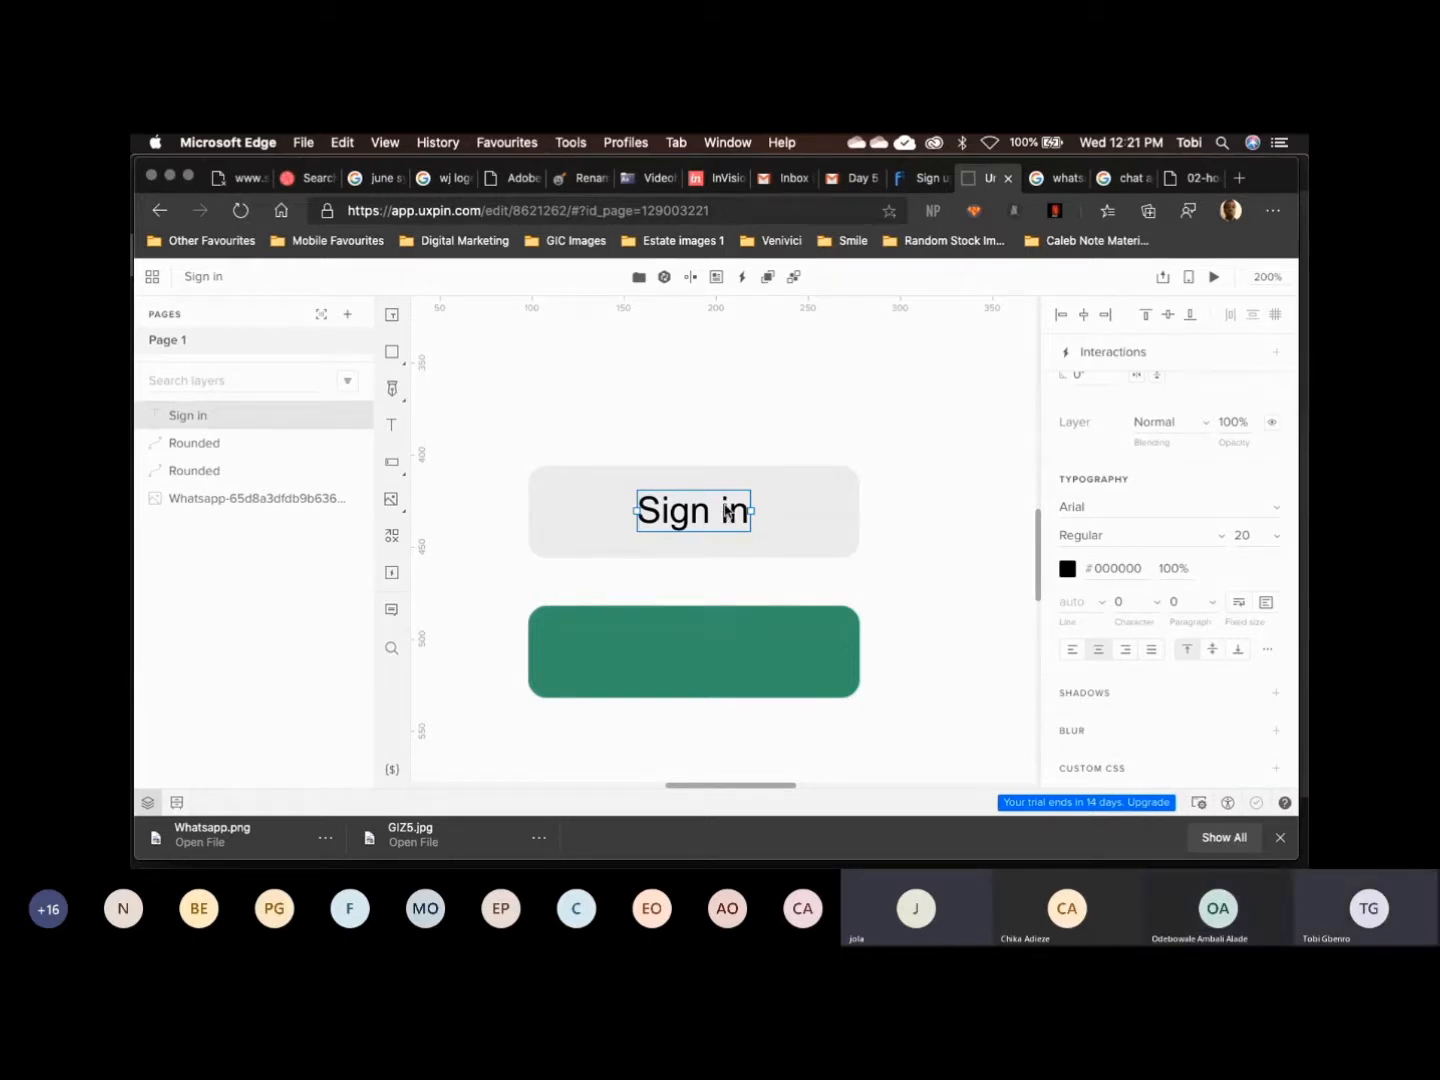
pyautogui.moveTo(735, 509); pyautogui.dragTo(870, 400)
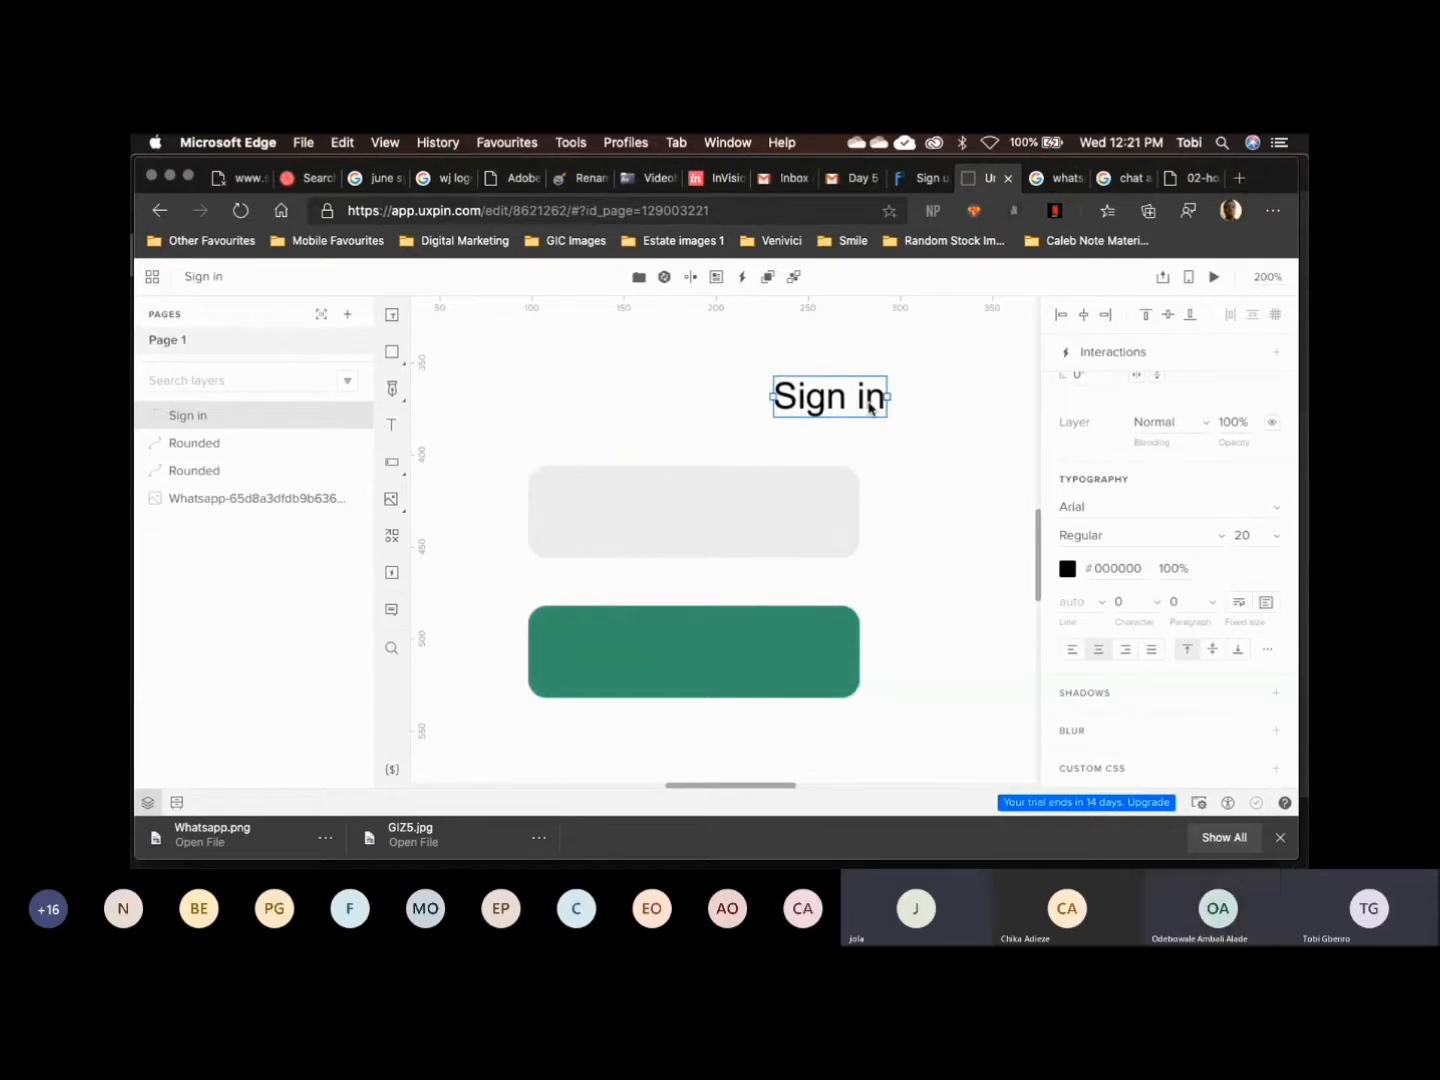
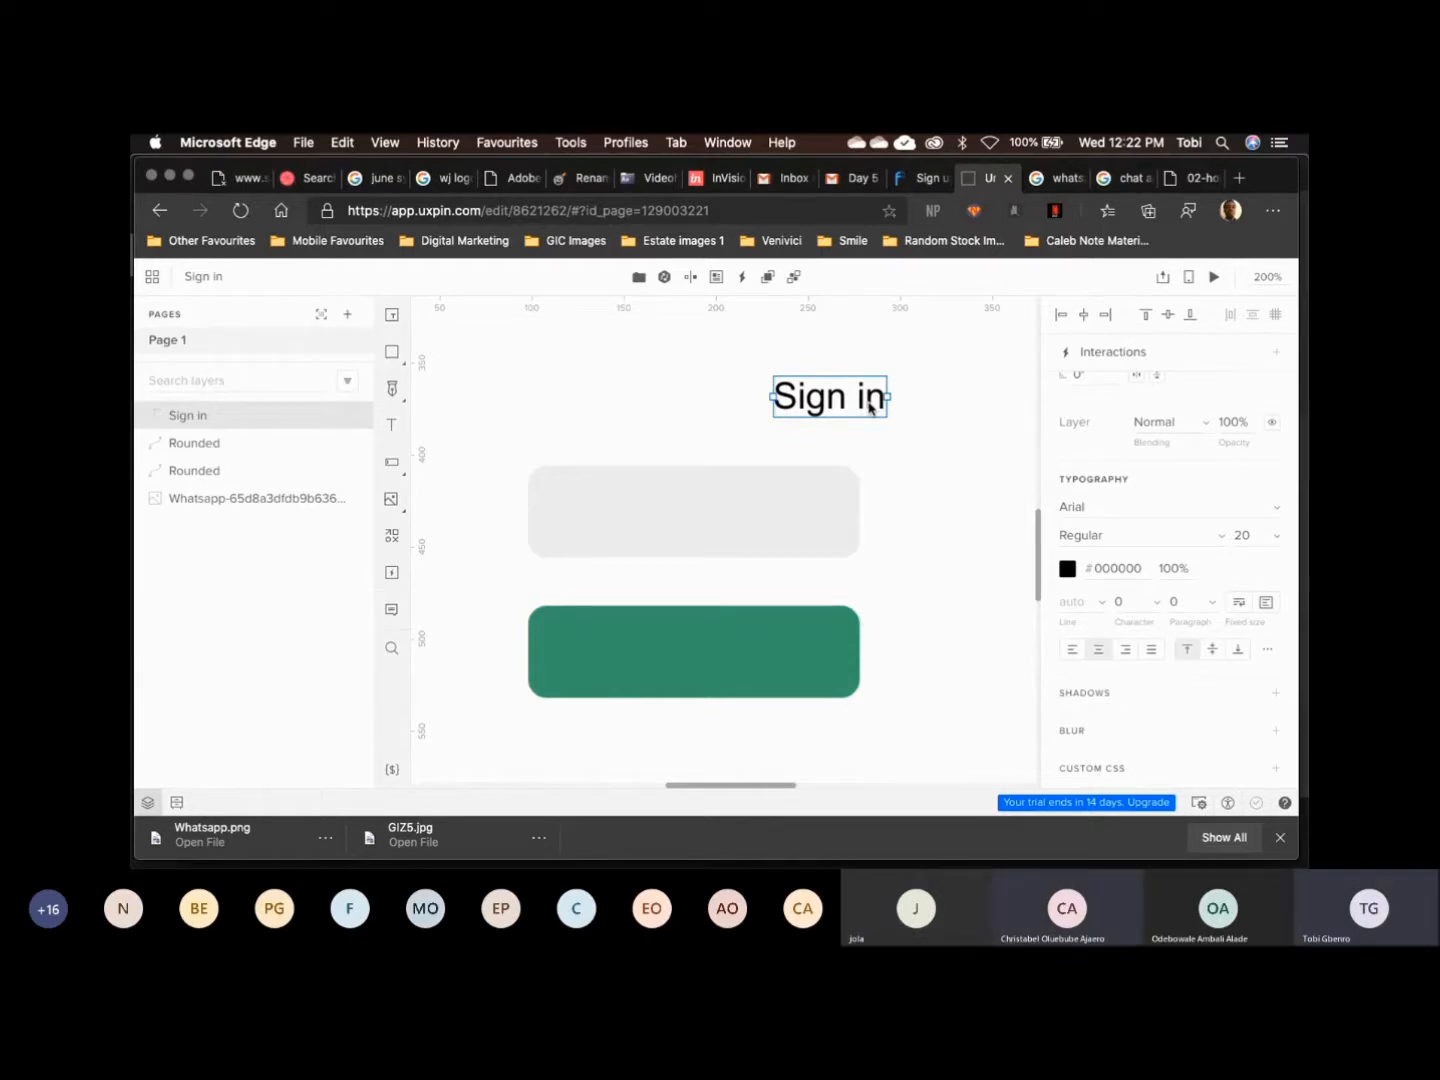
pyautogui.moveTo(870, 408); pyautogui.dragTo(694, 577)
pyautogui.click(939, 515)
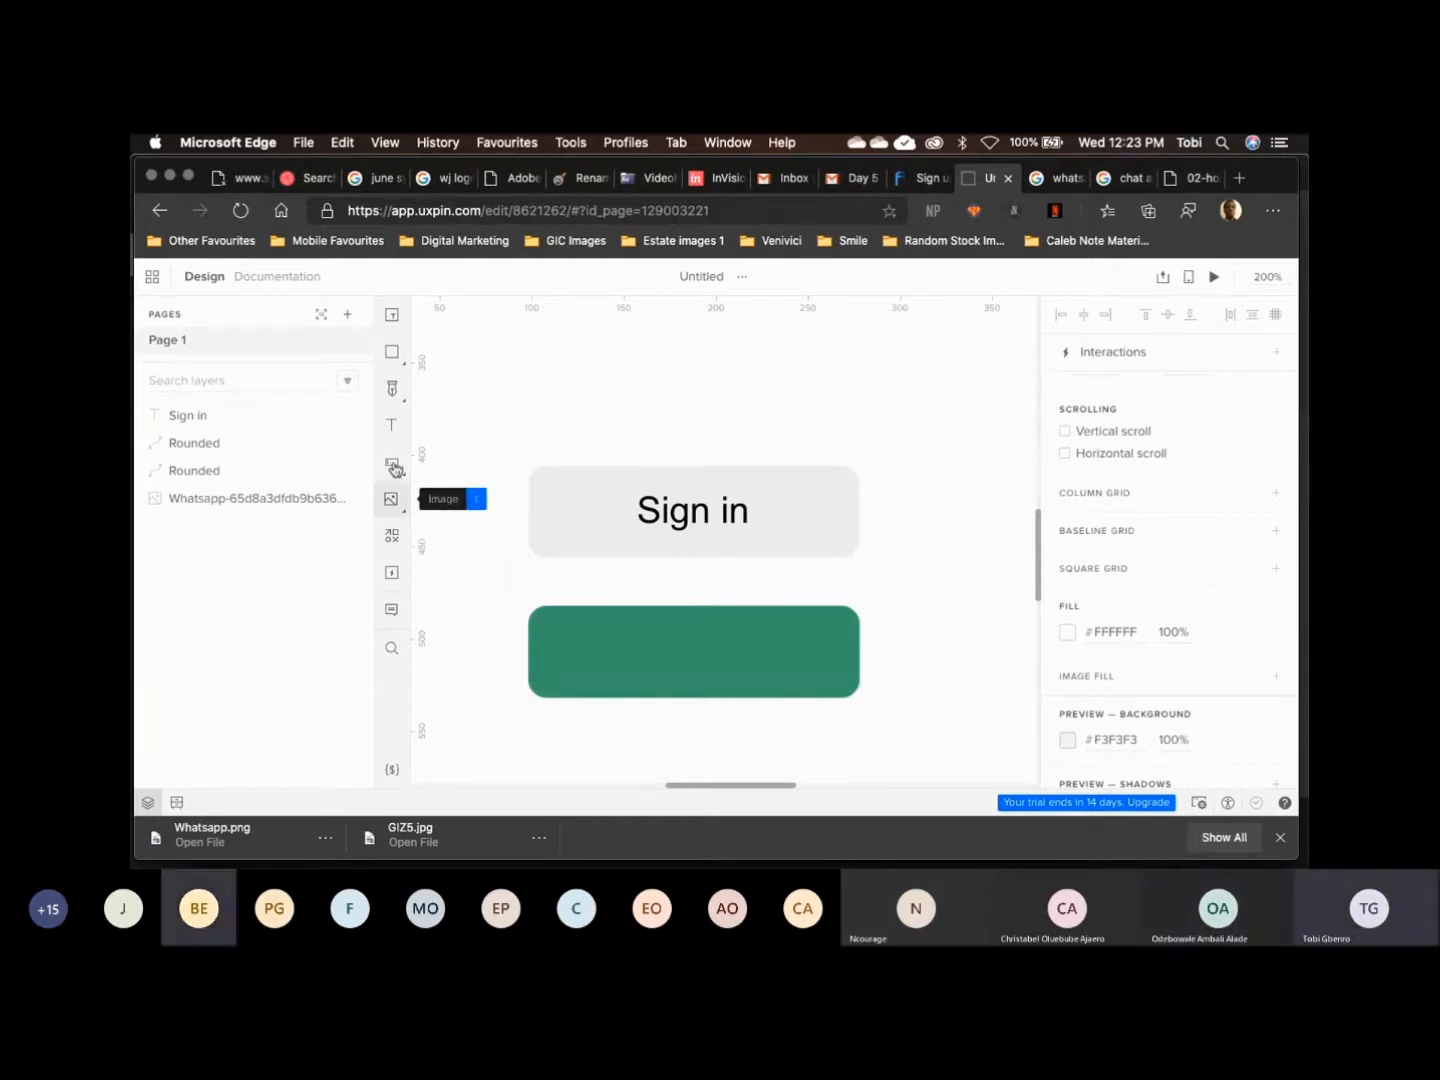
# Add the text "Sign up" on the green rounded rectangle
pyautogui.click(391, 430)
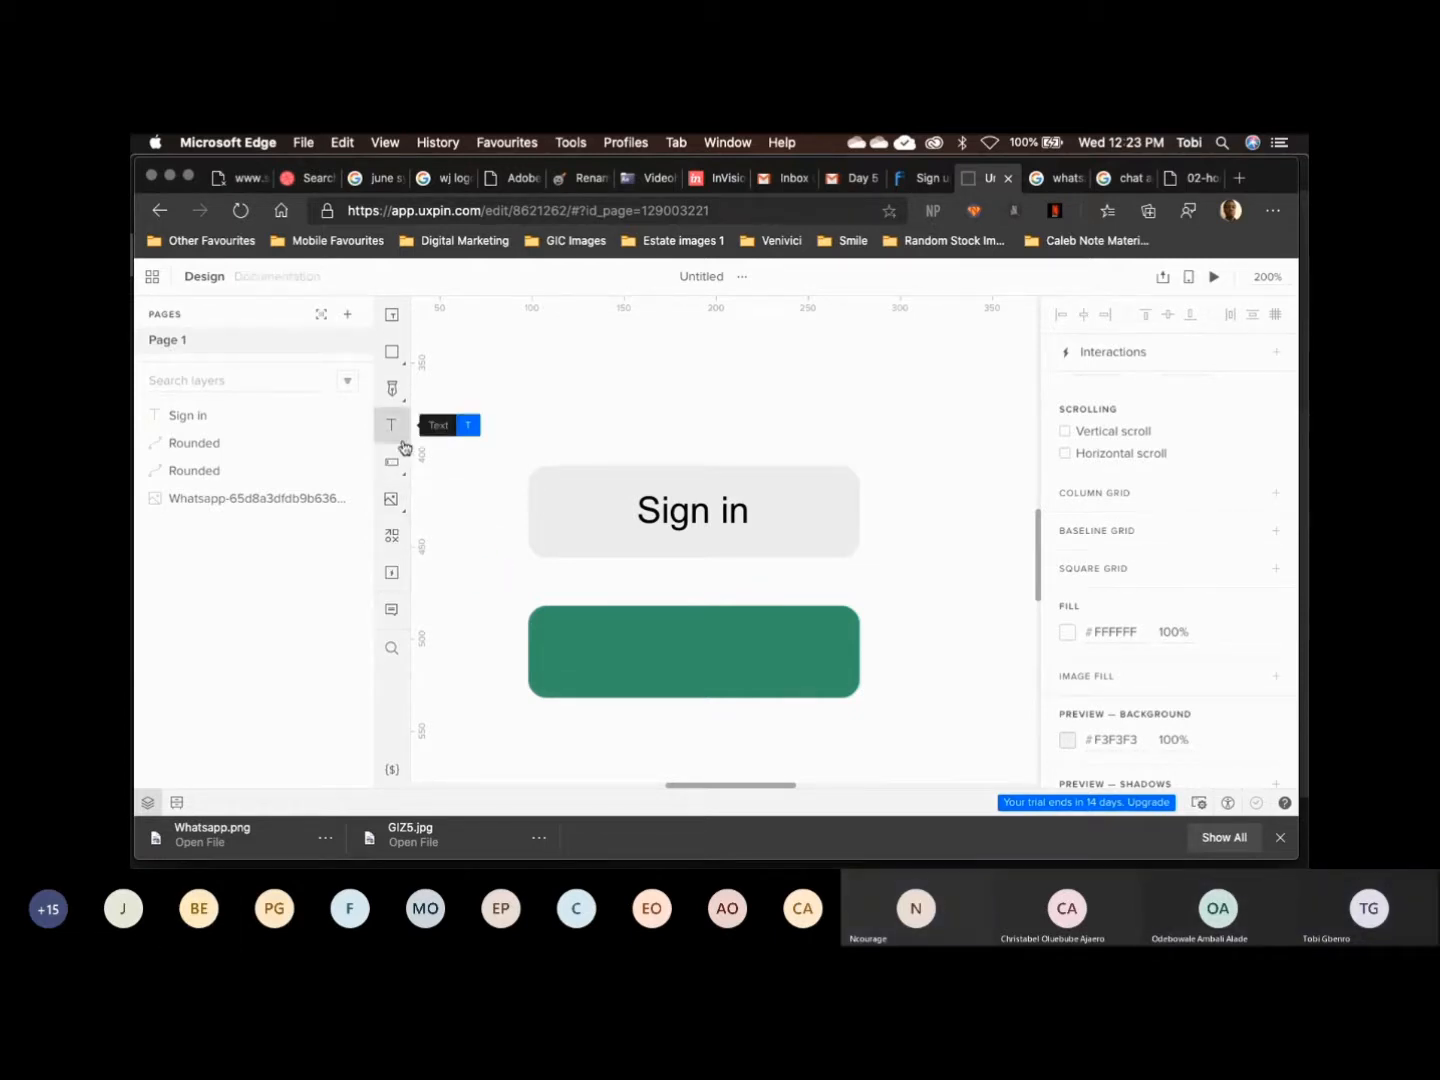
pyautogui.click(585, 655)
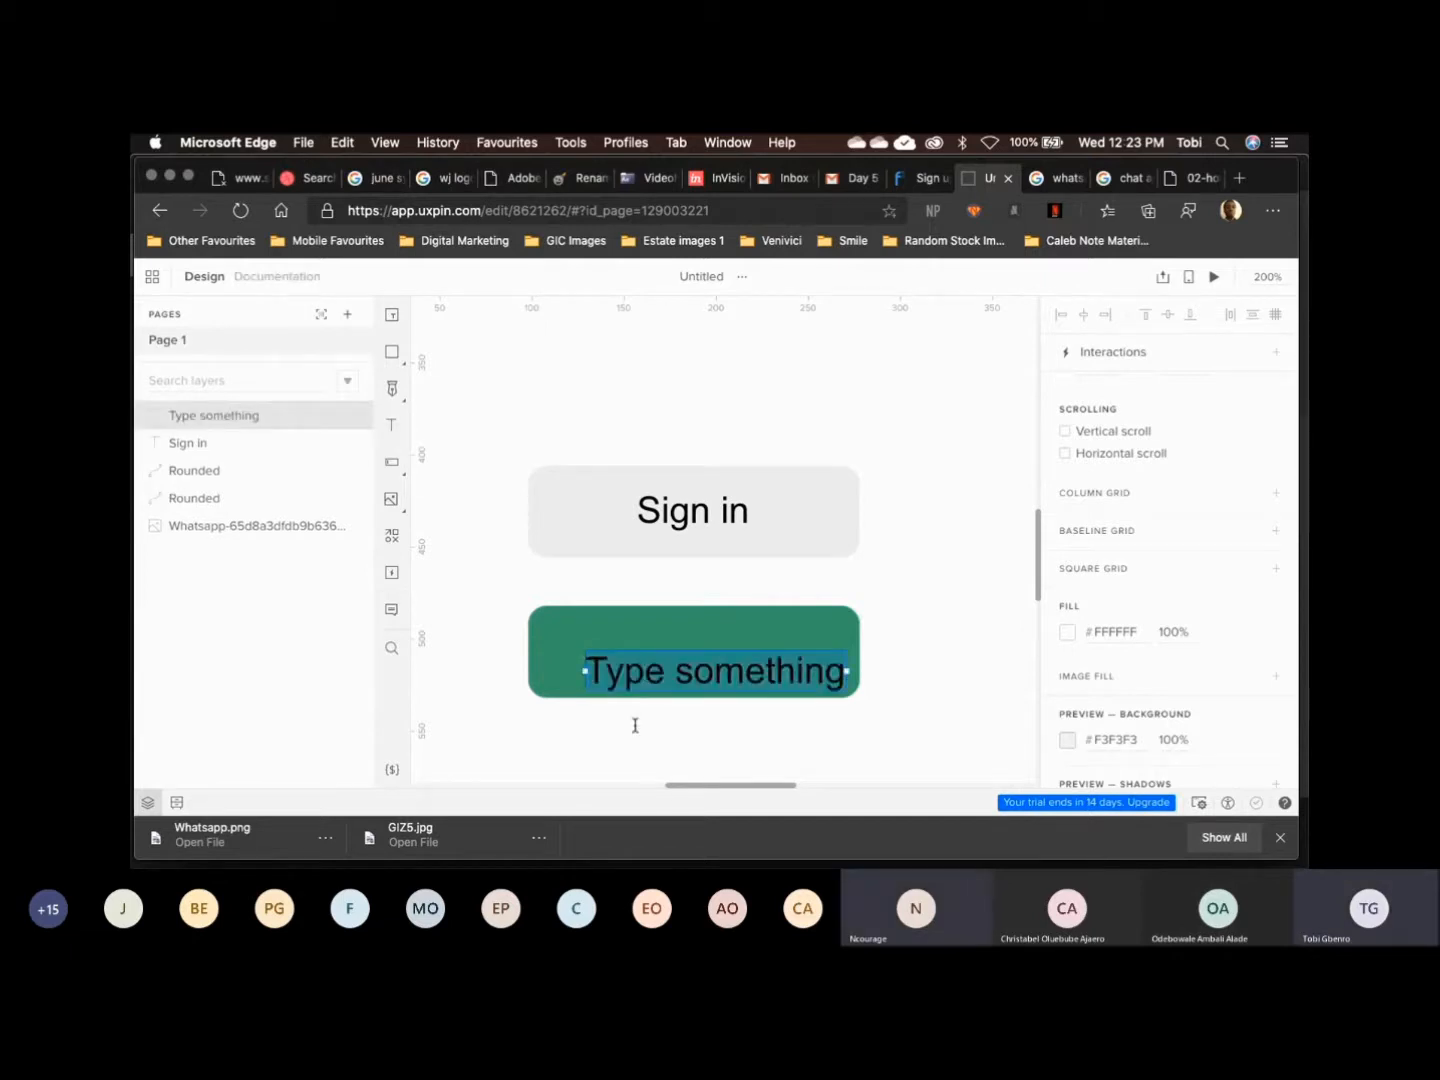
pyautogui.write('Sign up')
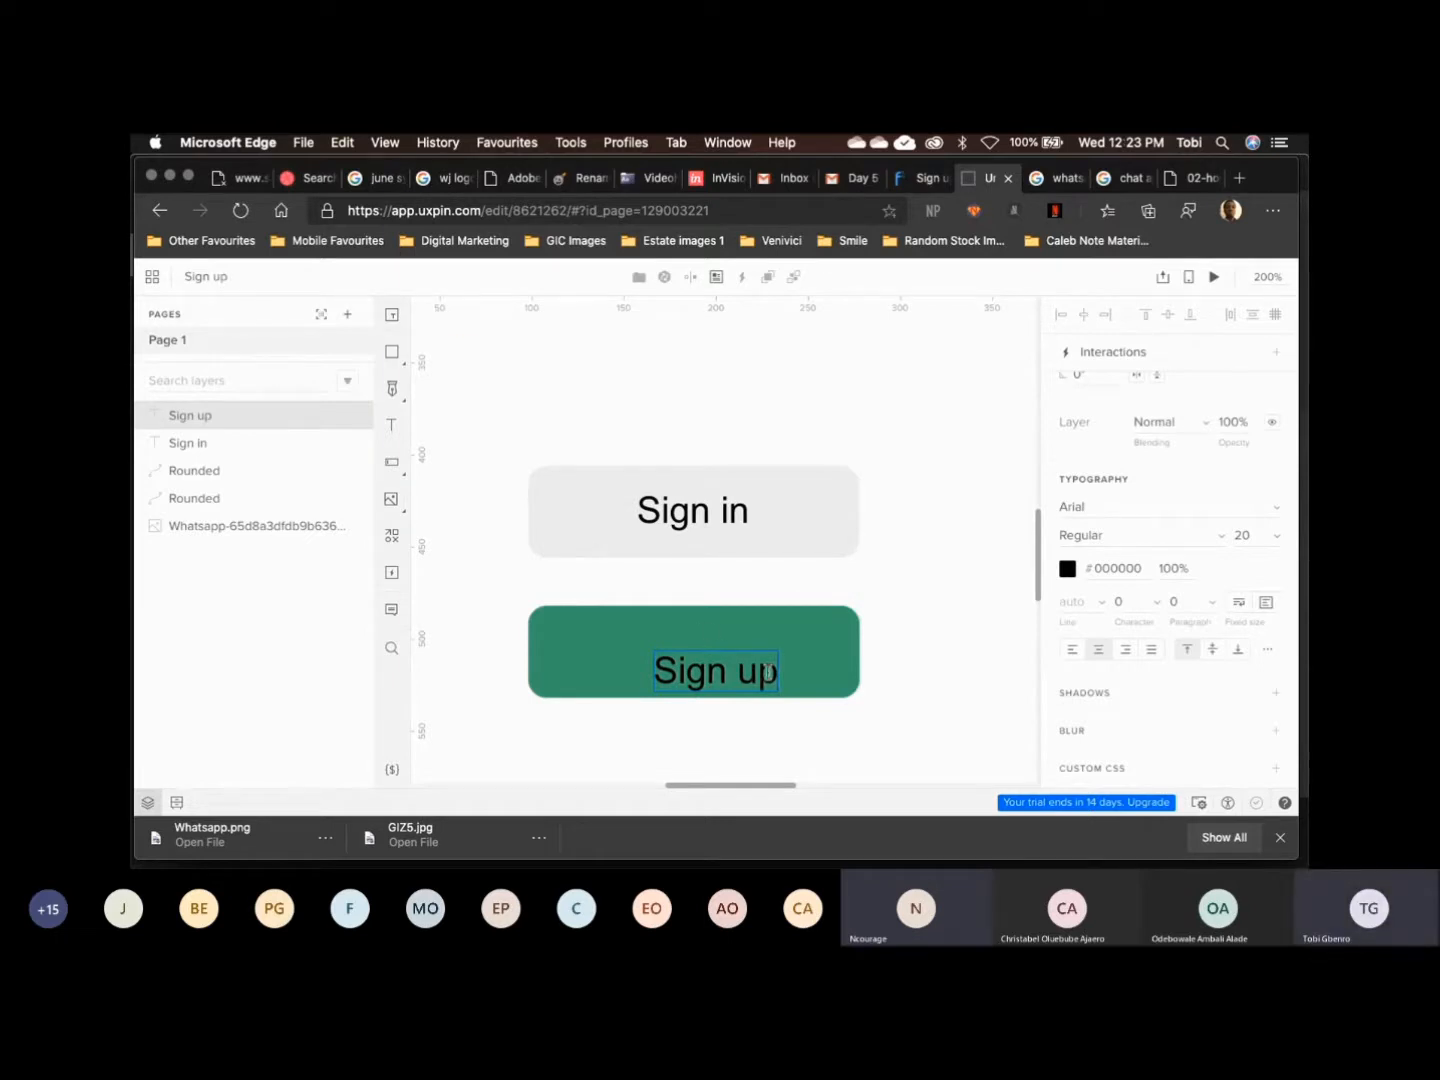
# Colour the "Sign up" text white (#FFFFFF) and centre it on the green rounded rectangle
pyautogui.moveTo(767, 671); pyautogui.dragTo(650, 683)
pyautogui.click(1066, 568)
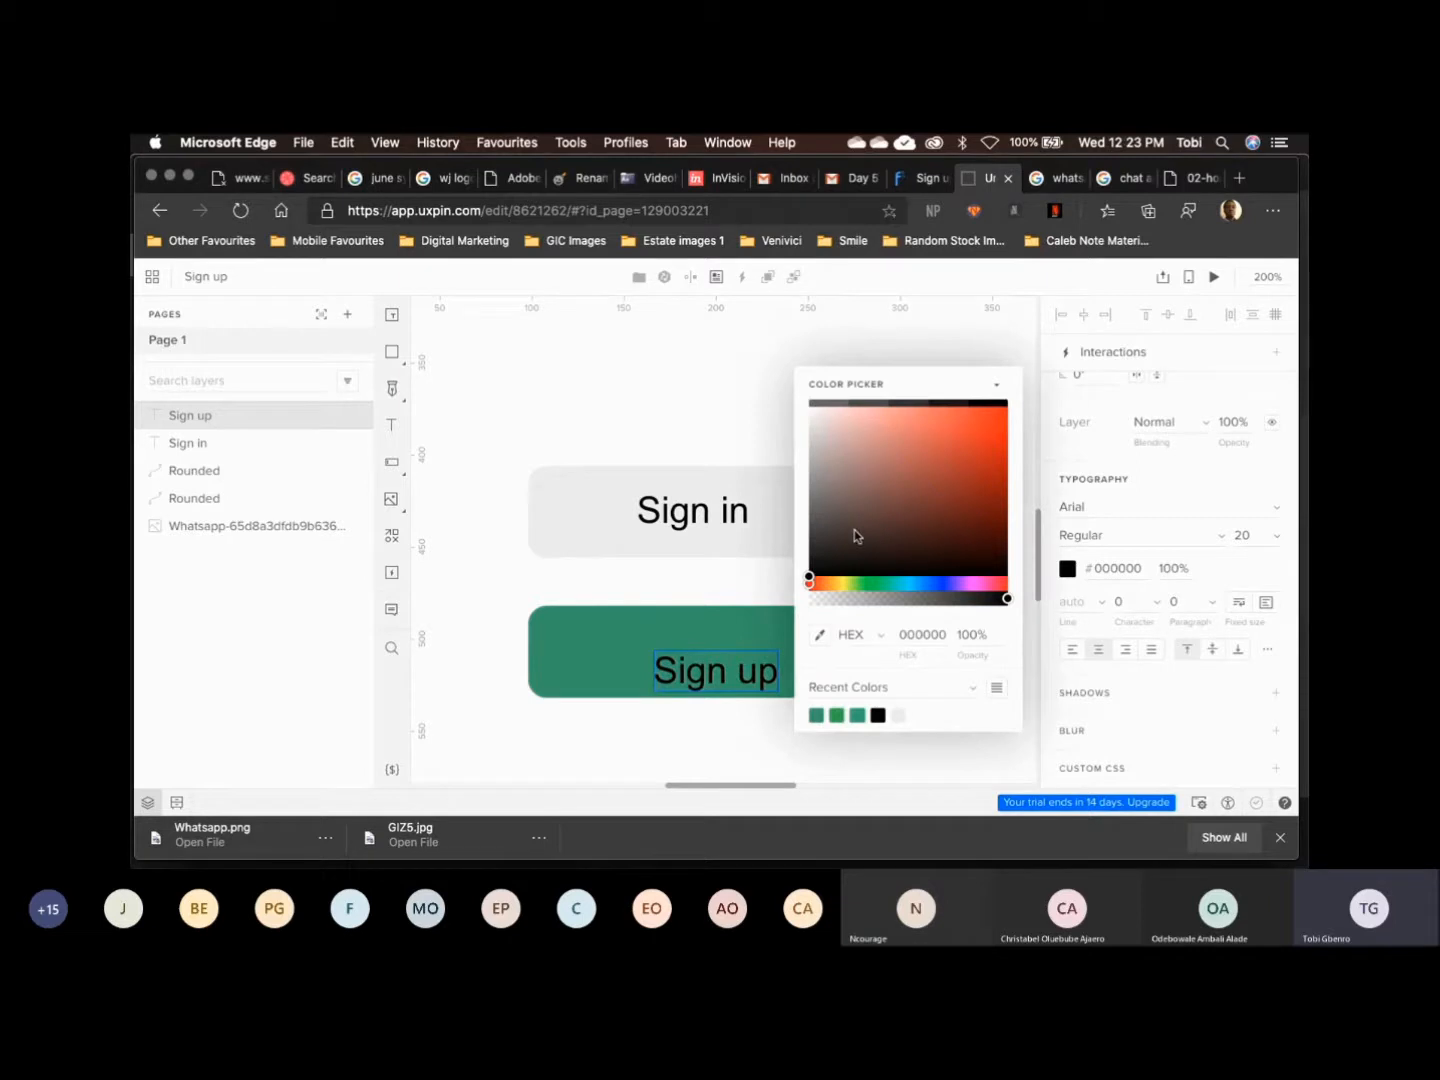
pyautogui.click(809, 408)
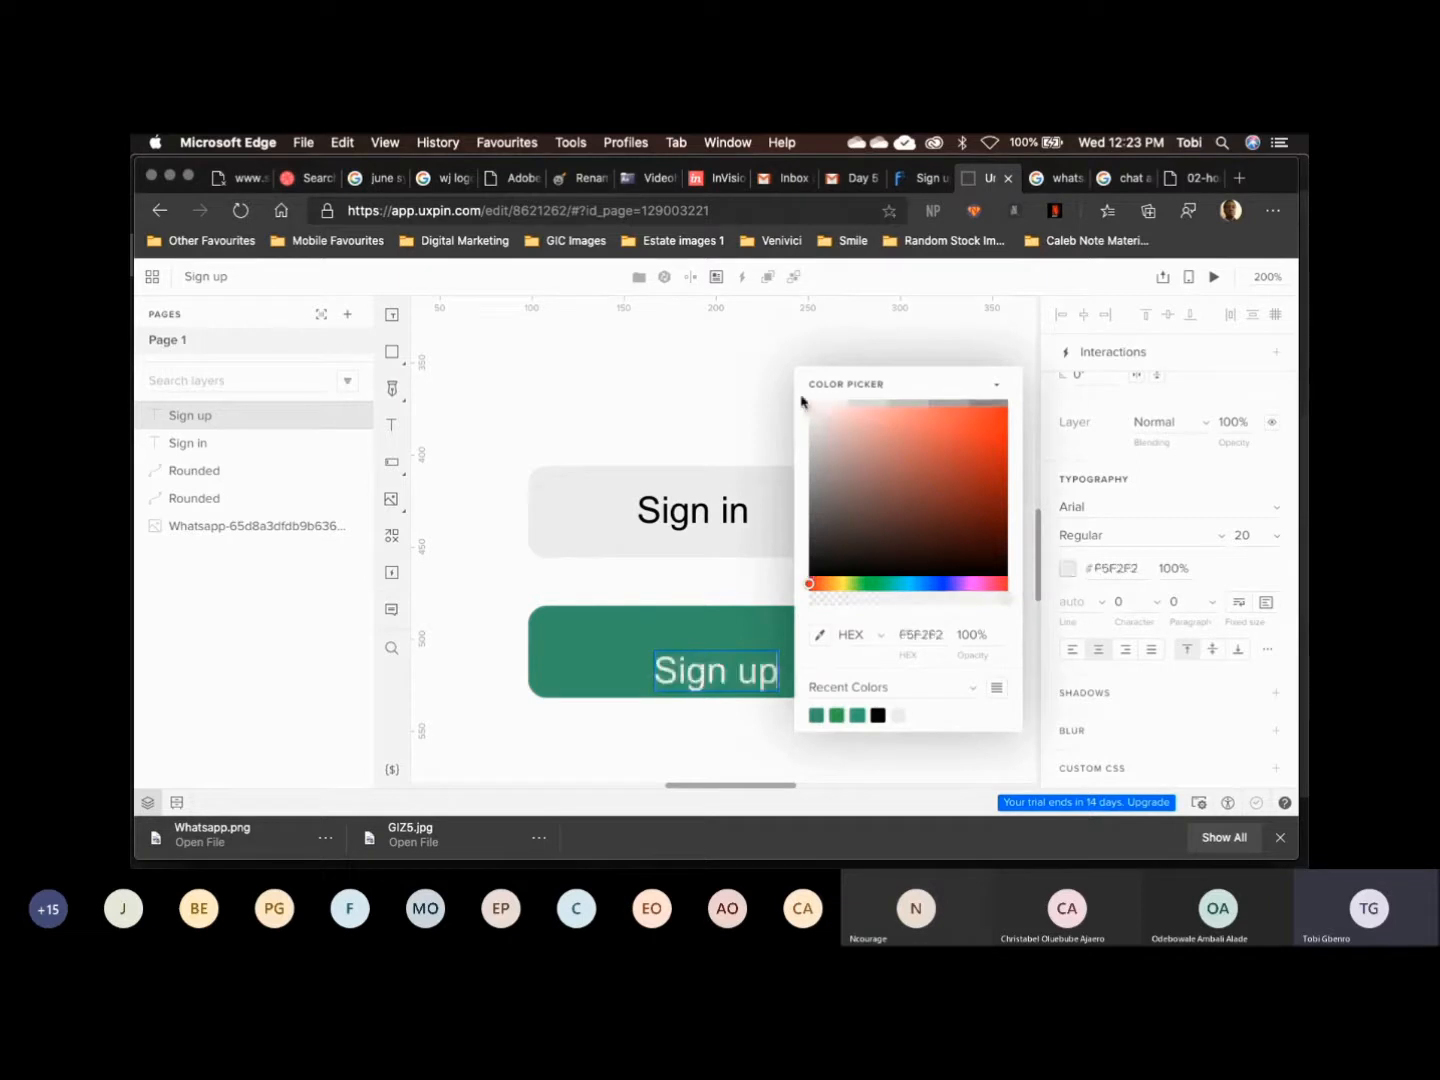
pyautogui.click(426, 387)
pyautogui.moveTo(697, 657)
pyautogui.mouseDown()
pyautogui.moveTo(708, 661)
pyautogui.moveTo(680, 652)
pyautogui.moveTo(700, 653)
pyautogui.mouseUp()
pyautogui.click(888, 604)
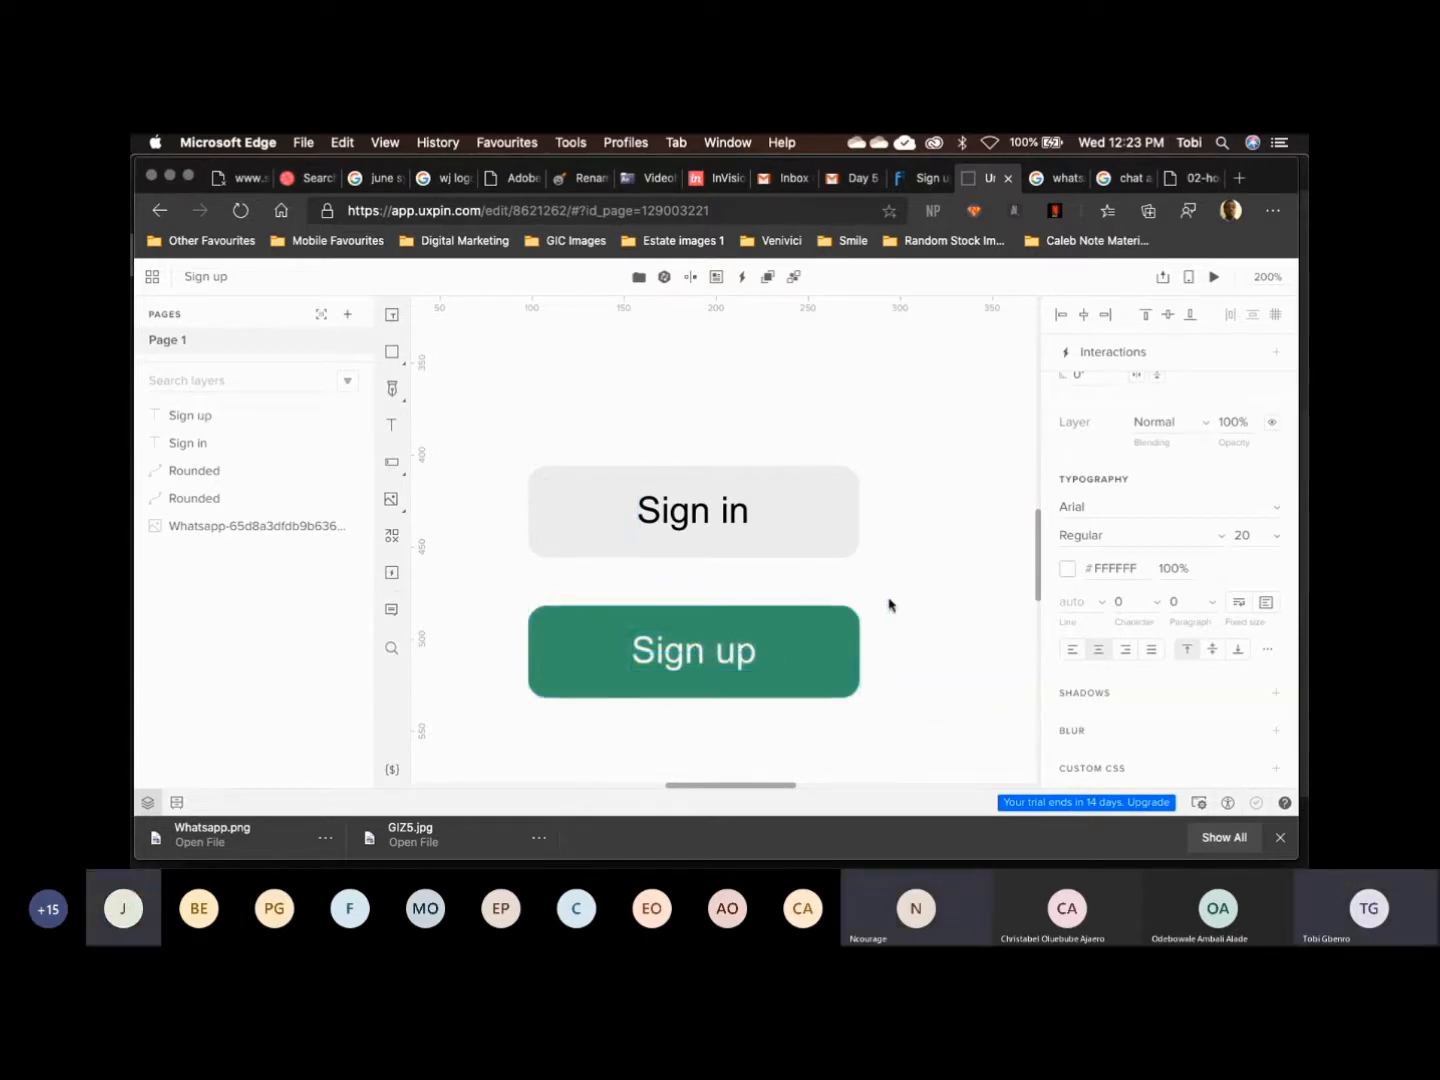
# Examine the whole start screen and the "Sign in" and "Sign up" labels on their buttons
pyautogui.press('super+minus')
pyautogui.press('super+minus')
pyautogui.press('super+minus')
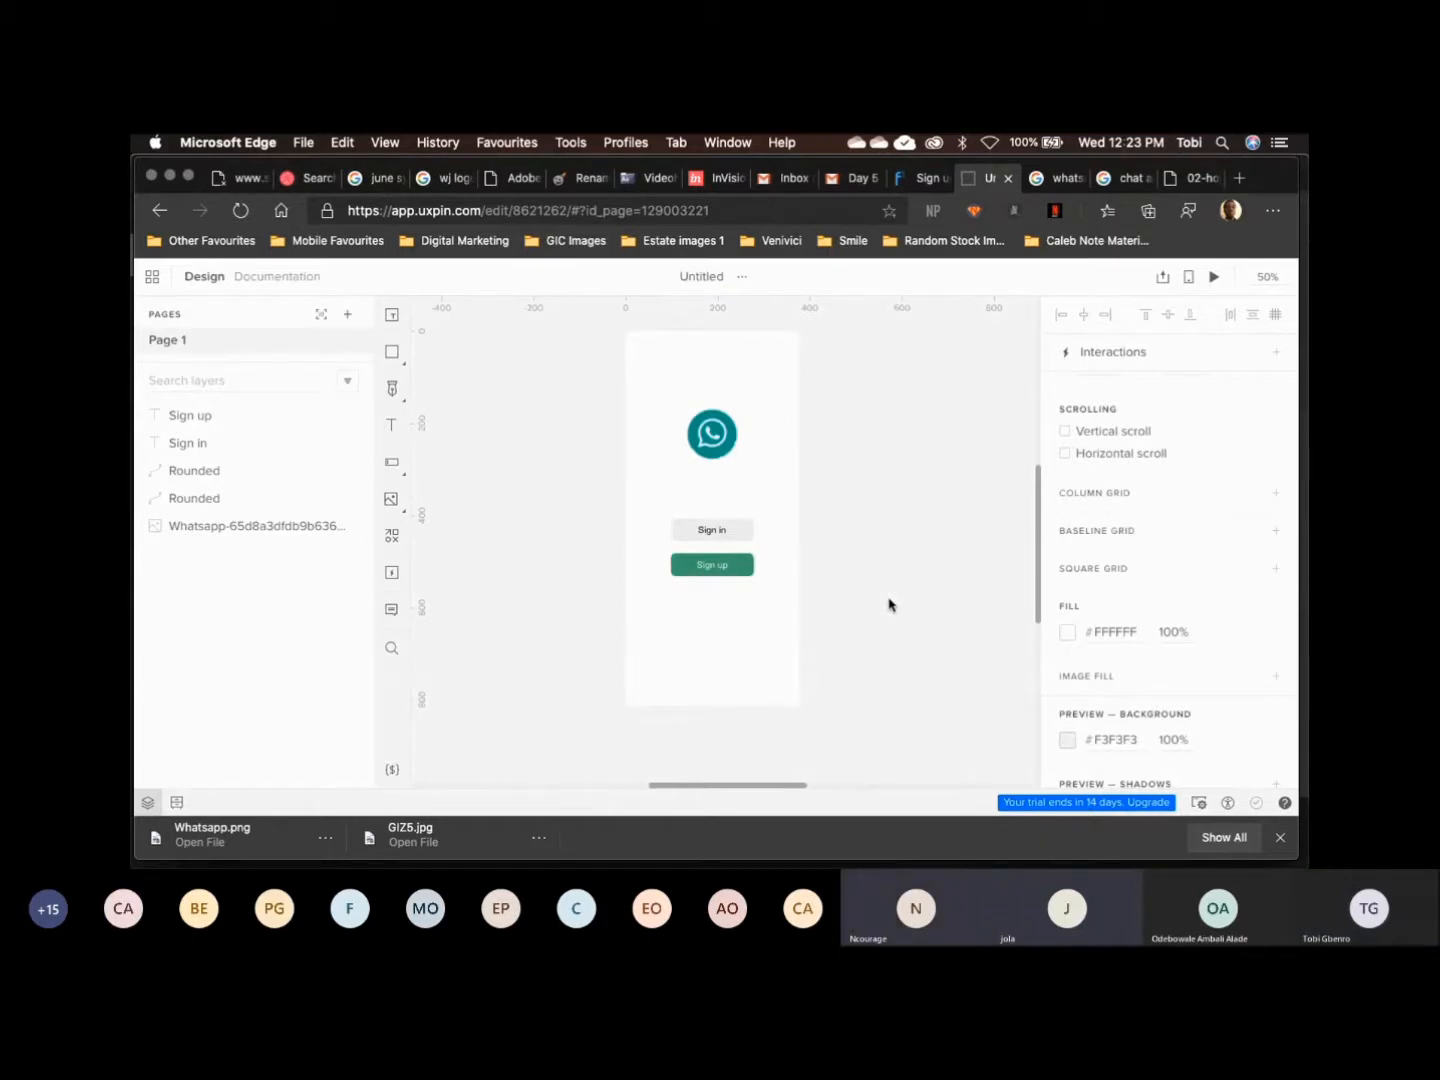
pyautogui.press('super+equal')
pyautogui.press('super+equal')
pyautogui.press('super+equal')
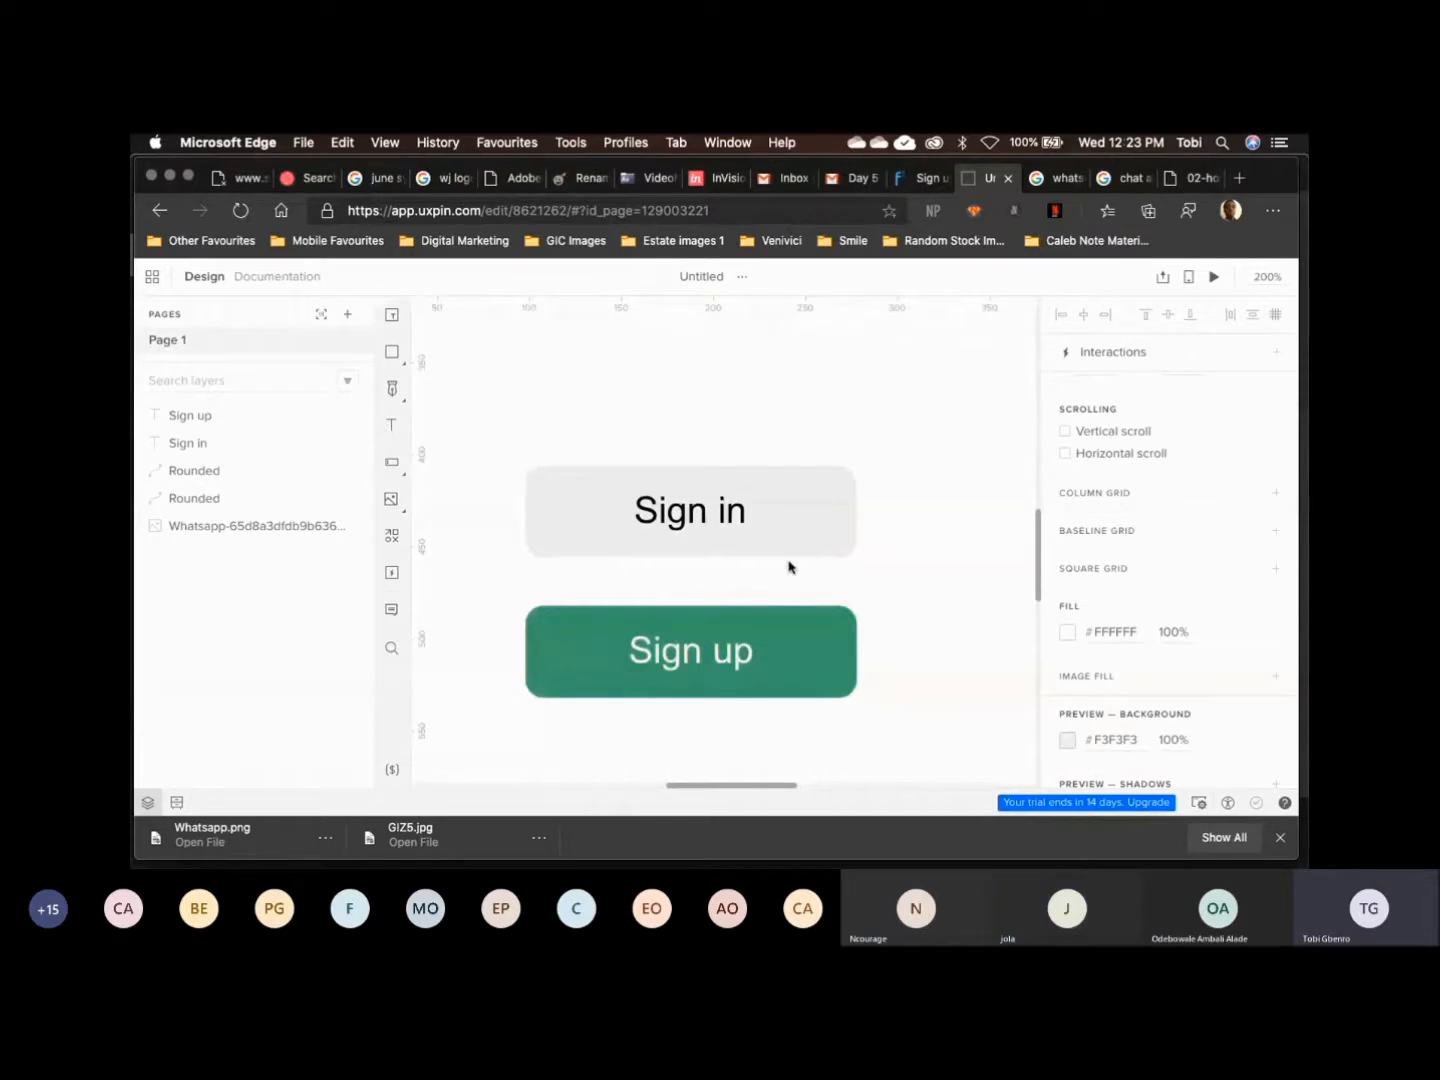
pyautogui.click(744, 512)
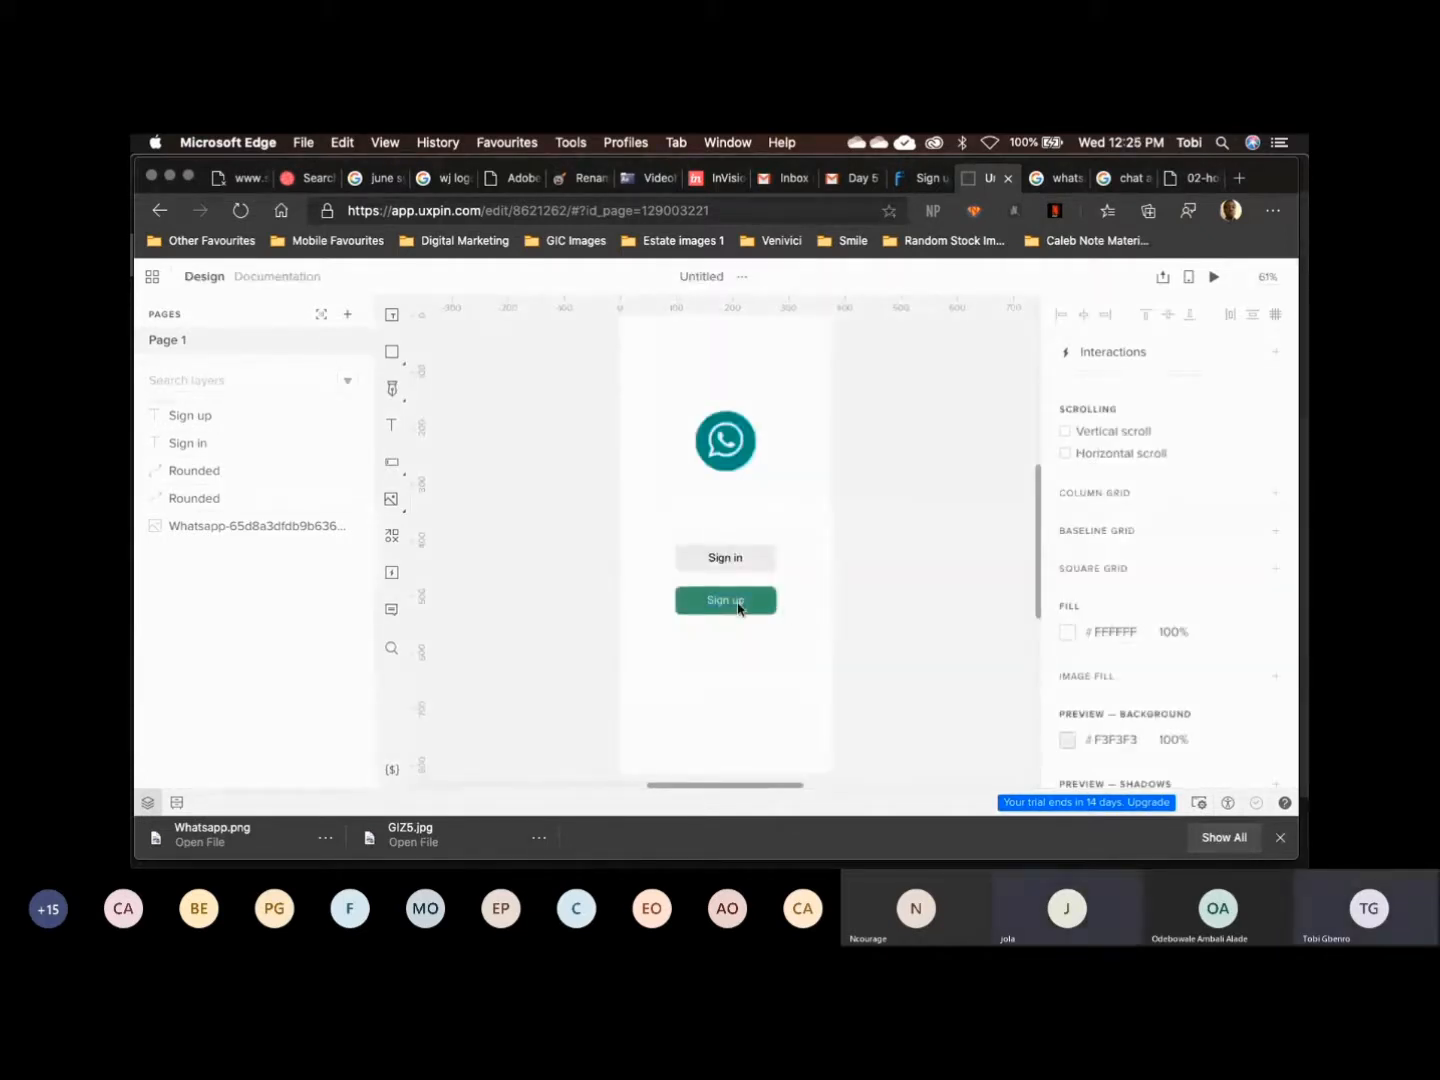
pyautogui.click(738, 607)
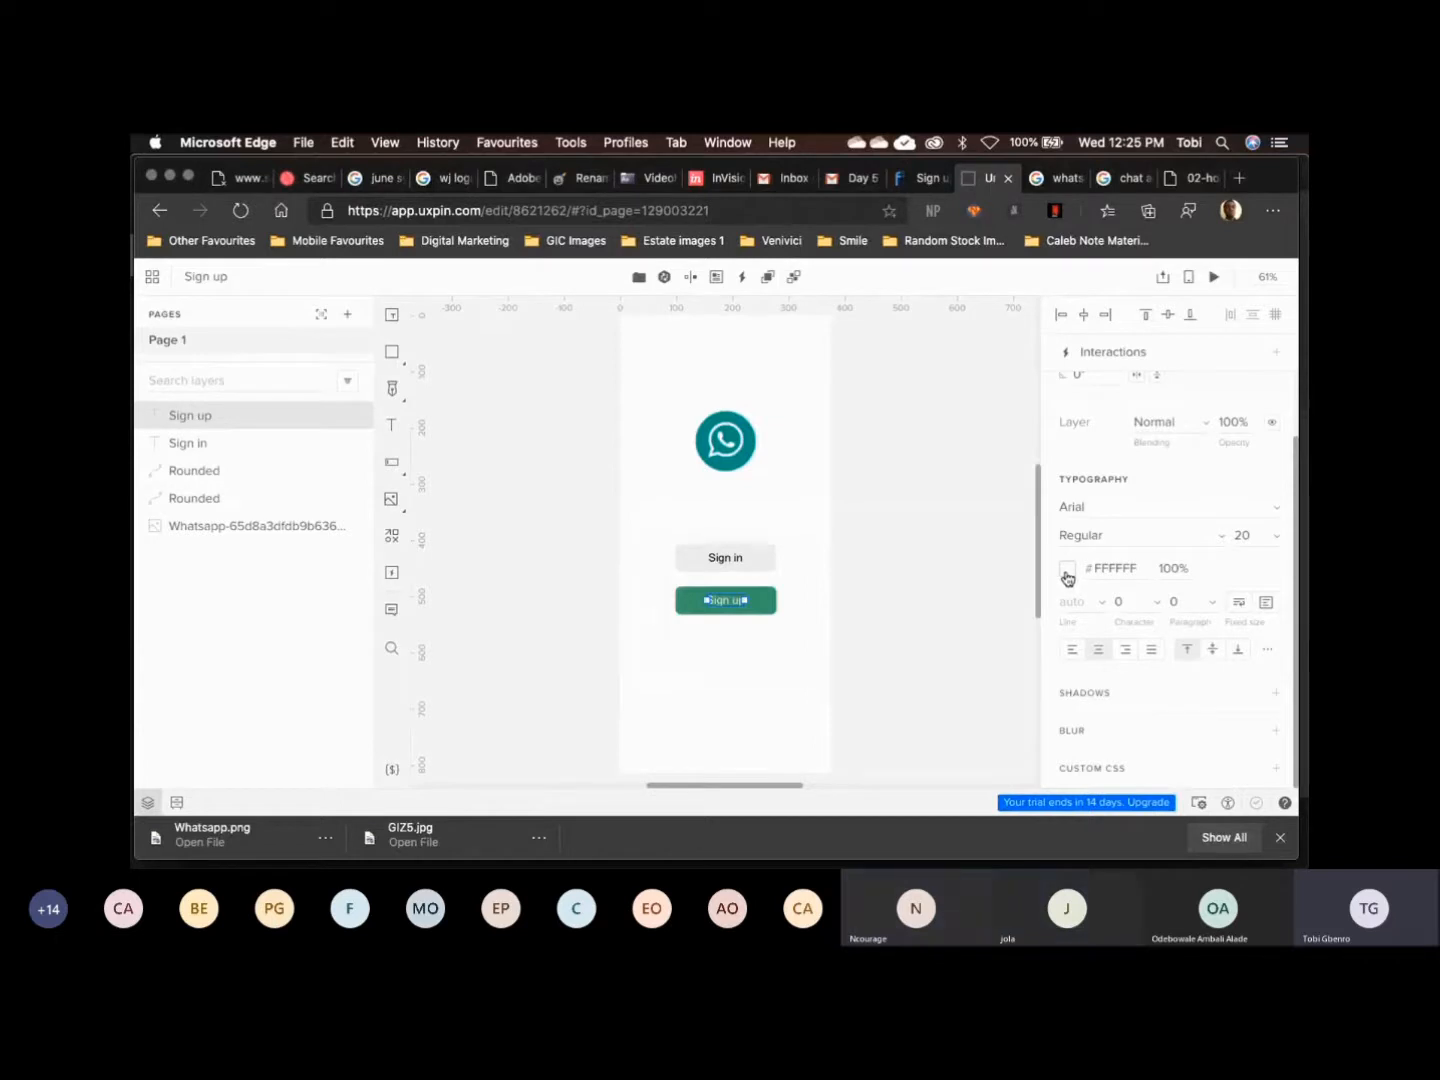
pyautogui.click(919, 647)
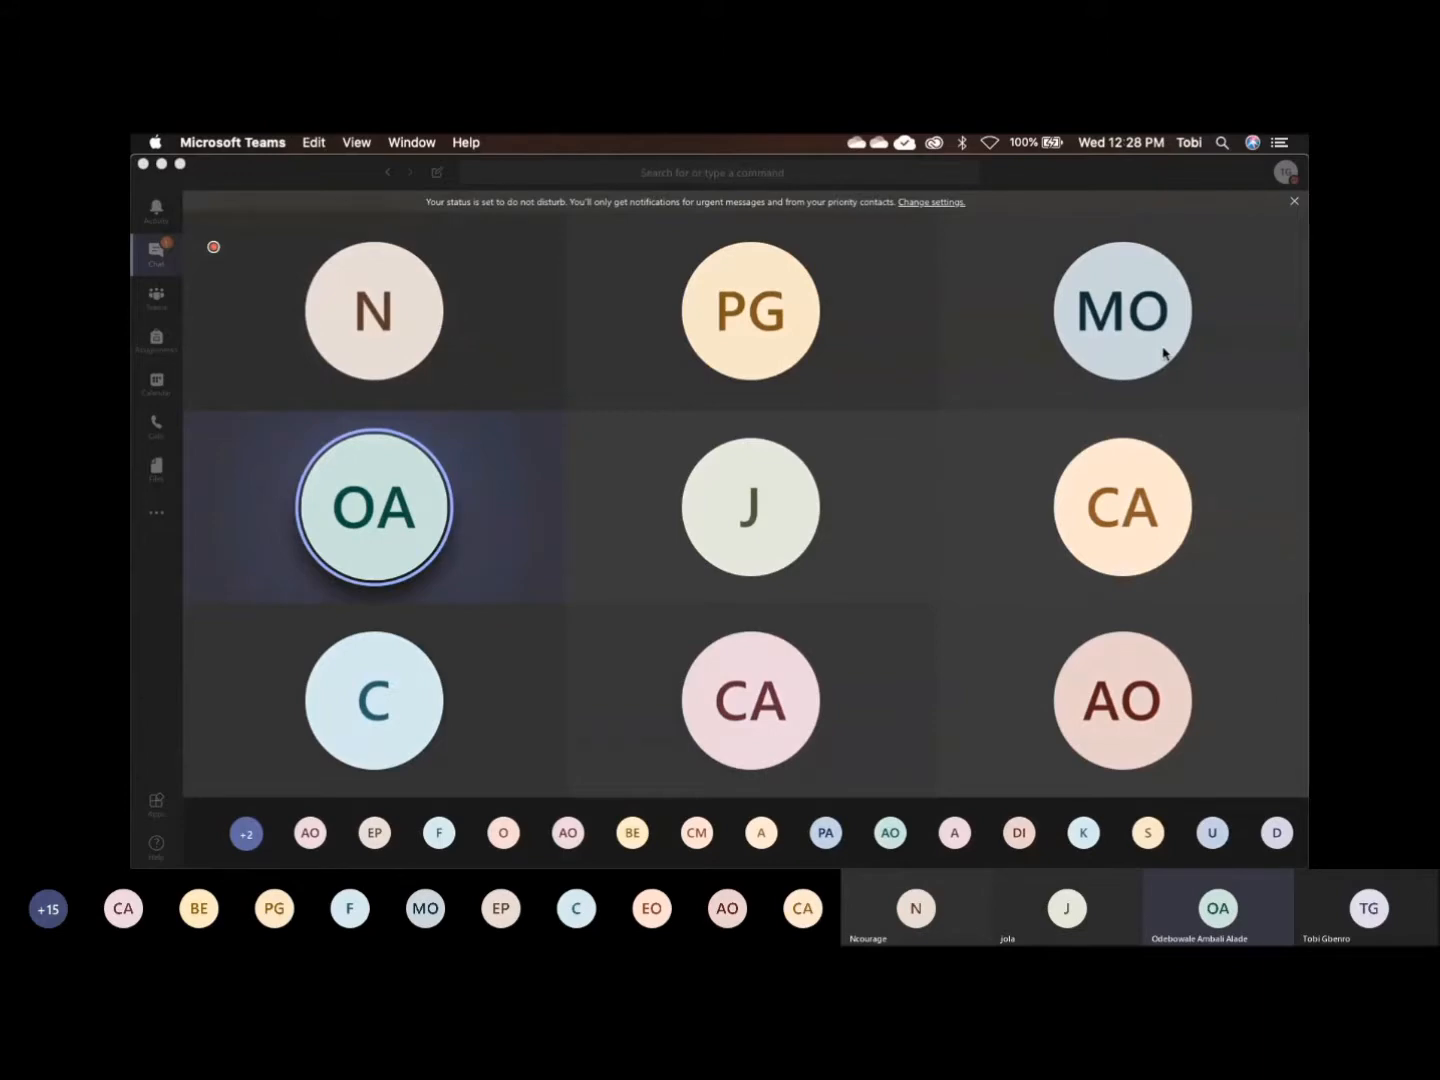
# Switch from Microsoft Teams back to the UXPin design in Microsoft Edge
pyautogui.hotkey('ctrl', 'Up')
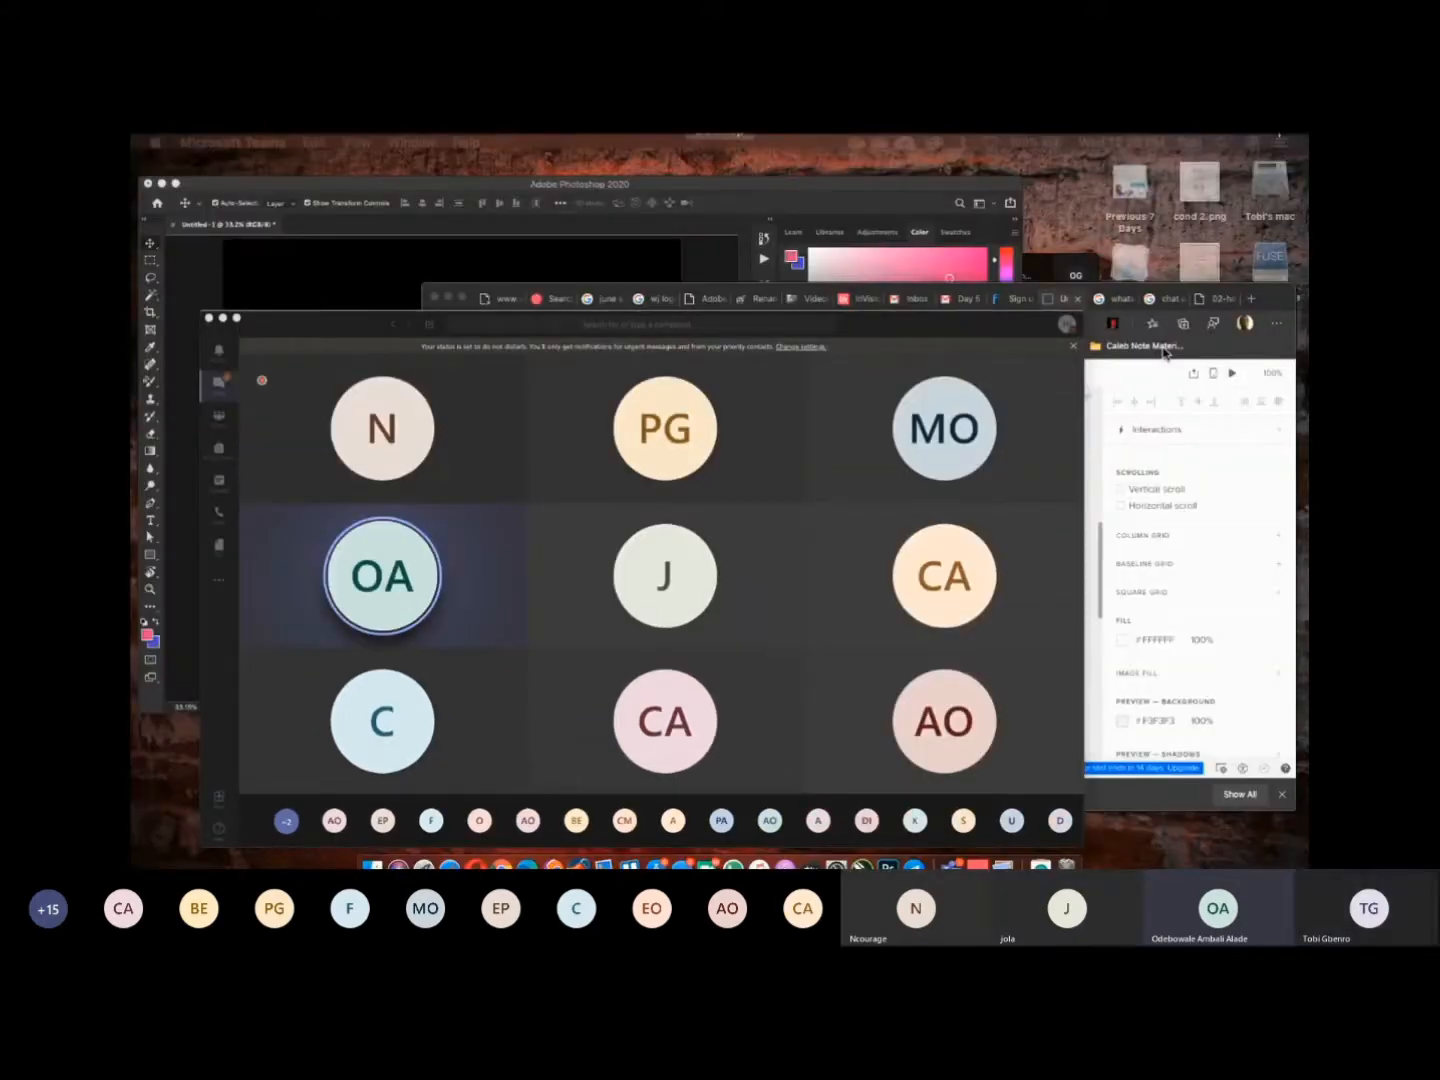
pyautogui.click(1166, 353)
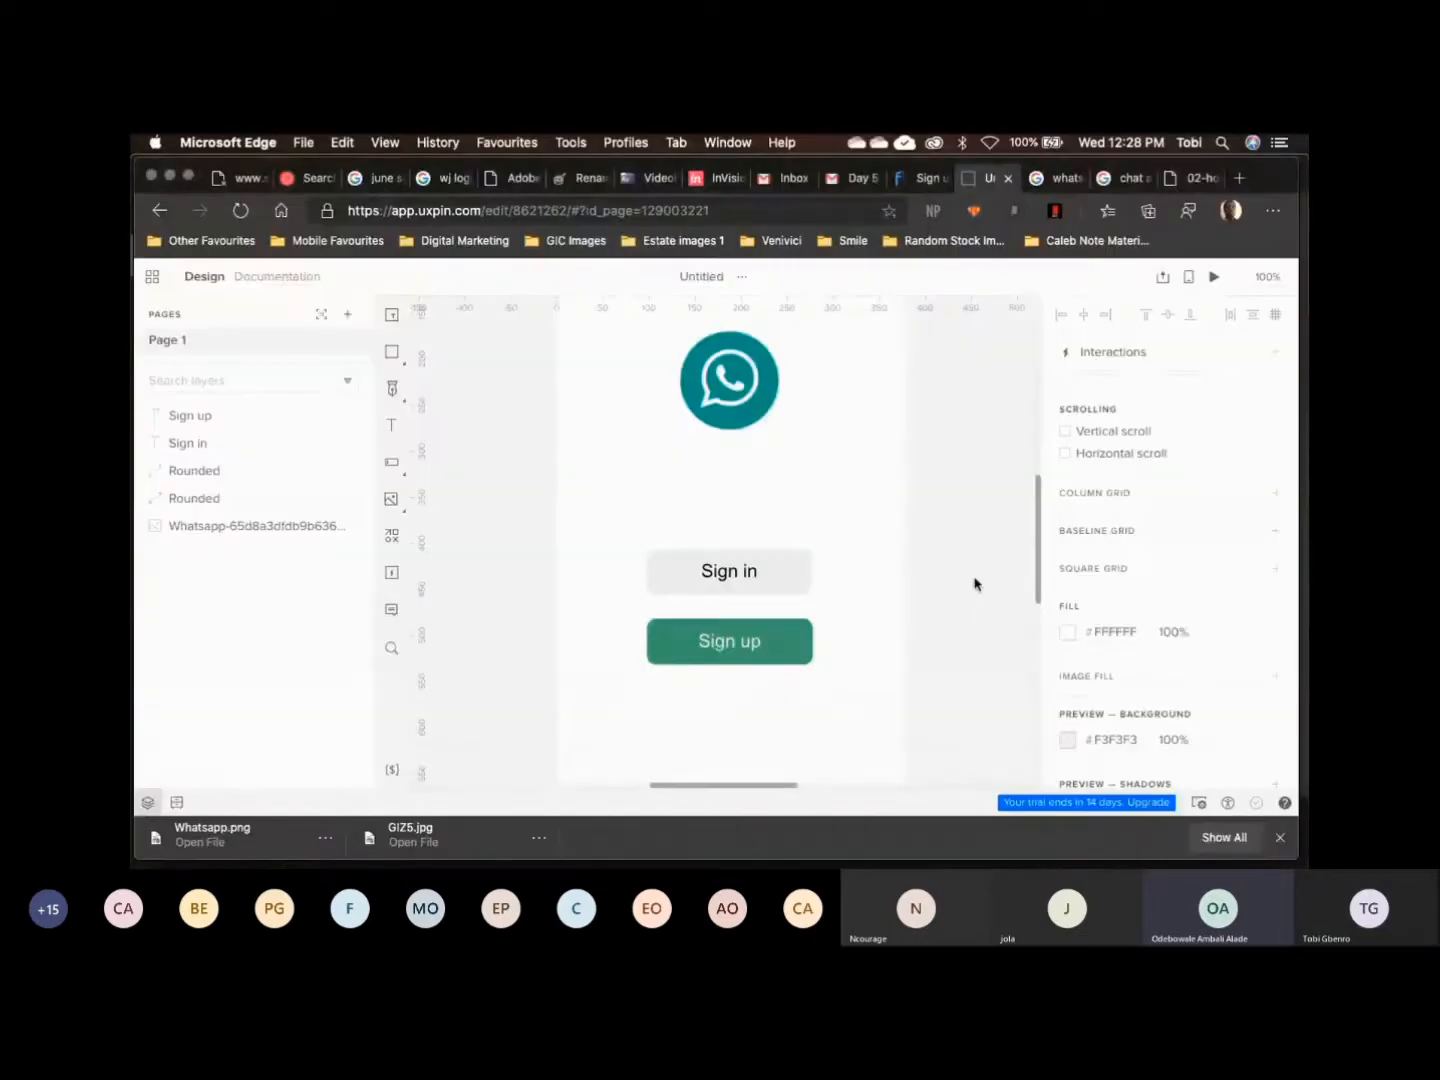
pyautogui.scroll(-3, 974, 582)
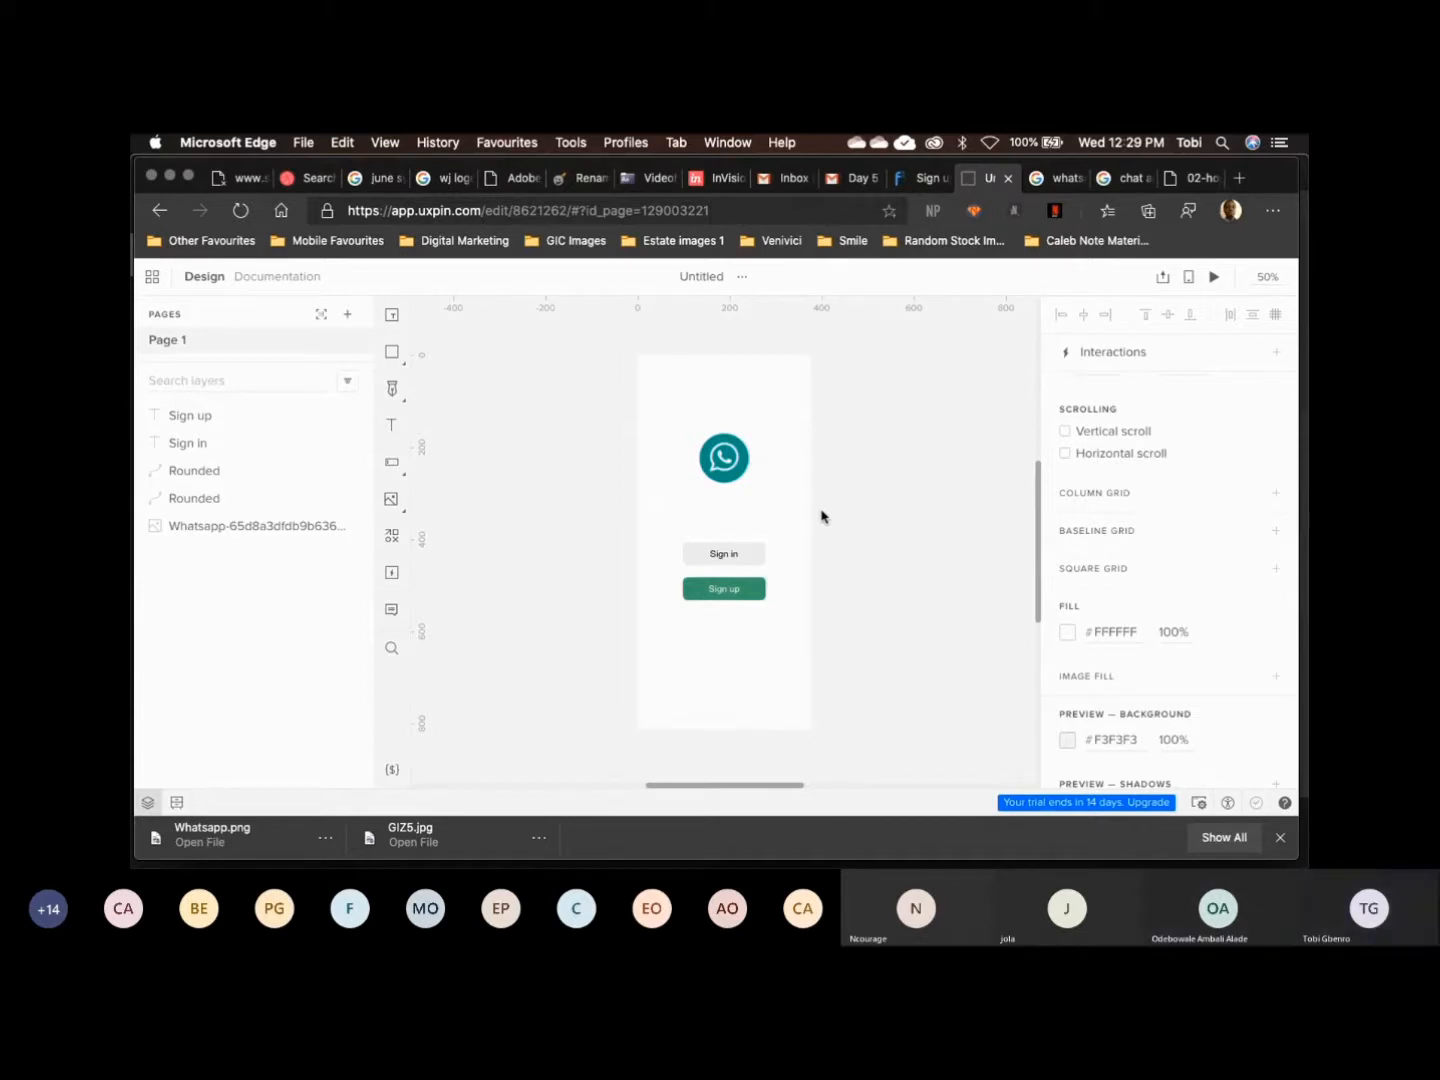
# Move the WhatsApp logo closer to the "Sign in" button, centred above it at X 116, Y 177
pyautogui.hotkey('shift', '0')
pyautogui.moveTo(737, 391)
pyautogui.mouseDown()
pyautogui.moveTo(688, 428)
pyautogui.moveTo(755, 425)
pyautogui.moveTo(735, 422)
pyautogui.mouseUp()
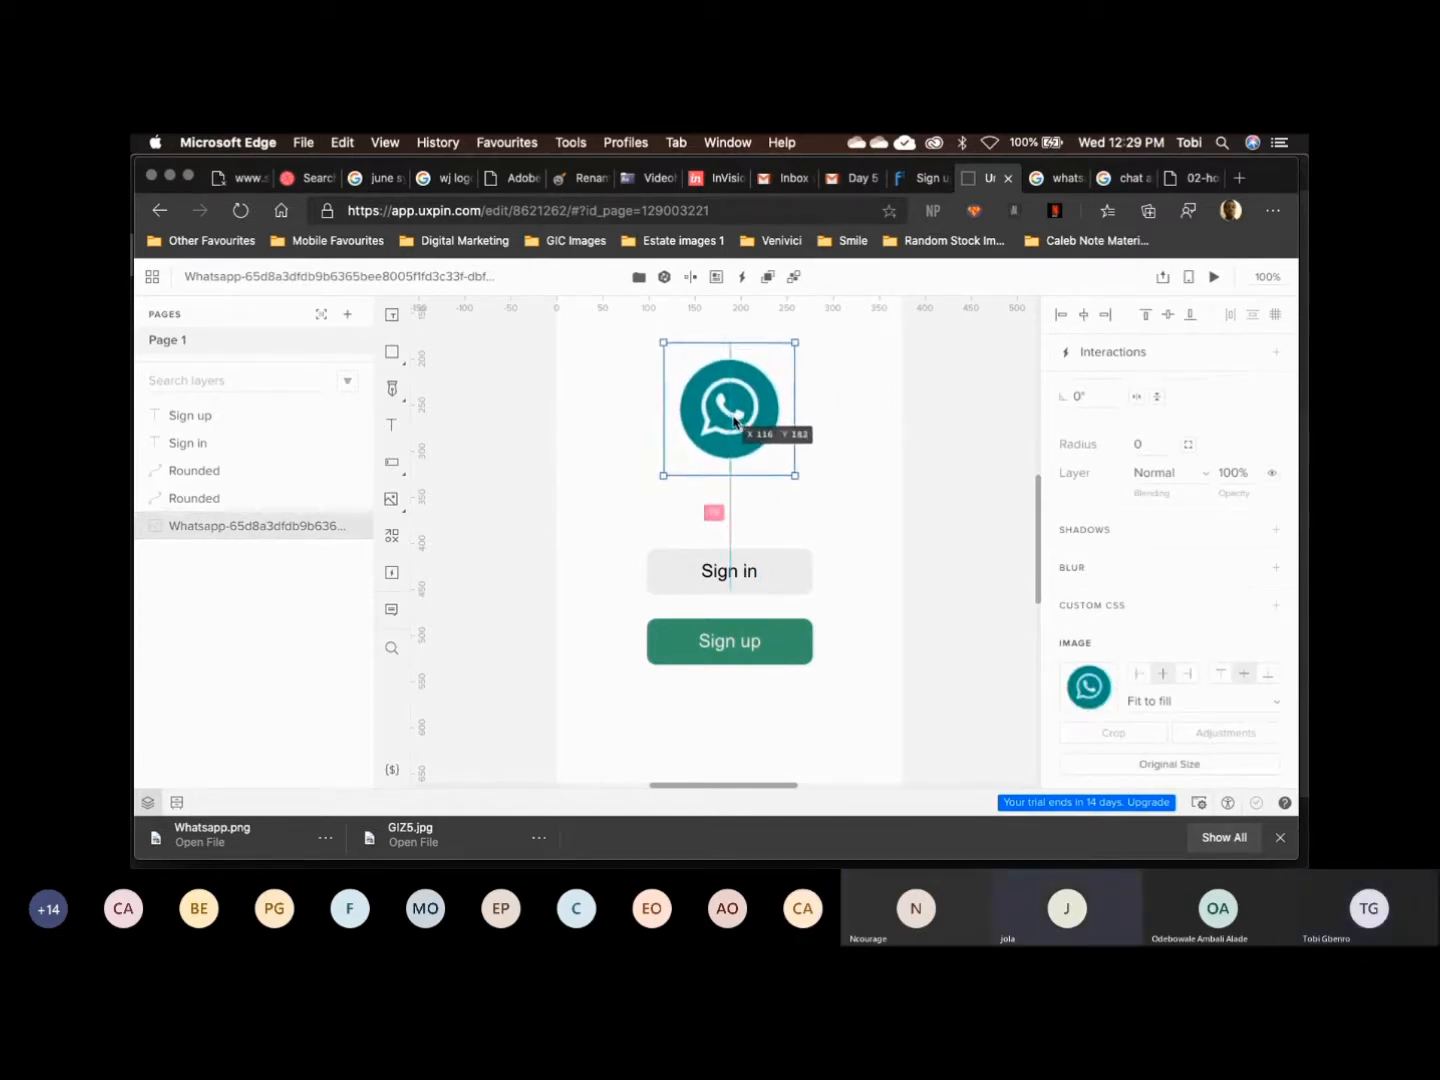
pyautogui.moveTo(734, 422); pyautogui.dragTo(736, 422)
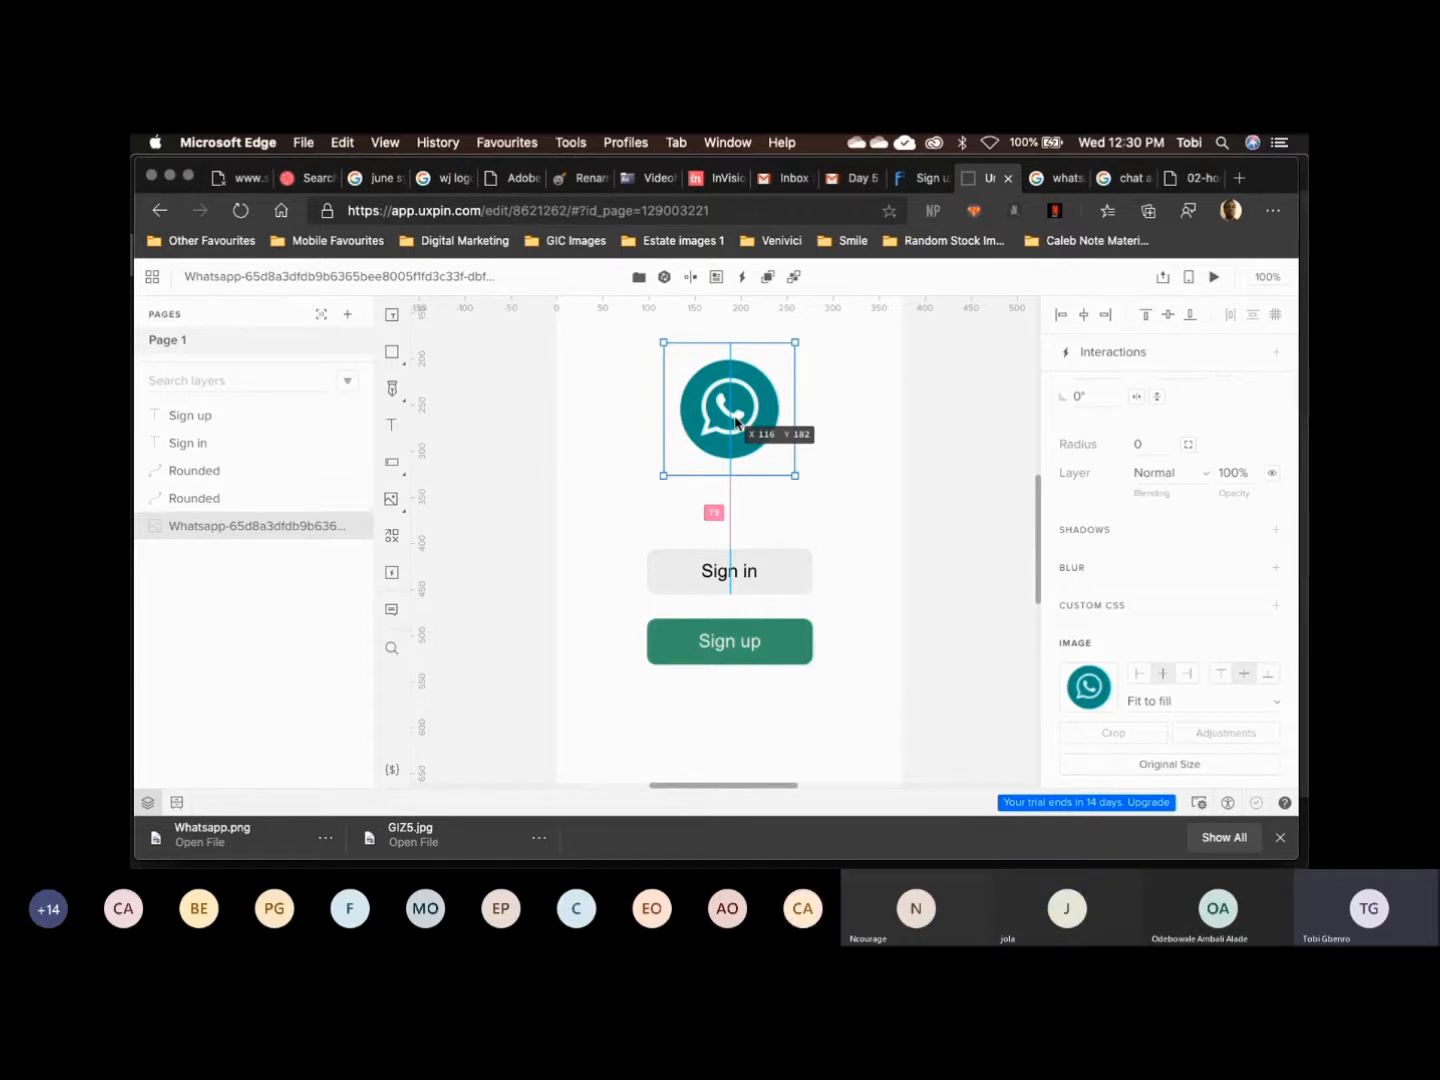
pyautogui.moveTo(734, 422); pyautogui.dragTo(832, 420)
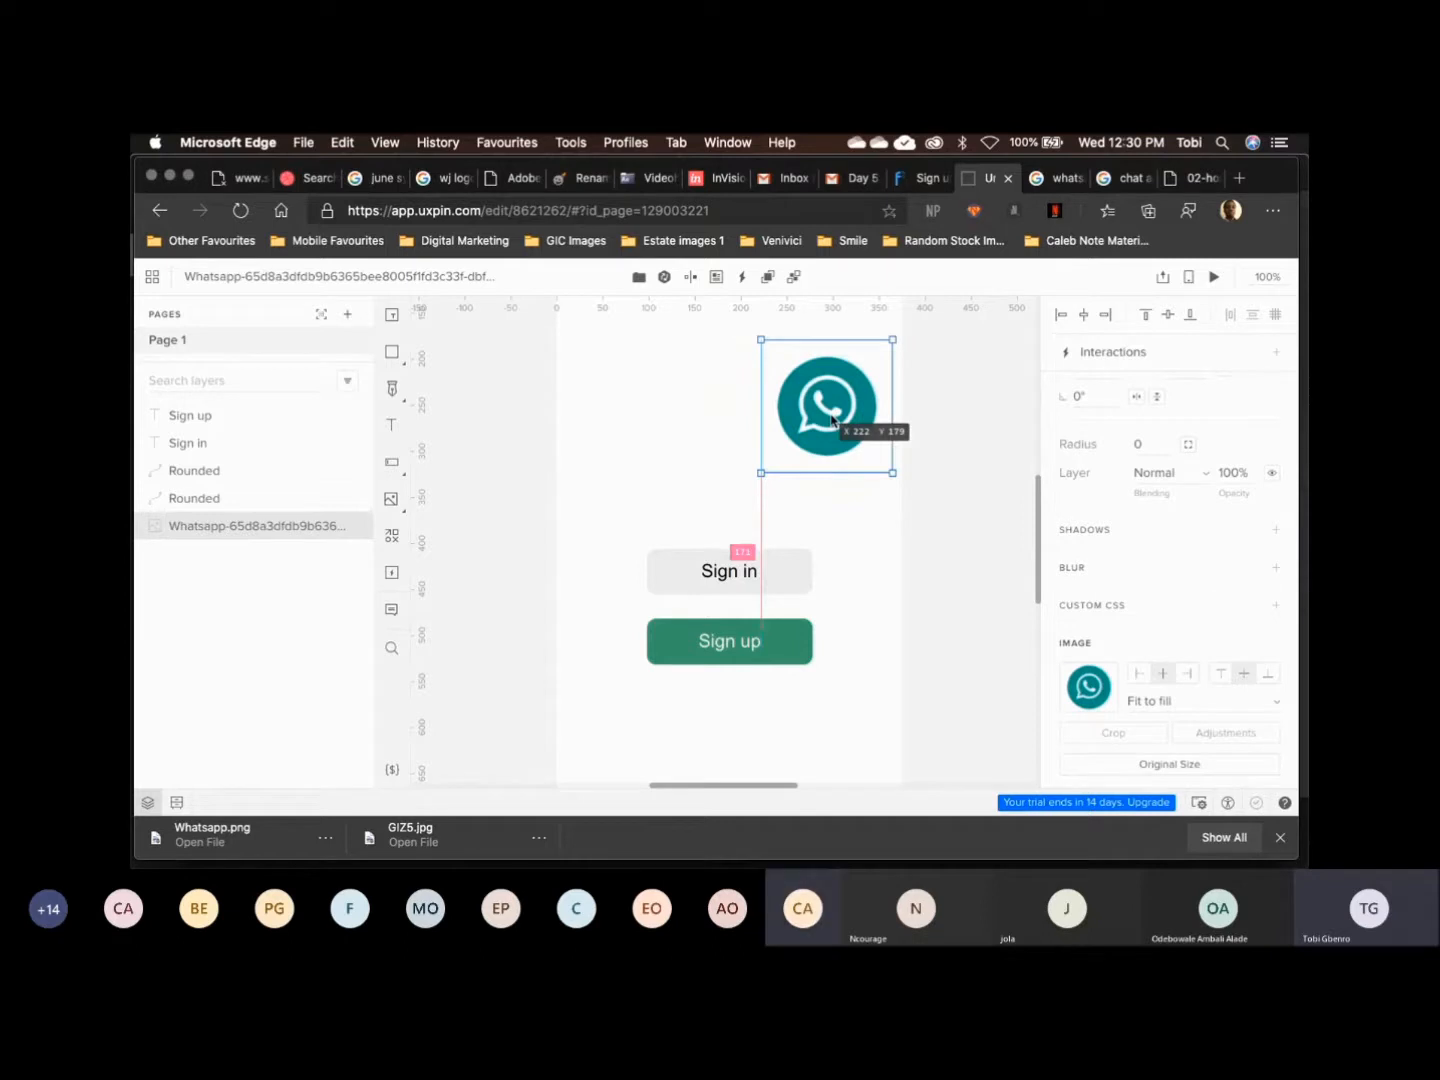
pyautogui.moveTo(832, 419); pyautogui.dragTo(731, 417)
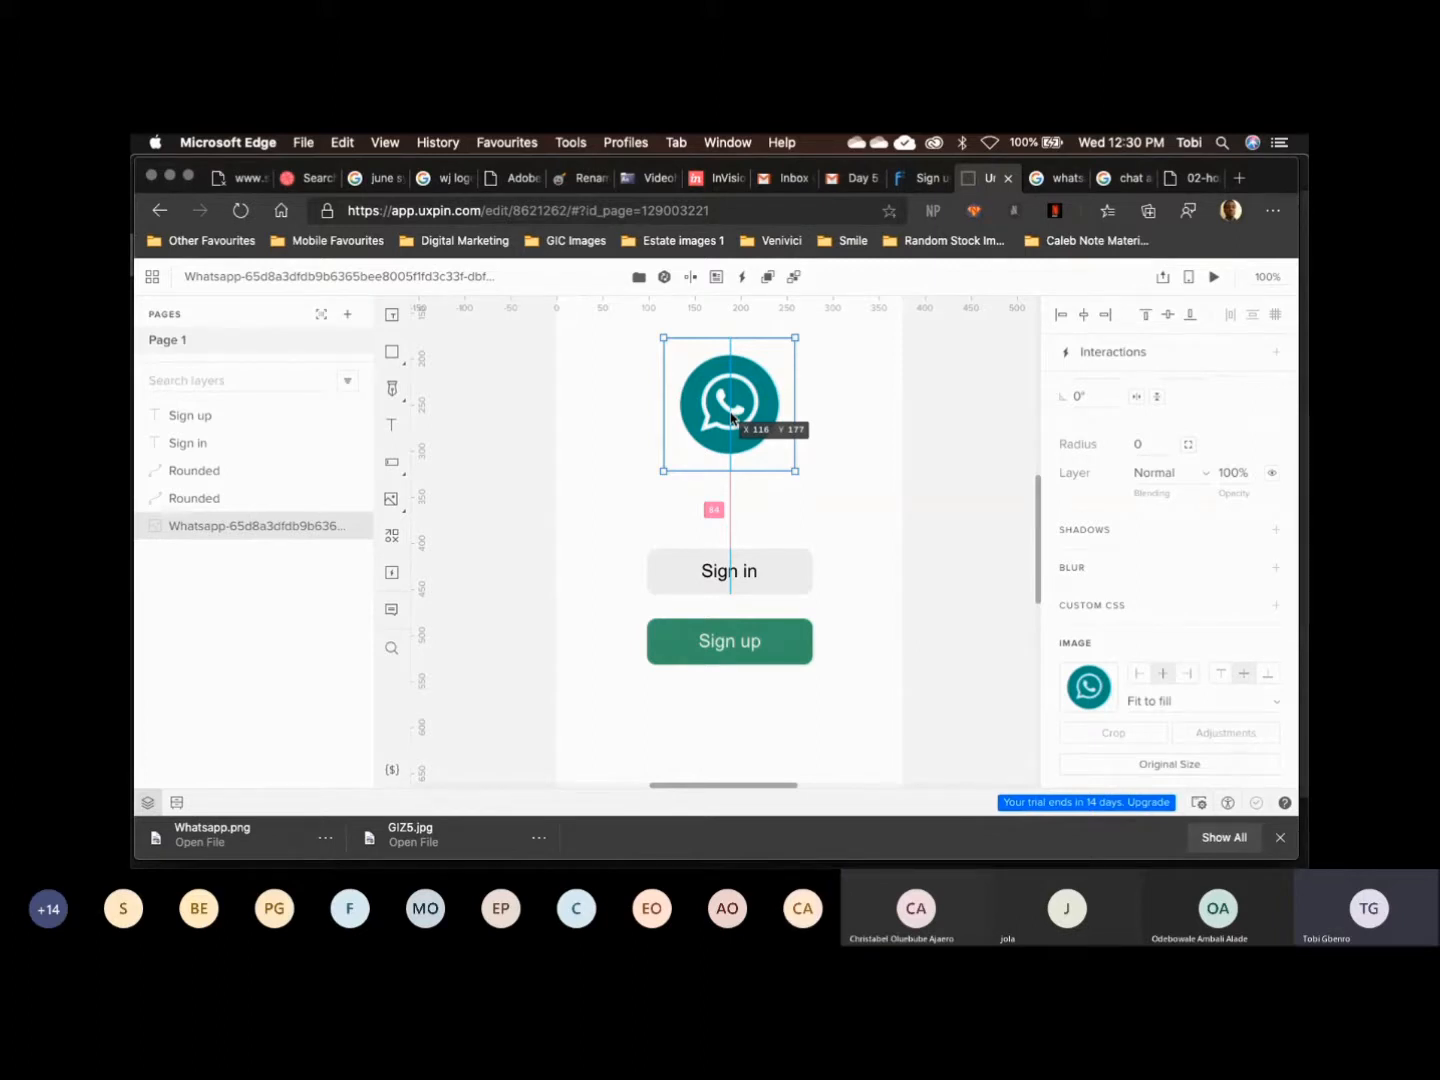
pyautogui.moveTo(731, 417); pyautogui.dragTo(732, 417)
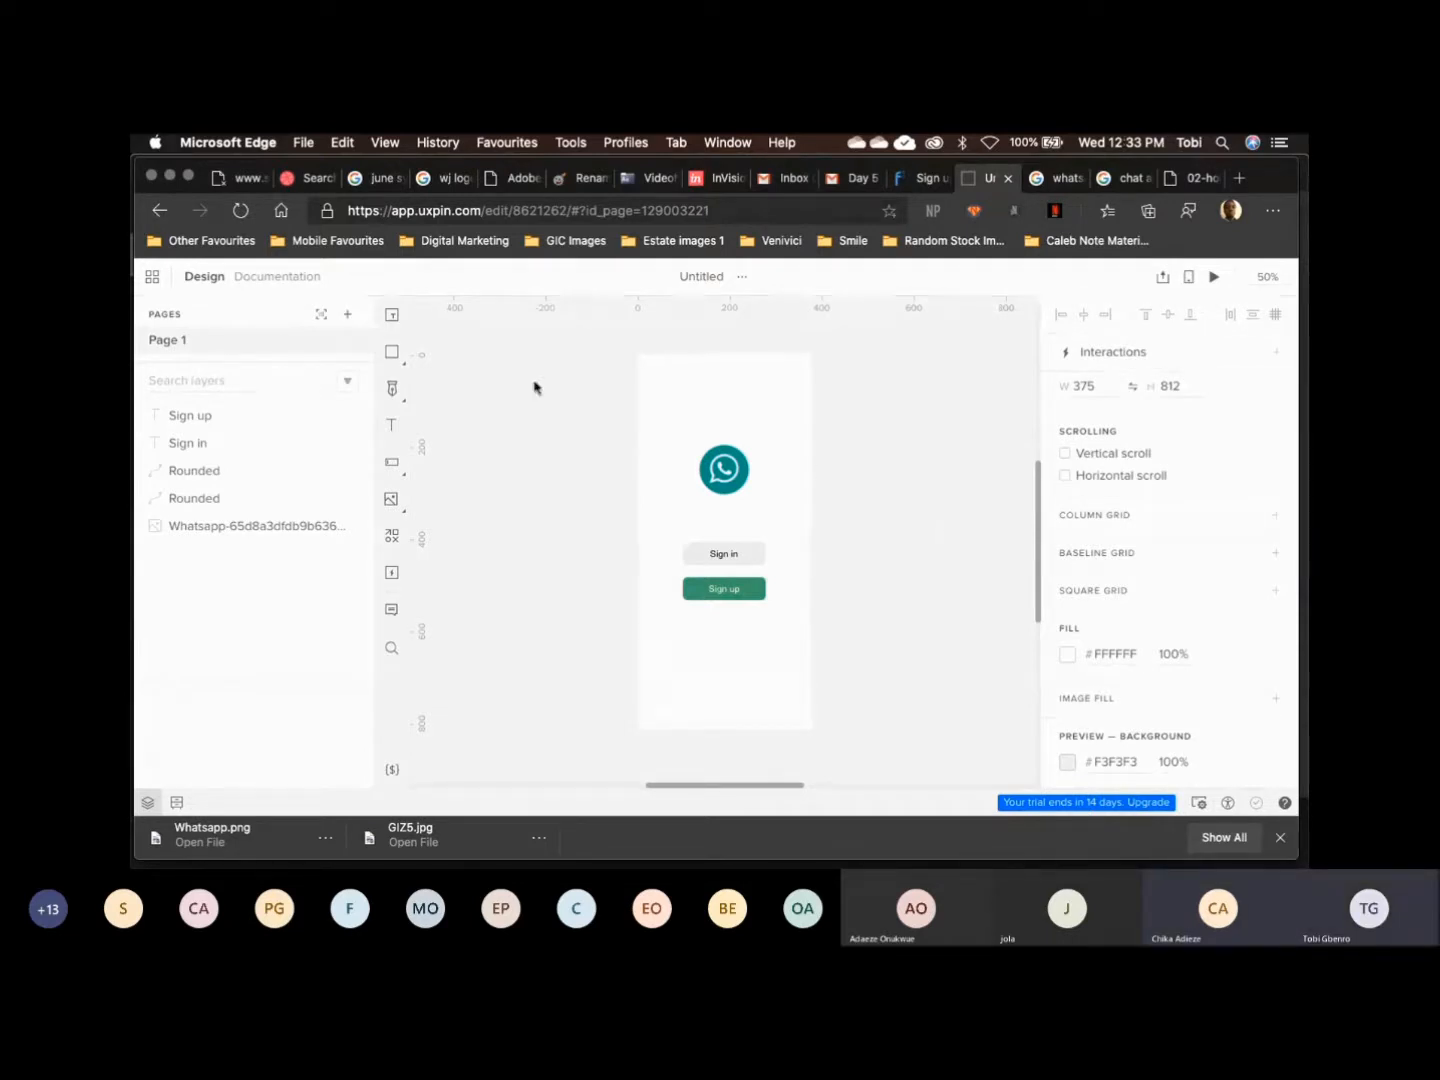
pyautogui.click(403, 365)
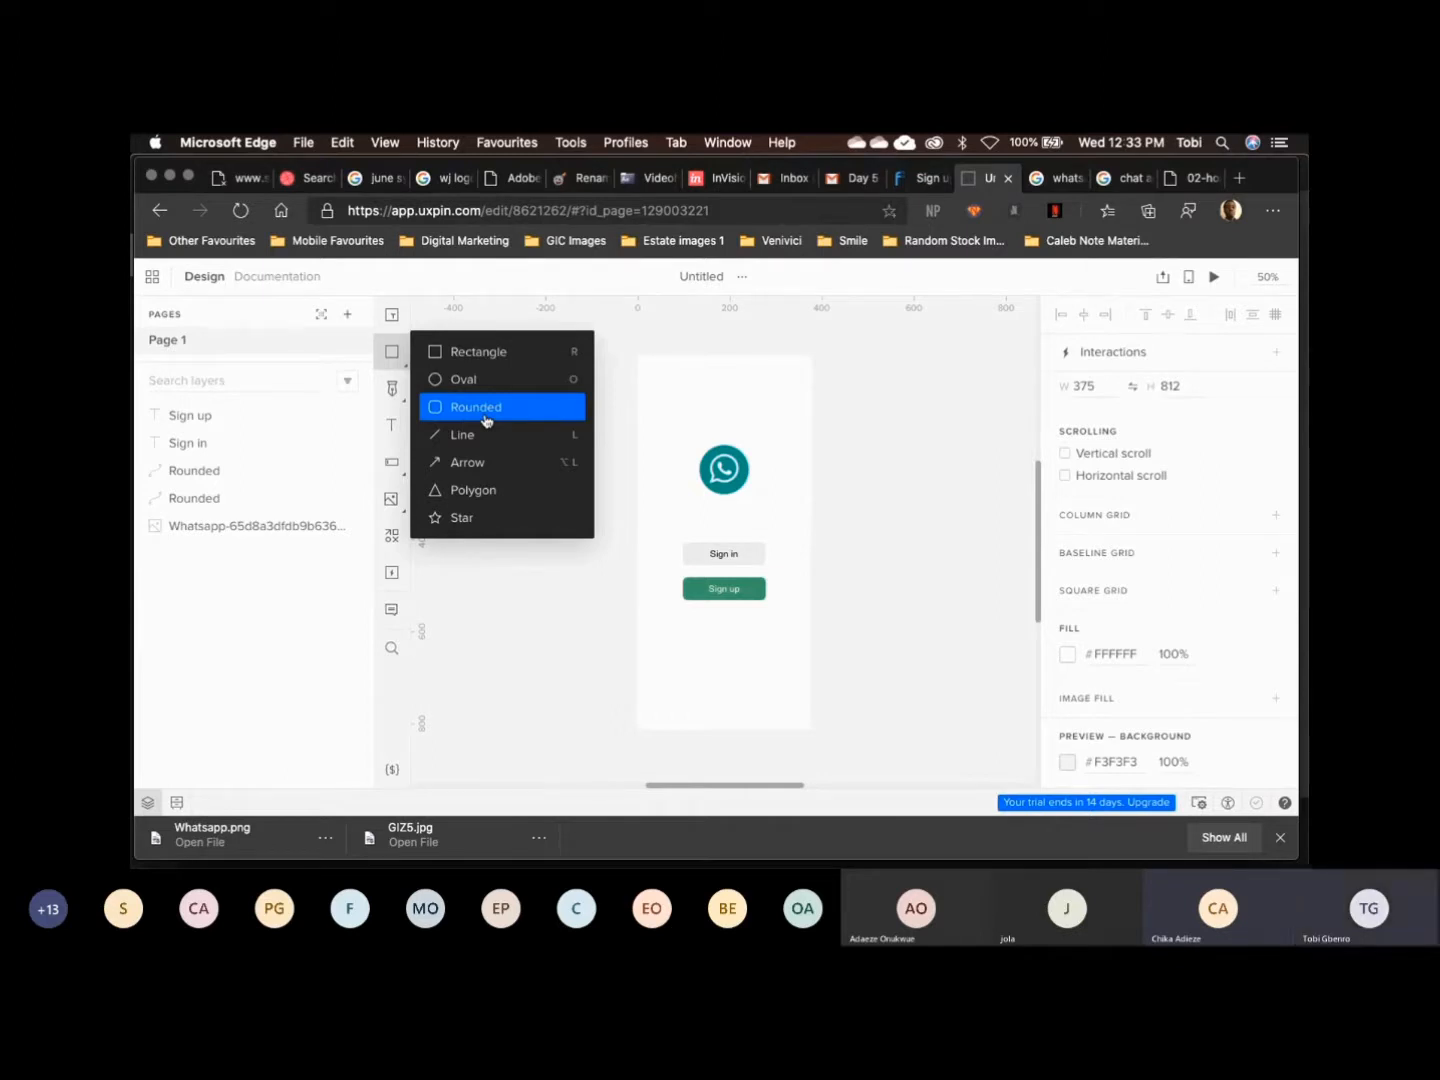
pyautogui.click(582, 645)
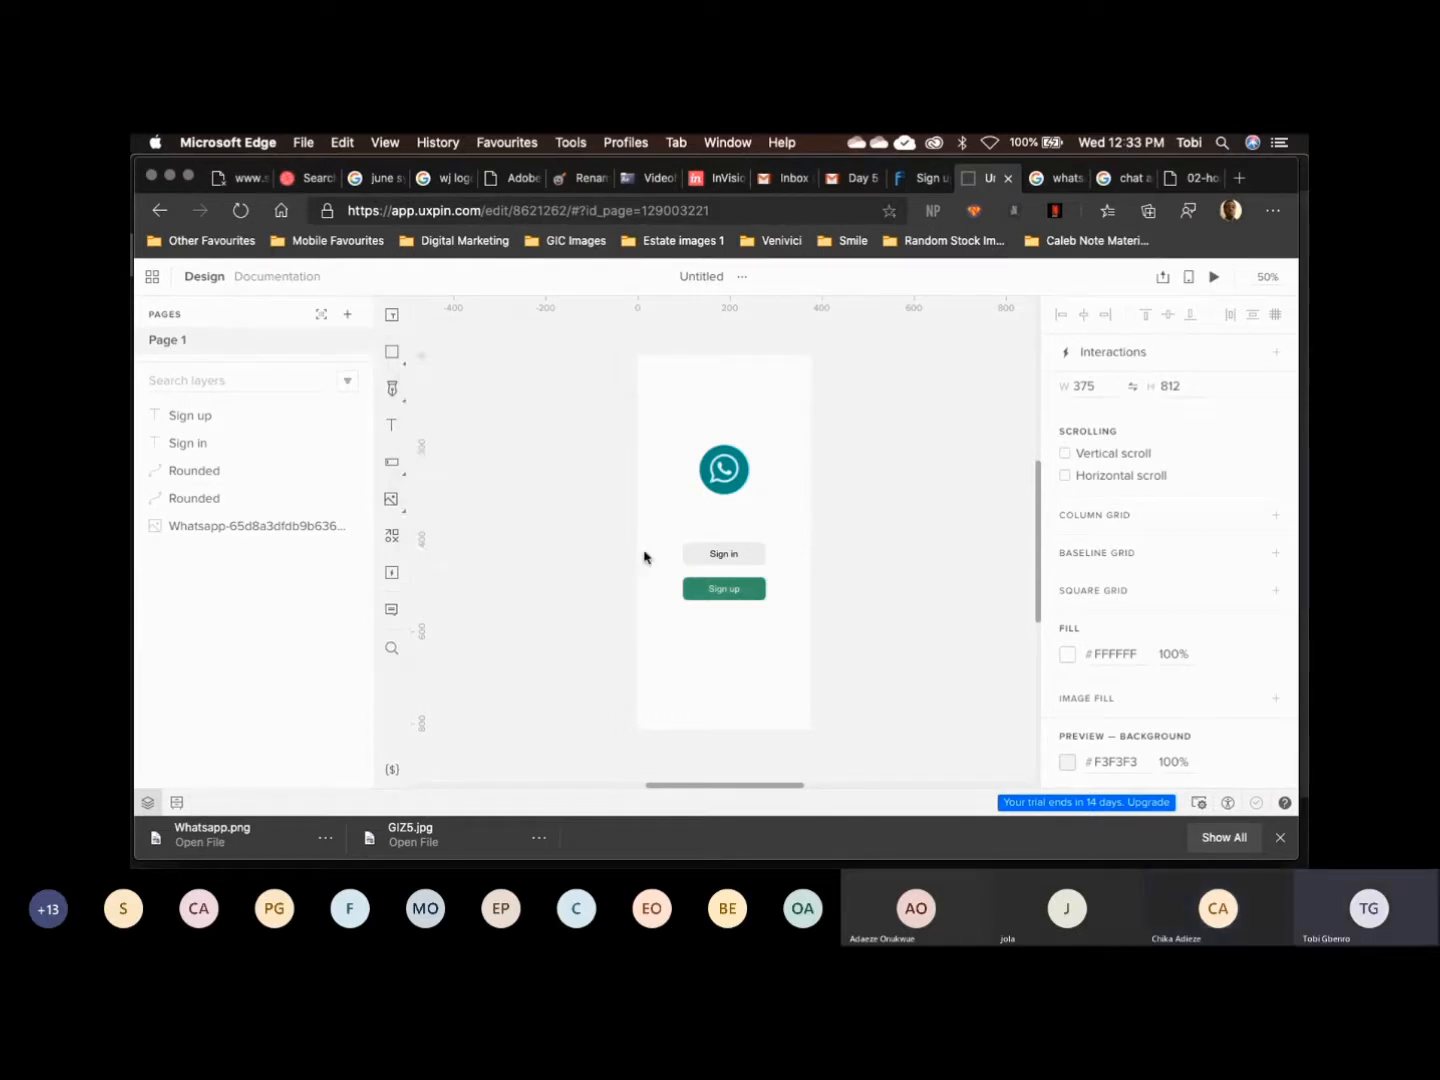